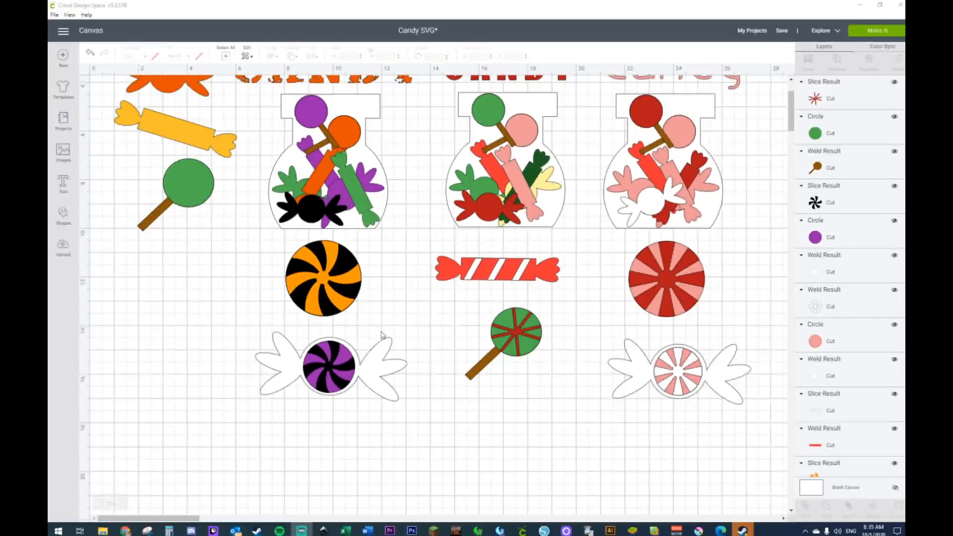
Examine the finished candy jars, the decorated candies below them and the three basic candy shapes beside them
{"action": "scroll", "coordinate": [121, 322], "scroll_direction": "up", "scroll_amount": 3}
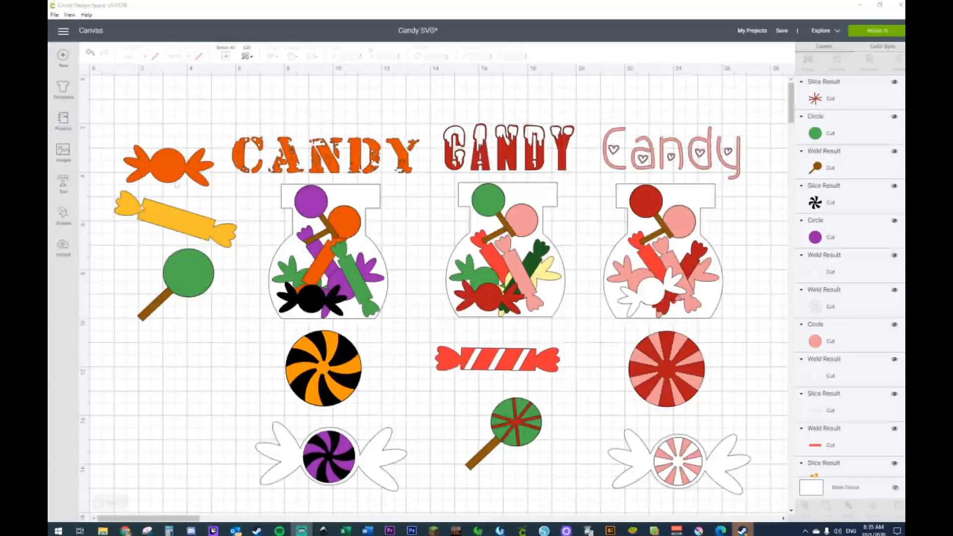
{"action": "left_click_drag", "start_coordinate": [111, 104], "coordinate": [753, 315]}
{"action": "left_click_drag", "start_coordinate": [198, 329], "coordinate": [750, 496]}
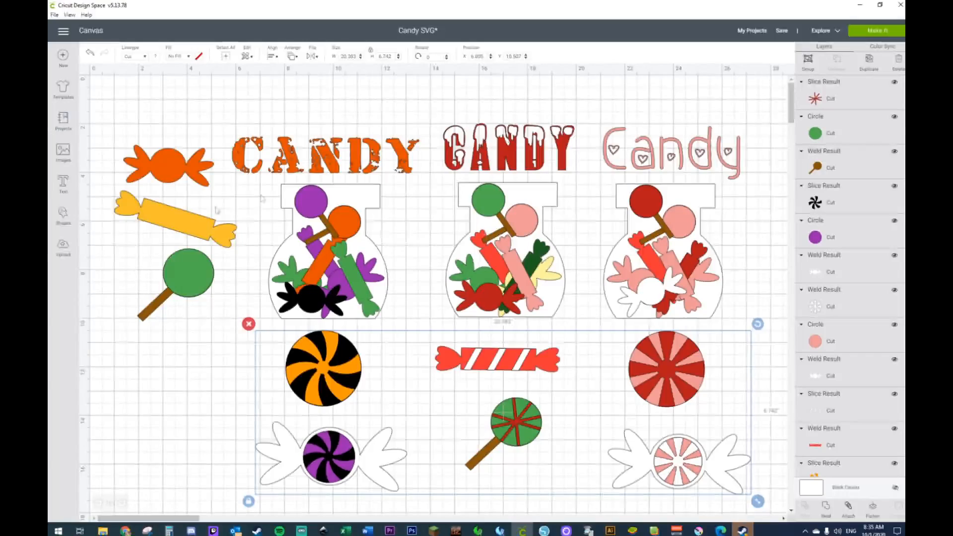
{"action": "scroll", "coordinate": [392, 234], "scroll_direction": "down", "scroll_amount": 2}
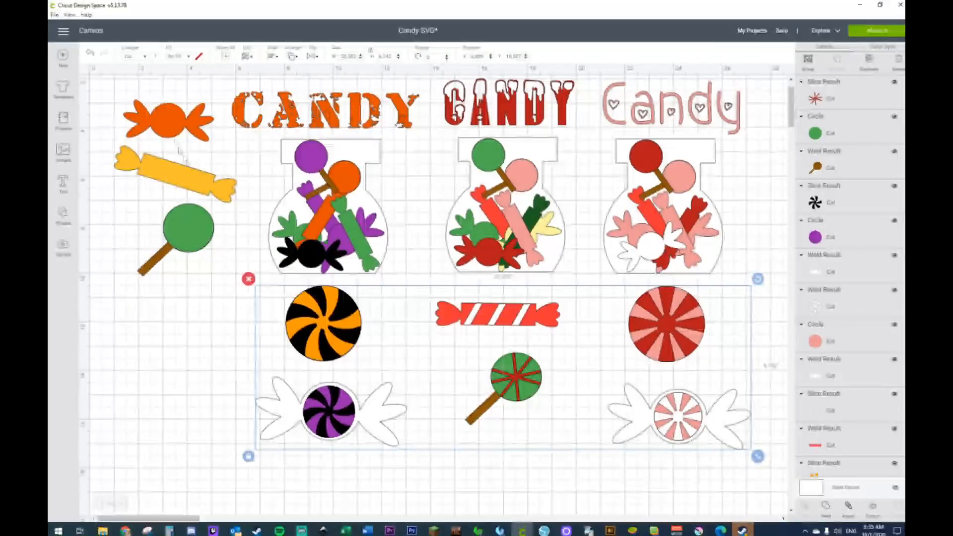
{"action": "left_click", "coordinate": [168, 119]}
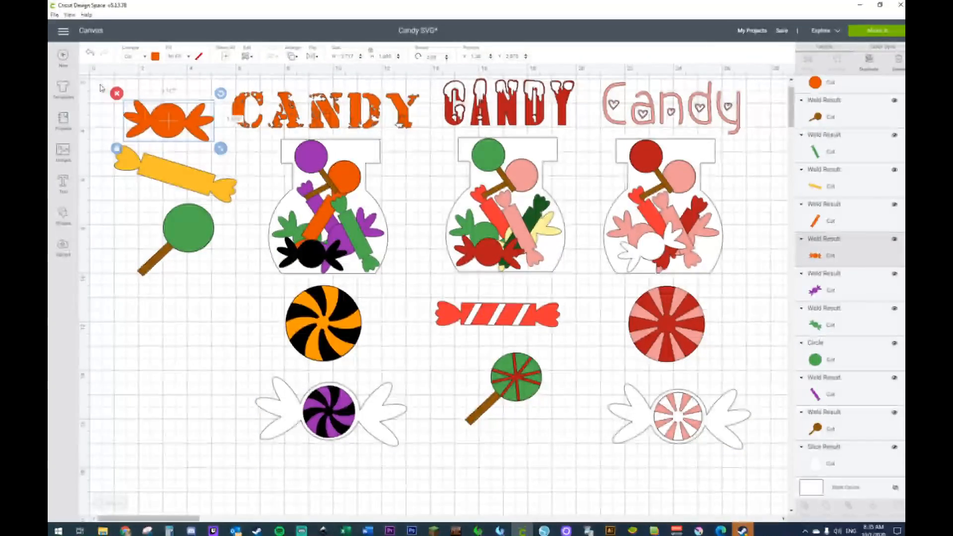
{"action": "left_click", "coordinate": [179, 304]}
{"action": "left_click_drag", "start_coordinate": [222, 303], "coordinate": [88, 92]}
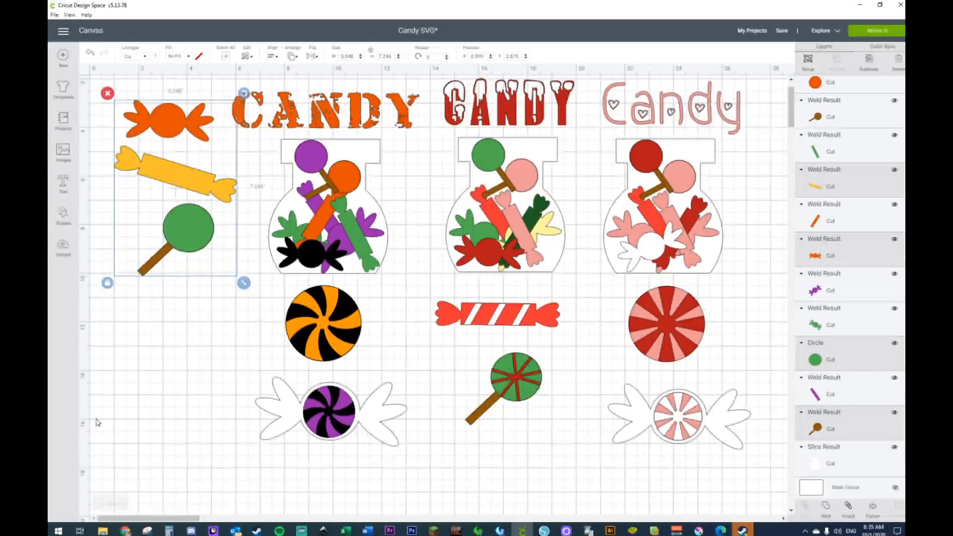
{"action": "left_click", "coordinate": [354, 153]}
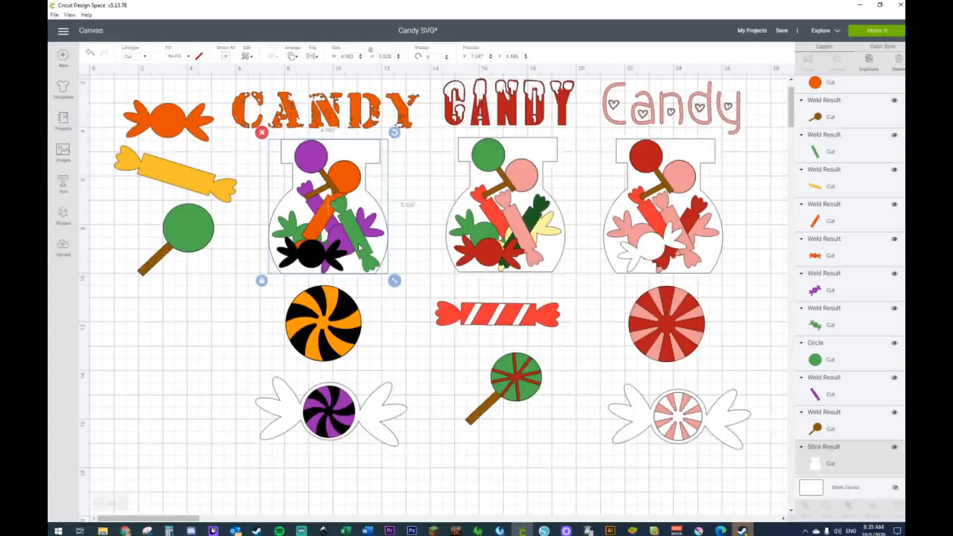
Add a circle about 3.1 inches wide in the empty canvas area below the existing candy designs
{"action": "scroll", "coordinate": [181, 370], "scroll_direction": "down", "scroll_amount": 1}
{"action": "scroll", "coordinate": [181, 370], "scroll_direction": "down", "scroll_amount": 6}
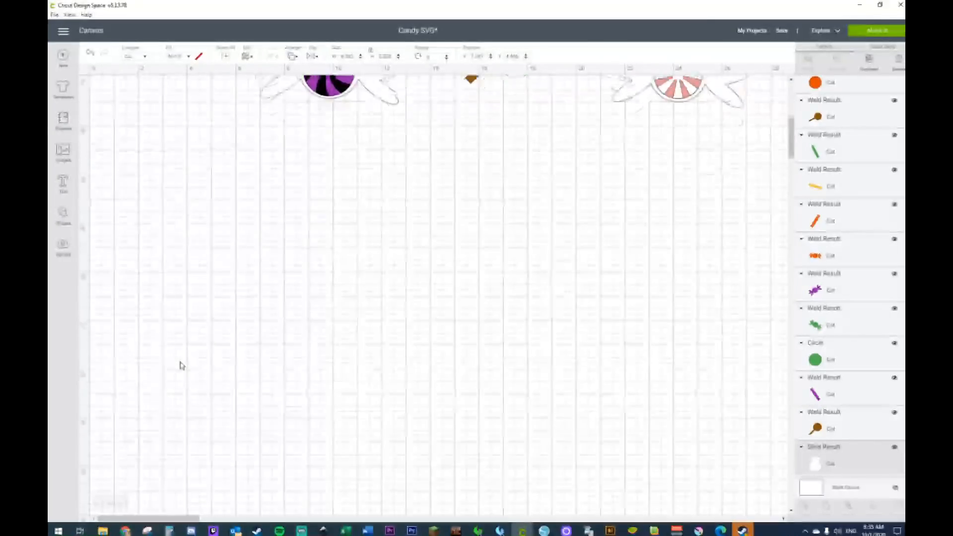
{"action": "left_click", "coordinate": [64, 216]}
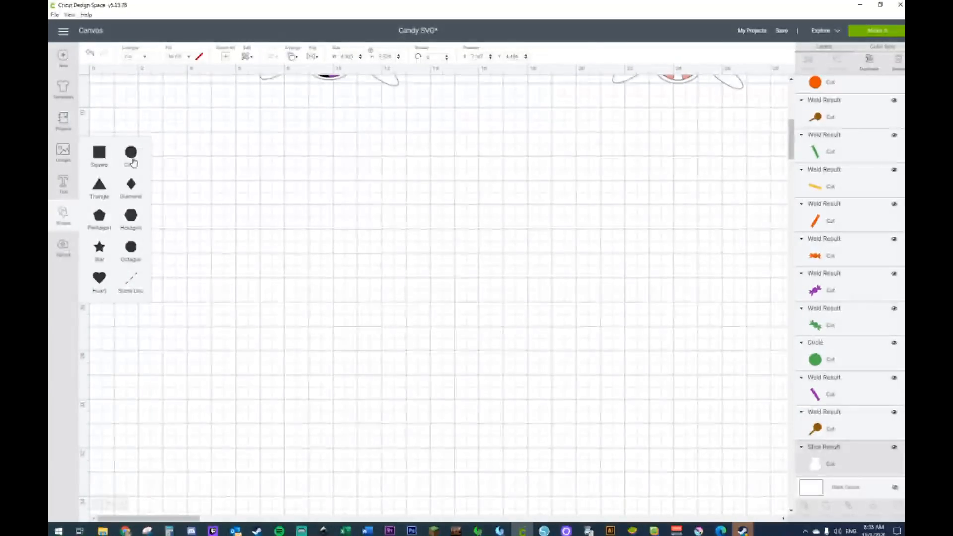
{"action": "left_click", "coordinate": [132, 158]}
{"action": "left_click_drag", "start_coordinate": [184, 158], "coordinate": [308, 237]}
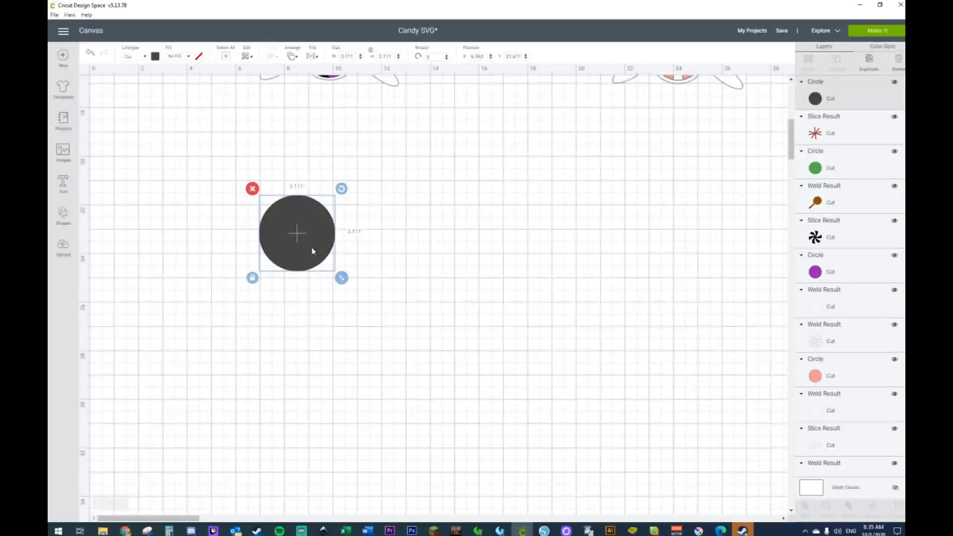
Duplicate the circle, reshape the copy into an upright ellipse about 0.94 by 2.94 inches, and place it at the circle's left edge
{"action": "key", "text": "ctrl+d"}
{"action": "left_click_drag", "start_coordinate": [312, 250], "coordinate": [424, 240]}
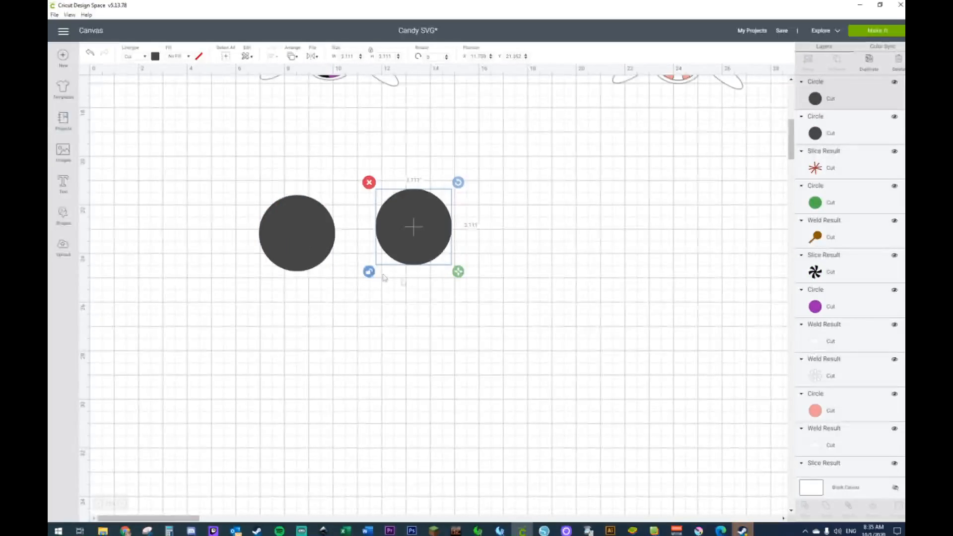
{"action": "left_click_drag", "start_coordinate": [458, 279], "coordinate": [406, 273]}
{"action": "left_click_drag", "start_coordinate": [396, 229], "coordinate": [264, 205]}
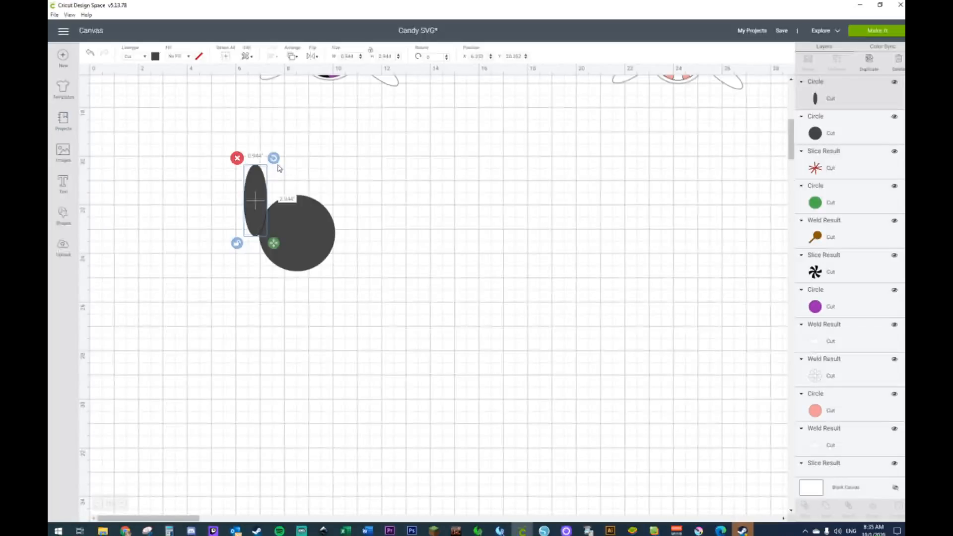
{"action": "left_click", "coordinate": [266, 150]}
{"action": "left_click", "coordinate": [258, 179]}
{"action": "left_click_drag", "start_coordinate": [253, 193], "coordinate": [212, 195]}
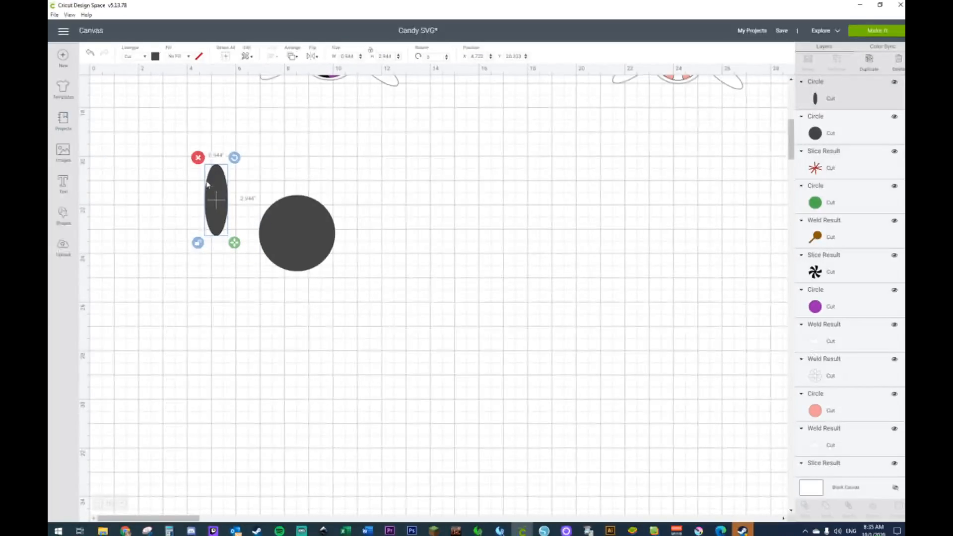
{"action": "key", "text": "ctrl+d"}
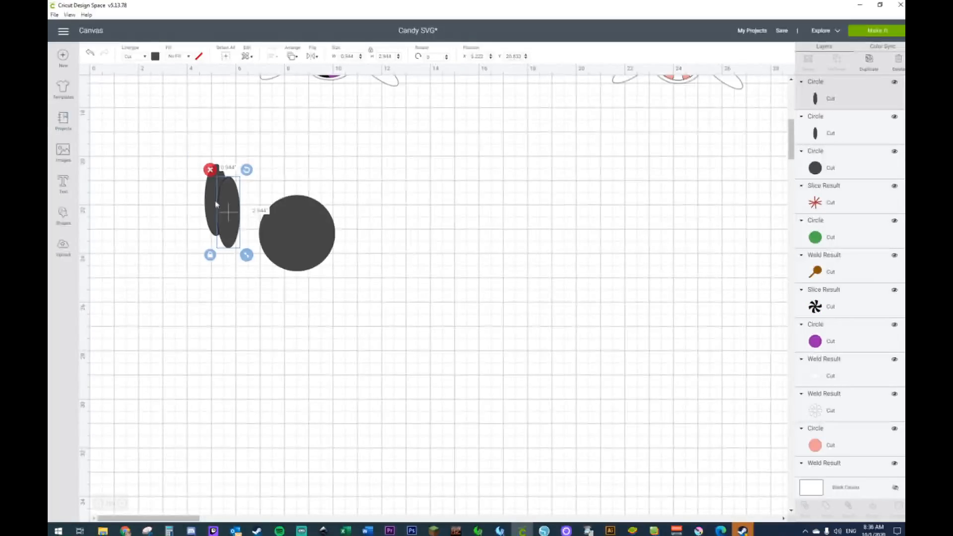
{"action": "key", "text": "Delete"}
Tilt the ellipse as a petal at the circle's left edge and fan two rotated copies below it with their inner tips meeting
{"action": "left_click_drag", "start_coordinate": [223, 204], "coordinate": [268, 206]}
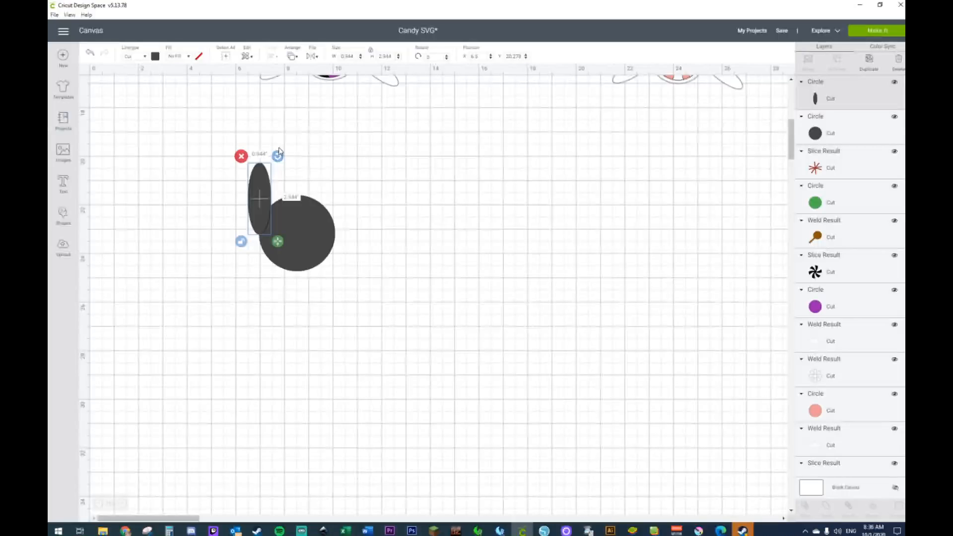
{"action": "left_click_drag", "start_coordinate": [272, 156], "coordinate": [236, 150]}
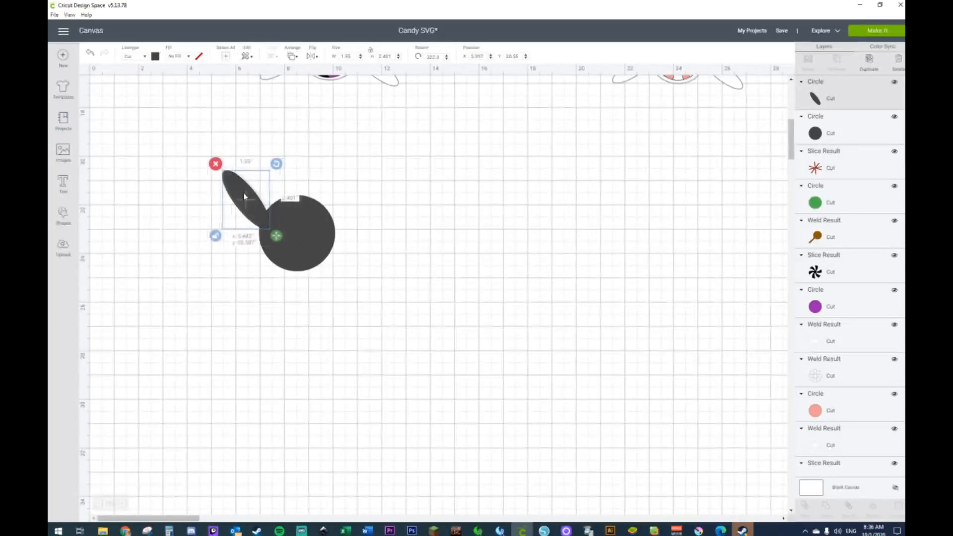
{"action": "left_click_drag", "start_coordinate": [248, 188], "coordinate": [266, 205]}
{"action": "left_click_drag", "start_coordinate": [291, 171], "coordinate": [267, 160]}
{"action": "left_click_drag", "start_coordinate": [255, 201], "coordinate": [238, 243]}
{"action": "key", "text": "ctrl+c"}
{"action": "key", "text": "ctrl+v"}
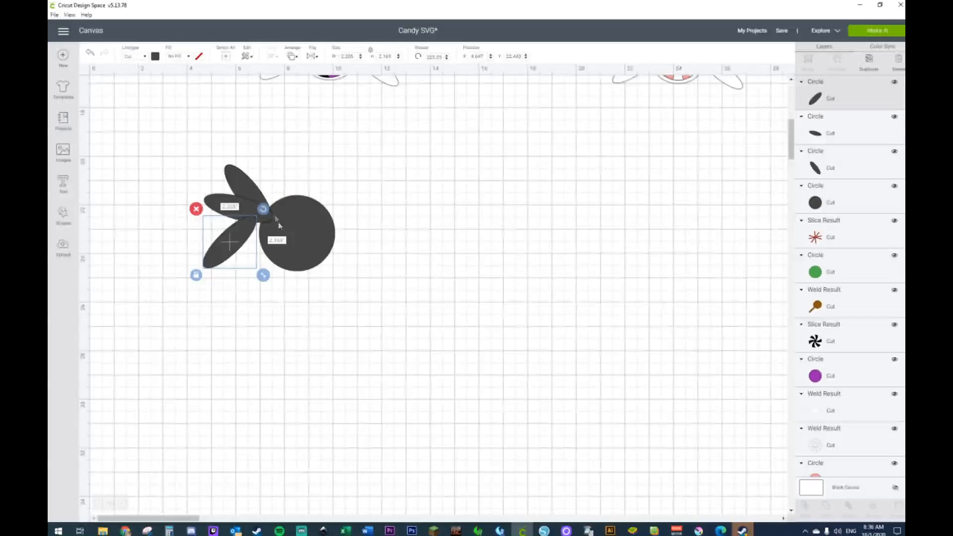
{"action": "left_click_drag", "start_coordinate": [228, 246], "coordinate": [245, 243]}
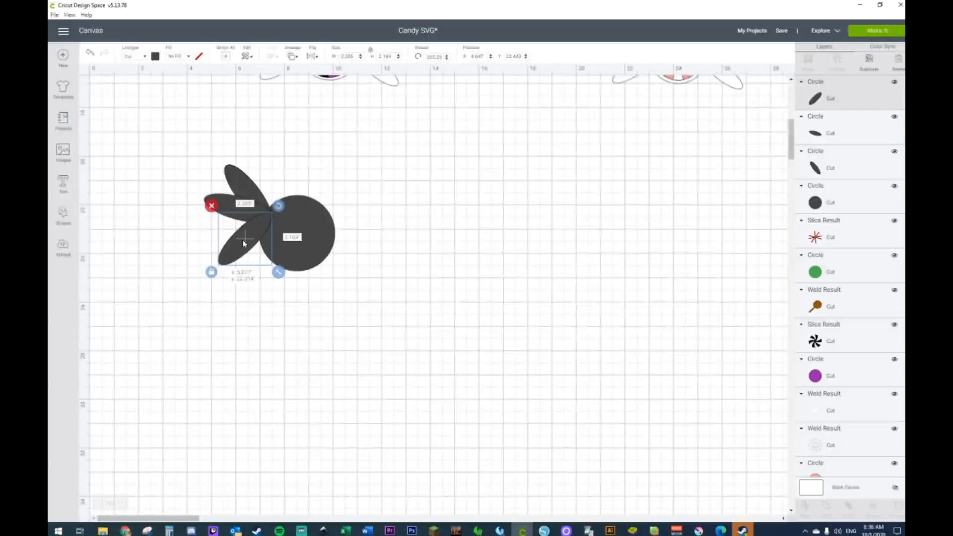
Move the circle clear of the petals and rotate the upper petal to about 330 degrees, keeping its inner tip with the others
{"action": "left_click_drag", "start_coordinate": [312, 230], "coordinate": [375, 225]}
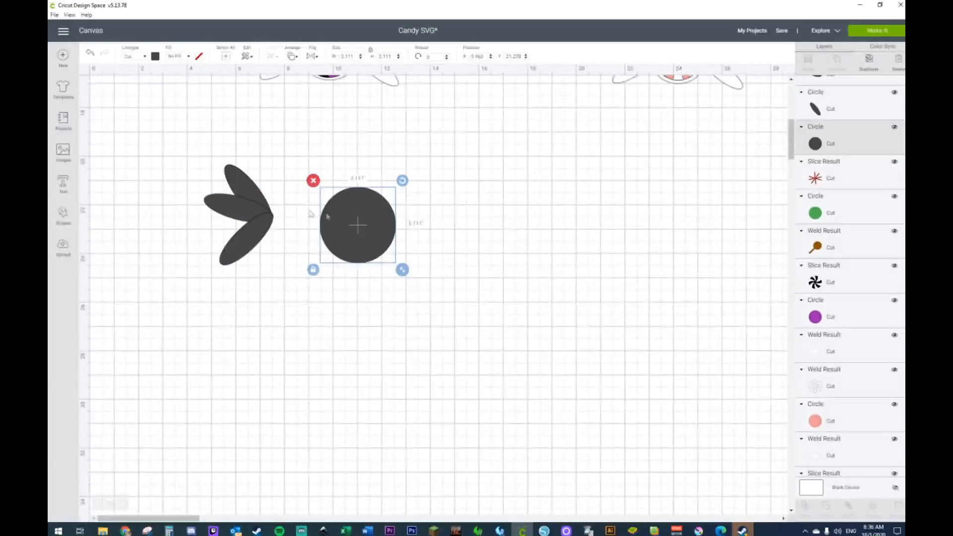
{"action": "left_click", "coordinate": [252, 183]}
{"action": "left_click_drag", "start_coordinate": [279, 156], "coordinate": [292, 158]}
{"action": "left_click_drag", "start_coordinate": [244, 178], "coordinate": [249, 177]}
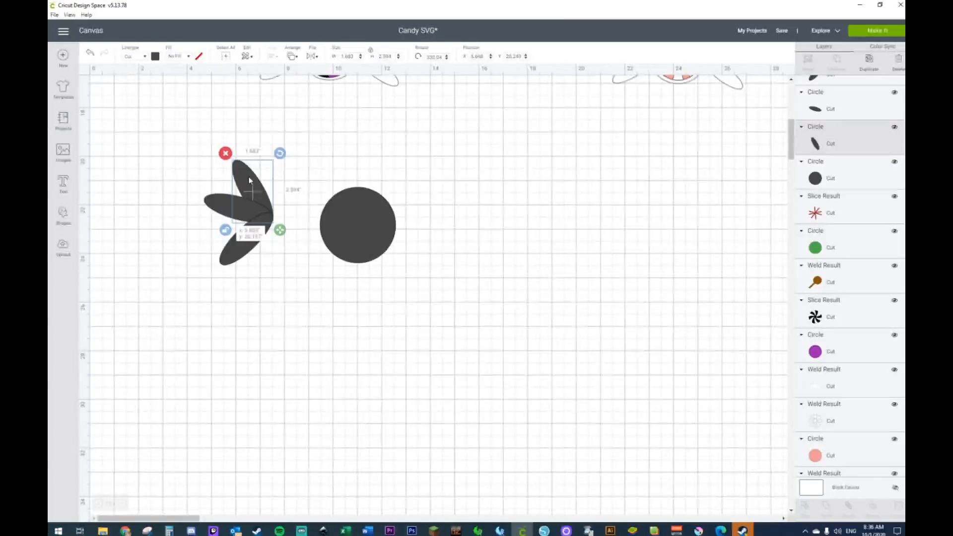
Nudge the lower petal so its tip meets the other two, and reduce its height without keeping proportions
{"action": "left_click", "coordinate": [228, 204]}
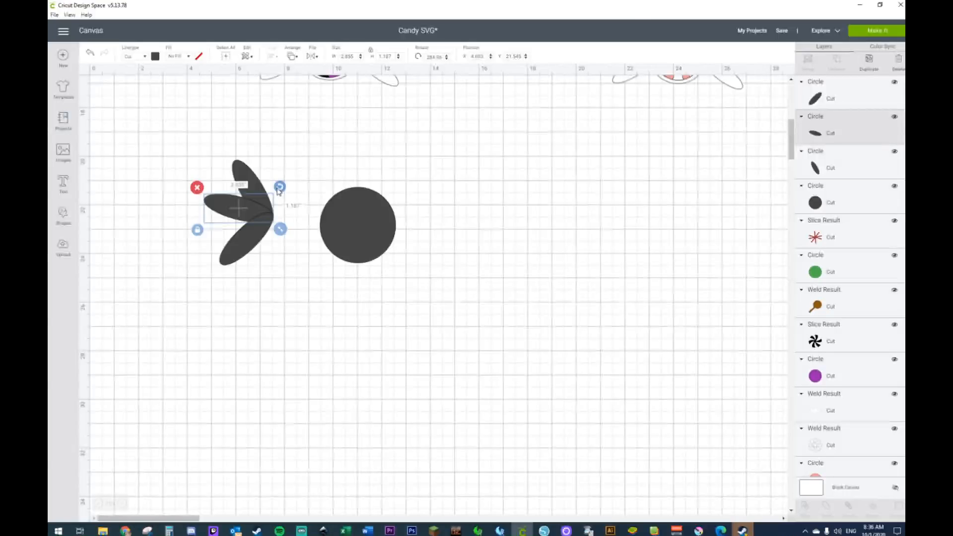
{"action": "left_click", "coordinate": [240, 237]}
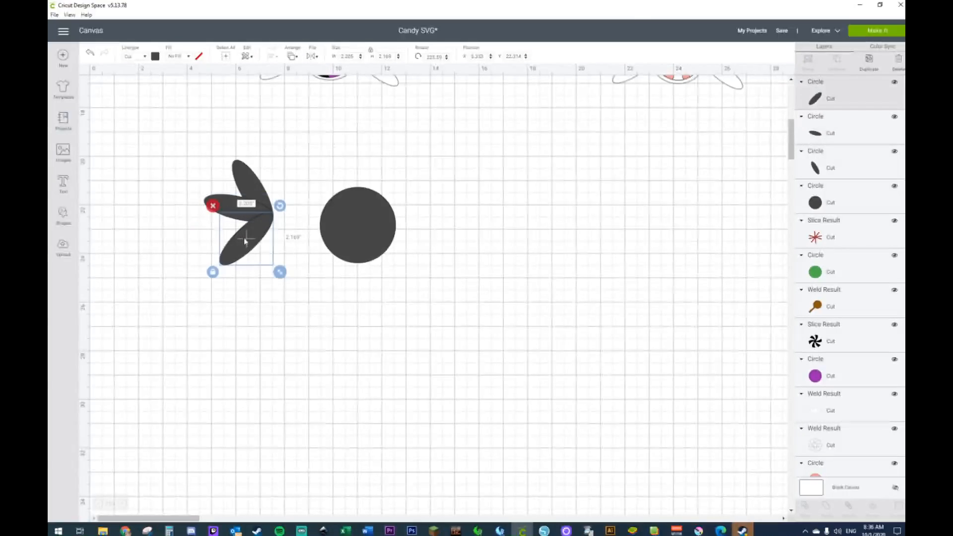
{"action": "left_click_drag", "start_coordinate": [246, 256], "coordinate": [248, 255]}
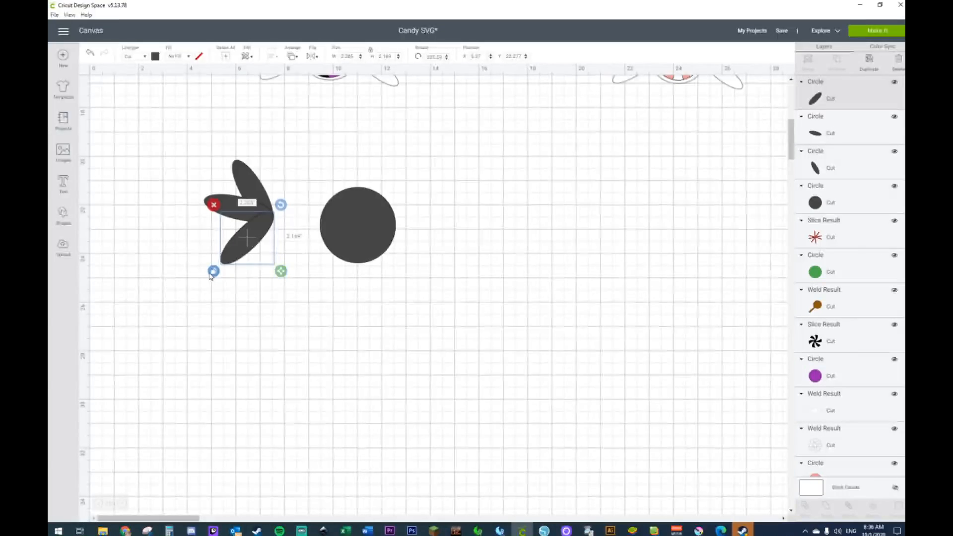
{"action": "left_click_drag", "start_coordinate": [283, 274], "coordinate": [283, 260]}
Weld the three petals into a single candy wrapper end
{"action": "left_click", "coordinate": [314, 170]}
{"action": "left_click_drag", "start_coordinate": [188, 160], "coordinate": [268, 264]}
{"action": "right_click", "coordinate": [254, 222]}
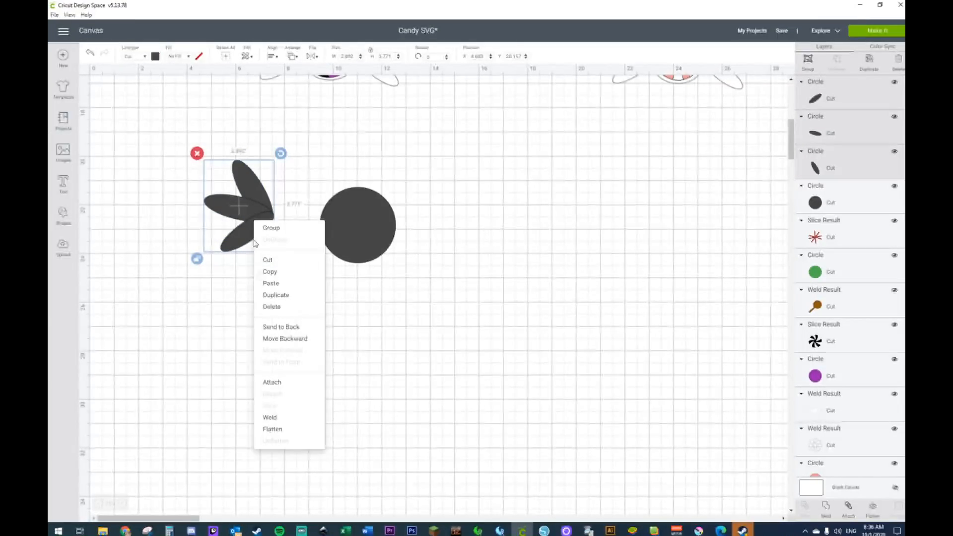
{"action": "left_click", "coordinate": [286, 418]}
Duplicate the welded wrapper end and flip the copy horizontally
{"action": "key", "text": "ctrl+d"}
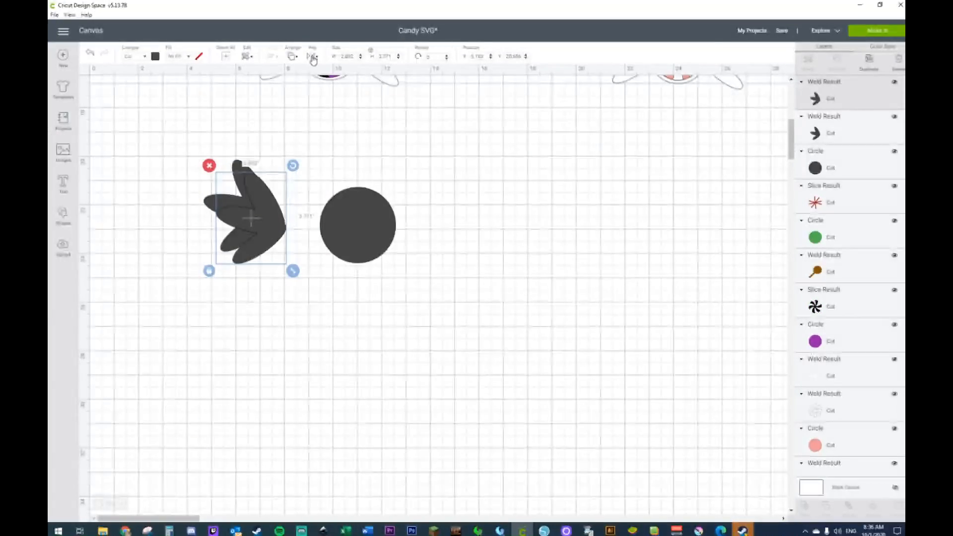
{"action": "left_click", "coordinate": [314, 59]}
{"action": "left_click", "coordinate": [319, 71]}
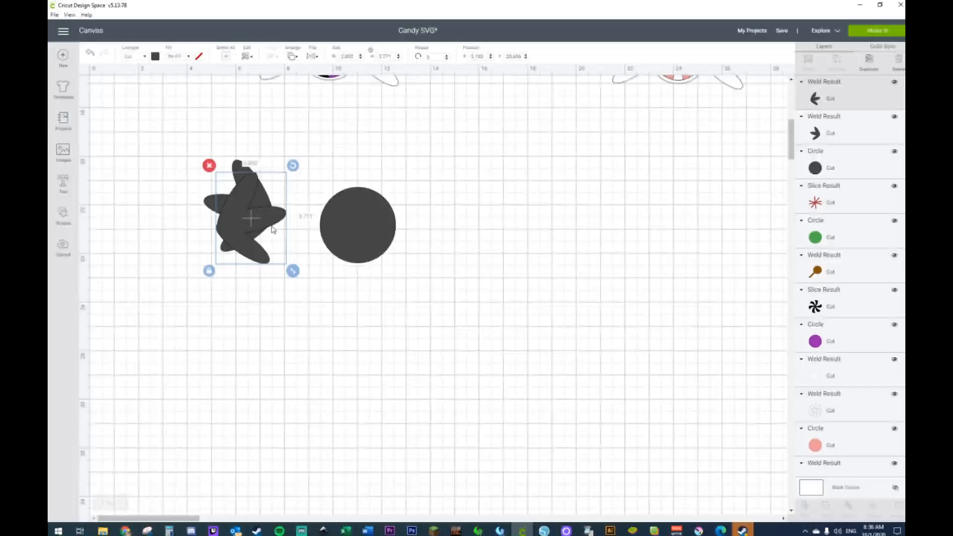
Place the mirrored wrapper ends against opposite sides of the circle and set a spare copy of the left end aside below
{"action": "left_click_drag", "start_coordinate": [264, 232], "coordinate": [439, 235]}
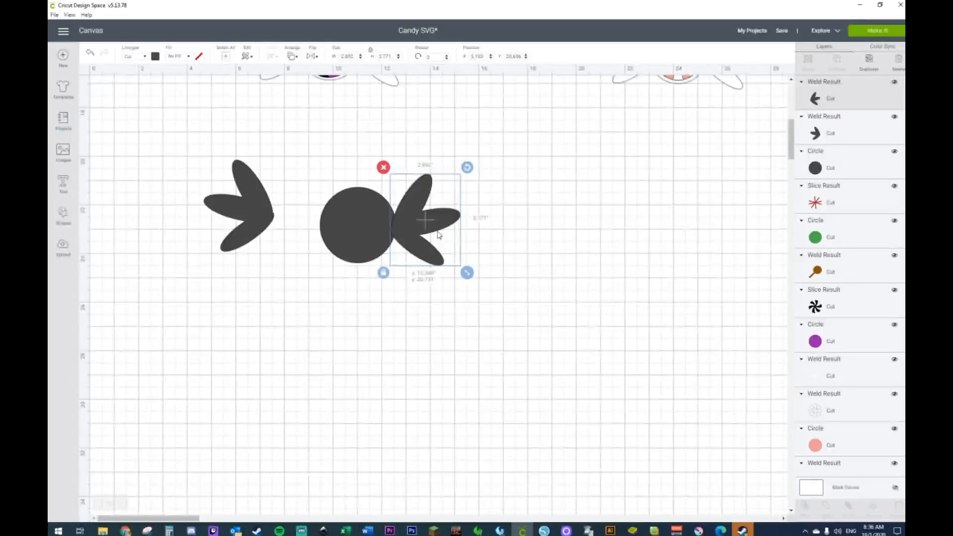
{"action": "left_click_drag", "start_coordinate": [256, 221], "coordinate": [306, 228]}
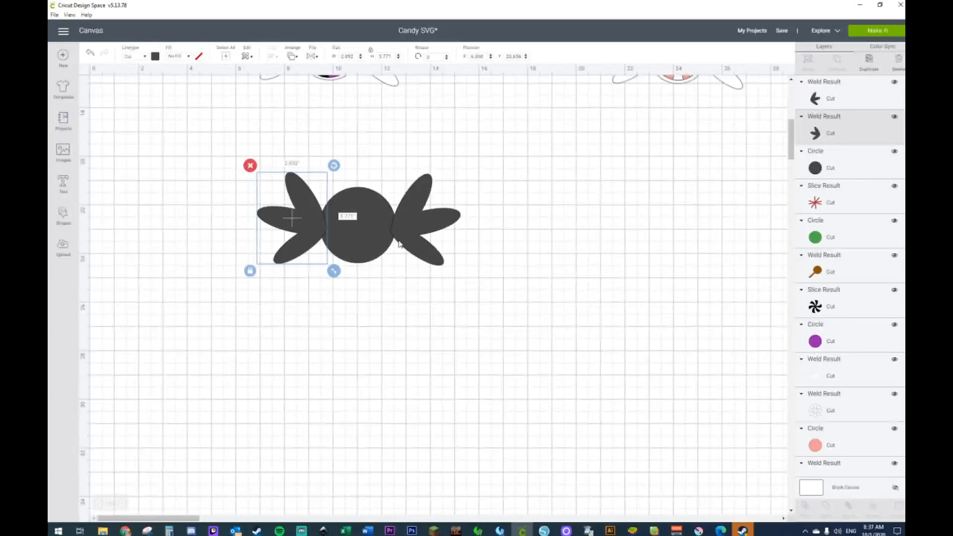
{"action": "key", "text": "ctrl+d"}
{"action": "left_click_drag", "start_coordinate": [331, 241], "coordinate": [245, 328]}
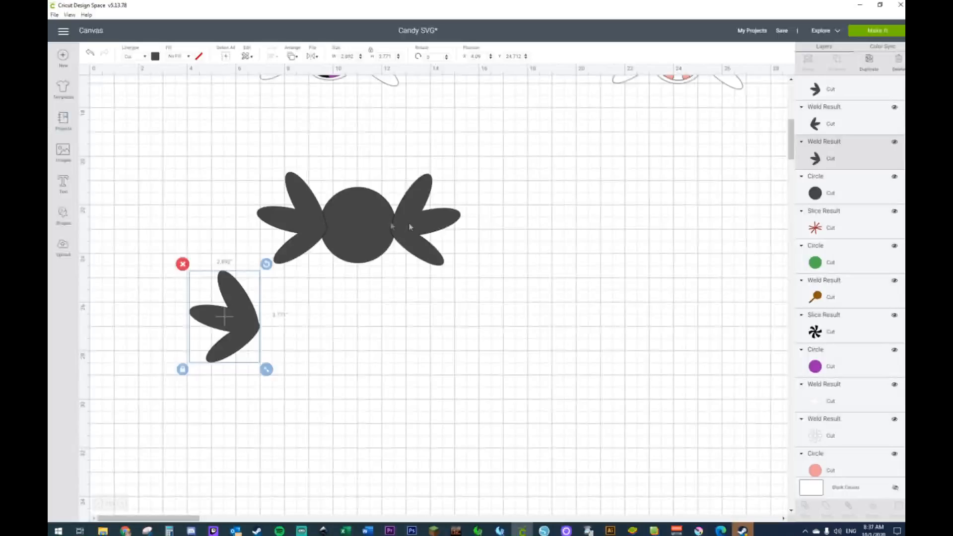
{"action": "left_click", "coordinate": [341, 215]}
{"action": "left_click", "coordinate": [421, 222], "text": "shift"}
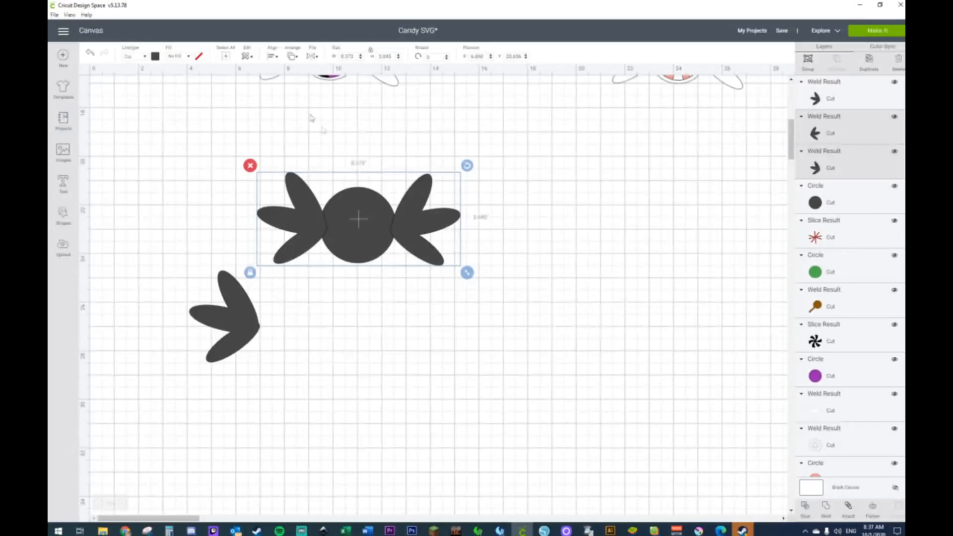
{"action": "left_click", "coordinate": [272, 56]}
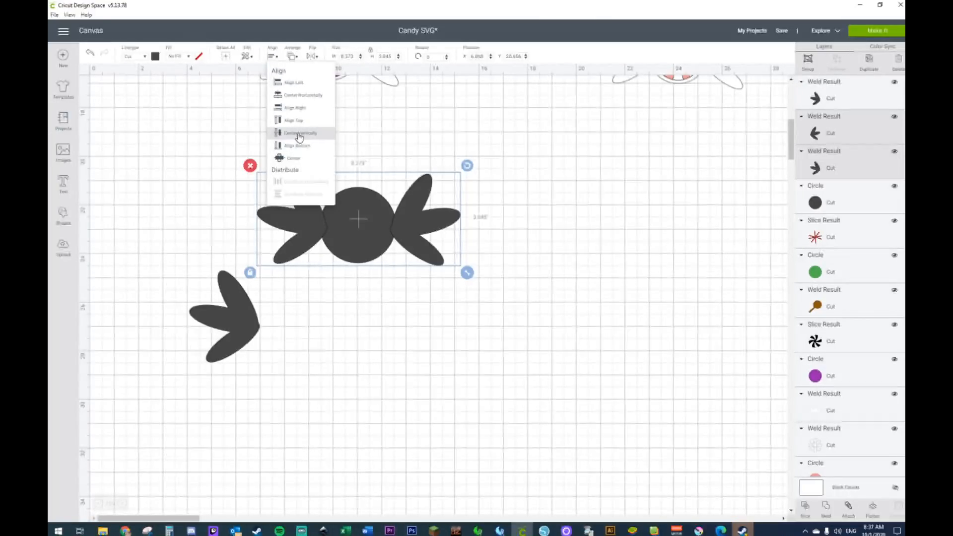
{"action": "left_click", "coordinate": [295, 99]}
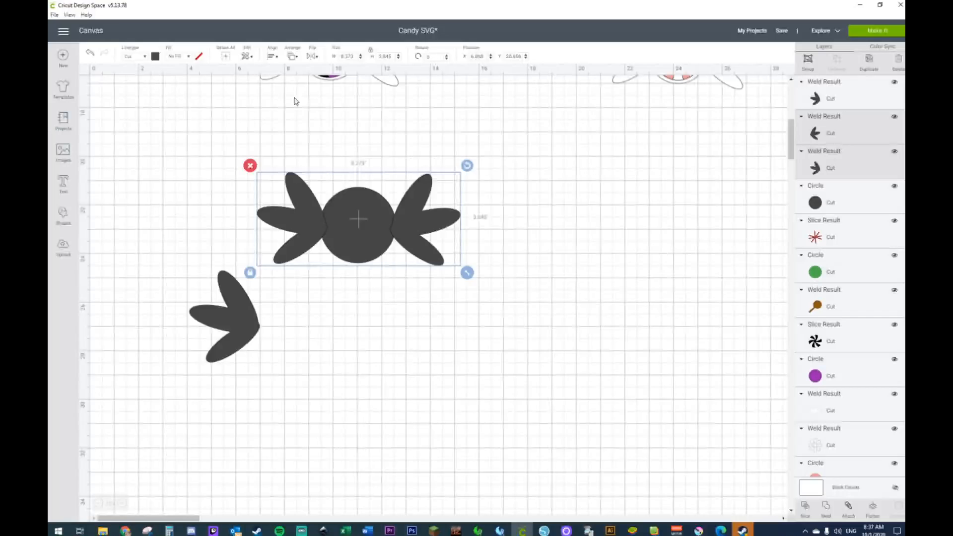
{"action": "left_click", "coordinate": [91, 53]}
Align the left and right wrapper ends along their bottom edges
{"action": "left_click", "coordinate": [293, 208]}
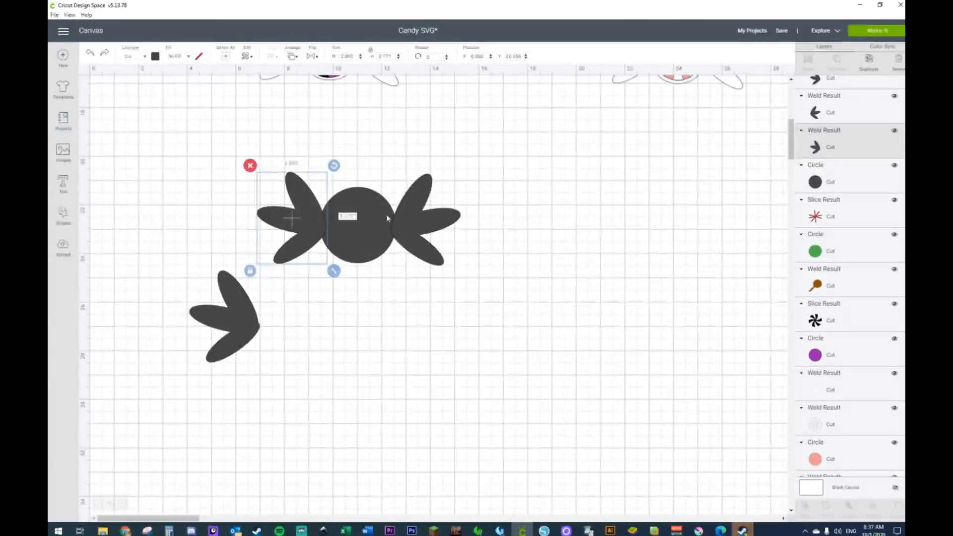
{"action": "left_click", "coordinate": [410, 212], "text": "shift"}
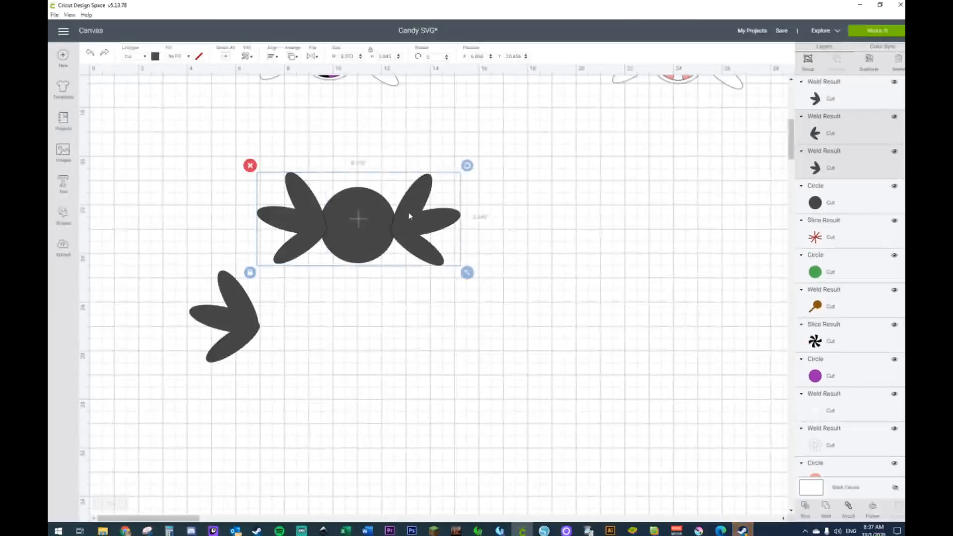
{"action": "left_click", "coordinate": [271, 59]}
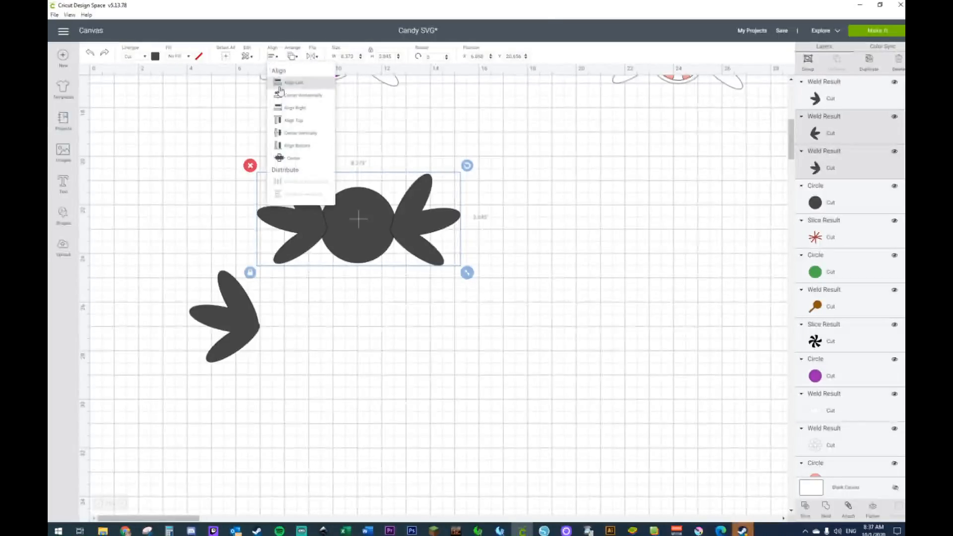
{"action": "left_click", "coordinate": [289, 146]}
Shrink both wrapper ends together to about 2.3 by 3.1 inches each and reposition them against opposite sides of the circle
{"action": "left_click_drag", "start_coordinate": [251, 138], "coordinate": [439, 268]}
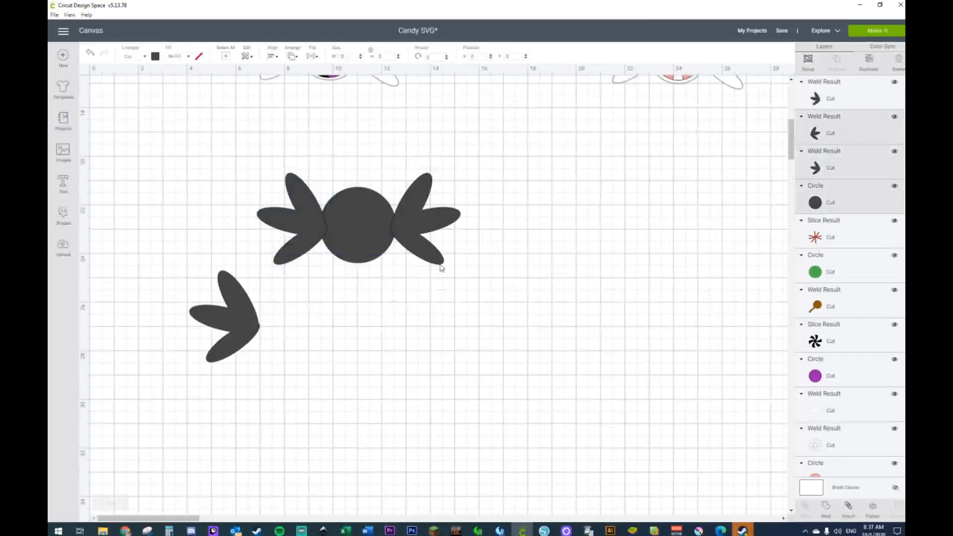
{"action": "left_click", "coordinate": [421, 302]}
{"action": "left_click", "coordinate": [320, 222]}
{"action": "left_click", "coordinate": [424, 223], "text": "shift"}
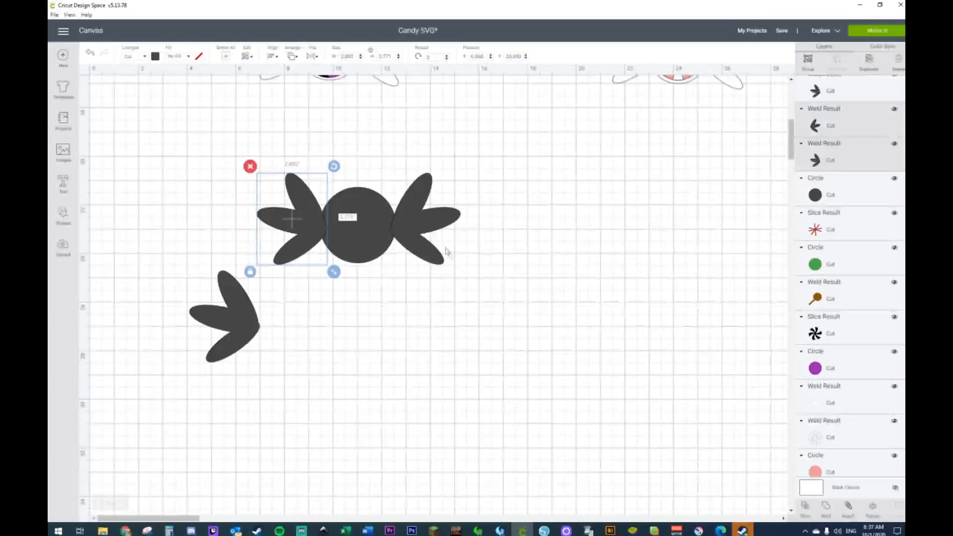
{"action": "left_click_drag", "start_coordinate": [471, 276], "coordinate": [433, 258]}
{"action": "left_click", "coordinate": [500, 254]}
{"action": "left_click", "coordinate": [283, 206]}
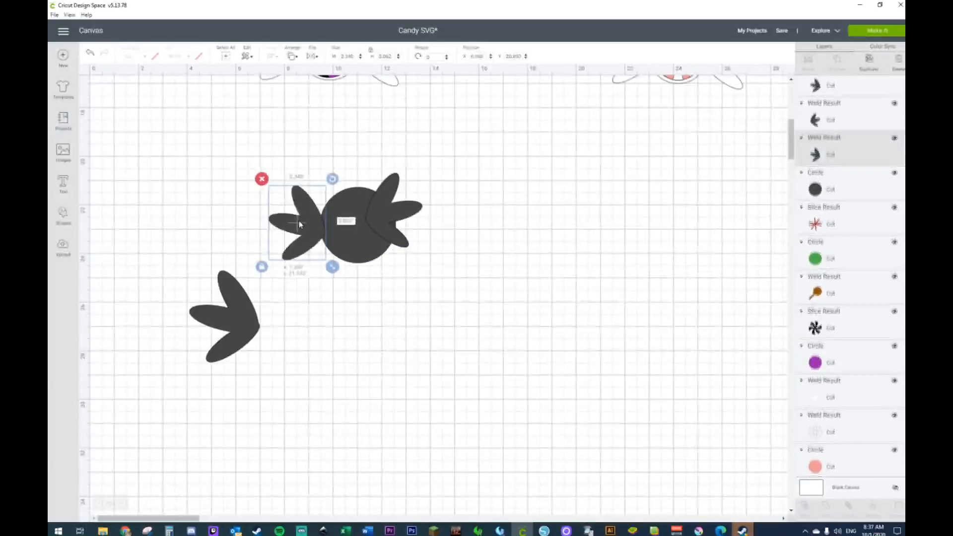
{"action": "left_click_drag", "start_coordinate": [394, 221], "coordinate": [400, 226]}
Weld the circle and its two wrapper ends into one candy shape and move it above the spare wrapper end
{"action": "left_click", "coordinate": [301, 167]}
{"action": "left_click_drag", "start_coordinate": [268, 166], "coordinate": [400, 240]}
{"action": "right_click", "coordinate": [402, 242]}
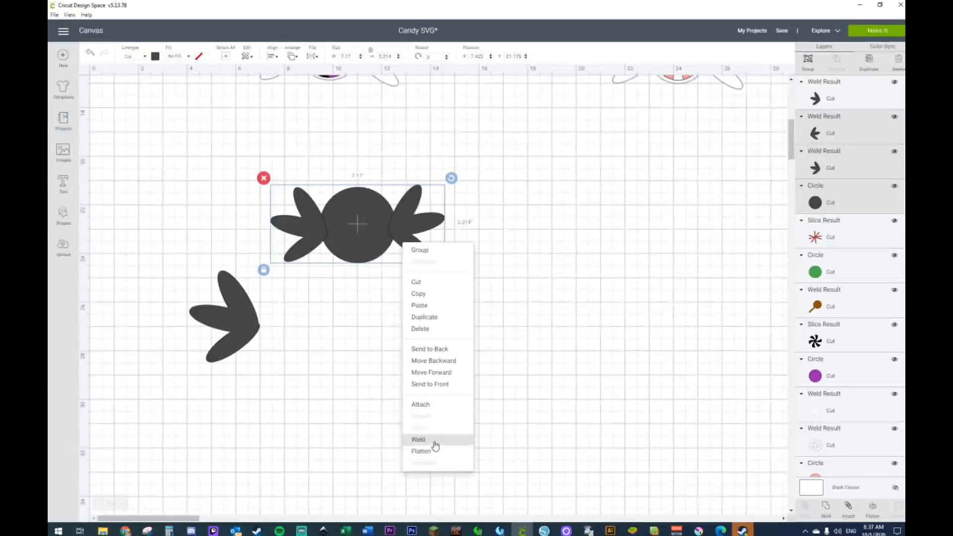
{"action": "left_click", "coordinate": [449, 438]}
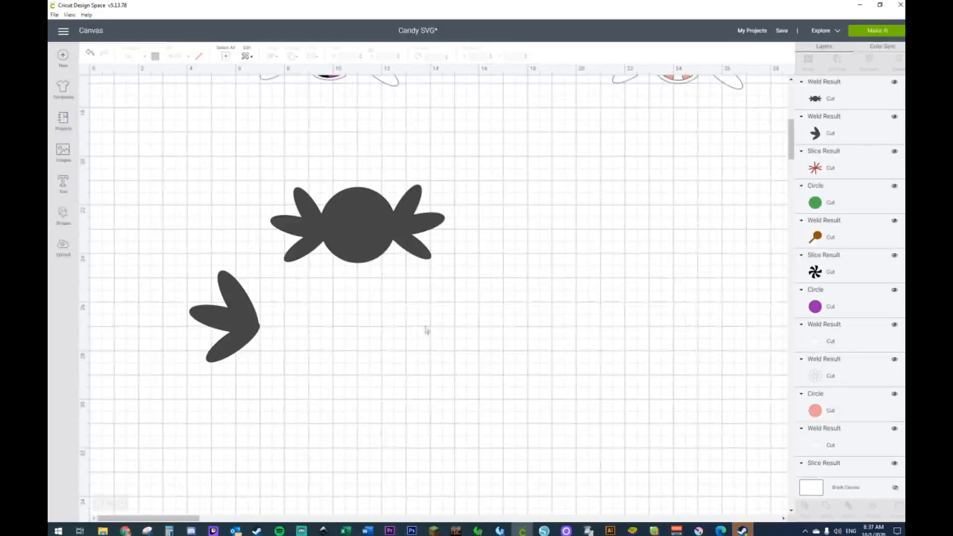
{"action": "left_click_drag", "start_coordinate": [340, 240], "coordinate": [199, 202]}
Add a square, stretch it freely into a long, low rectangle and place it to the right of the spare wrapper end
{"action": "left_click", "coordinate": [67, 214]}
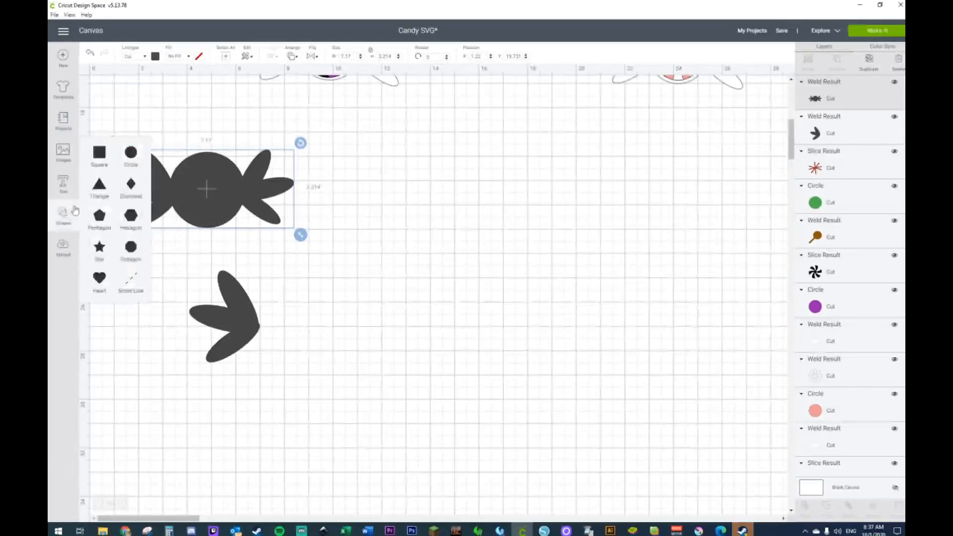
{"action": "left_click", "coordinate": [98, 152]}
{"action": "left_click_drag", "start_coordinate": [203, 158], "coordinate": [412, 271]}
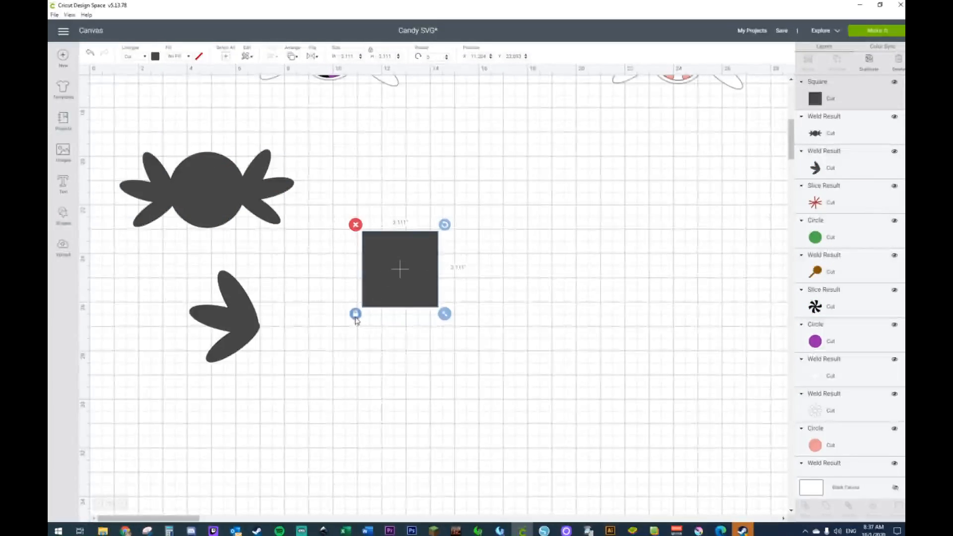
{"action": "left_click_drag", "start_coordinate": [445, 315], "coordinate": [510, 276]}
{"action": "left_click_drag", "start_coordinate": [431, 250], "coordinate": [324, 323]}
Shrink the spare wrapper end to about 1.9 by 2.5 inches and place it against the rectangle's left edge
{"action": "left_click", "coordinate": [226, 326]}
{"action": "left_click_drag", "start_coordinate": [263, 368], "coordinate": [238, 343]}
{"action": "left_click_drag", "start_coordinate": [216, 309], "coordinate": [239, 327]}
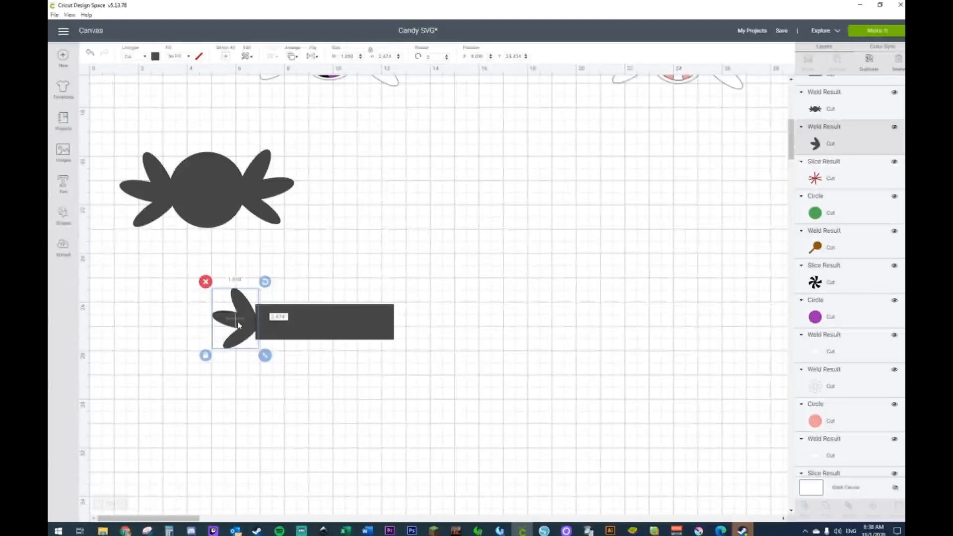
Copy the small wrapper end, flip the copy horizontally and place it against the rectangle's right edge
{"action": "key", "text": "ctrl+c"}
{"action": "key", "text": "ctrl+v"}
{"action": "scroll", "coordinate": [238, 181], "scroll_direction": "up", "scroll_amount": 2}
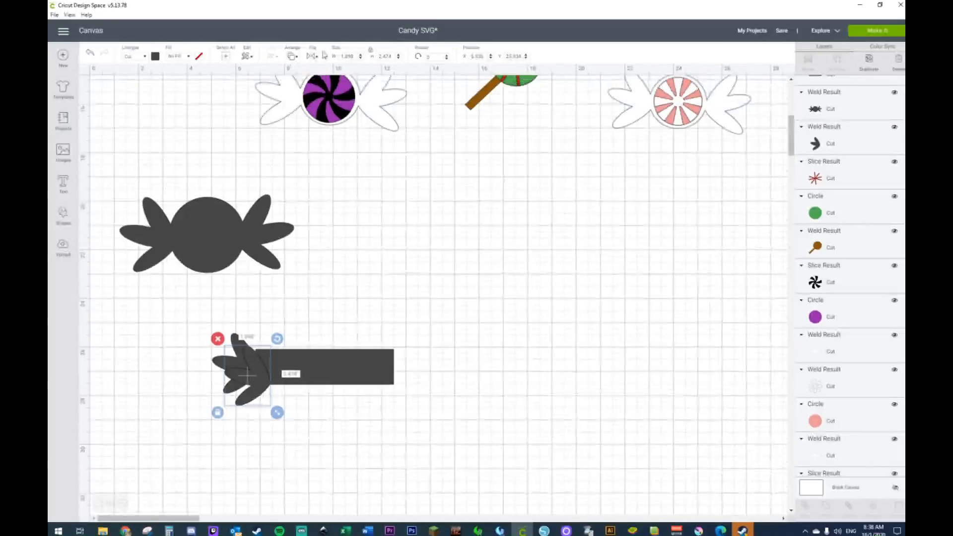
{"action": "left_click", "coordinate": [312, 56]}
{"action": "left_click", "coordinate": [332, 74]}
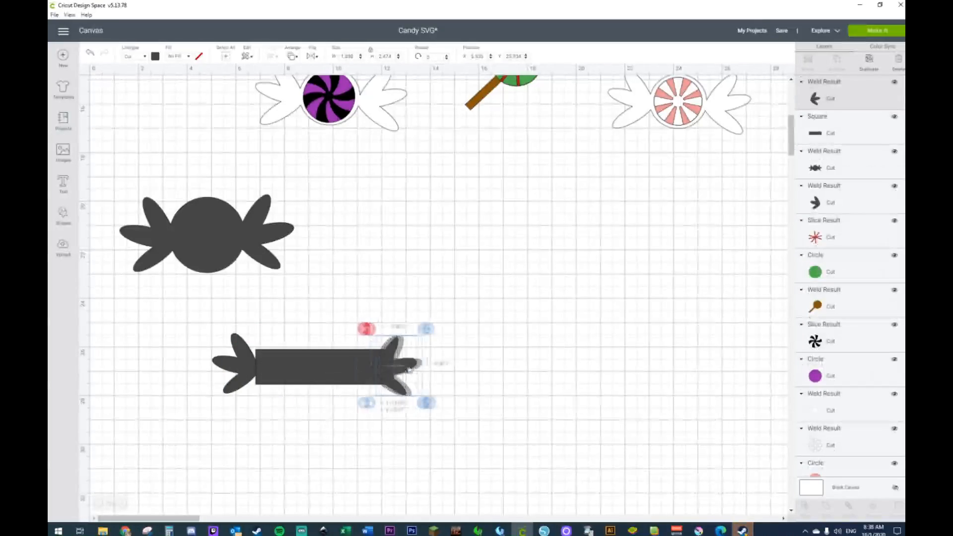
{"action": "left_click_drag", "start_coordinate": [401, 370], "coordinate": [419, 367]}
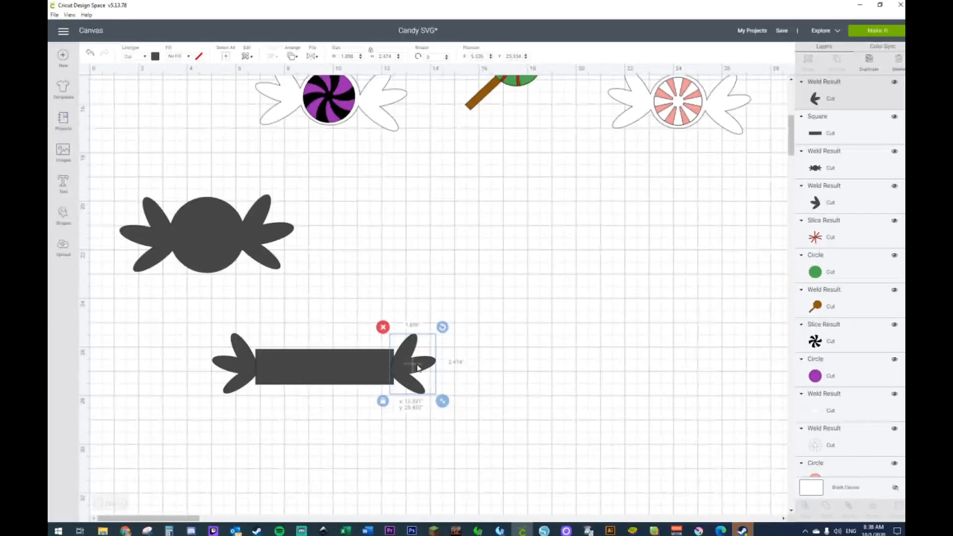
{"action": "left_click", "coordinate": [194, 330]}
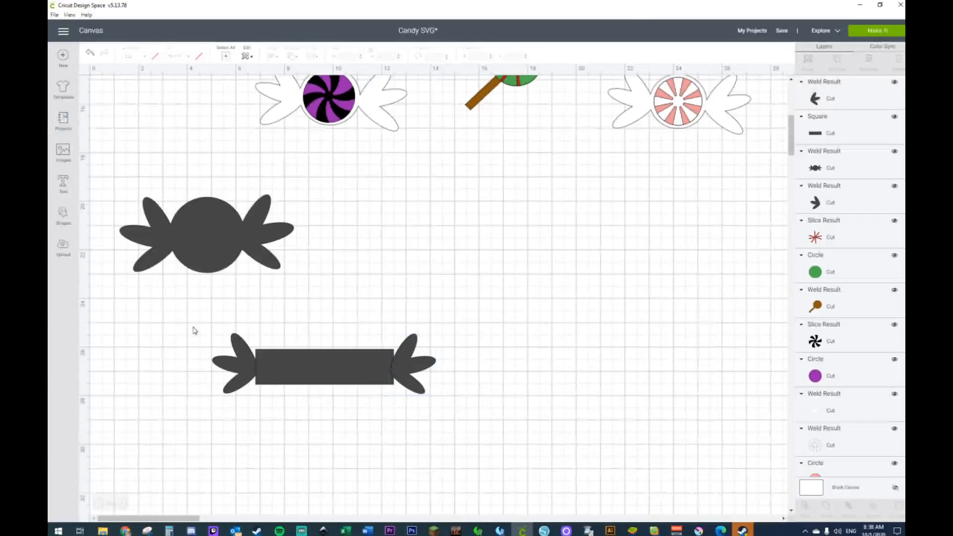
Weld the rectangle and its two wrapper ends into one long candy and move it beneath the round candy
{"action": "left_click_drag", "start_coordinate": [188, 328], "coordinate": [496, 427]}
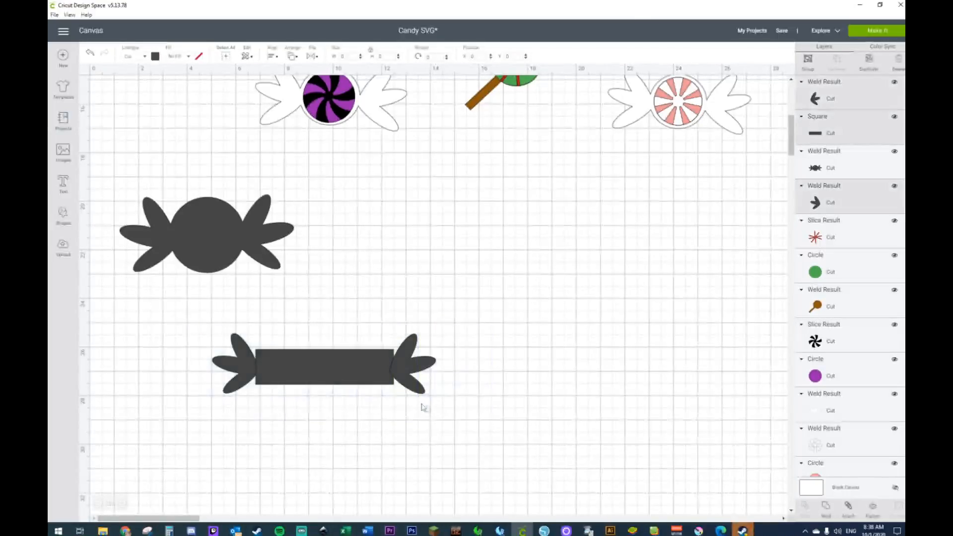
{"action": "right_click", "coordinate": [387, 366]}
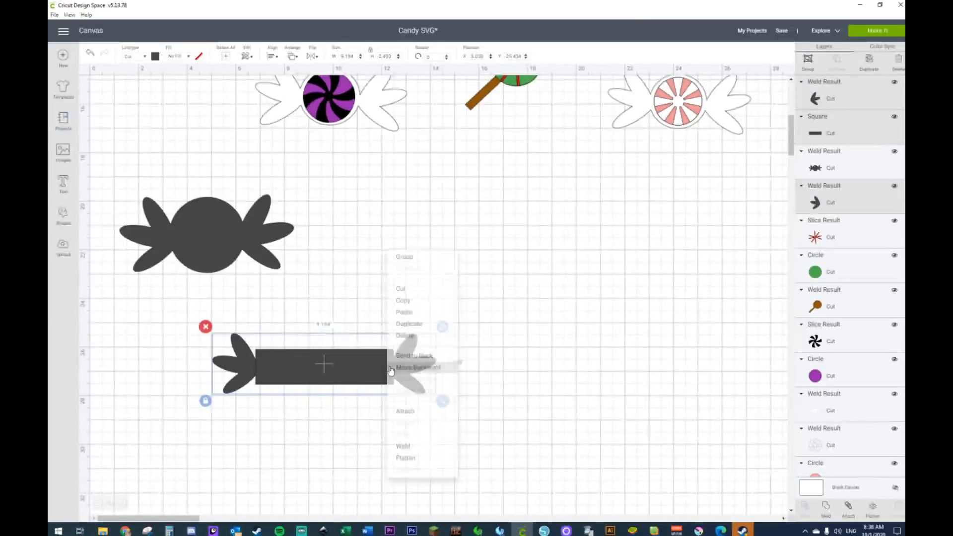
{"action": "left_click", "coordinate": [430, 444]}
{"action": "left_click_drag", "start_coordinate": [340, 379], "coordinate": [265, 355]}
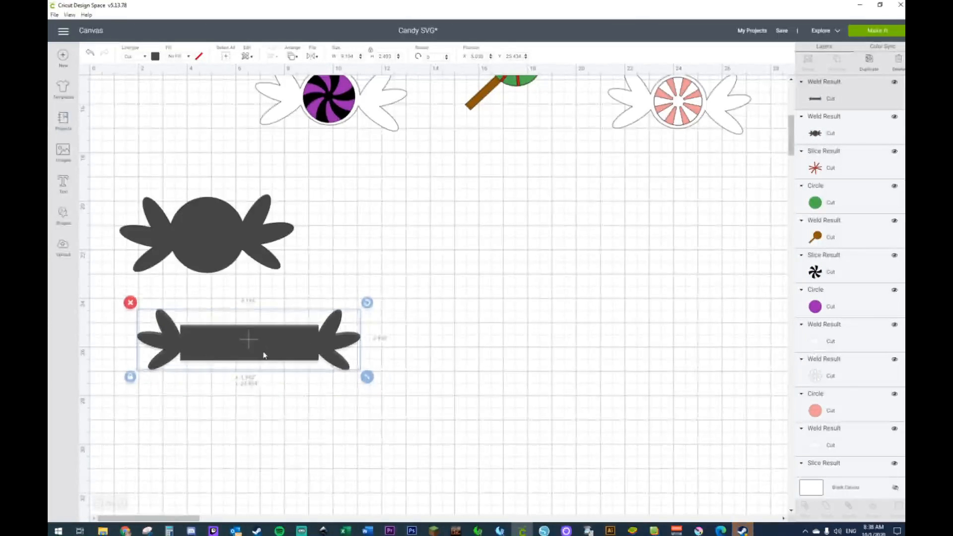
Add a circle in the empty area right of the candies and enlarge it to about 3.9 inches across
{"action": "left_click", "coordinate": [63, 212]}
{"action": "left_click", "coordinate": [130, 153]}
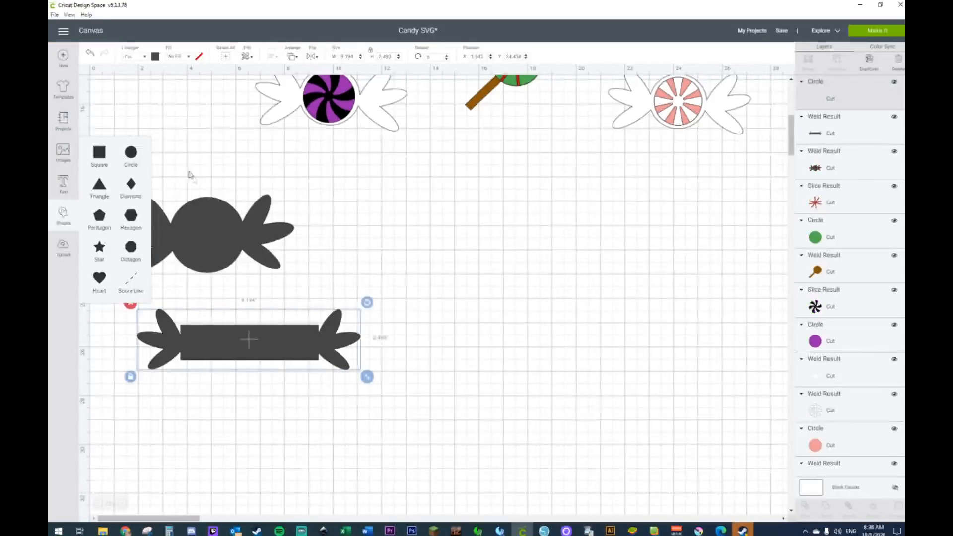
{"action": "left_click_drag", "start_coordinate": [177, 156], "coordinate": [505, 305]}
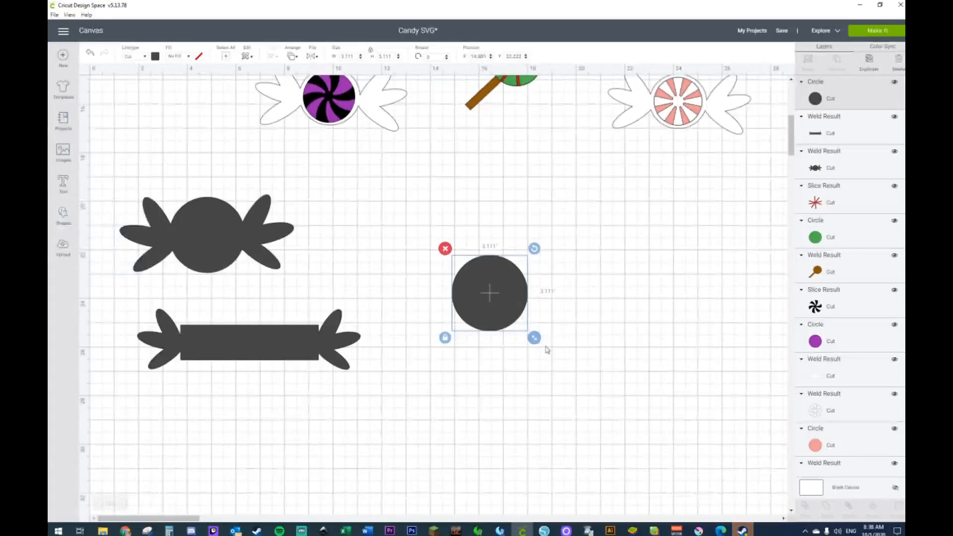
{"action": "left_click_drag", "start_coordinate": [542, 349], "coordinate": [557, 366]}
{"action": "left_click", "coordinate": [595, 341]}
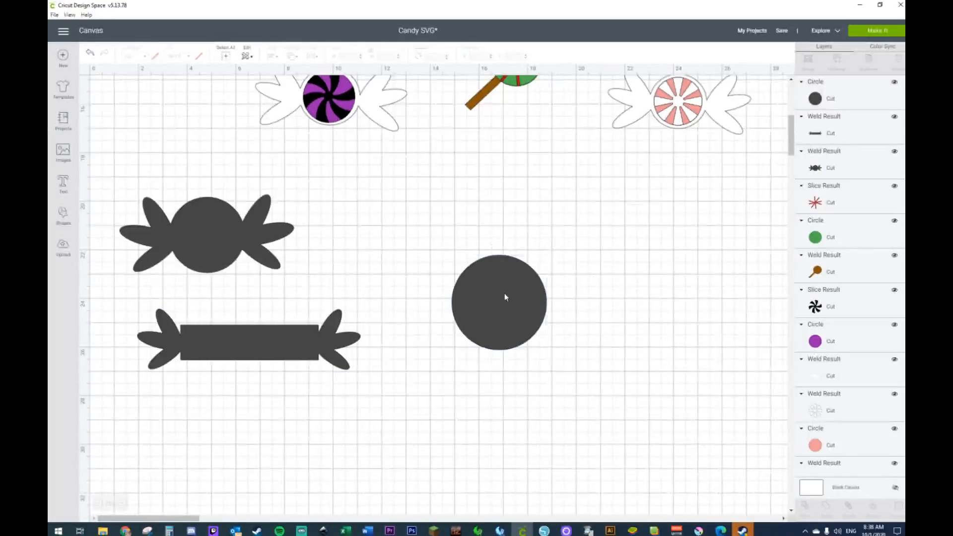
{"action": "left_click", "coordinate": [63, 224]}
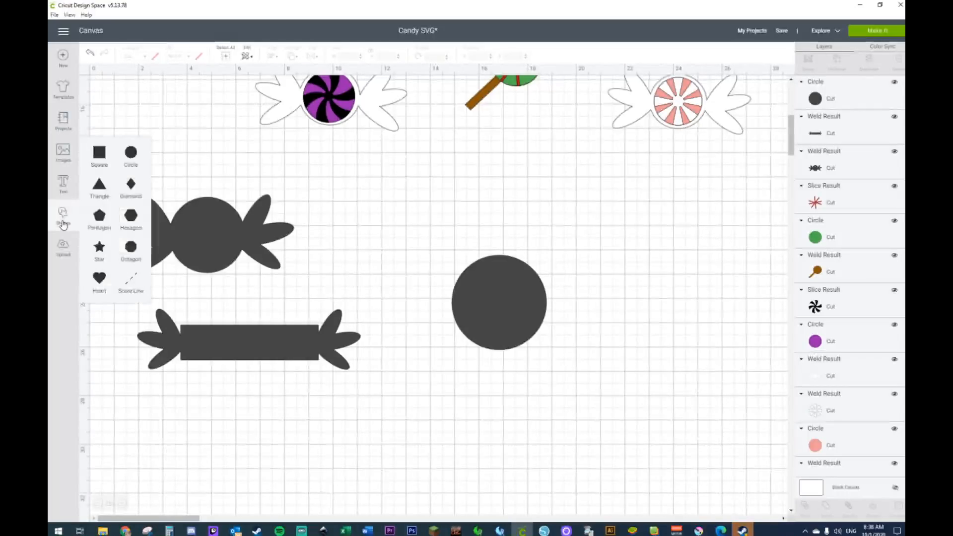
{"action": "left_click", "coordinate": [127, 171]}
{"action": "left_click_drag", "start_coordinate": [184, 169], "coordinate": [430, 273]}
{"action": "key", "text": "Delete"}
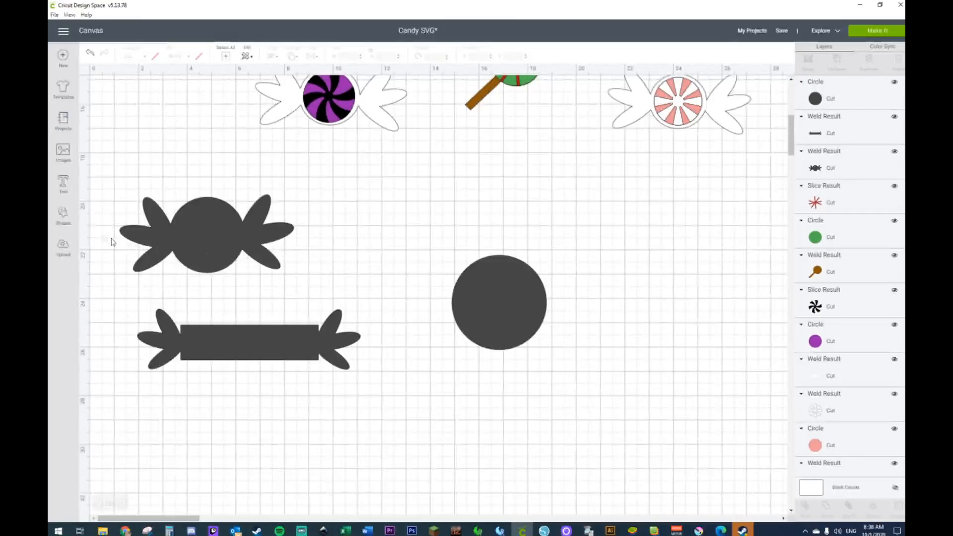
Add a square, reshape it into a stick about 0.56 by 3.57 inches and place it overlapping the circle's lower edge
{"action": "left_click", "coordinate": [65, 216]}
{"action": "left_click", "coordinate": [98, 163]}
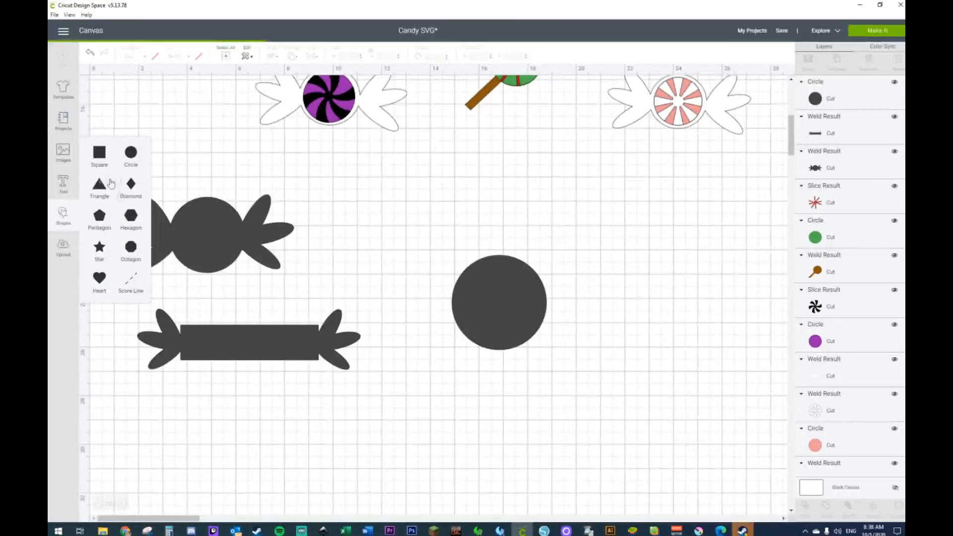
{"action": "left_click_drag", "start_coordinate": [189, 192], "coordinate": [426, 317]}
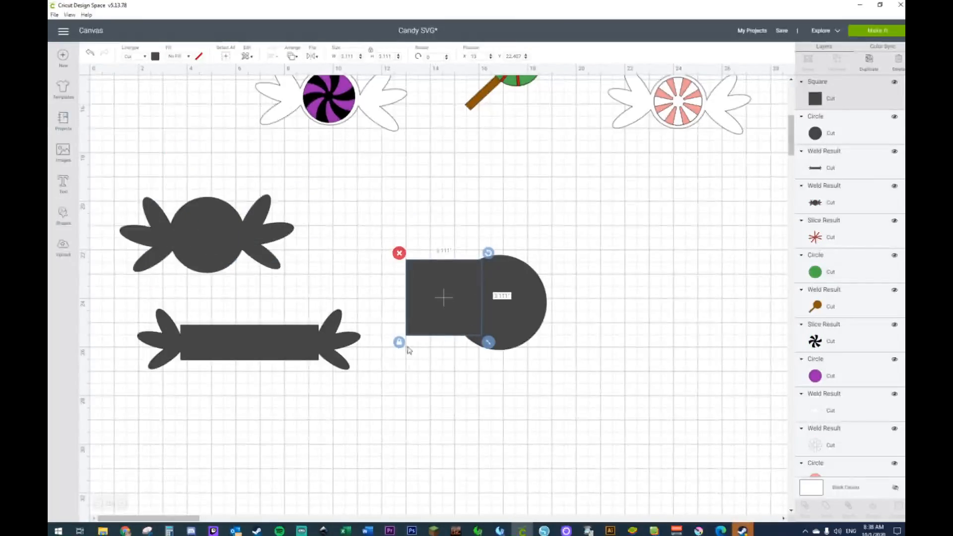
{"action": "left_click_drag", "start_coordinate": [489, 347], "coordinate": [433, 359]}
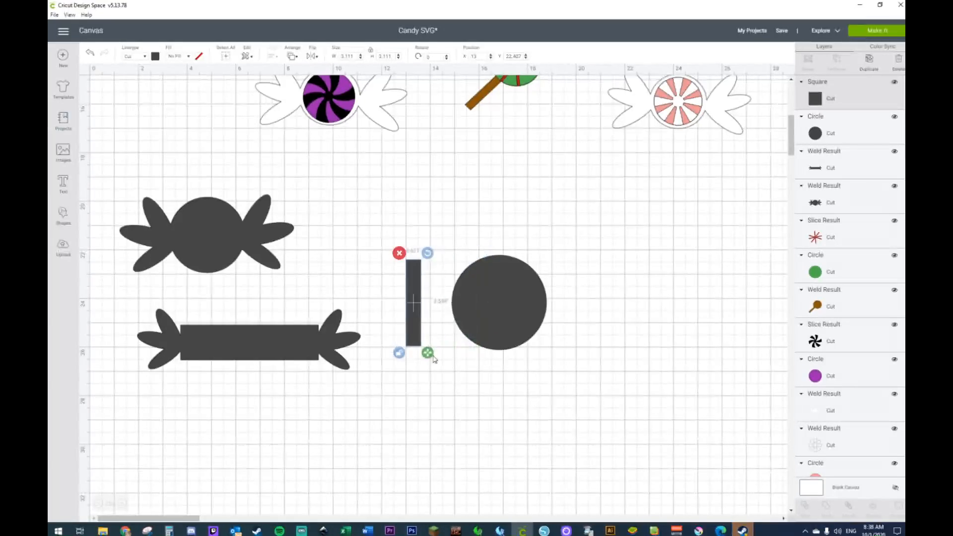
{"action": "left_click_drag", "start_coordinate": [413, 324], "coordinate": [499, 371]}
{"action": "left_click_drag", "start_coordinate": [435, 249], "coordinate": [596, 411]}
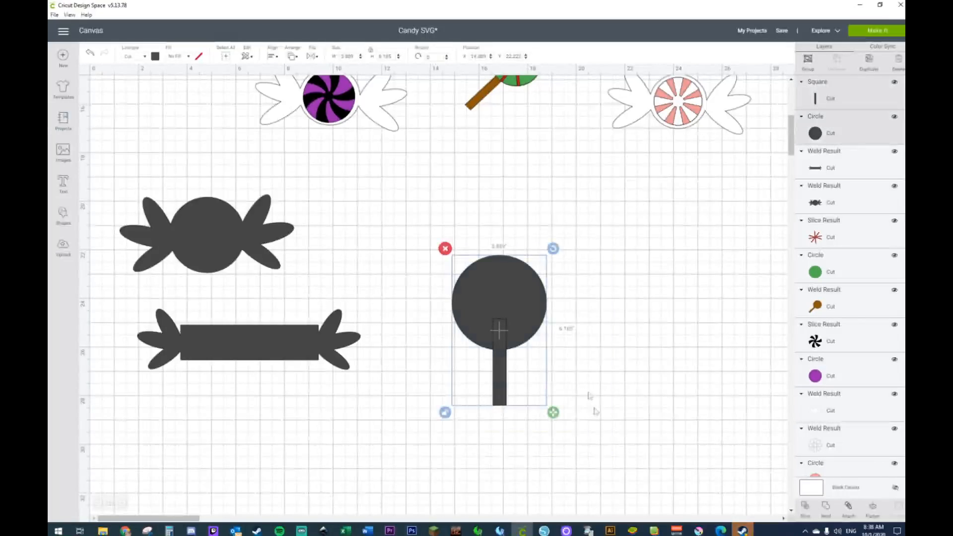
{"action": "left_click", "coordinate": [272, 56]}
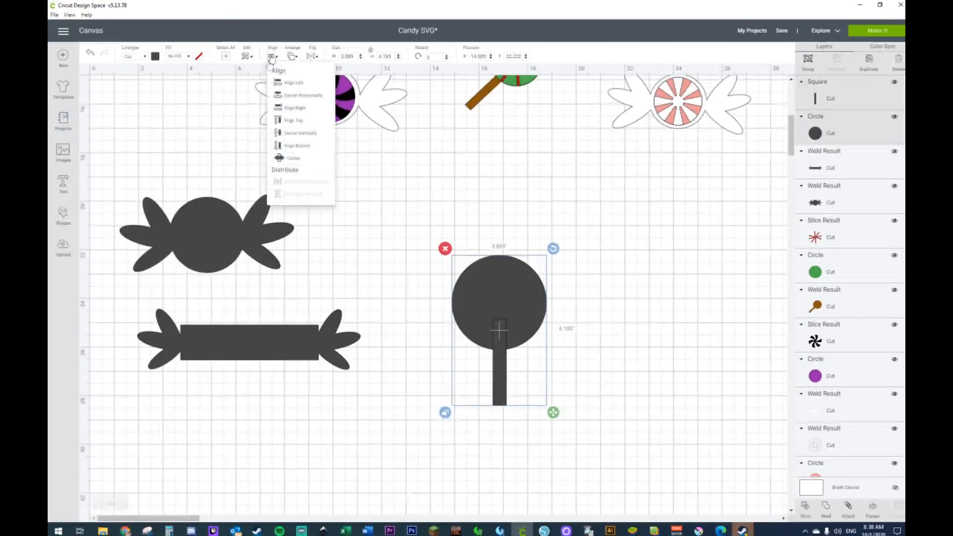
{"action": "left_click", "coordinate": [285, 133]}
{"action": "left_click", "coordinate": [91, 55]}
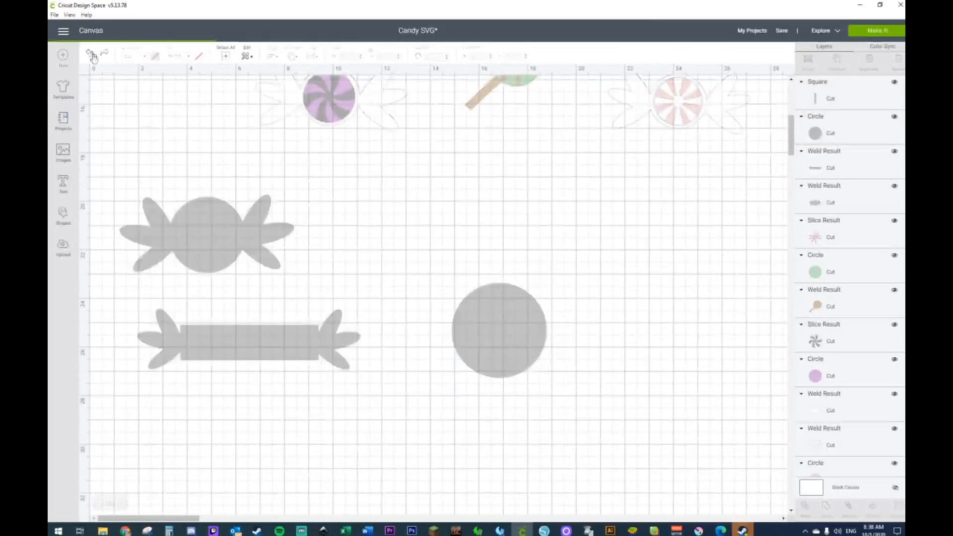
Center the circle and the stick horizontally on each other
{"action": "left_click_drag", "start_coordinate": [428, 234], "coordinate": [592, 408]}
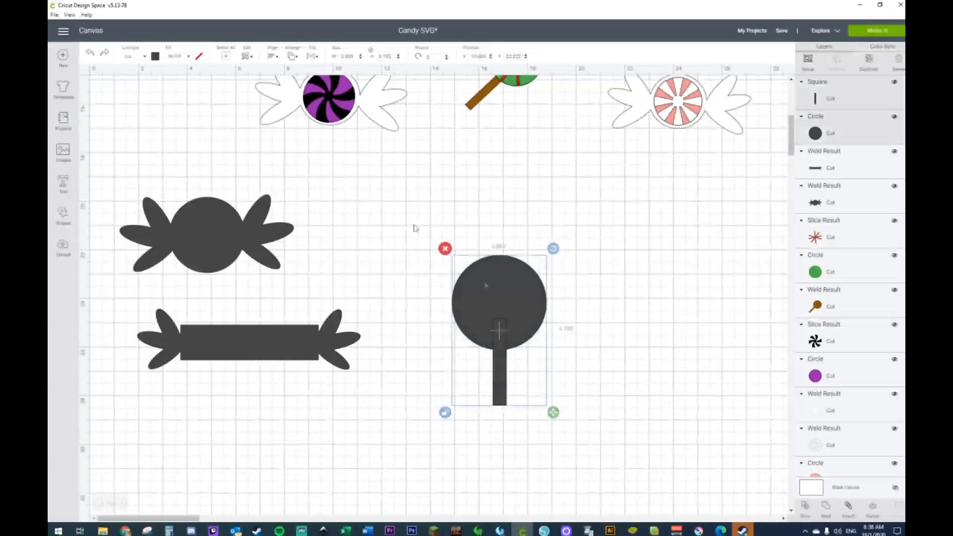
{"action": "left_click", "coordinate": [271, 56]}
{"action": "left_click", "coordinate": [289, 96]}
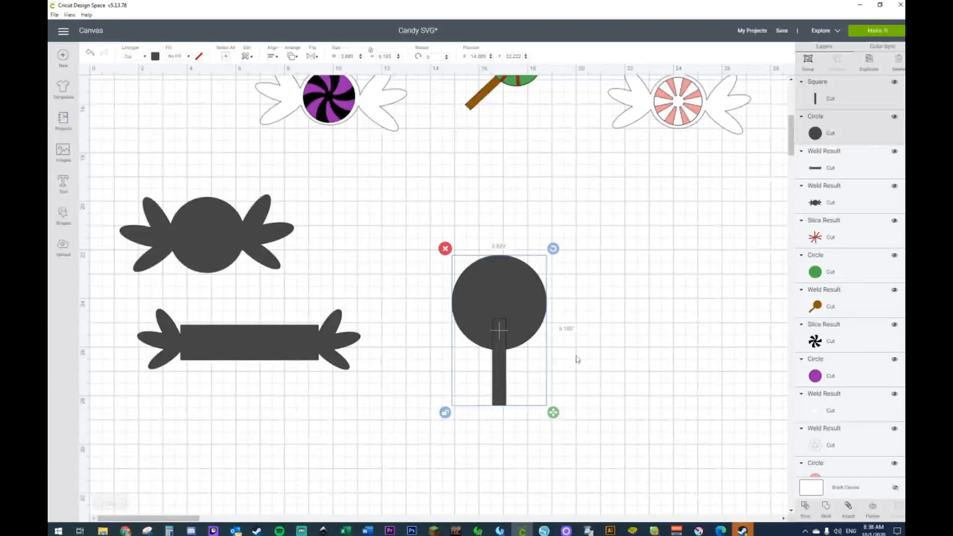
Send the lollipop stick to the back so it sits behind the circle
{"action": "left_click", "coordinate": [553, 361]}
{"action": "right_click", "coordinate": [508, 389]}
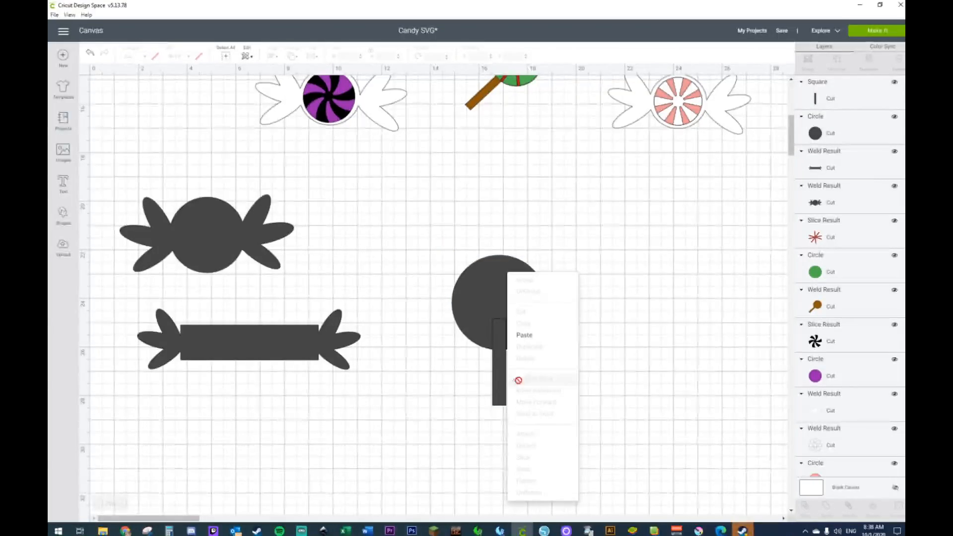
{"action": "left_click", "coordinate": [481, 401]}
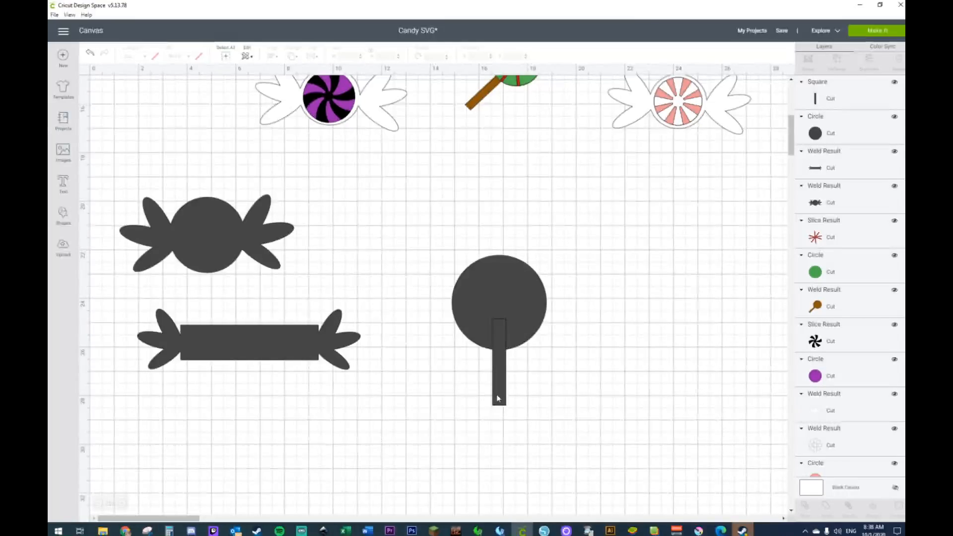
{"action": "left_click", "coordinate": [496, 397]}
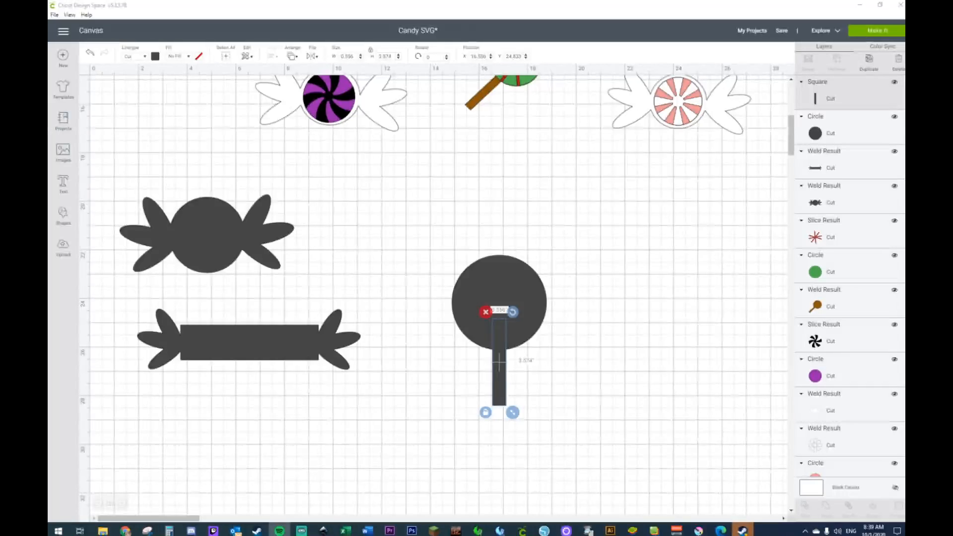
{"action": "right_click", "coordinate": [504, 385]}
{"action": "left_click", "coordinate": [570, 376]}
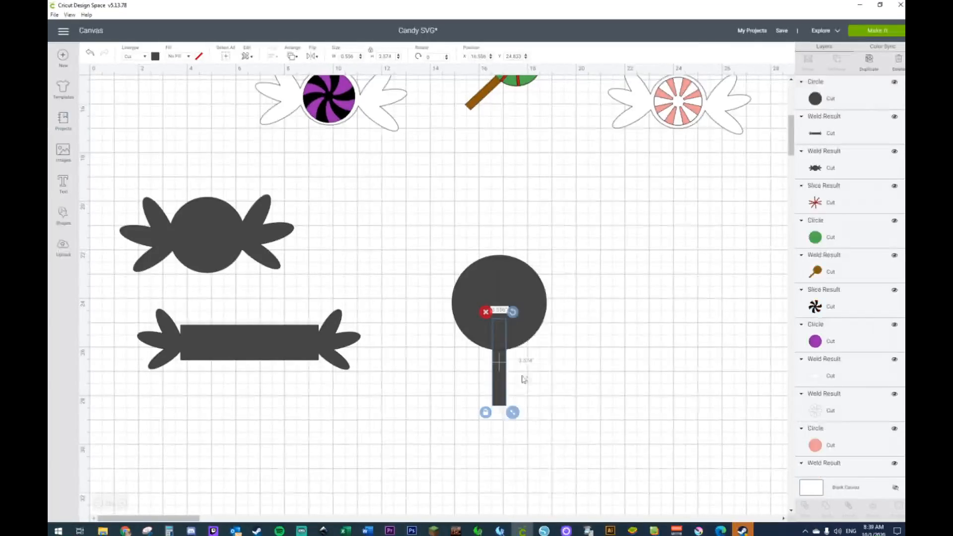
Move the lollipop's circle and stick together to below the long wrapped candy
{"action": "left_click", "coordinate": [597, 369]}
{"action": "left_click_drag", "start_coordinate": [420, 249], "coordinate": [595, 431]}
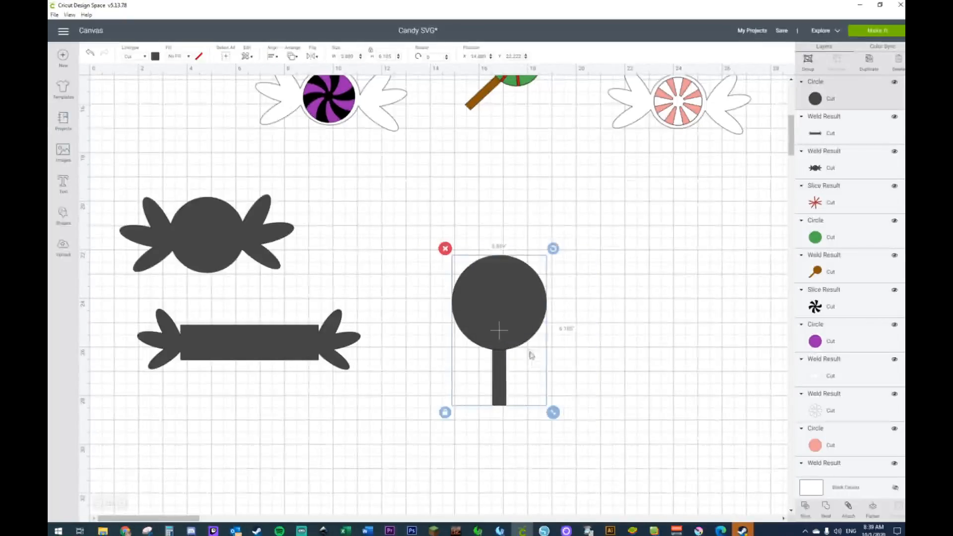
{"action": "left_click_drag", "start_coordinate": [496, 334], "coordinate": [233, 431]}
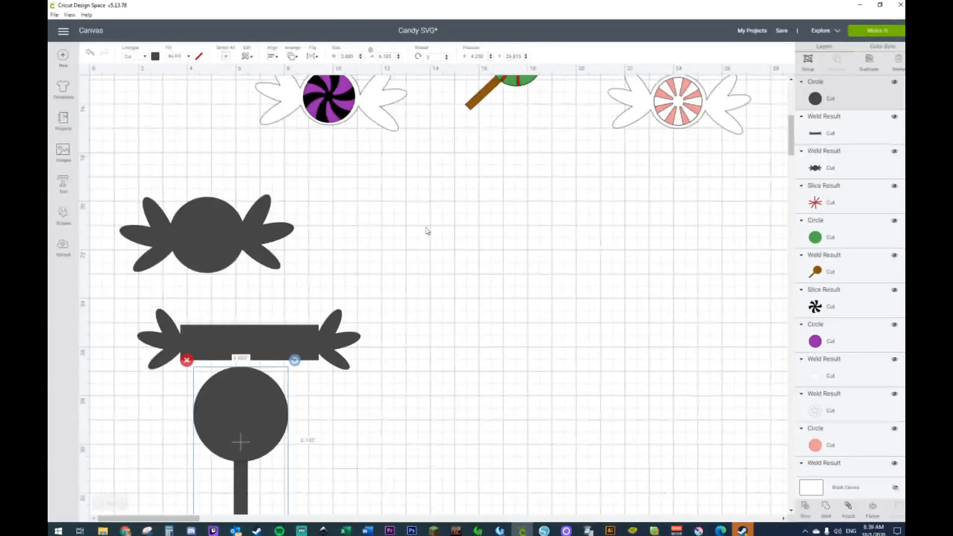
{"action": "scroll", "coordinate": [427, 231], "scroll_direction": "up", "scroll_amount": 6}
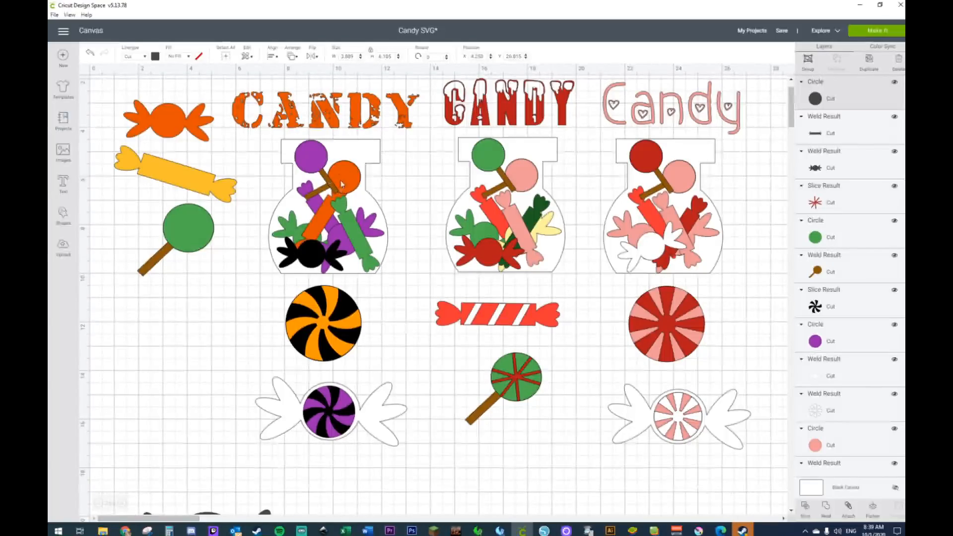
Color the round wrapped candy orange and the long wrapped candy black
{"action": "scroll", "coordinate": [344, 231], "scroll_direction": "down", "scroll_amount": 8}
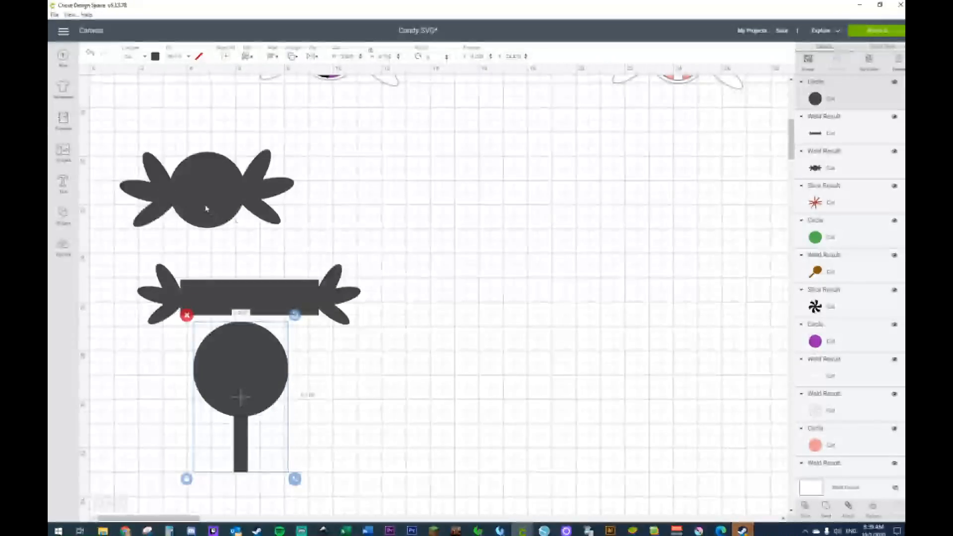
{"action": "left_click", "coordinate": [208, 209]}
{"action": "left_click", "coordinate": [156, 56]}
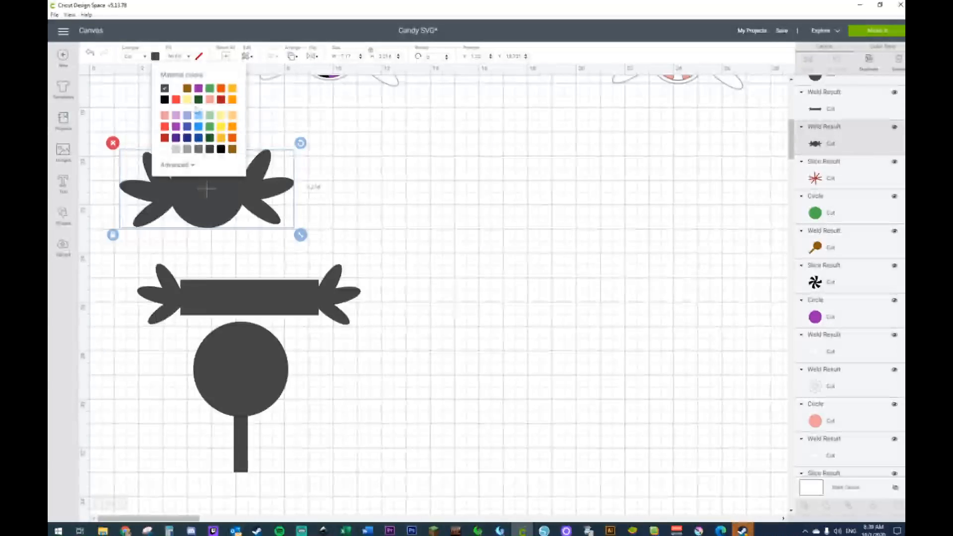
{"action": "left_click", "coordinate": [233, 99]}
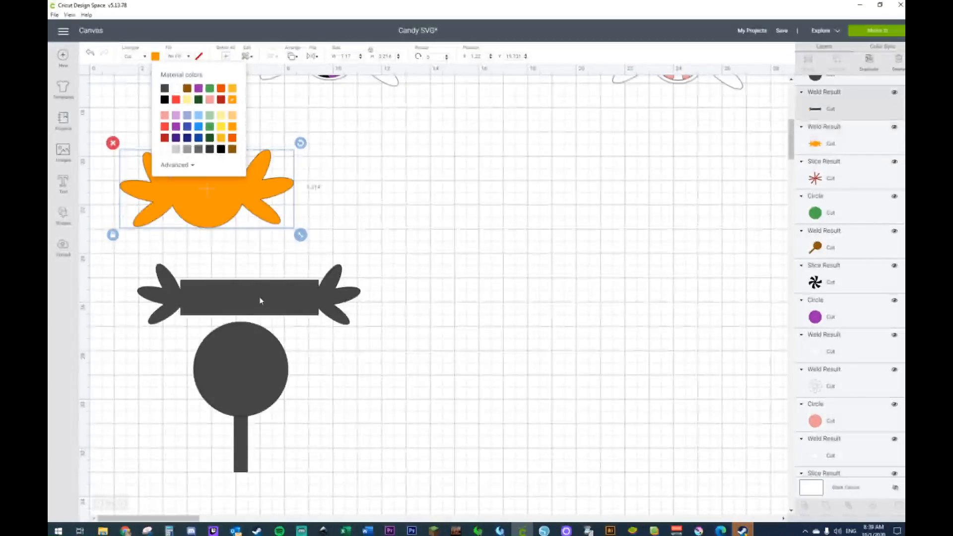
{"action": "left_click", "coordinate": [259, 300]}
{"action": "left_click", "coordinate": [155, 59]}
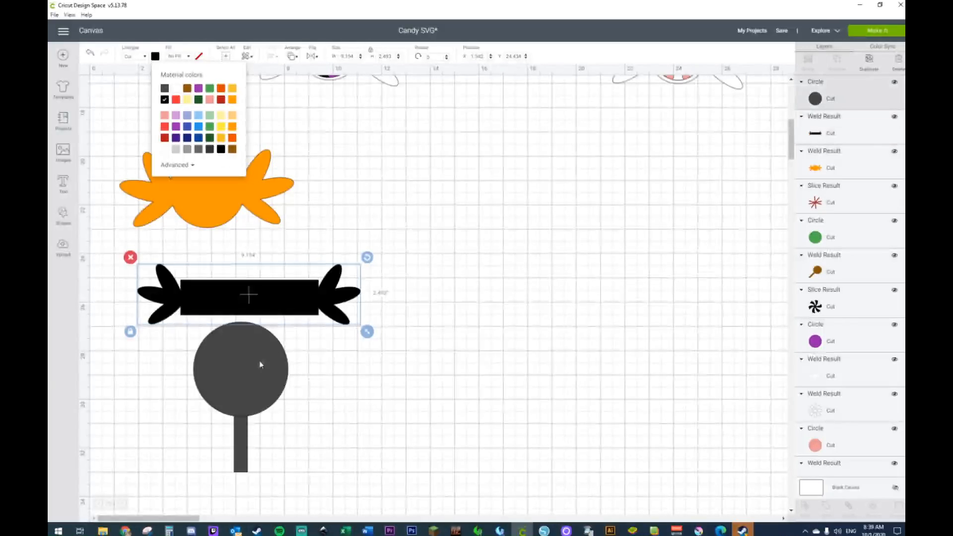
Color the lollipop's circle purple and its stick brown
{"action": "left_click", "coordinate": [259, 361]}
{"action": "left_click", "coordinate": [156, 57]}
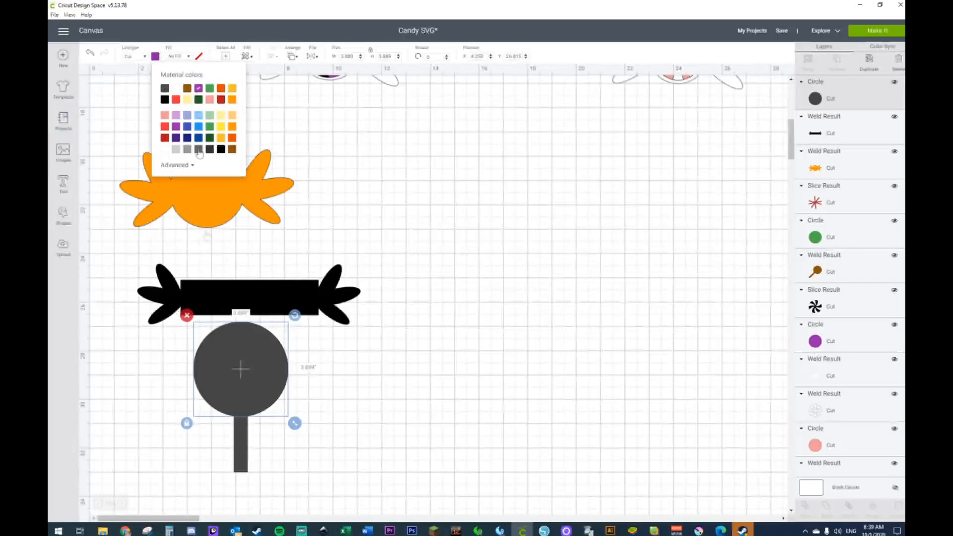
{"action": "left_click", "coordinate": [238, 456]}
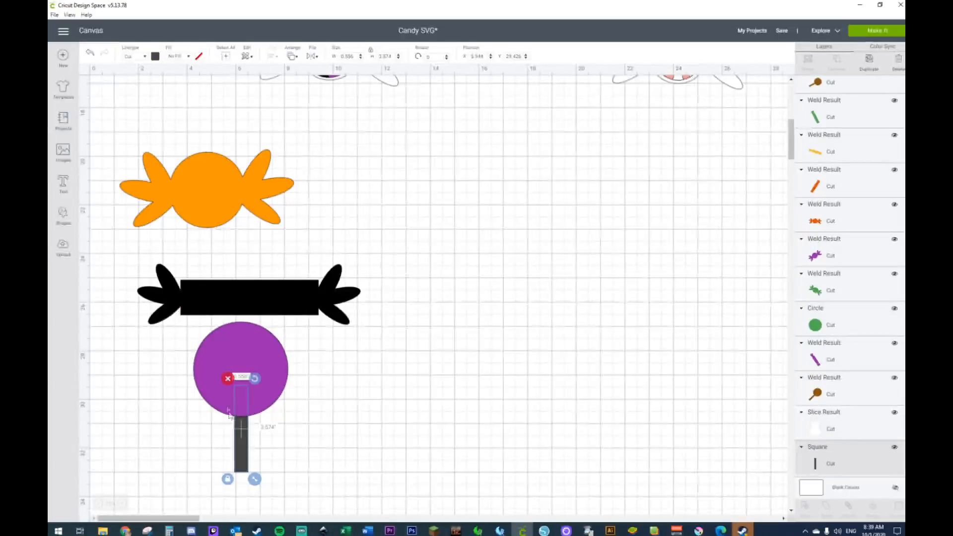
{"action": "left_click", "coordinate": [156, 58]}
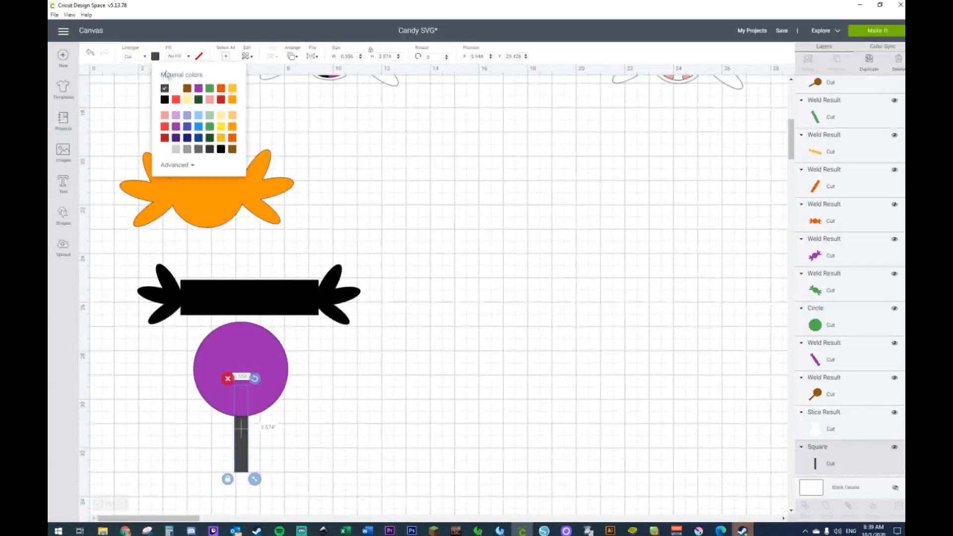
{"action": "left_click", "coordinate": [188, 93]}
{"action": "left_click", "coordinate": [510, 411]}
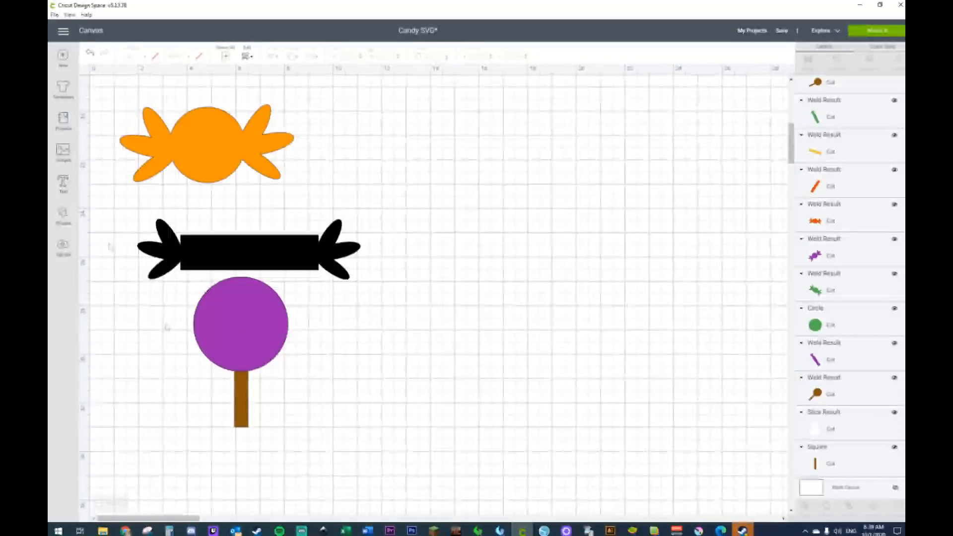
Scale the round candy, long candy and lollipop down together
{"action": "left_click_drag", "start_coordinate": [95, 102], "coordinate": [170, 245]}
{"action": "left_click", "coordinate": [342, 276]}
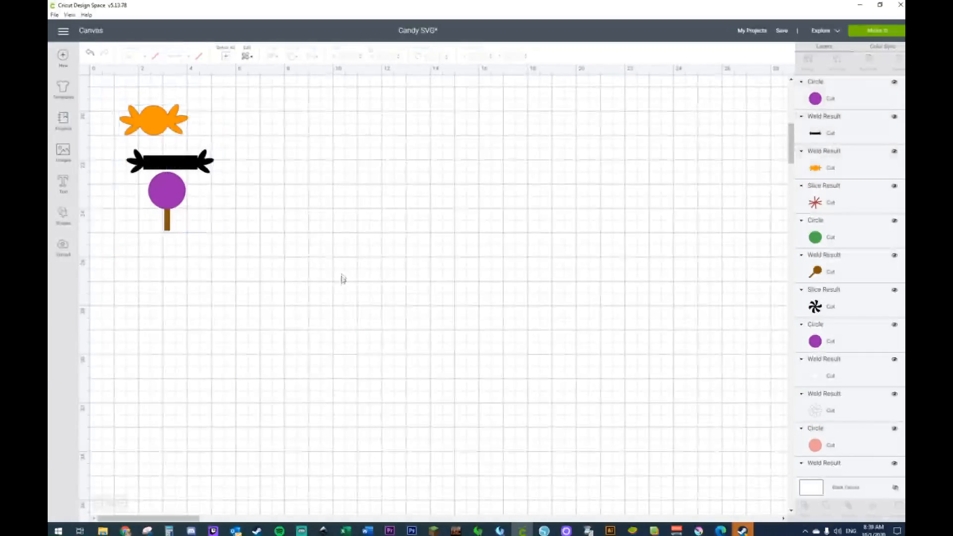
Add a circle for the jar body, place it beside the small candies and enlarge it to about 6.3 inches across
{"action": "left_click", "coordinate": [65, 215]}
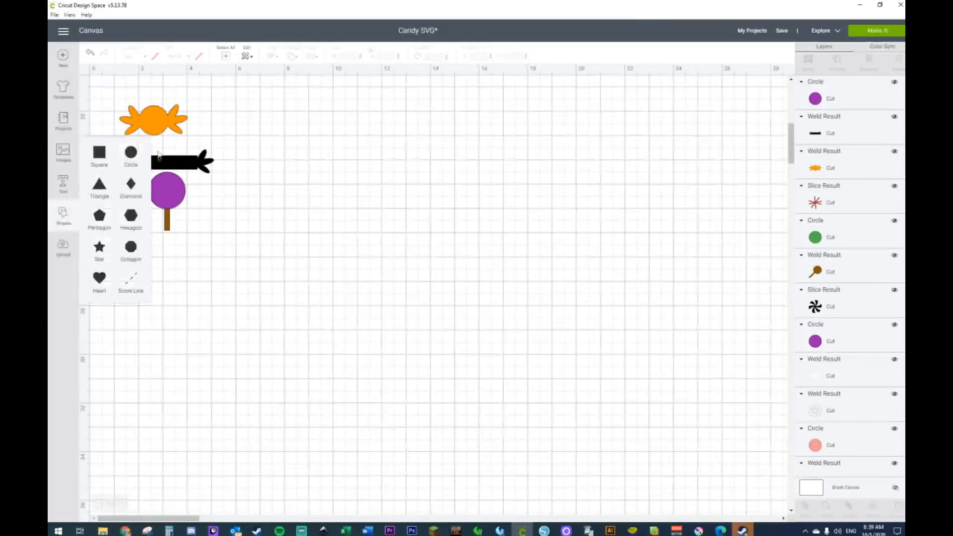
{"action": "left_click", "coordinate": [135, 157]}
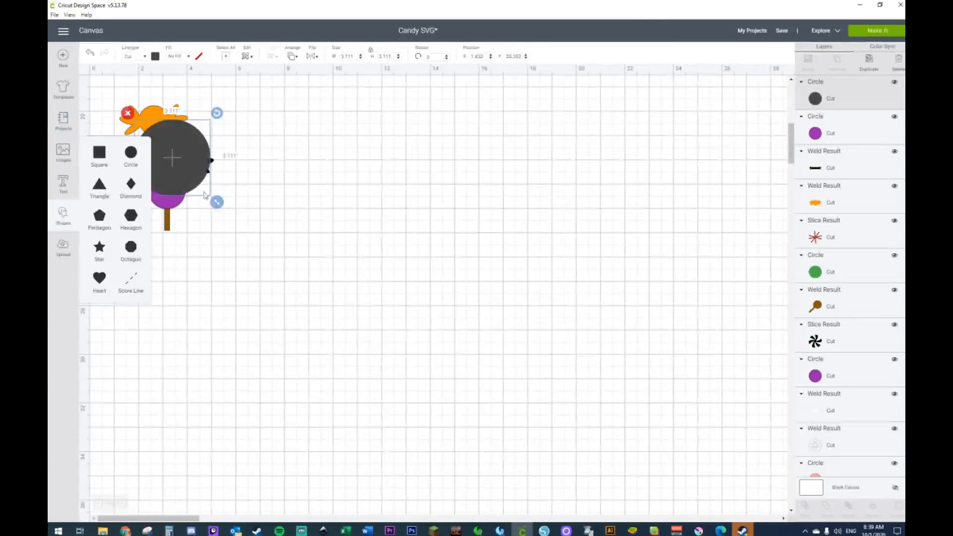
{"action": "left_click_drag", "start_coordinate": [171, 162], "coordinate": [346, 201]}
{"action": "scroll", "coordinate": [349, 225], "scroll_direction": "up", "scroll_amount": 10}
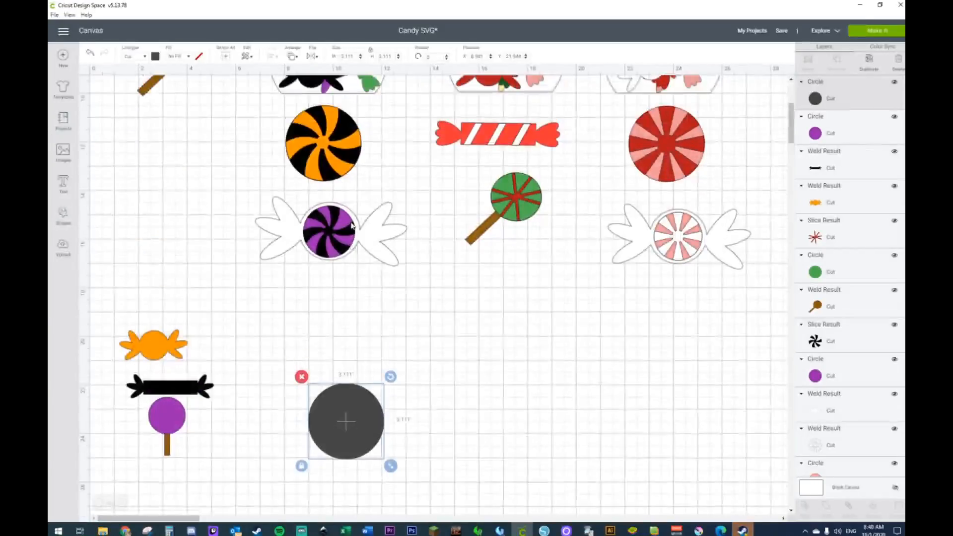
{"action": "scroll", "coordinate": [436, 278], "scroll_direction": "down", "scroll_amount": 2}
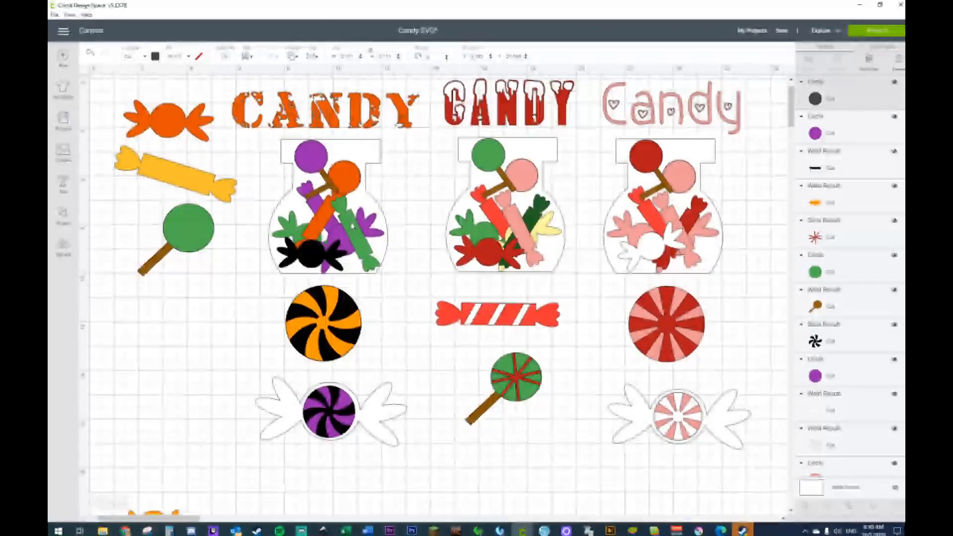
{"action": "scroll", "coordinate": [356, 251], "scroll_direction": "down", "scroll_amount": 9}
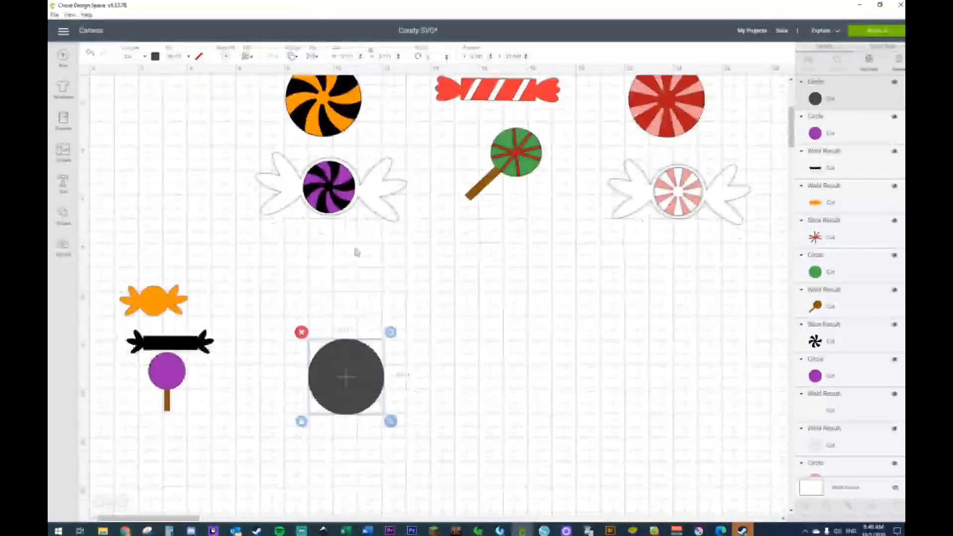
{"action": "left_click_drag", "start_coordinate": [391, 421], "coordinate": [453, 473]}
{"action": "left_click_drag", "start_coordinate": [395, 424], "coordinate": [395, 444]}
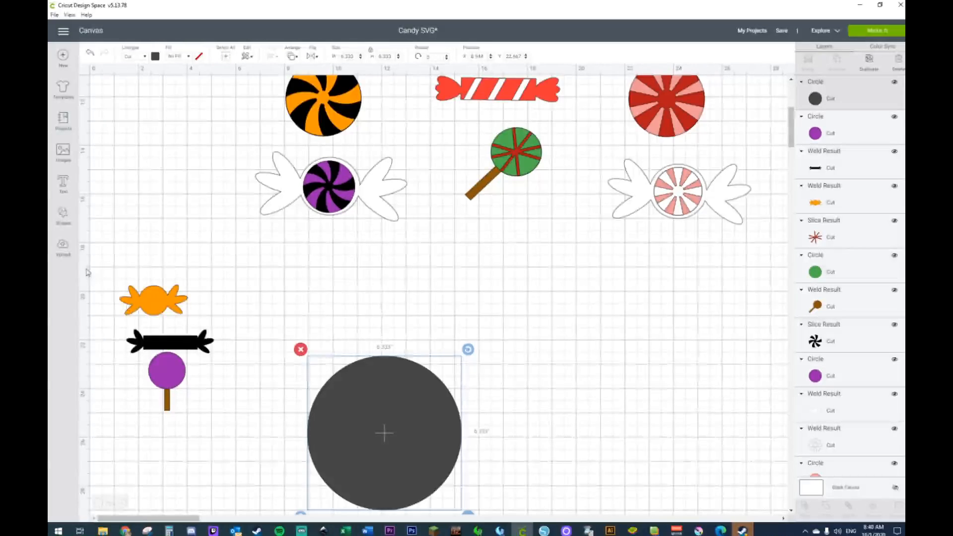
Add a square and place it overlapping the large circle's upper edge as the jar's neck
{"action": "left_click", "coordinate": [62, 215]}
{"action": "left_click", "coordinate": [99, 152]}
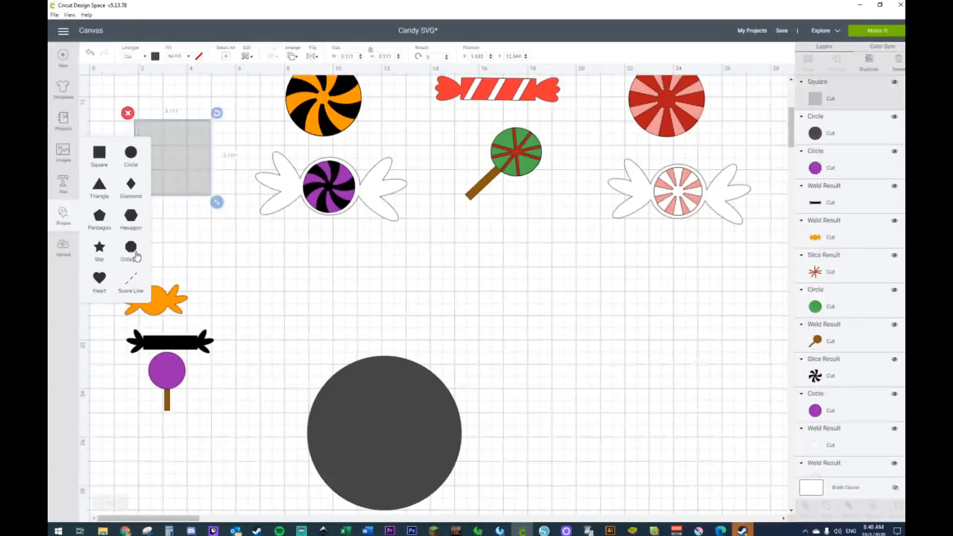
{"action": "left_click_drag", "start_coordinate": [163, 148], "coordinate": [387, 344]}
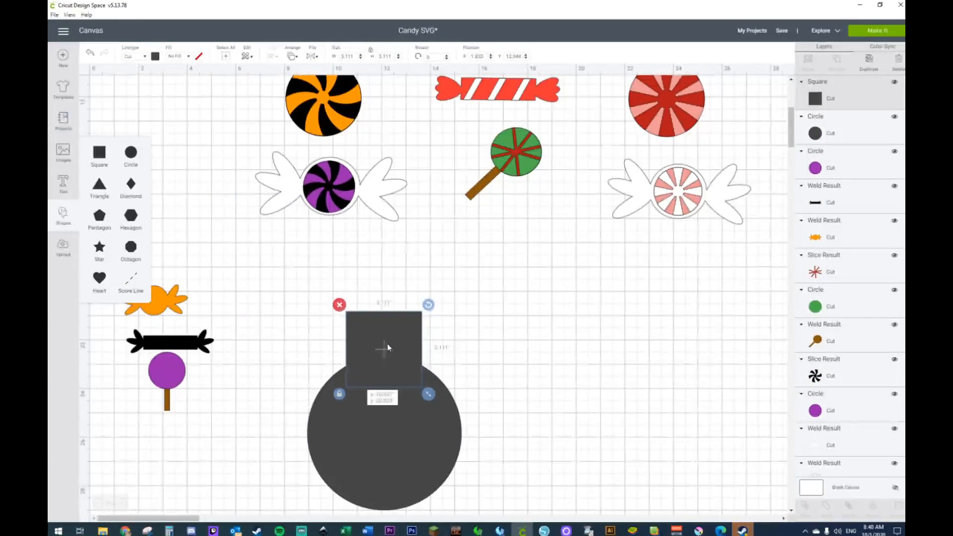
Duplicate the neck square, reshape the copy into a wide, flat bar and place it across the neck's upper end as the rim
{"action": "key", "text": "ctrl+d"}
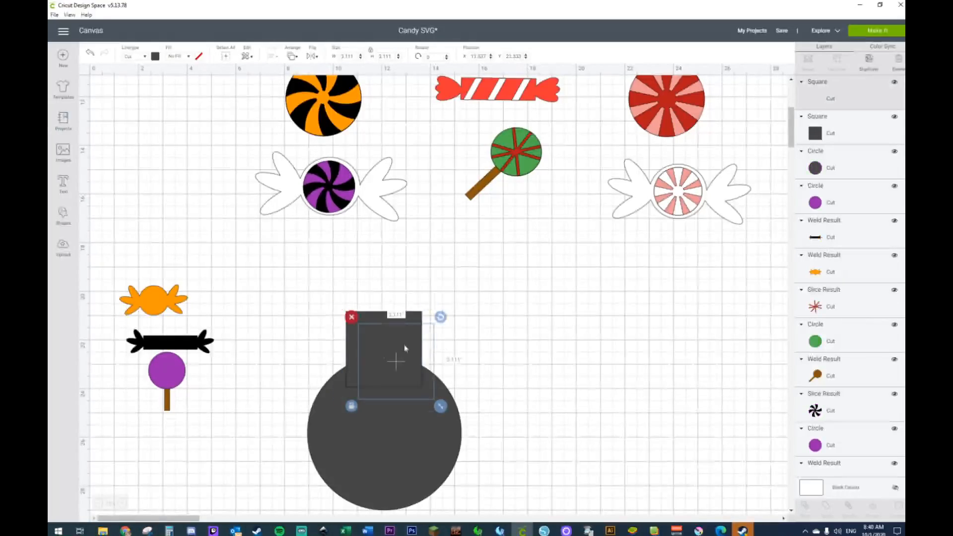
{"action": "left_click_drag", "start_coordinate": [399, 334], "coordinate": [363, 323]}
{"action": "left_click_drag", "start_coordinate": [419, 338], "coordinate": [423, 309]}
{"action": "left_click", "coordinate": [415, 464]}
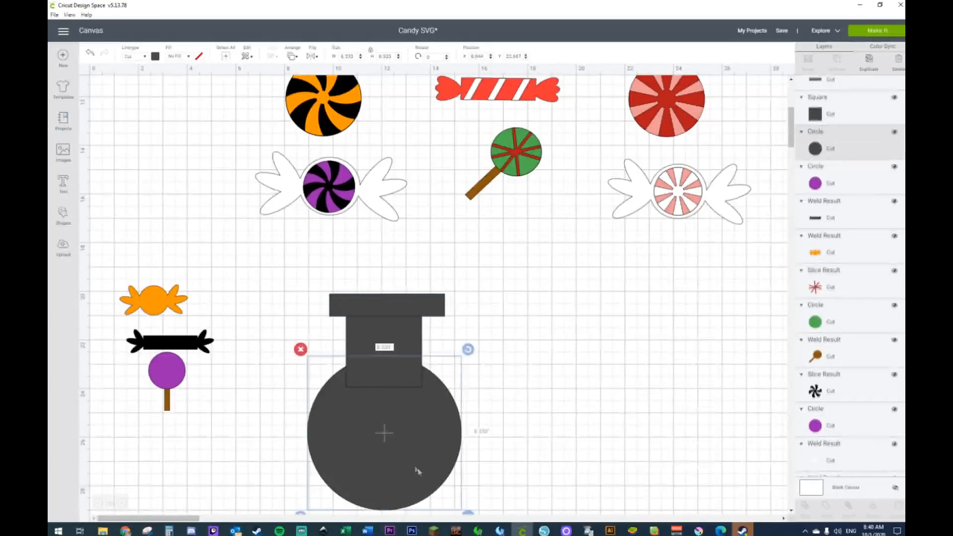
{"action": "left_click", "coordinate": [270, 299]}
{"action": "left_click_drag", "start_coordinate": [293, 276], "coordinate": [489, 501]}
{"action": "left_click", "coordinate": [273, 59]}
{"action": "left_click", "coordinate": [306, 136]}
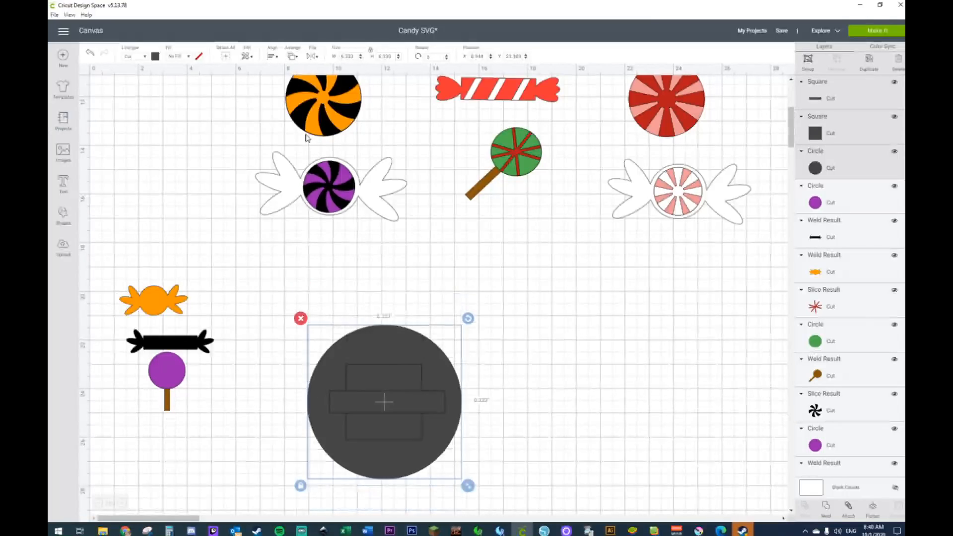
{"action": "left_click", "coordinate": [91, 53]}
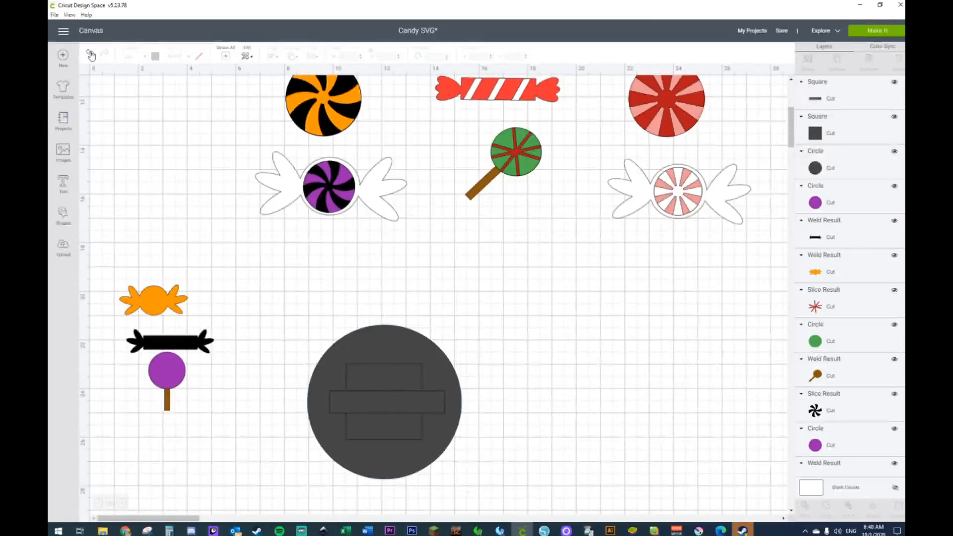
Center the jar's rim, neck and circle horizontally on each other
{"action": "left_click_drag", "start_coordinate": [288, 267], "coordinate": [494, 460]}
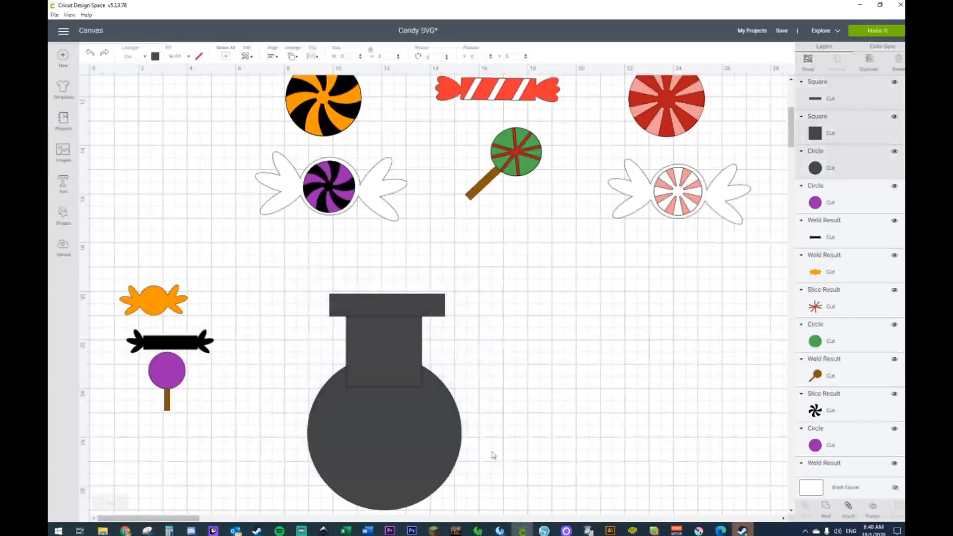
{"action": "left_click", "coordinate": [274, 57]}
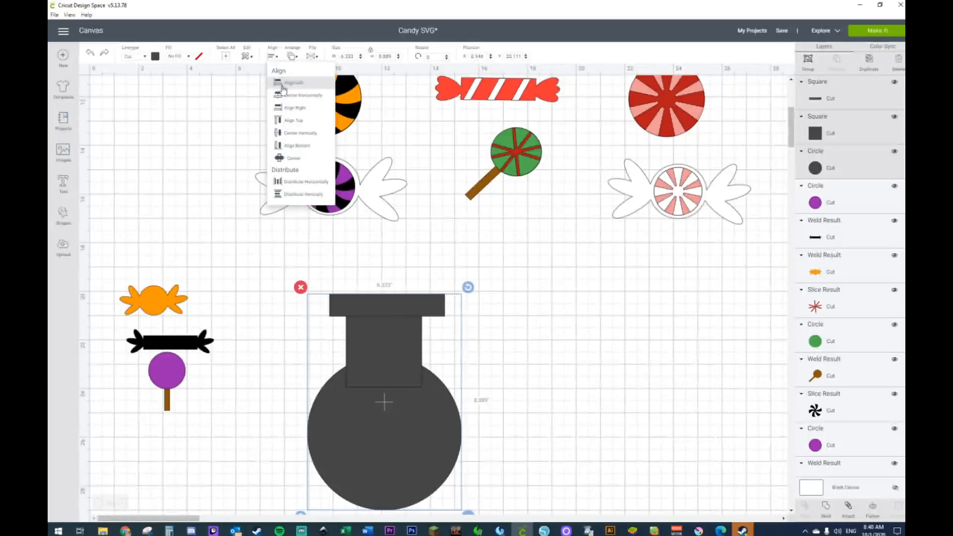
{"action": "left_click", "coordinate": [283, 95]}
{"action": "left_click", "coordinate": [582, 399]}
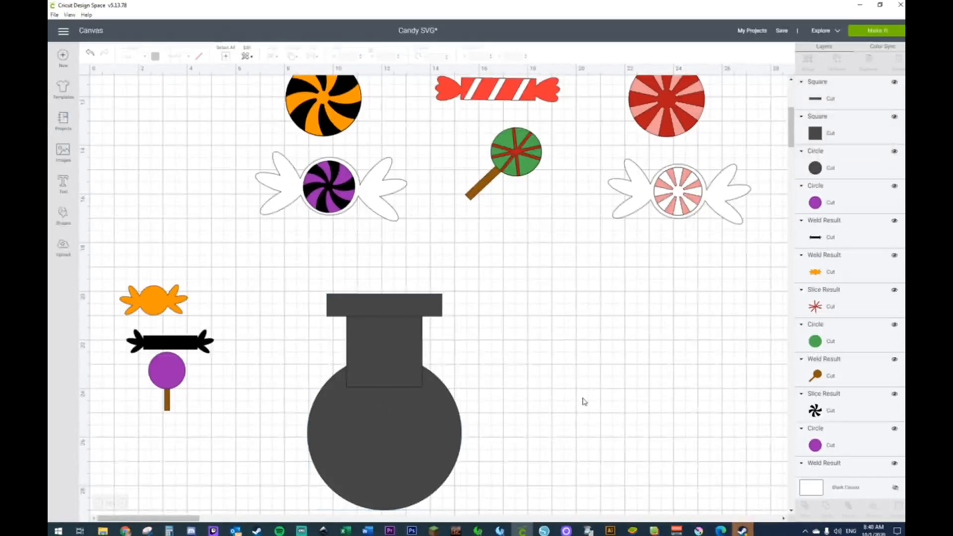
Add another square and place it in the empty area below and to the left of the jar
{"action": "scroll", "coordinate": [576, 392], "scroll_direction": "down", "scroll_amount": 3}
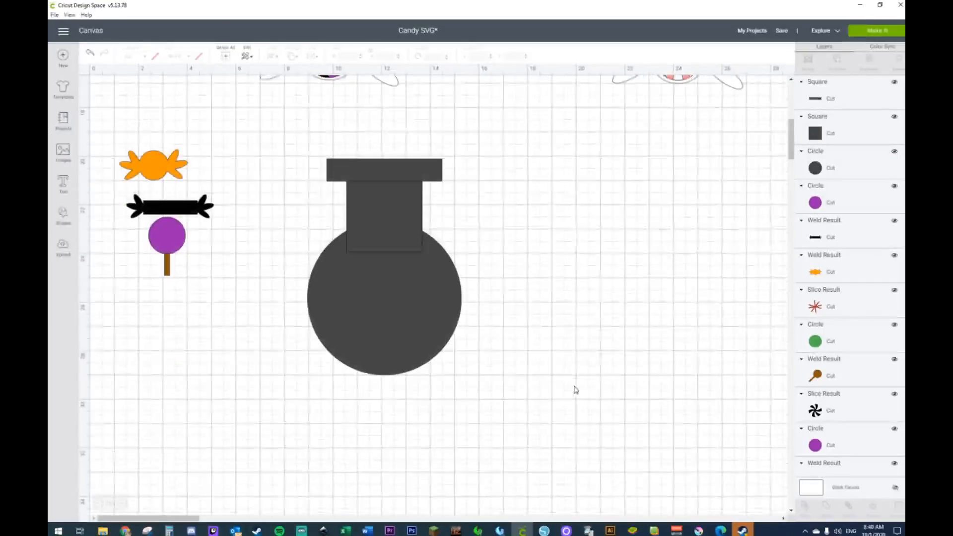
{"action": "left_click", "coordinate": [63, 214]}
{"action": "left_click", "coordinate": [99, 154]}
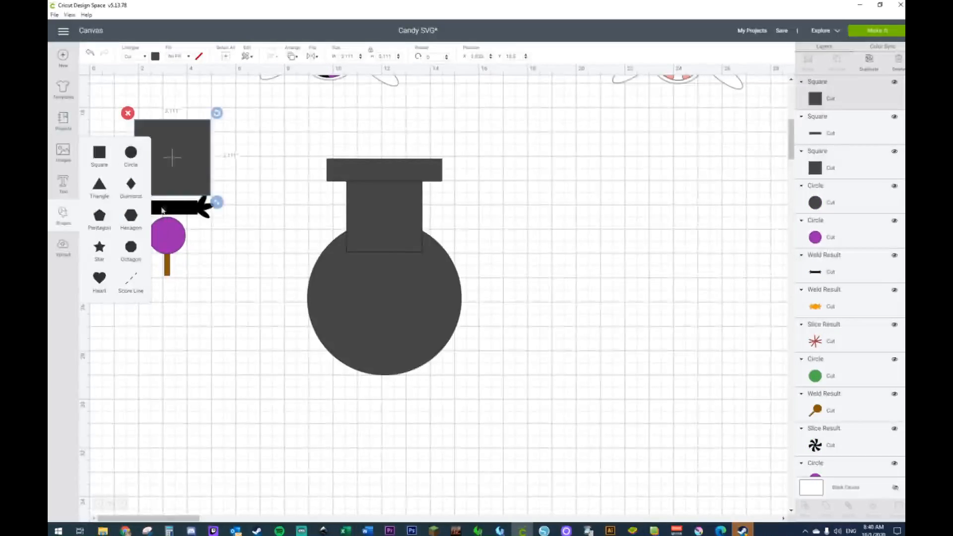
{"action": "left_click_drag", "start_coordinate": [161, 183], "coordinate": [237, 455]}
Weld the rim, neck and circle into a single jar shape
{"action": "left_click_drag", "start_coordinate": [304, 143], "coordinate": [415, 289]}
{"action": "right_click", "coordinate": [415, 288]}
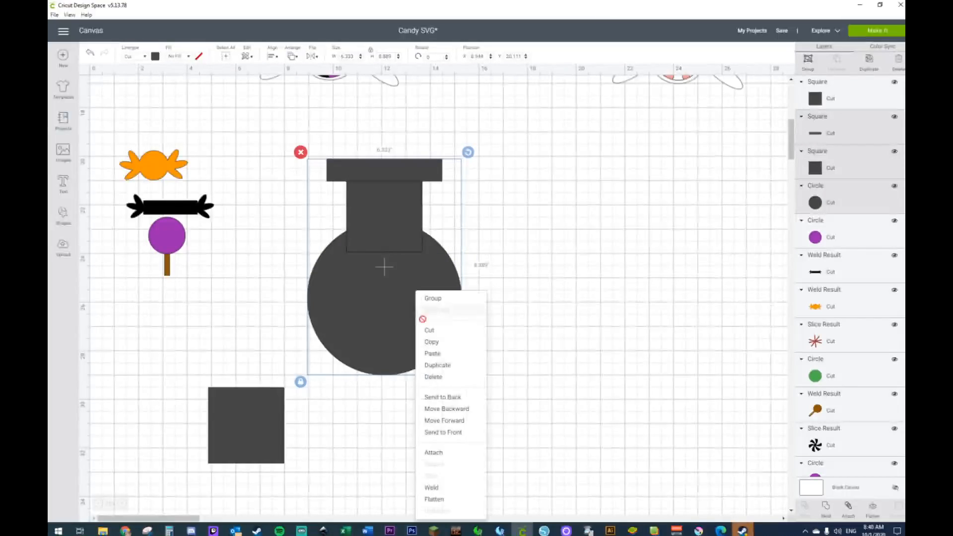
{"action": "left_click", "coordinate": [443, 490]}
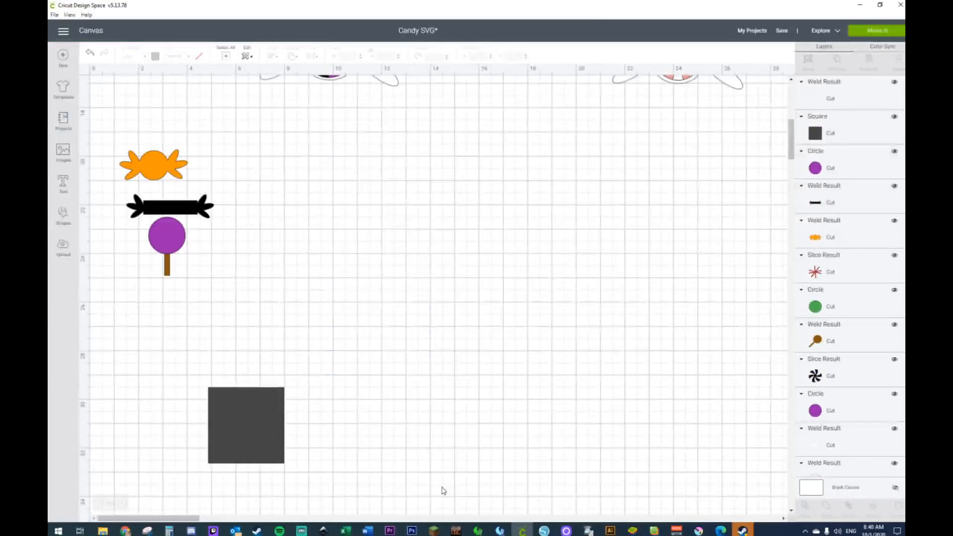
Widen the separate square to about 7.37 by 3.2 inches and place it over the jar's rounded lower end
{"action": "left_click", "coordinate": [244, 444]}
{"action": "left_click_drag", "start_coordinate": [291, 471], "coordinate": [395, 472]}
{"action": "left_click_drag", "start_coordinate": [306, 449], "coordinate": [381, 415]}
{"action": "left_click_drag", "start_coordinate": [380, 412], "coordinate": [381, 388]}
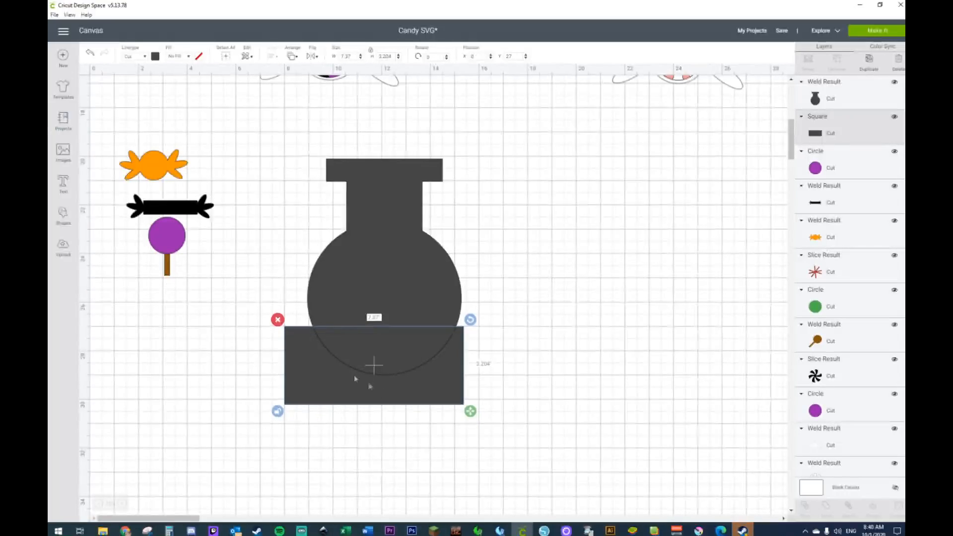
Try slicing the jar with the rectangle and pulling the cut jar aside, and undo both the move and the slice
{"action": "left_click_drag", "start_coordinate": [254, 224], "coordinate": [450, 389]}
{"action": "right_click", "coordinate": [450, 389]}
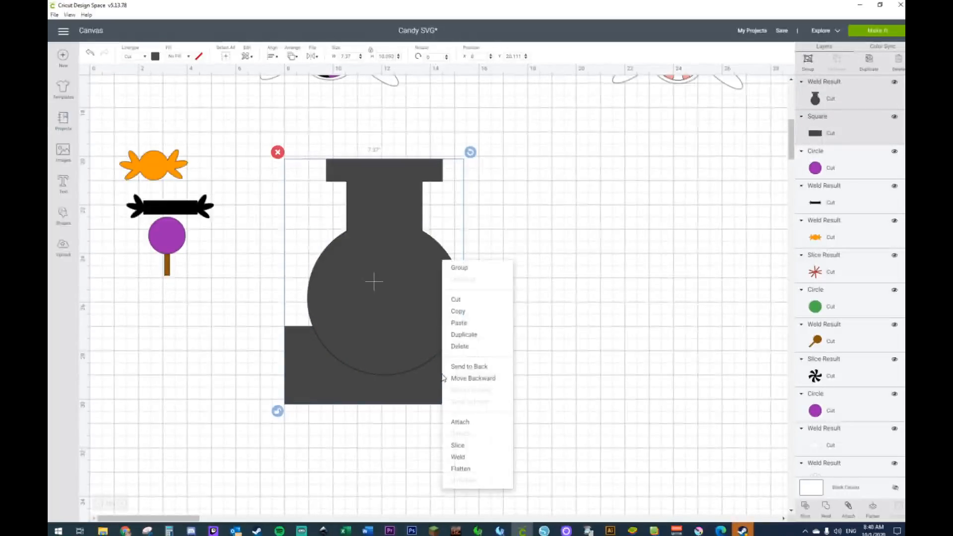
{"action": "left_click", "coordinate": [459, 446]}
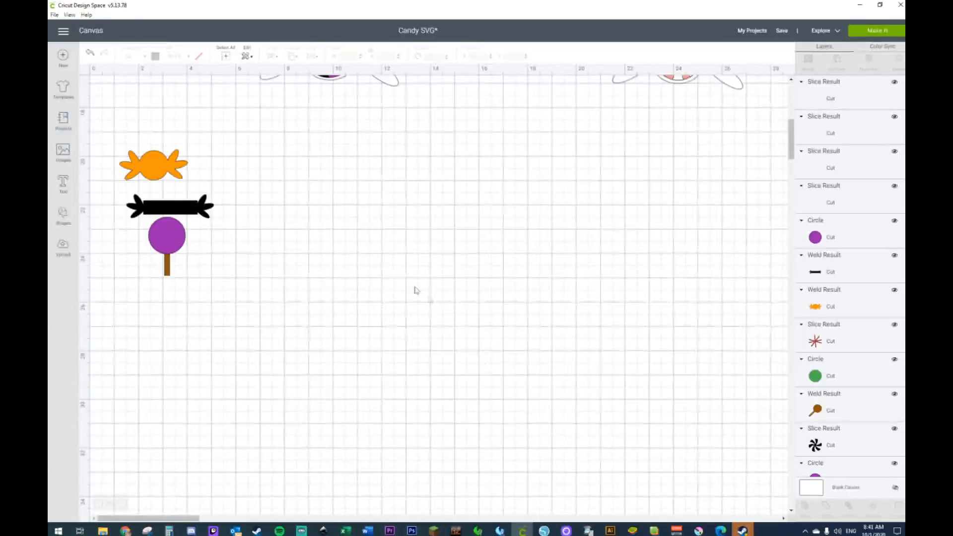
{"action": "left_click_drag", "start_coordinate": [390, 274], "coordinate": [620, 277]}
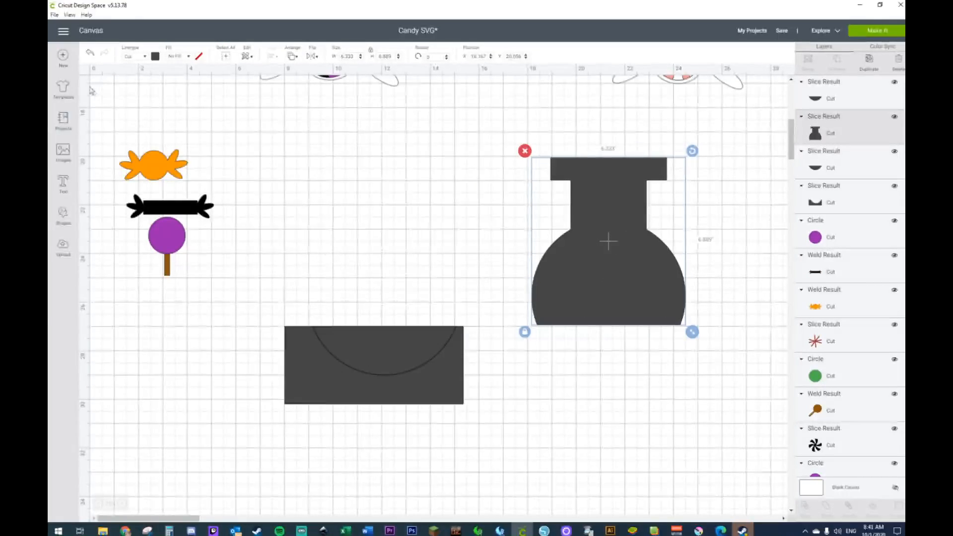
{"action": "left_click", "coordinate": [92, 54]}
{"action": "left_click", "coordinate": [92, 54]}
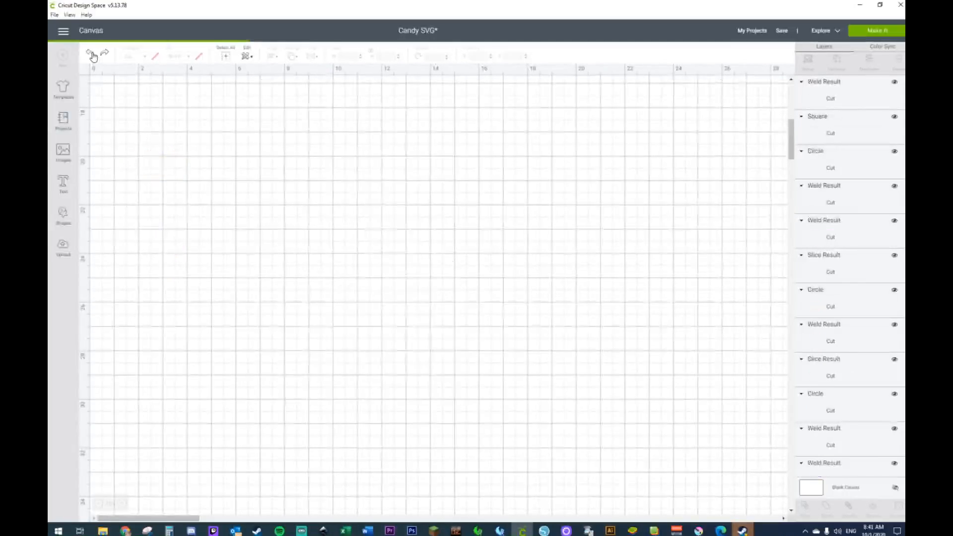
Move the rectangle slightly lower over the jar's base and slice the jar with it
{"action": "left_click_drag", "start_coordinate": [435, 398], "coordinate": [442, 401]}
{"action": "left_click_drag", "start_coordinate": [285, 165], "coordinate": [439, 356]}
{"action": "right_click", "coordinate": [439, 356]}
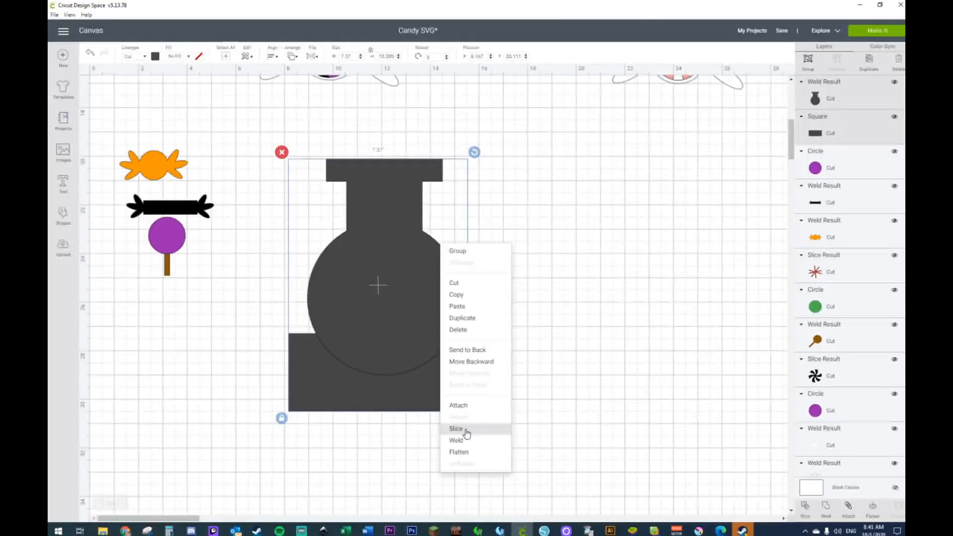
{"action": "left_click", "coordinate": [459, 429]}
Separate the cut jar from the slice leftovers, delete the leftover pieces, and move the jar back to their place
{"action": "left_click_drag", "start_coordinate": [395, 286], "coordinate": [590, 270]}
{"action": "left_click", "coordinate": [327, 291]}
{"action": "left_click", "coordinate": [399, 404]}
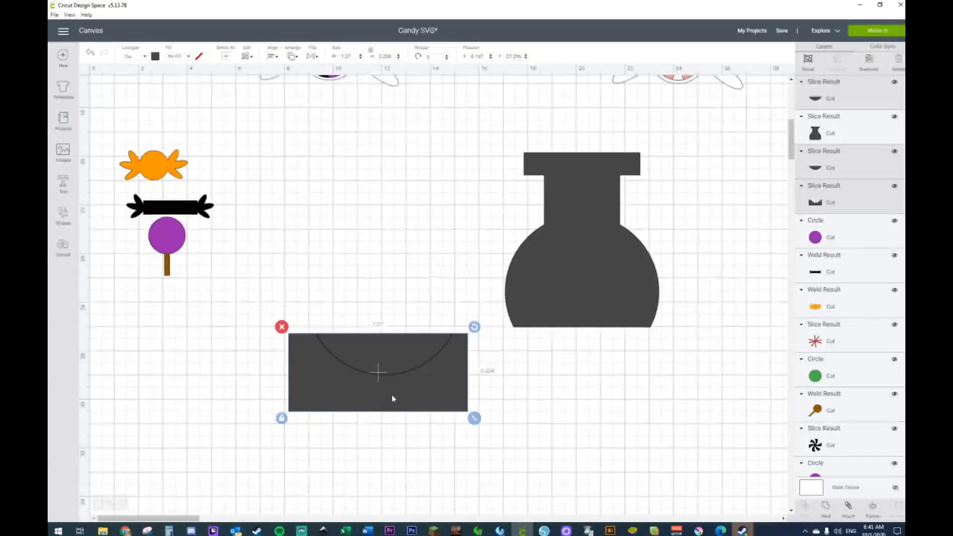
{"action": "key", "text": "Delete"}
{"action": "left_click_drag", "start_coordinate": [559, 299], "coordinate": [371, 294]}
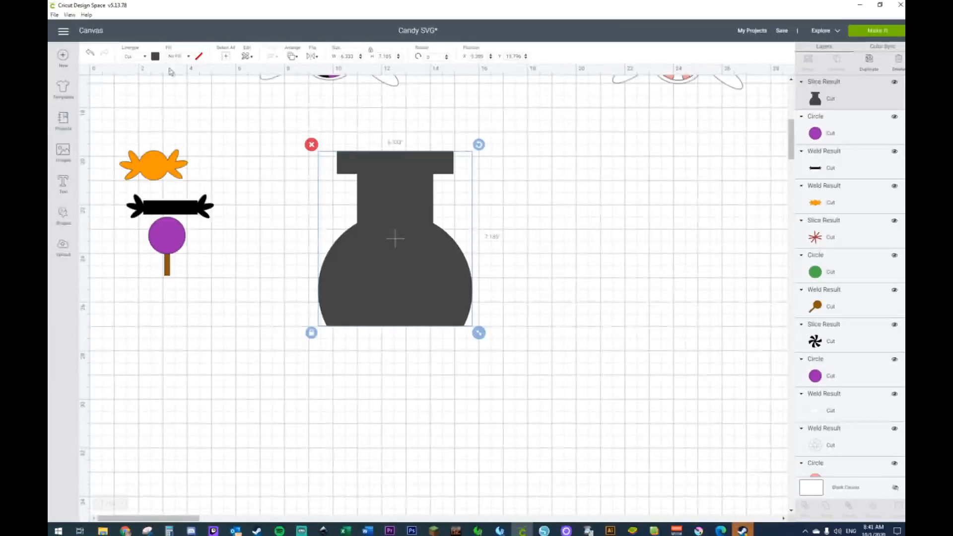
Change the jar's color from the material colors to white
{"action": "left_click", "coordinate": [156, 57]}
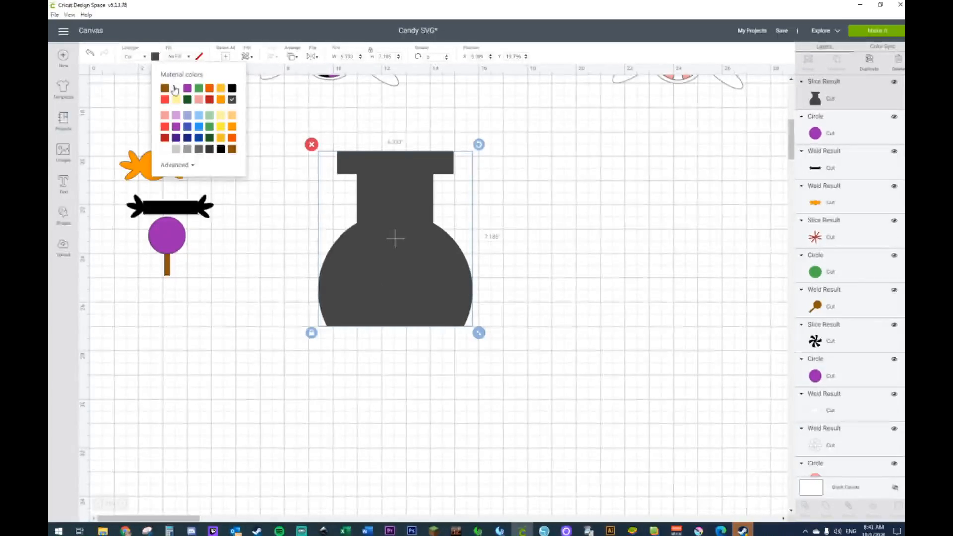
{"action": "left_click", "coordinate": [175, 88]}
{"action": "left_click", "coordinate": [268, 268]}
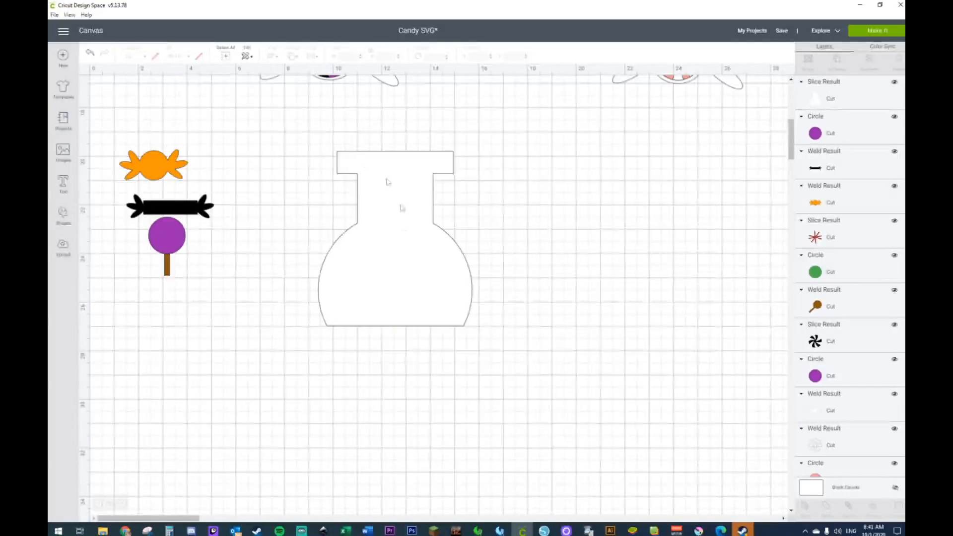
Send the jar to the back and place the orange and black wrapped candies, tilted in opposite directions, across its base
{"action": "left_click_drag", "start_coordinate": [167, 163], "coordinate": [304, 249]}
{"action": "right_click", "coordinate": [391, 254]}
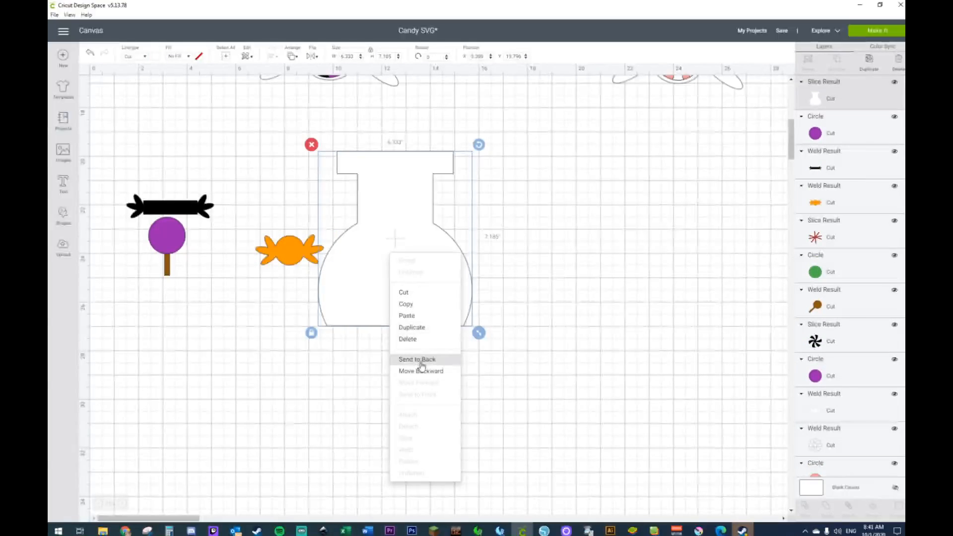
{"action": "left_click_drag", "start_coordinate": [323, 243], "coordinate": [387, 266]}
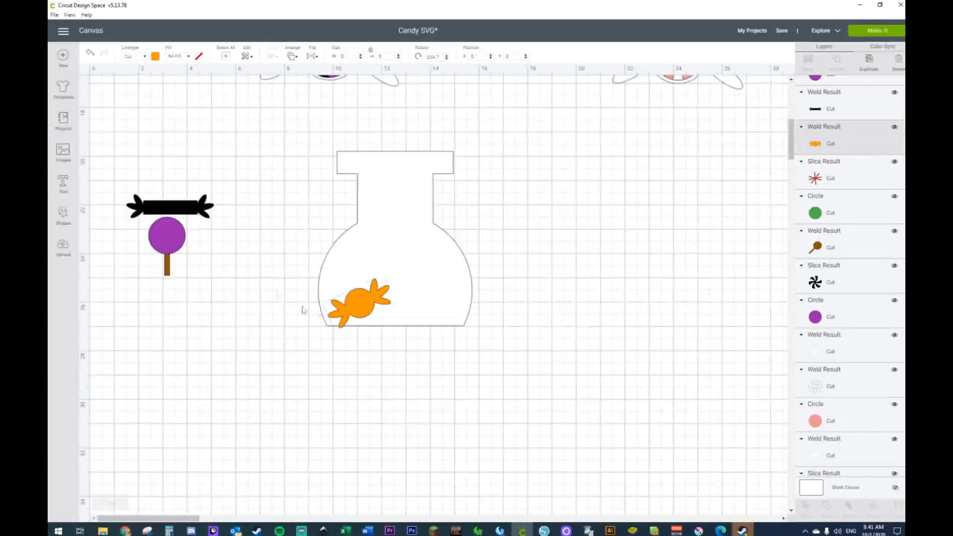
{"action": "left_click_drag", "start_coordinate": [360, 310], "coordinate": [357, 303]}
{"action": "left_click_drag", "start_coordinate": [182, 204], "coordinate": [451, 316]}
{"action": "left_click_drag", "start_coordinate": [394, 310], "coordinate": [402, 307]}
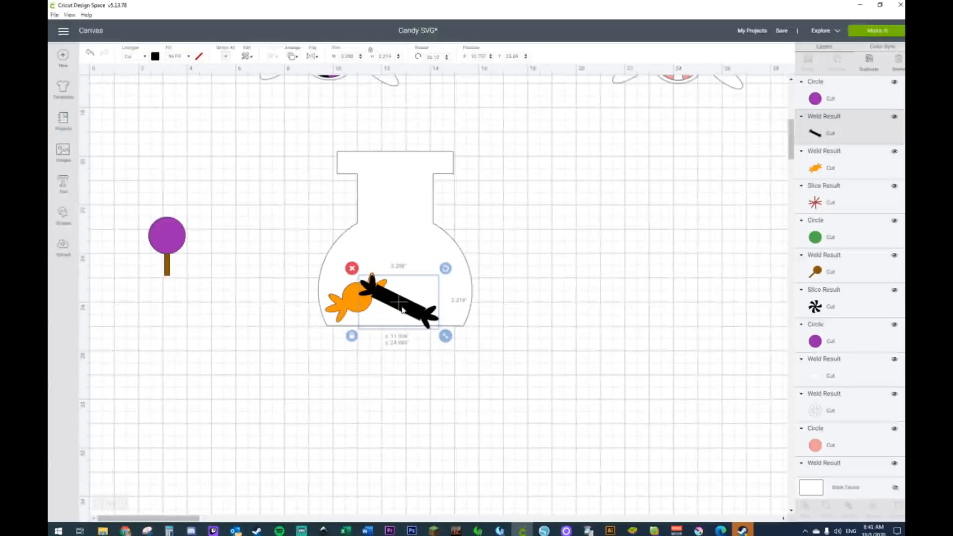
Group the purple lollipop's circle and stick, tilt it to the right, and place it inside the jar's right side
{"action": "left_click_drag", "start_coordinate": [130, 197], "coordinate": [230, 292]}
{"action": "right_click", "coordinate": [156, 233]}
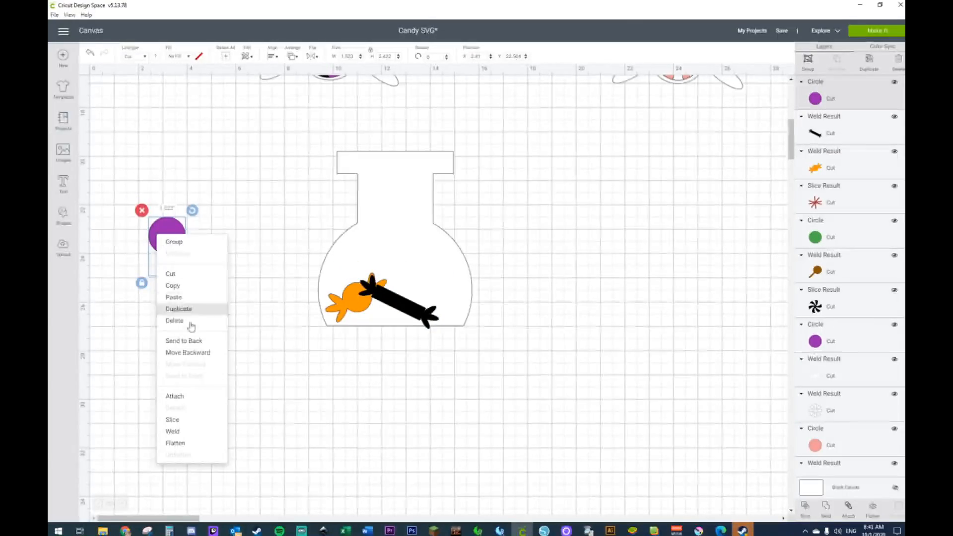
{"action": "left_click", "coordinate": [167, 243]}
{"action": "left_click_drag", "start_coordinate": [167, 243], "coordinate": [440, 281]}
{"action": "mouse_move", "coordinate": [461, 247]}
{"action": "left_mouse_down"}
{"action": "mouse_move", "coordinate": [478, 270]}
{"action": "mouse_move", "coordinate": [469, 251]}
{"action": "left_mouse_up"}
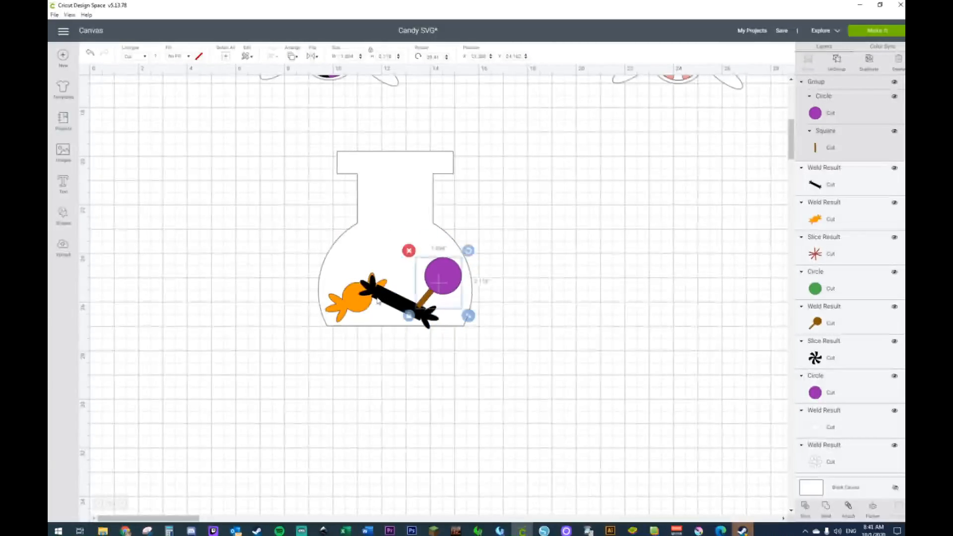
Duplicate the orange candy, black candy and lollipop together and move the copies to the left of the jar
{"action": "left_click", "coordinate": [343, 308]}
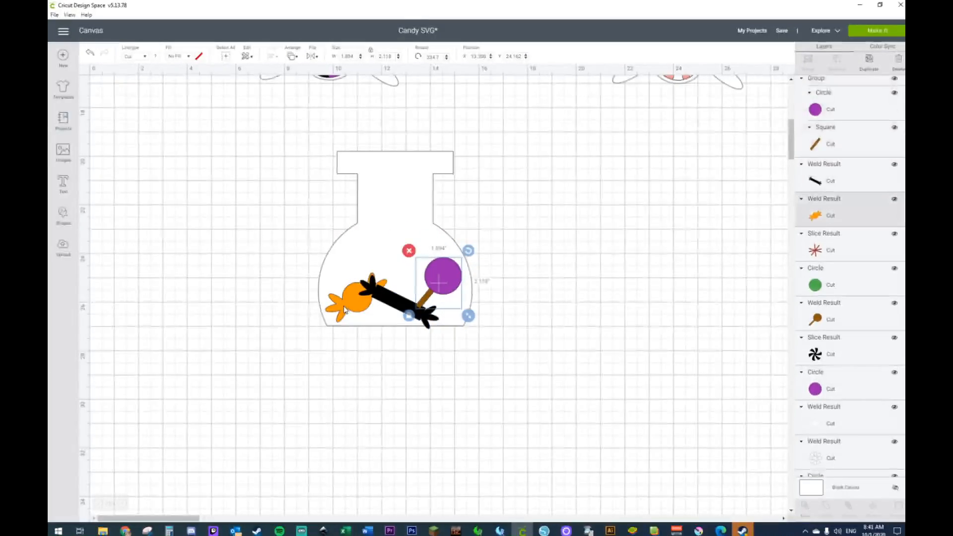
{"action": "left_click", "coordinate": [410, 308], "text": "shift"}
{"action": "left_click", "coordinate": [440, 287], "text": "shift"}
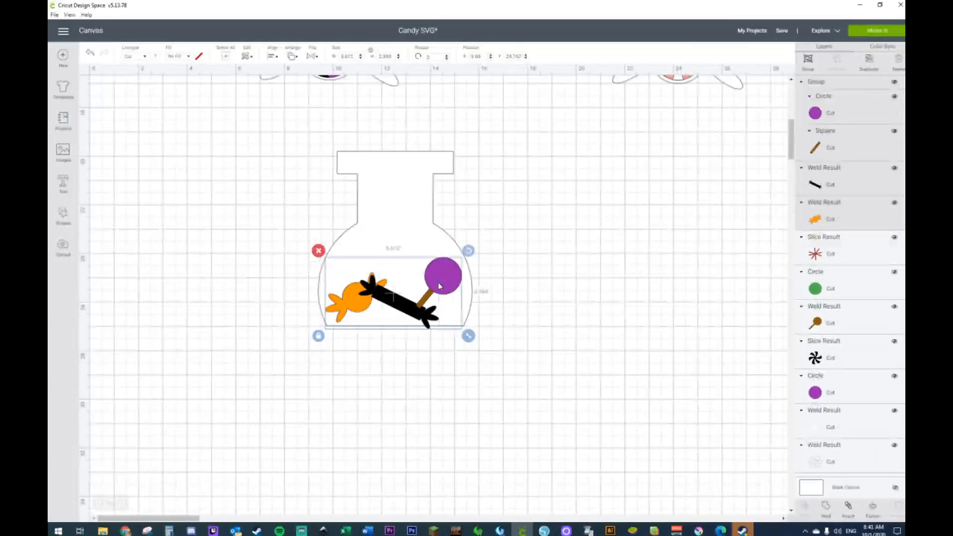
{"action": "key", "text": "ctrl+d"}
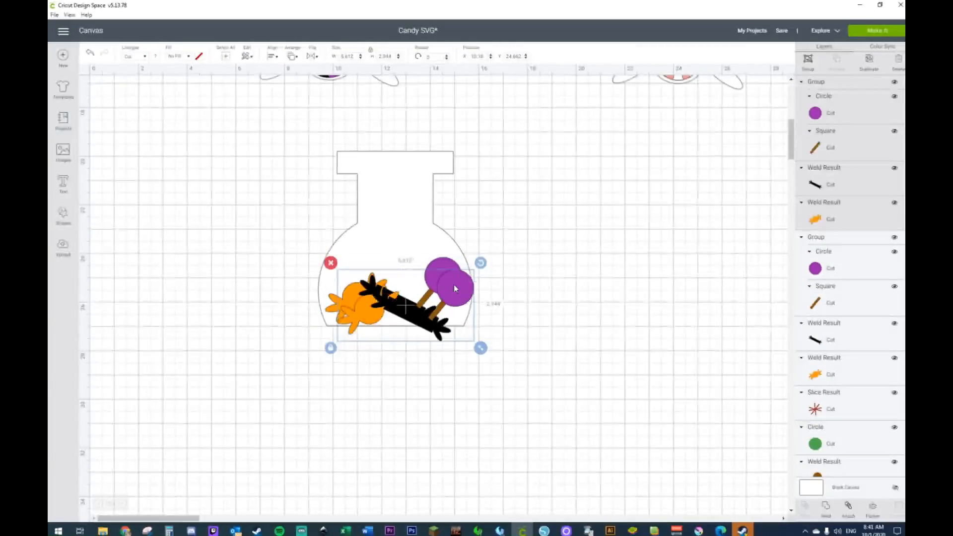
{"action": "left_click_drag", "start_coordinate": [393, 292], "coordinate": [239, 230]}
{"action": "left_click", "coordinate": [205, 159]}
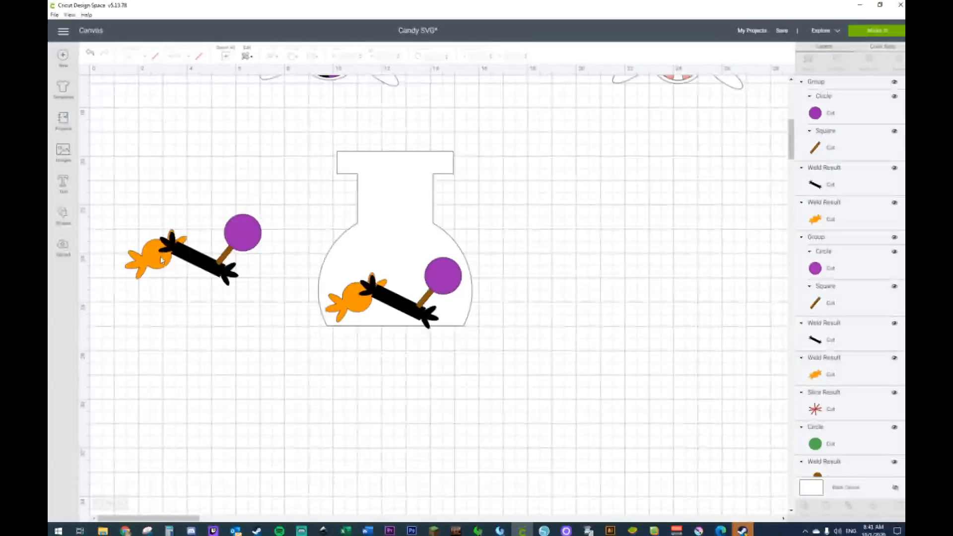
Ungroup the copied lollipop and recolor its circle green
{"action": "right_click", "coordinate": [160, 255]}
{"action": "left_click", "coordinate": [242, 222]}
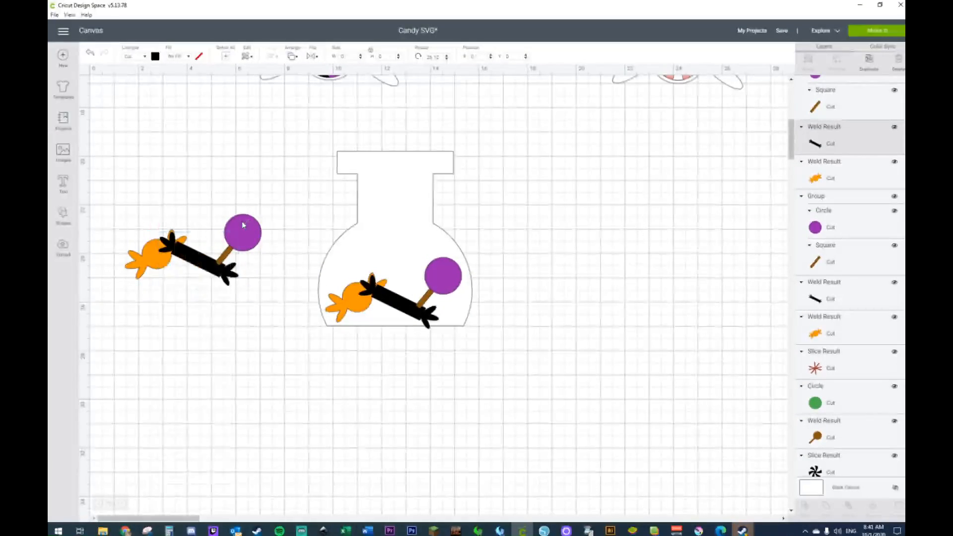
{"action": "left_click", "coordinate": [236, 224]}
{"action": "right_click", "coordinate": [235, 222]}
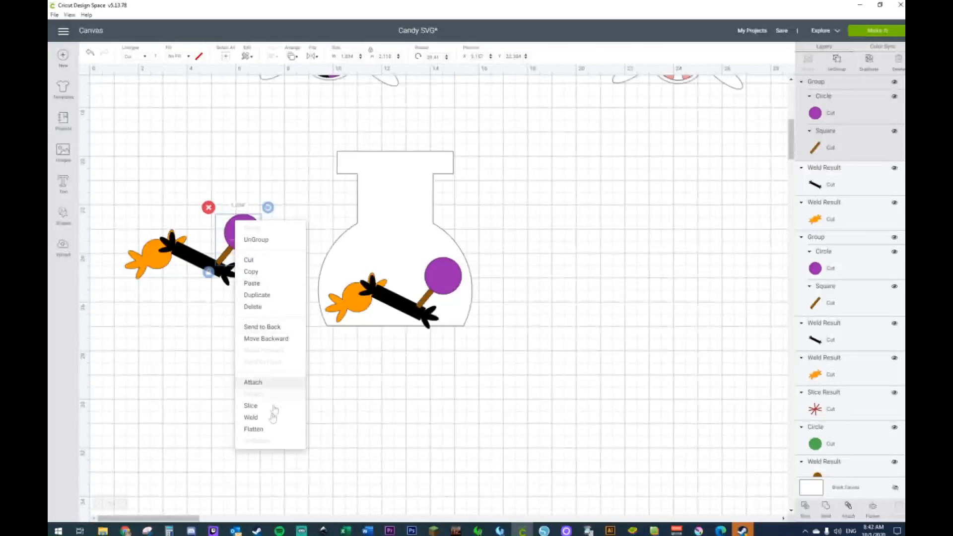
{"action": "left_click", "coordinate": [271, 240]}
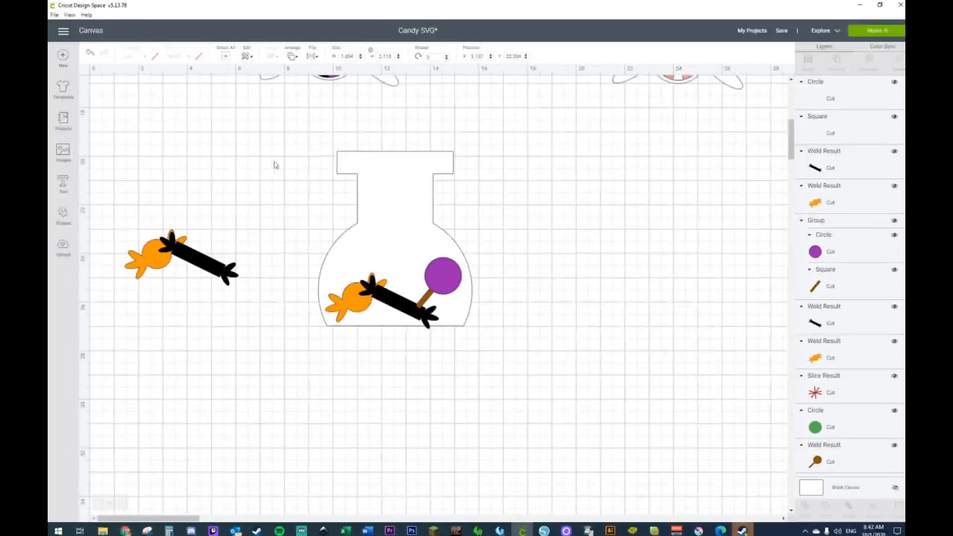
{"action": "left_click", "coordinate": [245, 221]}
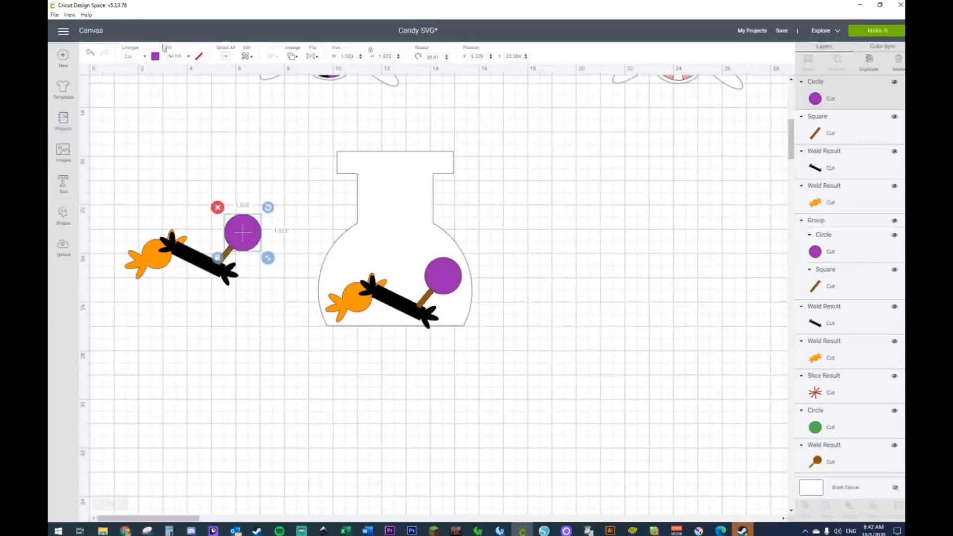
{"action": "left_click", "coordinate": [156, 57]}
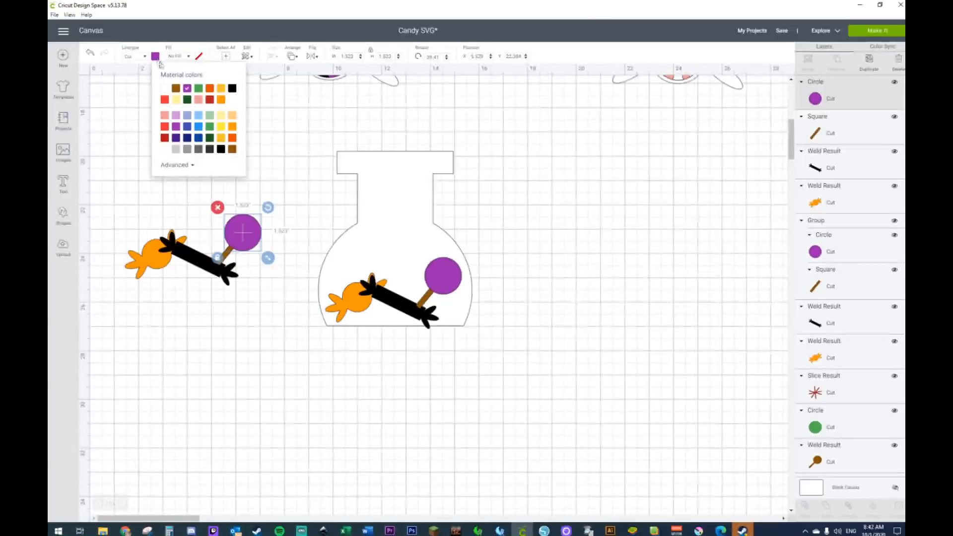
{"action": "left_click", "coordinate": [199, 89]}
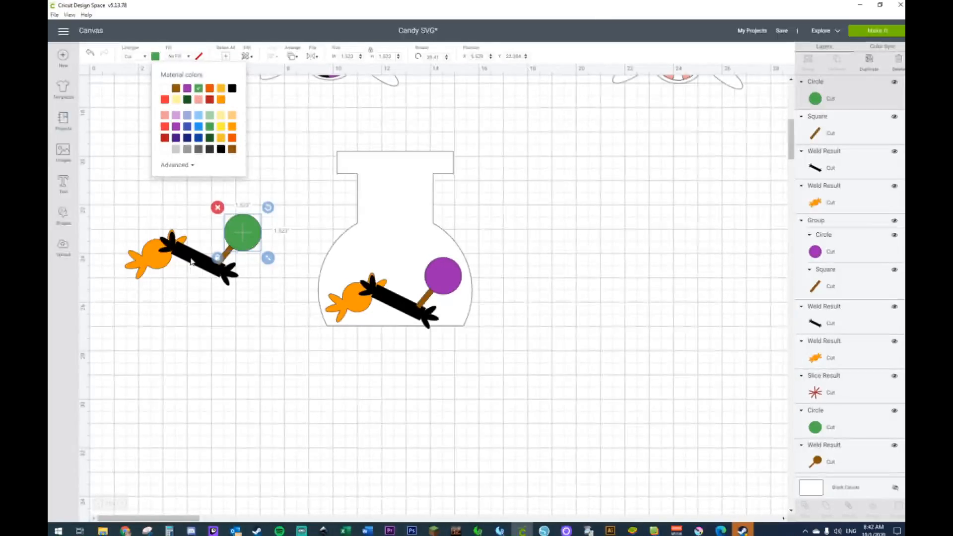
Recolor the copied black candy golden yellow and the copied orange candy purple
{"action": "left_click", "coordinate": [191, 261]}
{"action": "left_click", "coordinate": [156, 57]}
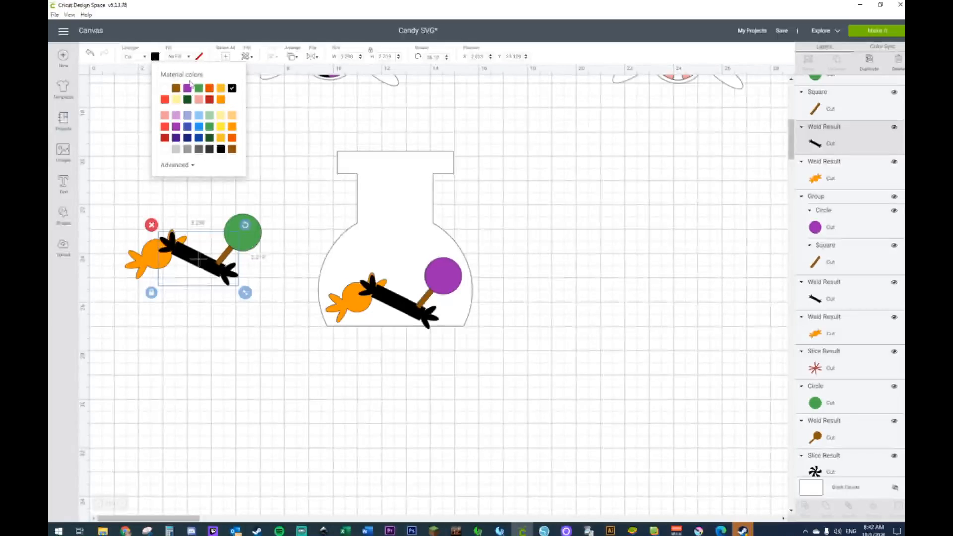
{"action": "left_click", "coordinate": [152, 263]}
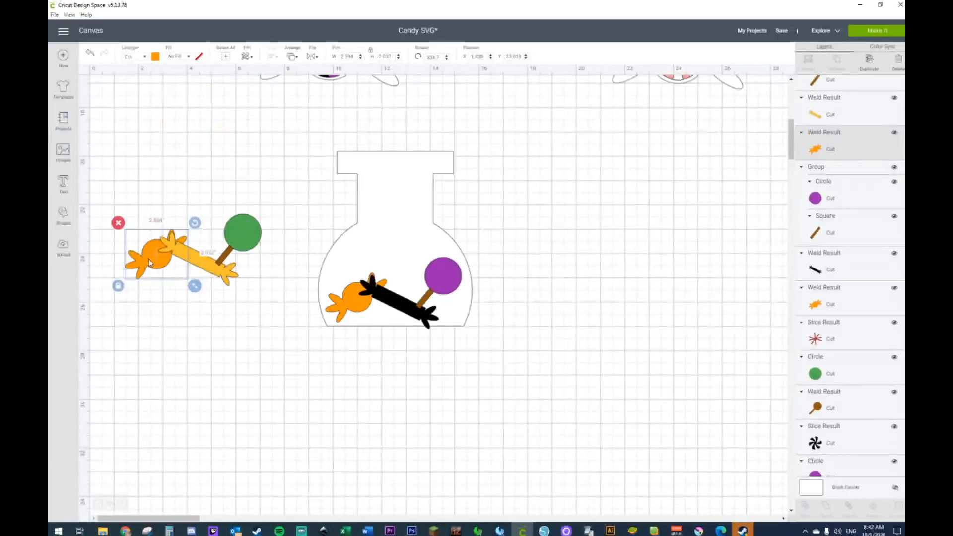
{"action": "left_click", "coordinate": [156, 57]}
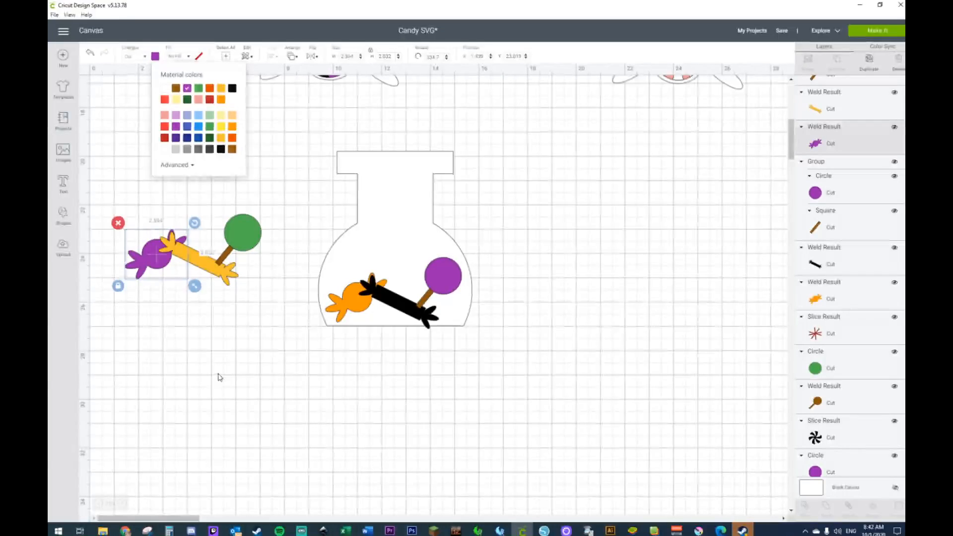
{"action": "left_click", "coordinate": [141, 199]}
Group the recolored copies, try them over the jar's candies, move them back out, and ungroup them
{"action": "left_click_drag", "start_coordinate": [140, 199], "coordinate": [308, 322]}
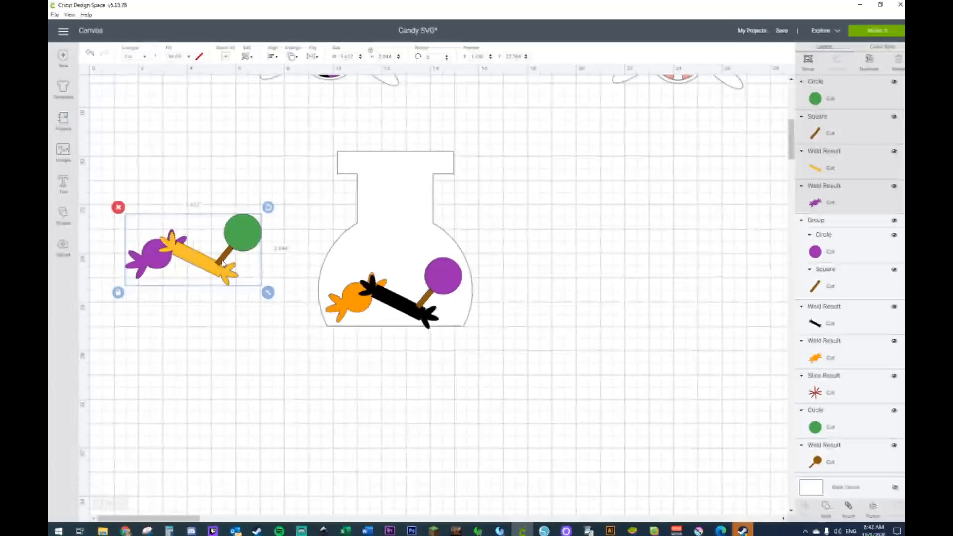
{"action": "right_click", "coordinate": [223, 263]}
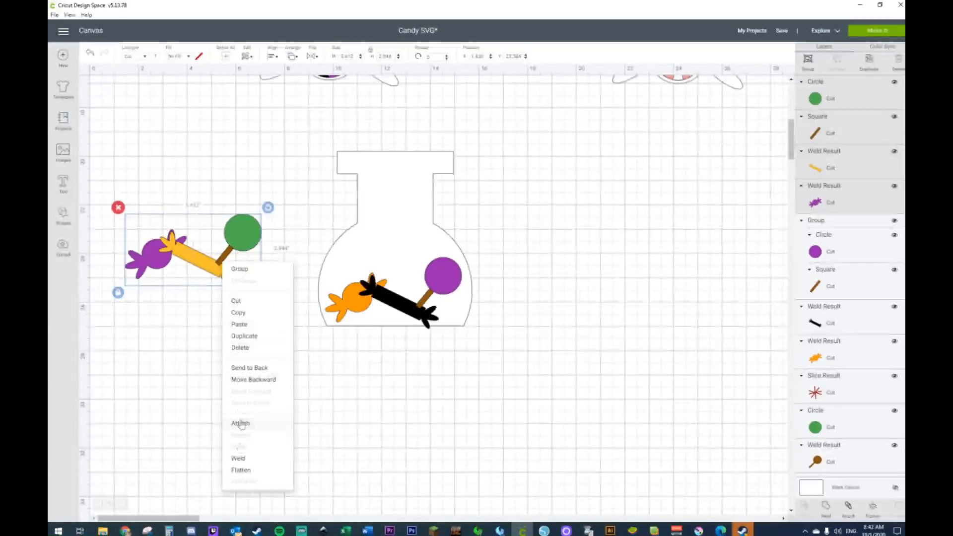
{"action": "left_click", "coordinate": [250, 271]}
{"action": "left_click_drag", "start_coordinate": [206, 260], "coordinate": [435, 265]}
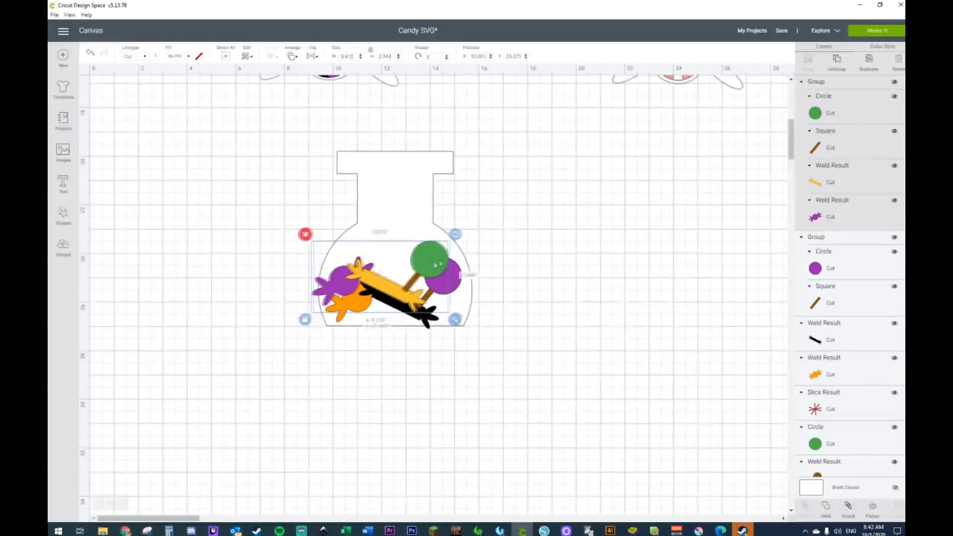
{"action": "left_click_drag", "start_coordinate": [386, 288], "coordinate": [195, 266]}
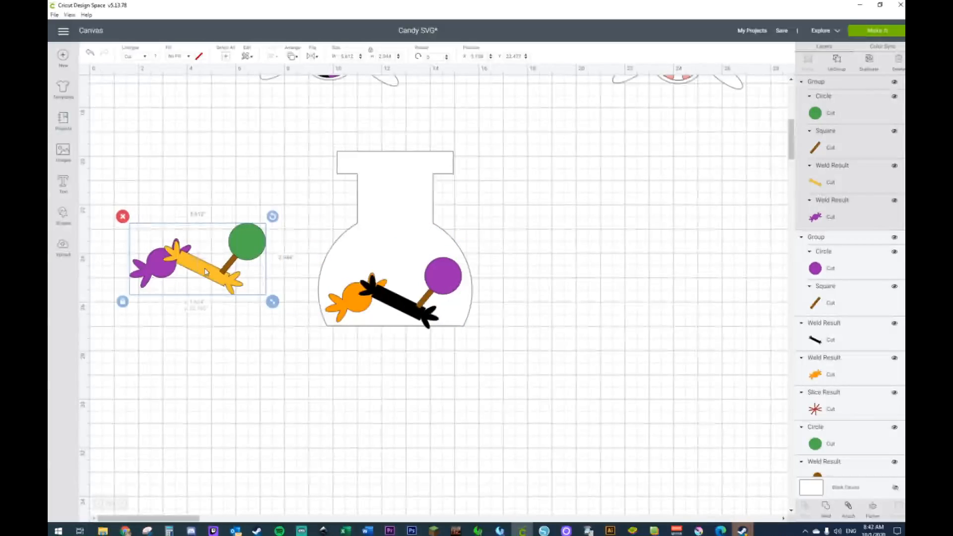
{"action": "right_click", "coordinate": [206, 271]}
{"action": "left_click", "coordinate": [162, 258]}
{"action": "right_click", "coordinate": [169, 255]}
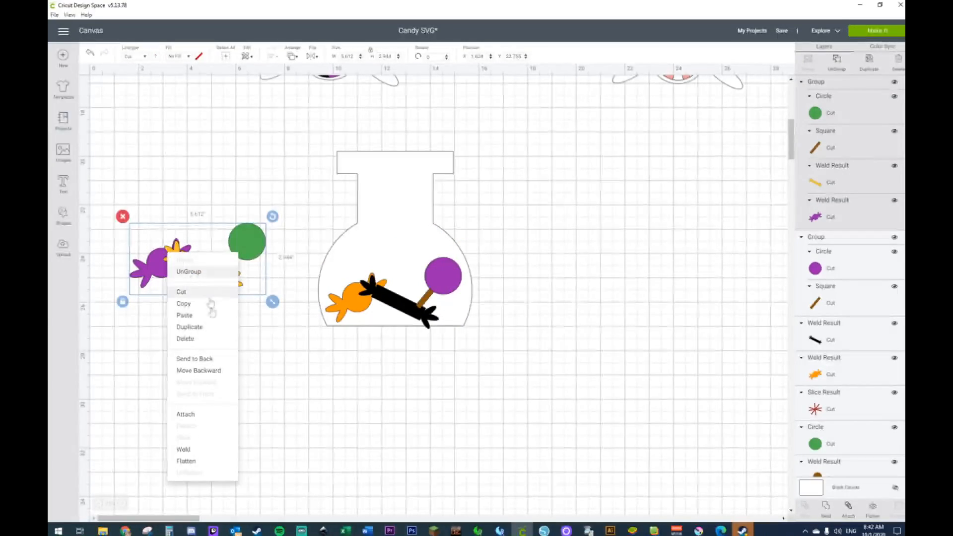
{"action": "left_click", "coordinate": [206, 273]}
Try the green circle over the jar's orange candy and return it to its stick
{"action": "left_click_drag", "start_coordinate": [240, 250], "coordinate": [344, 291]}
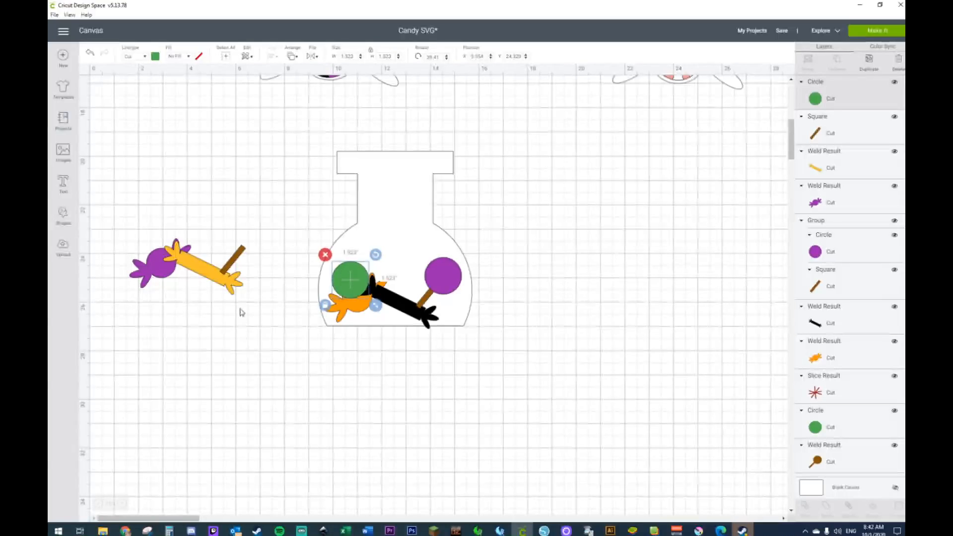
{"action": "left_click_drag", "start_coordinate": [332, 277], "coordinate": [243, 243]}
{"action": "left_click", "coordinate": [263, 230]}
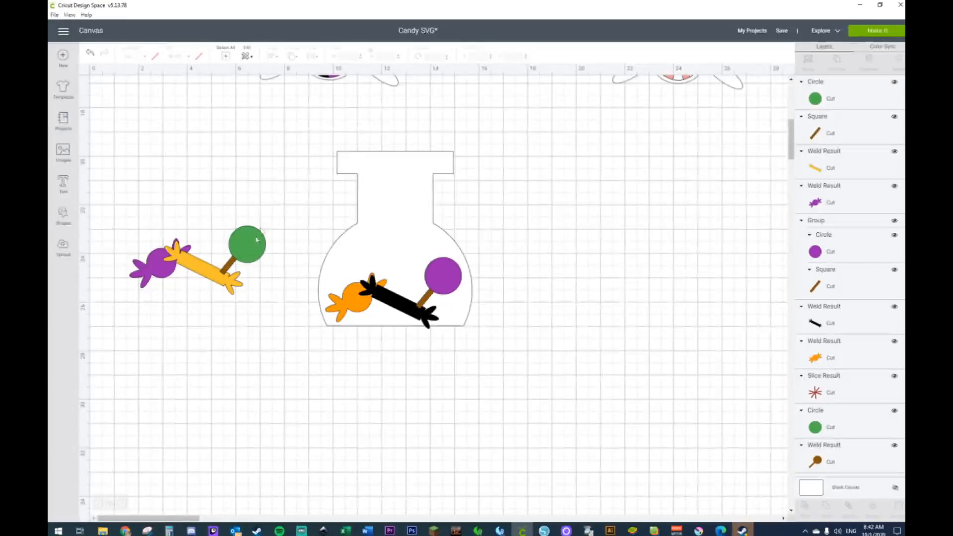
Move the yellow candy clear, group the green circle with its stick, and place the lollipop tilted left inside the jar's left side
{"action": "left_click_drag", "start_coordinate": [205, 278], "coordinate": [157, 315]}
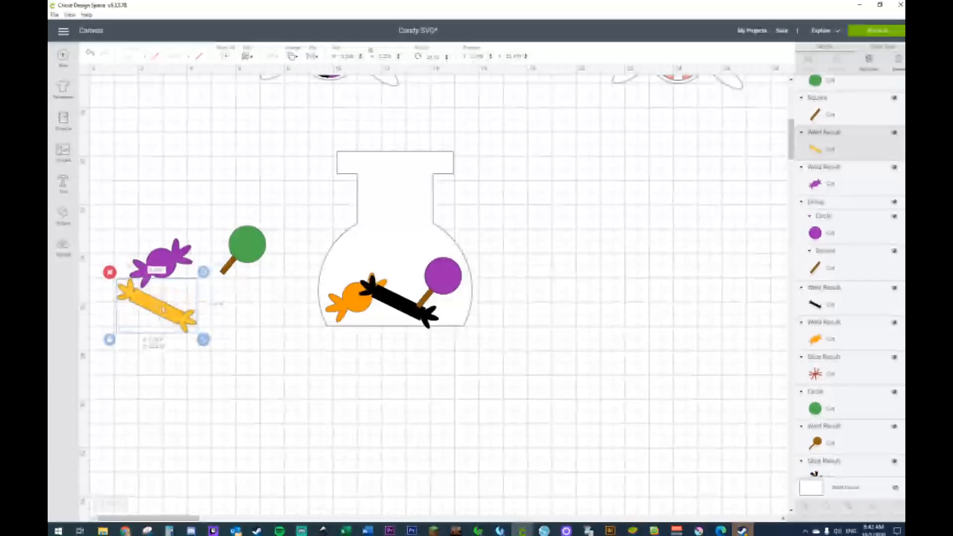
{"action": "left_click", "coordinate": [218, 217]}
{"action": "left_click", "coordinate": [243, 262]}
{"action": "right_click", "coordinate": [244, 261]}
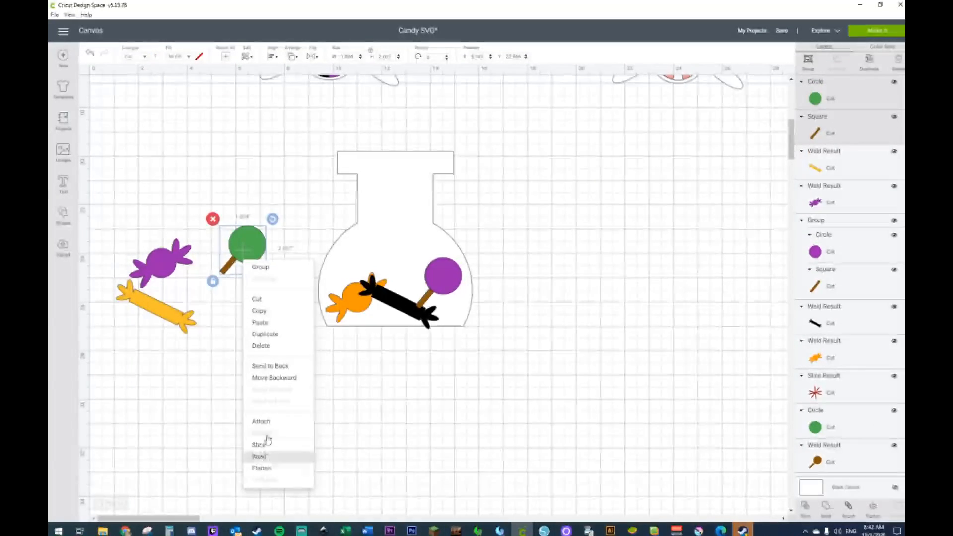
{"action": "left_click", "coordinate": [267, 270]}
{"action": "left_click_drag", "start_coordinate": [272, 219], "coordinate": [231, 209]}
{"action": "left_click_drag", "start_coordinate": [249, 248], "coordinate": [362, 269]}
Place the yellow candy nearly upright in the jar's middle and the purple candy above the green lollipop
{"action": "left_click_drag", "start_coordinate": [147, 310], "coordinate": [407, 292]}
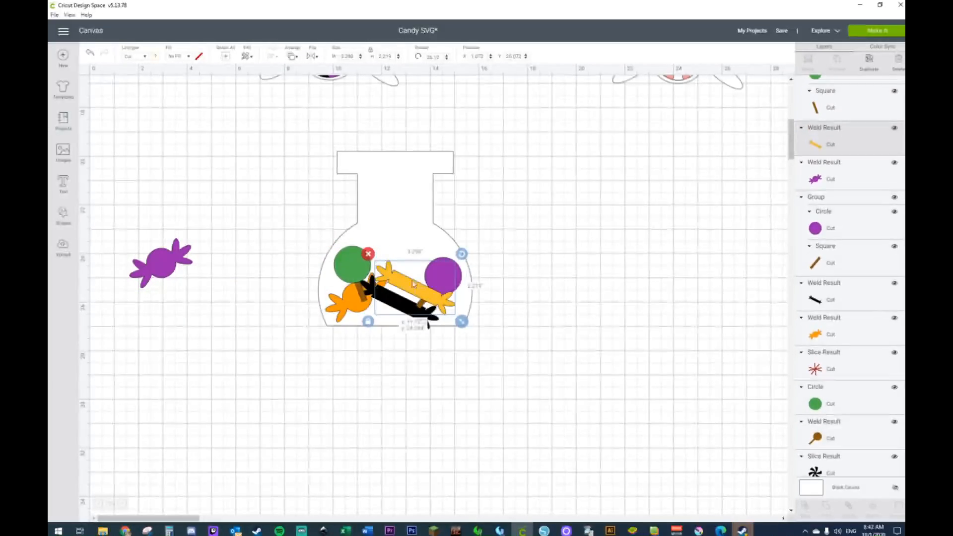
{"action": "left_click_drag", "start_coordinate": [463, 254], "coordinate": [393, 264]}
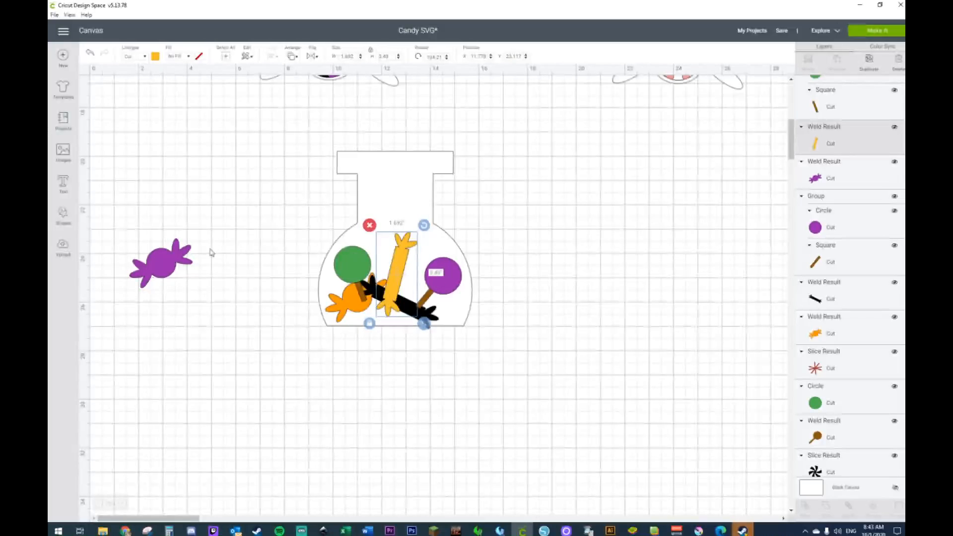
{"action": "left_click_drag", "start_coordinate": [163, 257], "coordinate": [372, 237]}
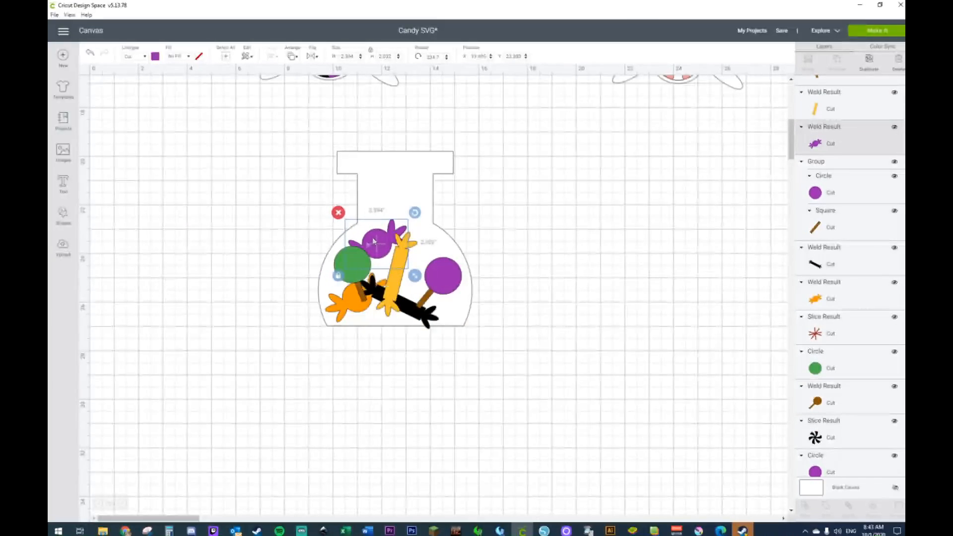
{"action": "left_click", "coordinate": [224, 281]}
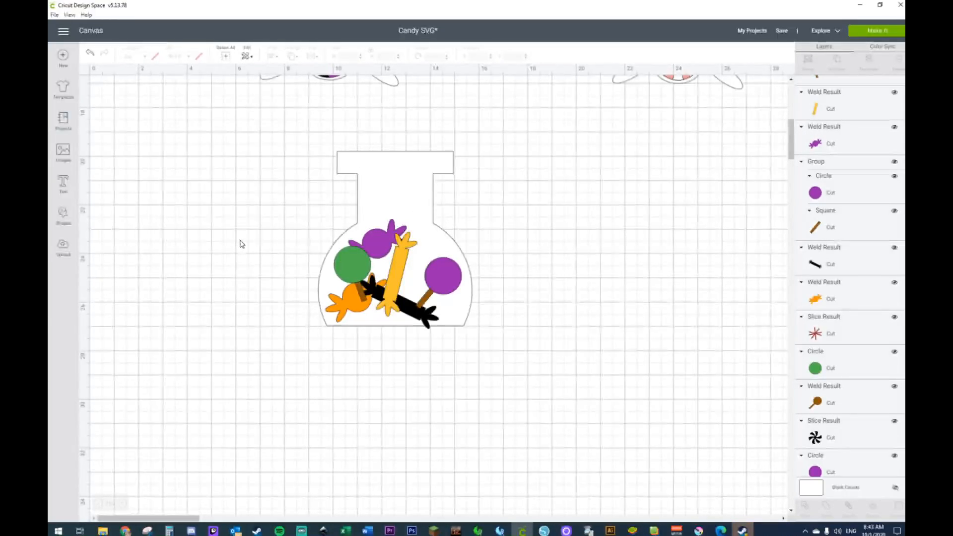
Move the jar and all of its candies together into the empty canvas area below the orange swirl candy column
{"action": "left_click_drag", "start_coordinate": [294, 145], "coordinate": [525, 389]}
{"action": "left_click_drag", "start_coordinate": [437, 288], "coordinate": [291, 312]}
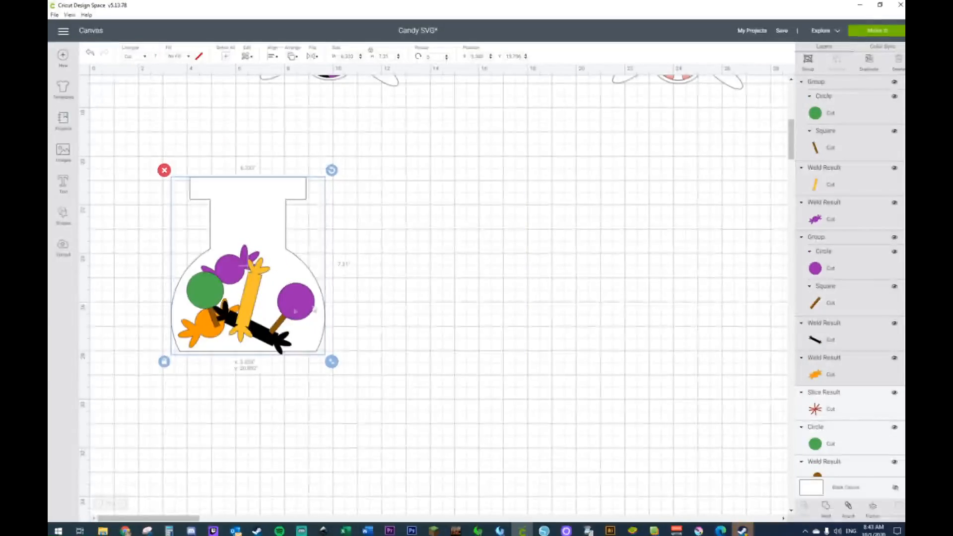
Examine the finished example designs: the Candy lettering, the filled jars, and the swirl, striped, lollipop and wrapped candies
{"action": "scroll", "coordinate": [430, 290], "scroll_direction": "up", "scroll_amount": 6}
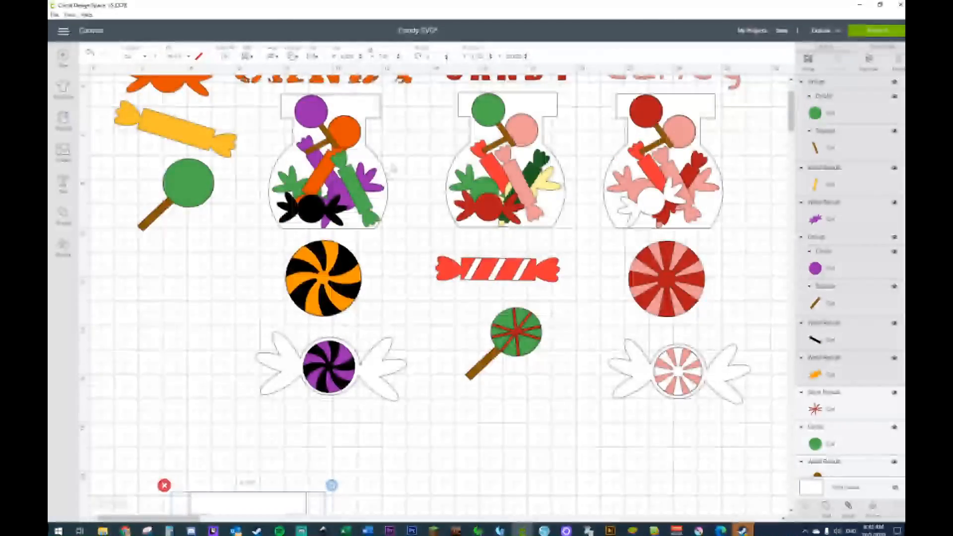
{"action": "scroll", "coordinate": [432, 289], "scroll_direction": "up", "scroll_amount": 2}
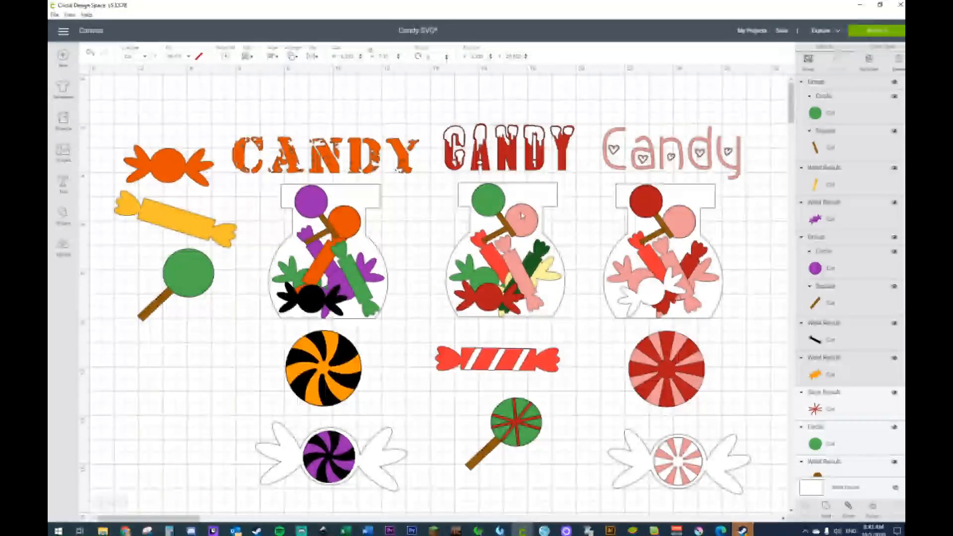
{"action": "left_click", "coordinate": [365, 150]}
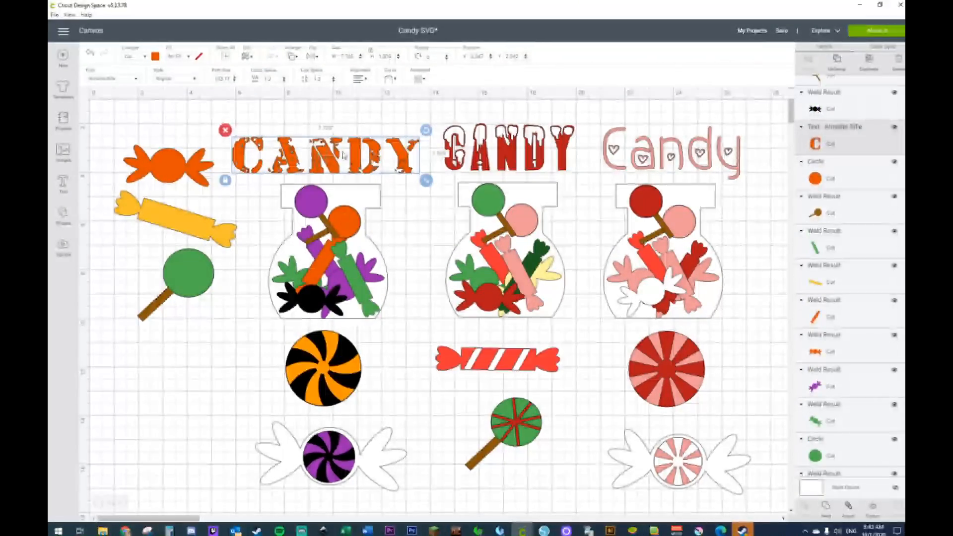
{"action": "left_click", "coordinate": [507, 142]}
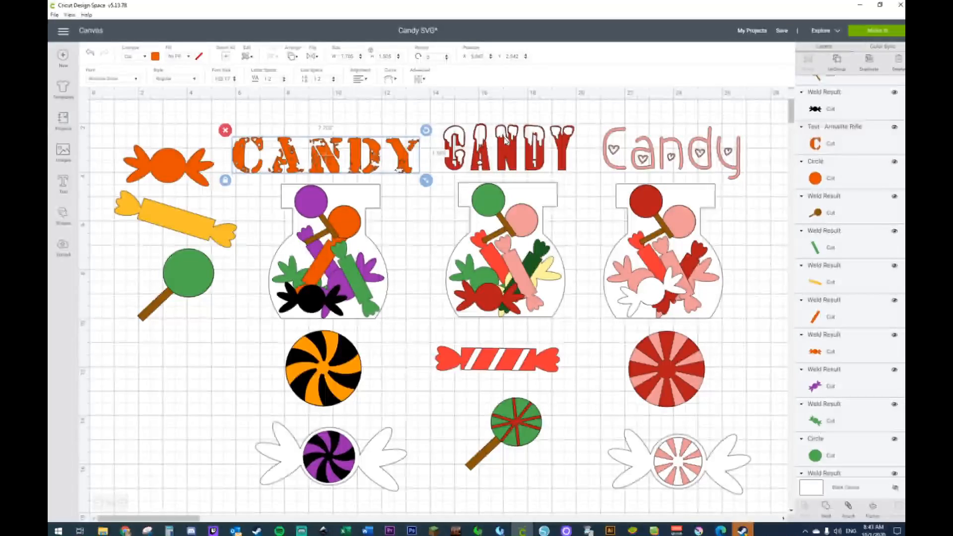
{"action": "left_click", "coordinate": [660, 148]}
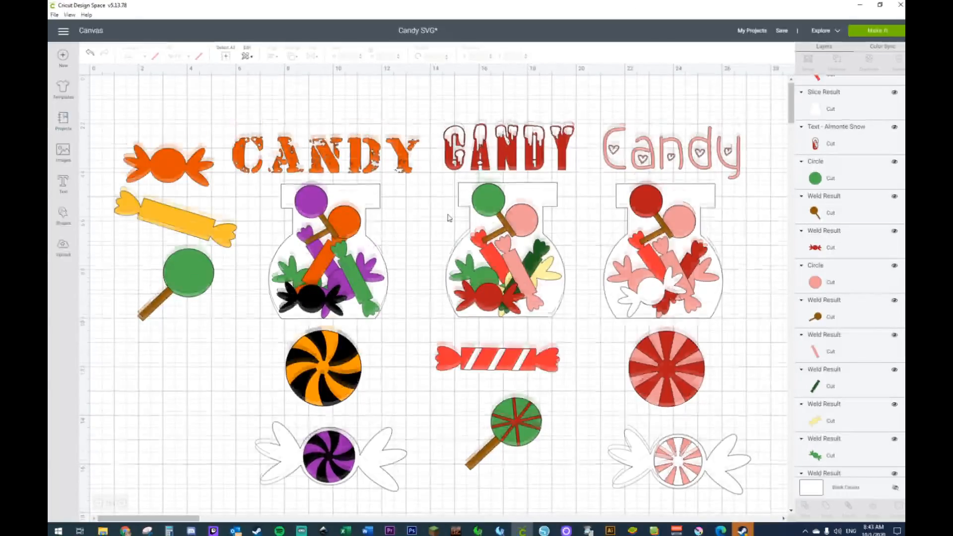
{"action": "scroll", "coordinate": [454, 219], "scroll_direction": "down", "scroll_amount": 5}
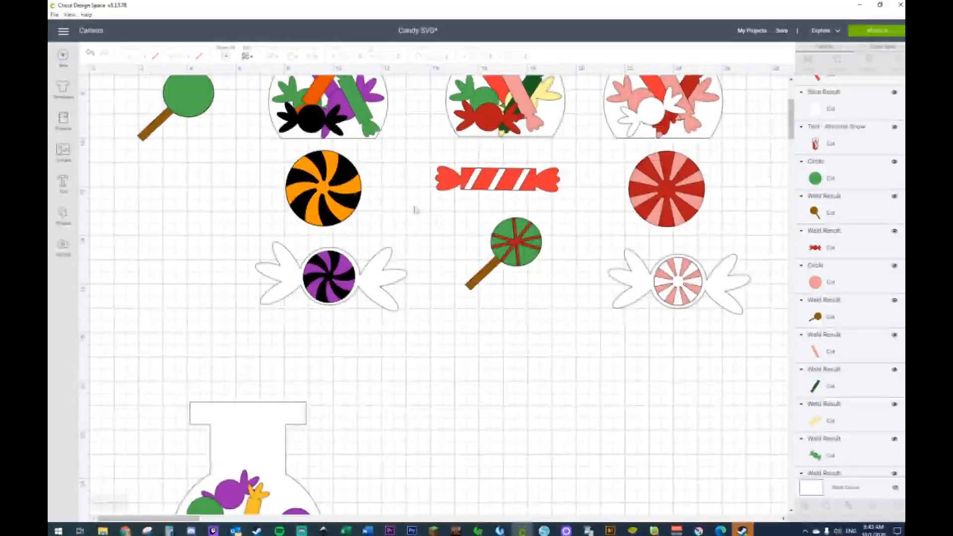
{"action": "scroll", "coordinate": [415, 207], "scroll_direction": "down", "scroll_amount": 1}
{"action": "scroll", "coordinate": [411, 181], "scroll_direction": "up", "scroll_amount": 1}
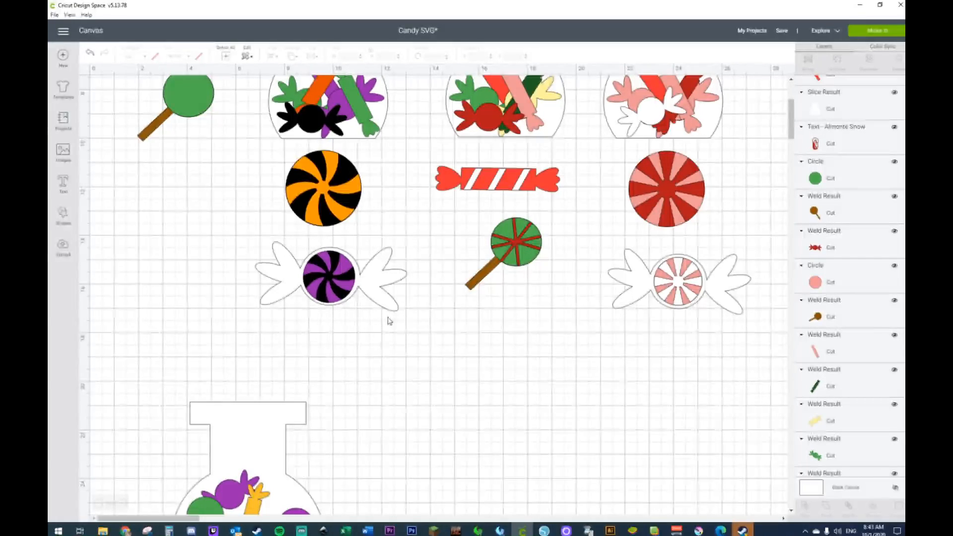
{"action": "scroll", "coordinate": [593, 171], "scroll_direction": "down", "scroll_amount": 3}
{"action": "scroll", "coordinate": [593, 171], "scroll_direction": "up", "scroll_amount": 1}
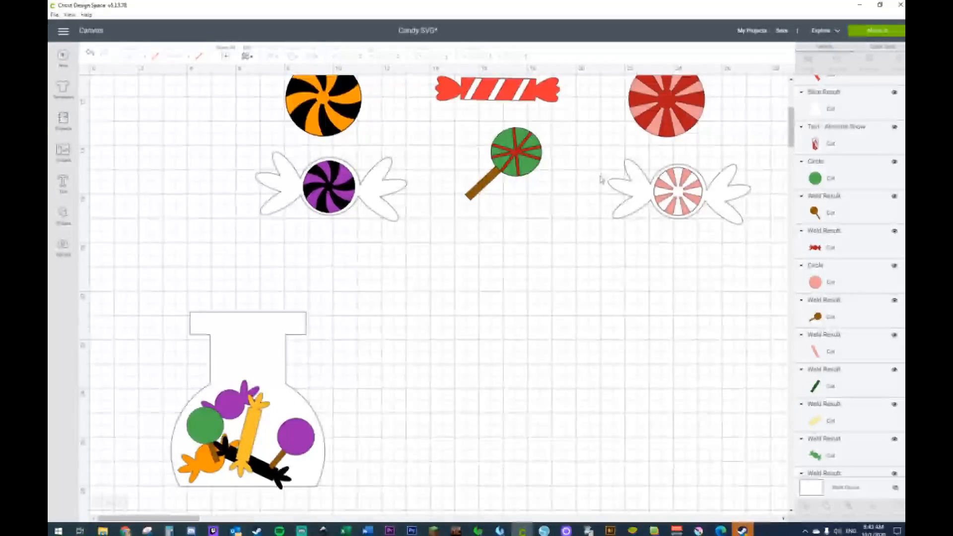
{"action": "scroll", "coordinate": [600, 188], "scroll_direction": "up", "scroll_amount": 1}
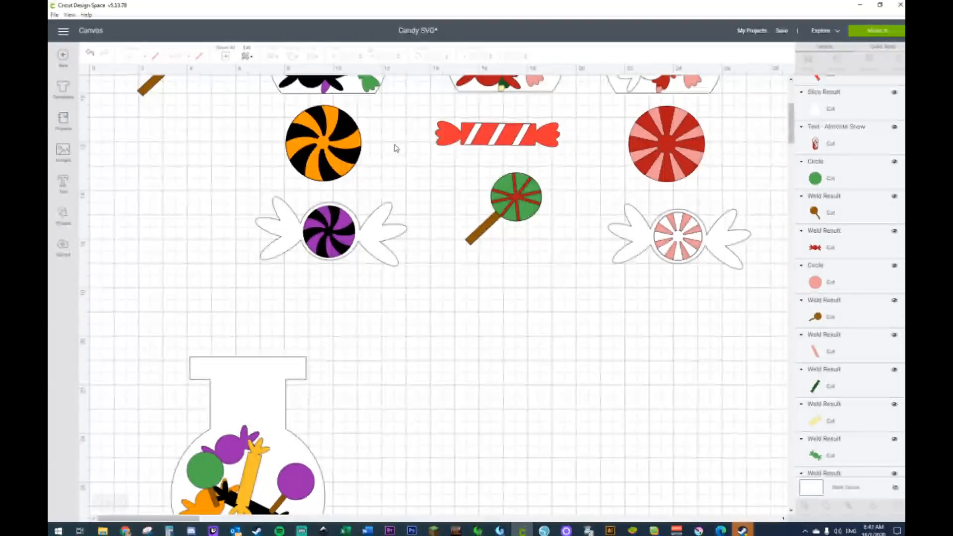
Delete the newly built jar together with all of its candies
{"action": "left_click", "coordinate": [59, 220]}
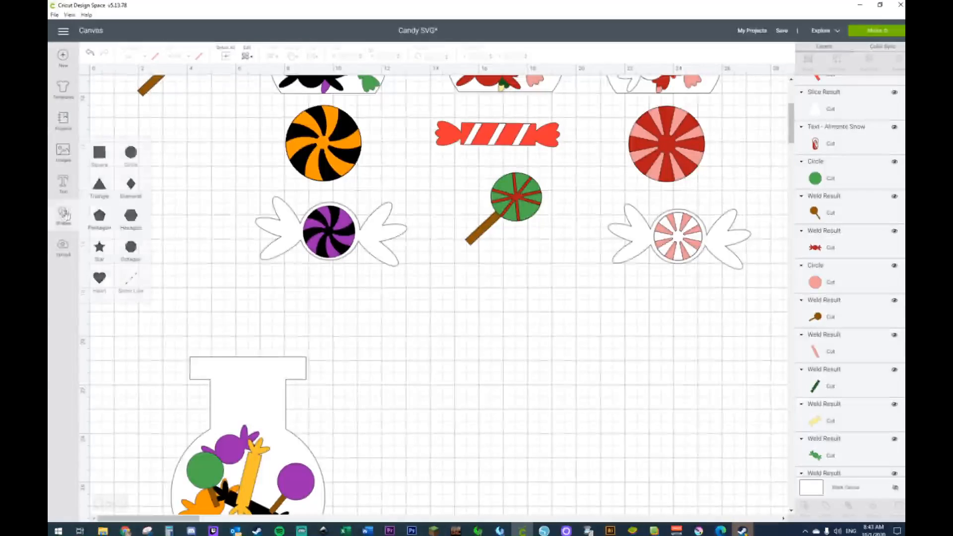
{"action": "left_click", "coordinate": [236, 338]}
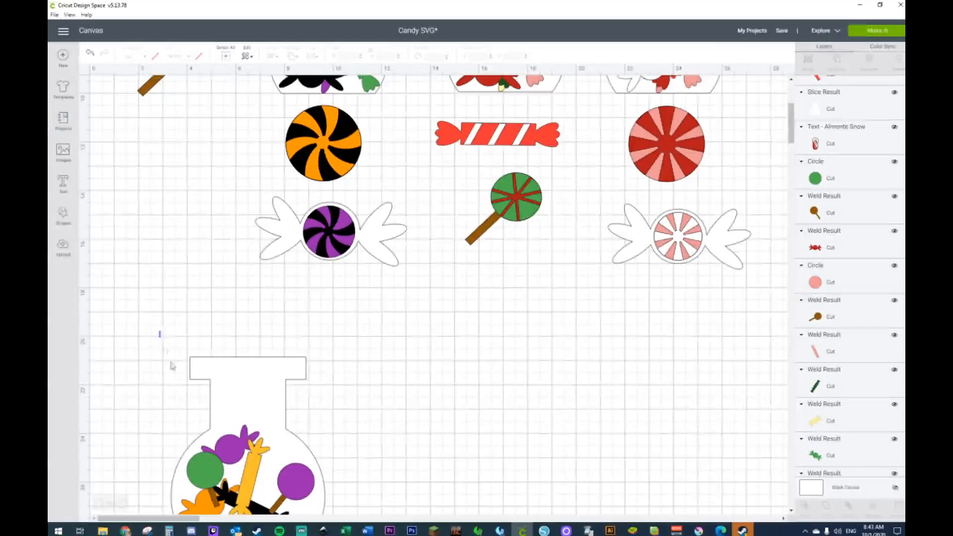
{"action": "left_click_drag", "start_coordinate": [159, 328], "coordinate": [342, 515]}
{"action": "key", "text": "Delete"}
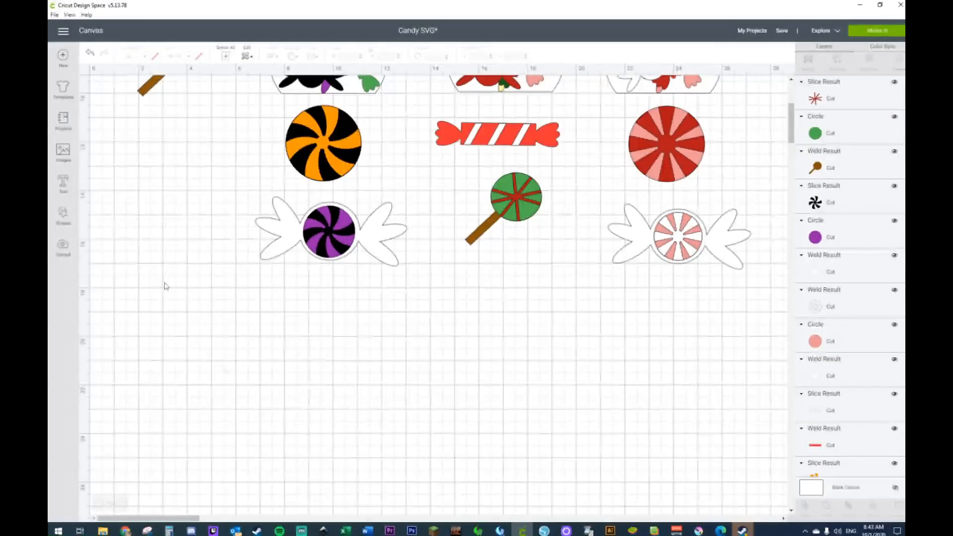
Insert a circle, make two copies of it to its right, and overlap the copies with a slight horizontal offset
{"action": "left_click", "coordinate": [73, 212]}
{"action": "left_click", "coordinate": [130, 155]}
{"action": "left_click_drag", "start_coordinate": [184, 144], "coordinate": [461, 390]}
{"action": "key", "text": "ctrl+v"}
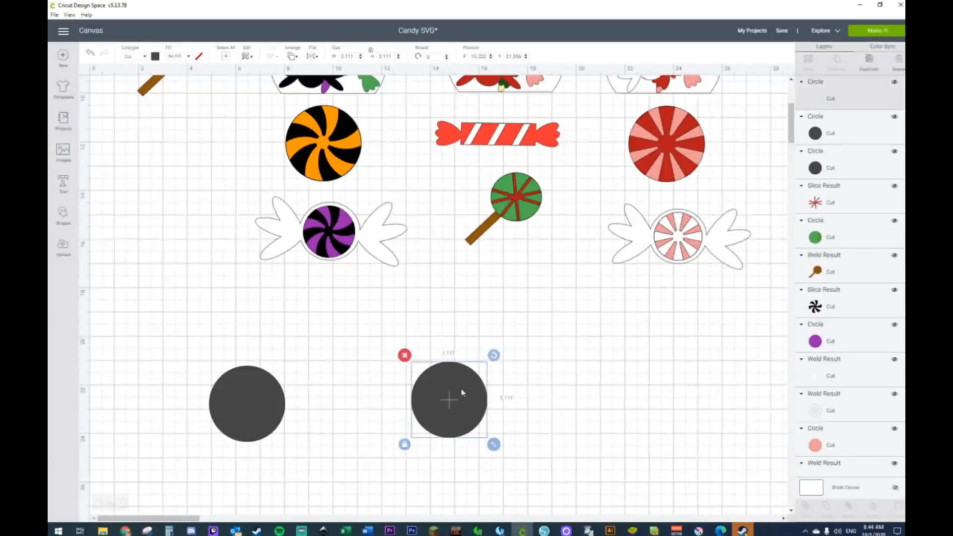
{"action": "left_click_drag", "start_coordinate": [465, 418], "coordinate": [444, 409]}
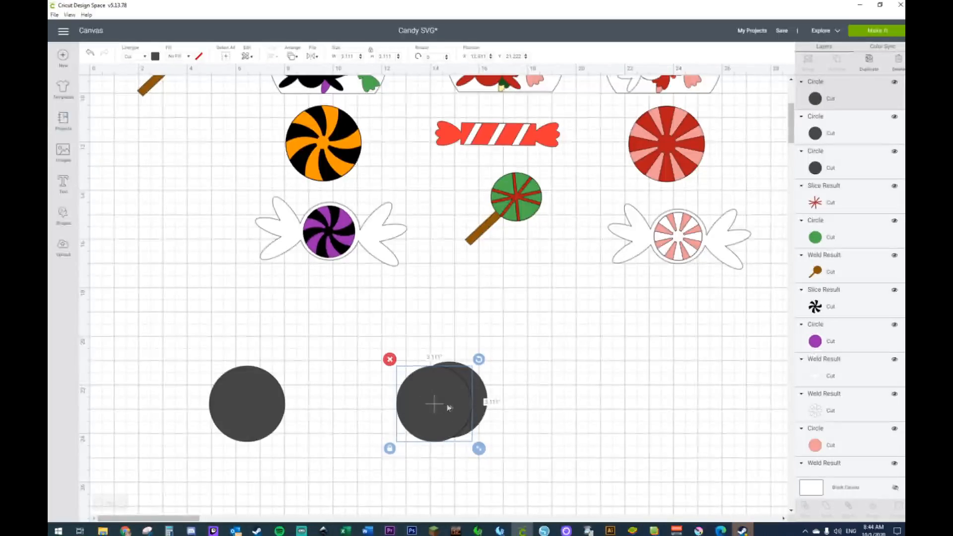
Slice the two overlapping circles, keep only the right-hand crescent, and delete the other pieces
{"action": "left_click_drag", "start_coordinate": [525, 353], "coordinate": [437, 418]}
{"action": "right_click", "coordinate": [449, 420]}
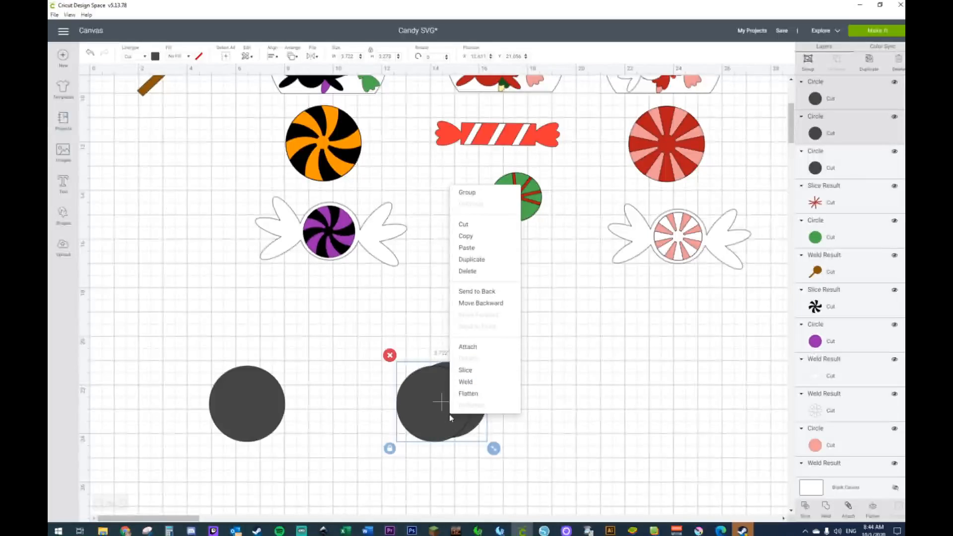
{"action": "left_click", "coordinate": [466, 370]}
{"action": "left_click_drag", "start_coordinate": [488, 392], "coordinate": [554, 372]}
{"action": "left_click_drag", "start_coordinate": [382, 348], "coordinate": [444, 458]}
{"action": "key", "text": "Delete"}
{"action": "left_click_drag", "start_coordinate": [535, 369], "coordinate": [495, 356]}
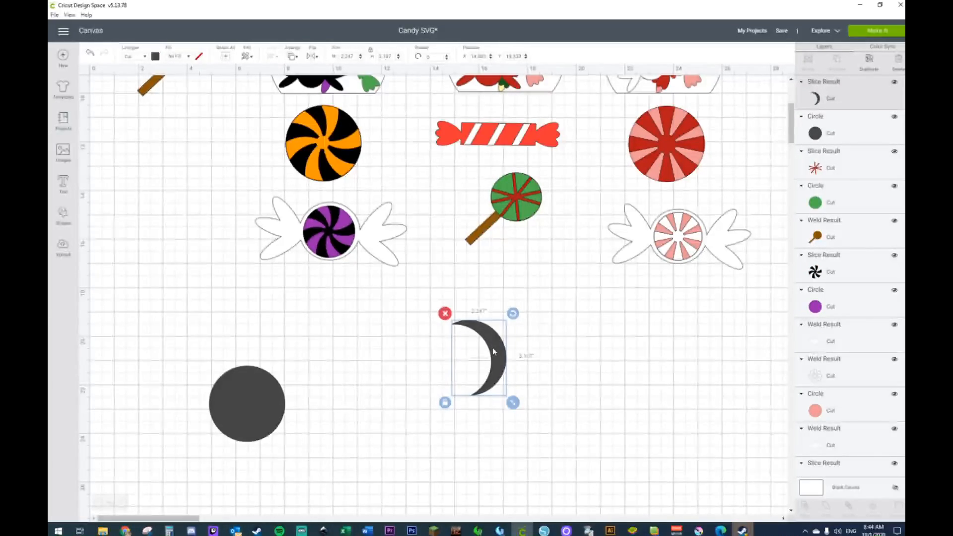
Duplicate the crescent until there are three, and center-align them so they stack exactly on top of each other
{"action": "key", "text": "ctrl+d"}
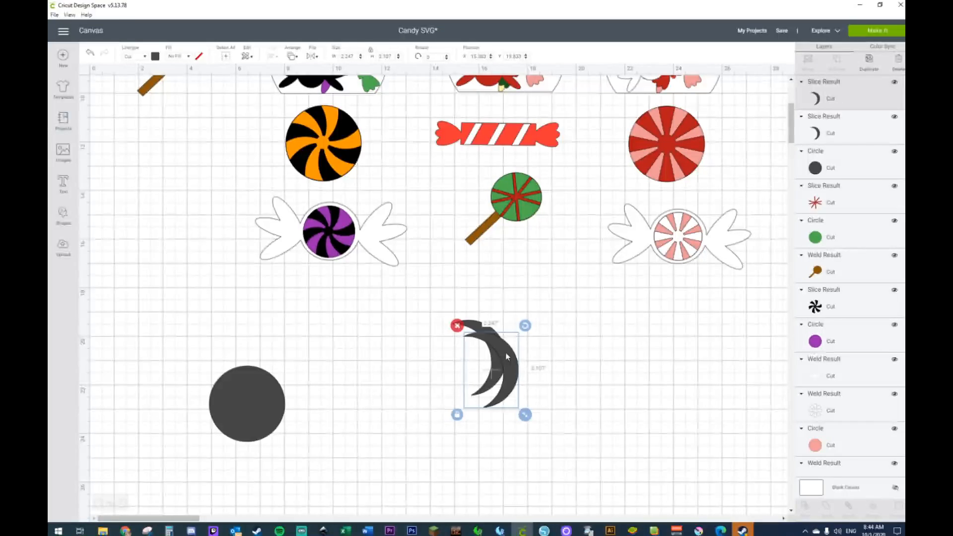
{"action": "key", "text": "ctrl+d"}
{"action": "key", "text": "ctrl+d"}
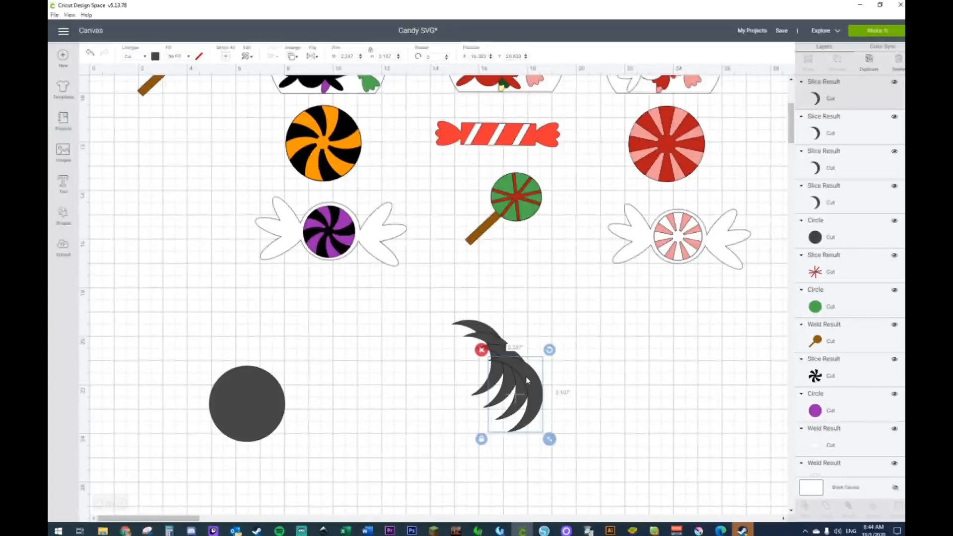
{"action": "key", "text": "Delete"}
{"action": "left_click_drag", "start_coordinate": [442, 307], "coordinate": [536, 439]}
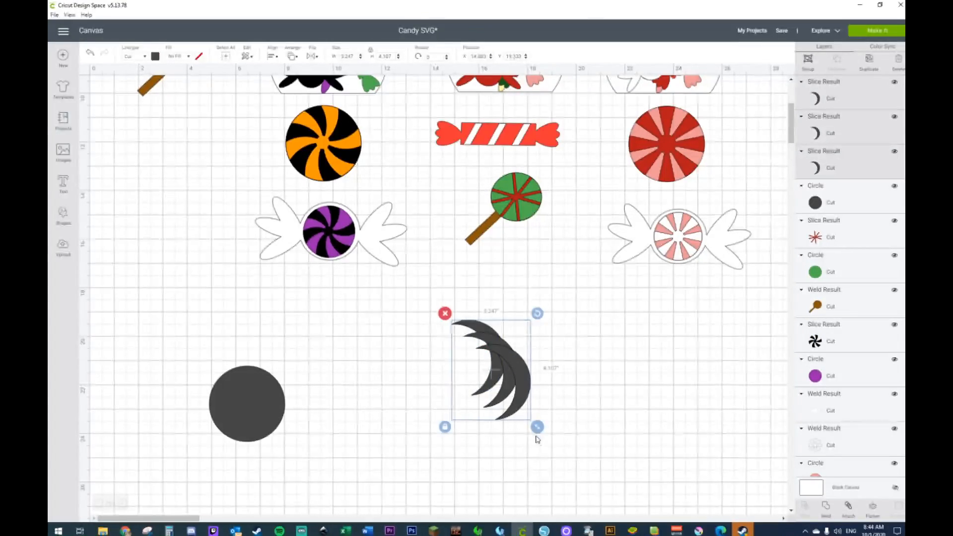
{"action": "left_click", "coordinate": [271, 58]}
{"action": "left_click", "coordinate": [290, 159]}
Rotate the top crescent counterclockwise and place it so its tip meets the lower tip of the stacked crescents
{"action": "mouse_move", "coordinate": [524, 325]}
{"action": "left_mouse_down"}
{"action": "mouse_move", "coordinate": [492, 316]}
{"action": "mouse_move", "coordinate": [552, 330]}
{"action": "mouse_move", "coordinate": [538, 334]}
{"action": "mouse_move", "coordinate": [513, 317]}
{"action": "left_mouse_up"}
{"action": "left_click", "coordinate": [552, 357]}
{"action": "left_click", "coordinate": [510, 364]}
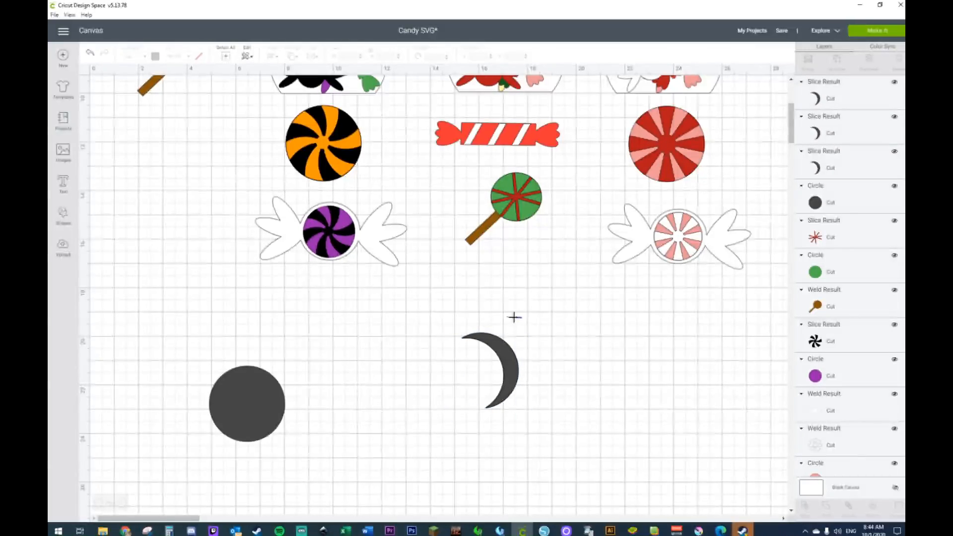
{"action": "left_click", "coordinate": [508, 351]}
{"action": "left_click_drag", "start_coordinate": [526, 328], "coordinate": [490, 315]}
{"action": "left_click_drag", "start_coordinate": [497, 360], "coordinate": [451, 381]}
{"action": "mouse_move", "coordinate": [494, 360]}
{"action": "left_mouse_down"}
{"action": "mouse_move", "coordinate": [503, 386]}
{"action": "mouse_move", "coordinate": [480, 376]}
{"action": "mouse_move", "coordinate": [484, 369]}
{"action": "left_mouse_up"}
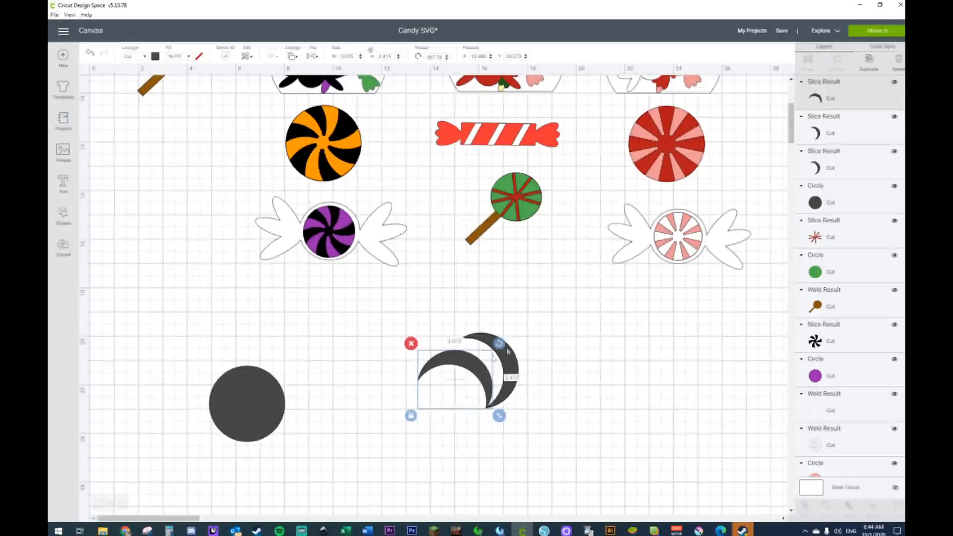
Rotate a second crescent further counterclockwise and join its tip to the same point, below the first rotated one
{"action": "left_click", "coordinate": [511, 353]}
{"action": "left_click_drag", "start_coordinate": [525, 328], "coordinate": [480, 316]}
{"action": "left_click_drag", "start_coordinate": [489, 357], "coordinate": [443, 355]}
{"action": "left_click_drag", "start_coordinate": [402, 405], "coordinate": [419, 422]}
{"action": "left_click_drag", "start_coordinate": [497, 382], "coordinate": [466, 382]}
{"action": "left_click_drag", "start_coordinate": [426, 418], "coordinate": [425, 418]}
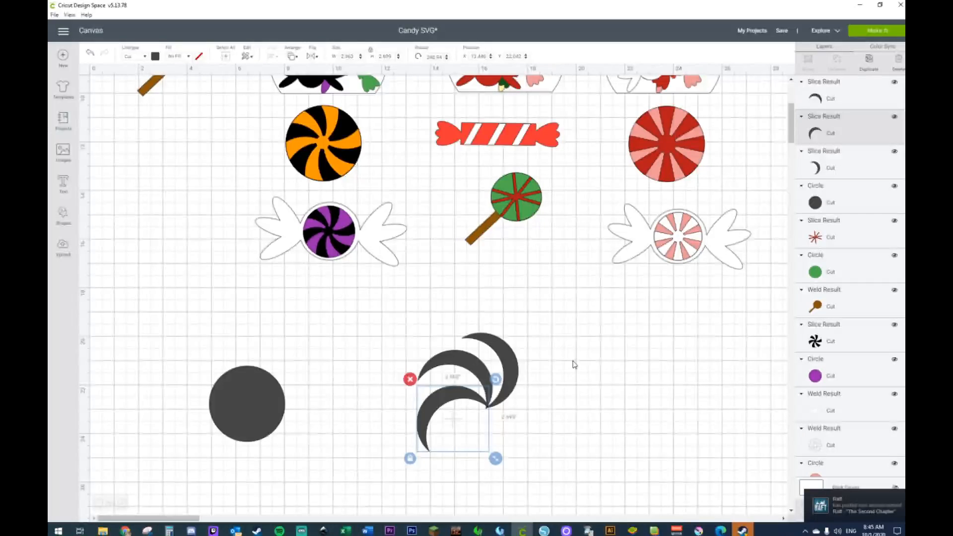
{"action": "left_click", "coordinate": [550, 363]}
Duplicate the three crescents, rotate the copies, and fit them evenly around the shared tip to form a six-armed swirl
{"action": "left_click_drag", "start_coordinate": [537, 331], "coordinate": [423, 436]}
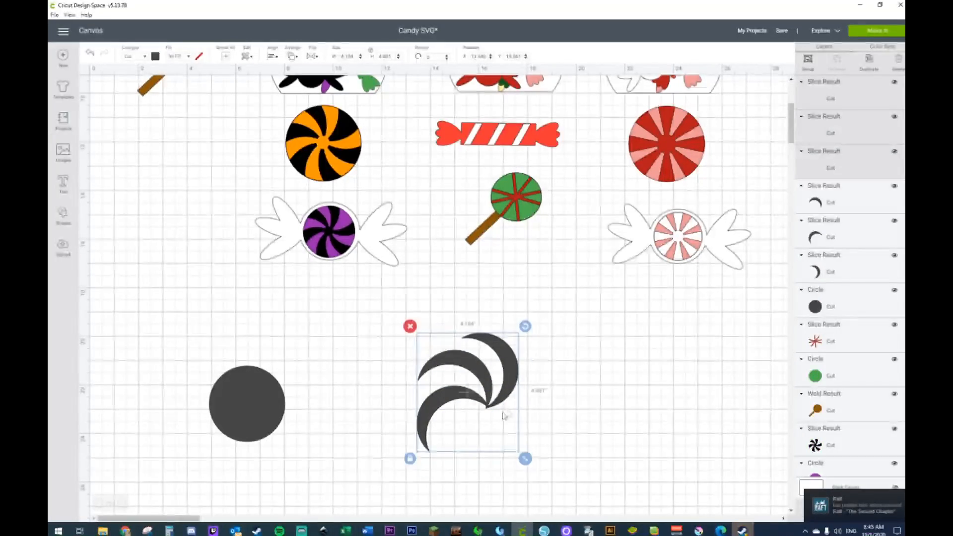
{"action": "key", "text": "ctrl+d"}
{"action": "left_click_drag", "start_coordinate": [537, 338], "coordinate": [463, 417]}
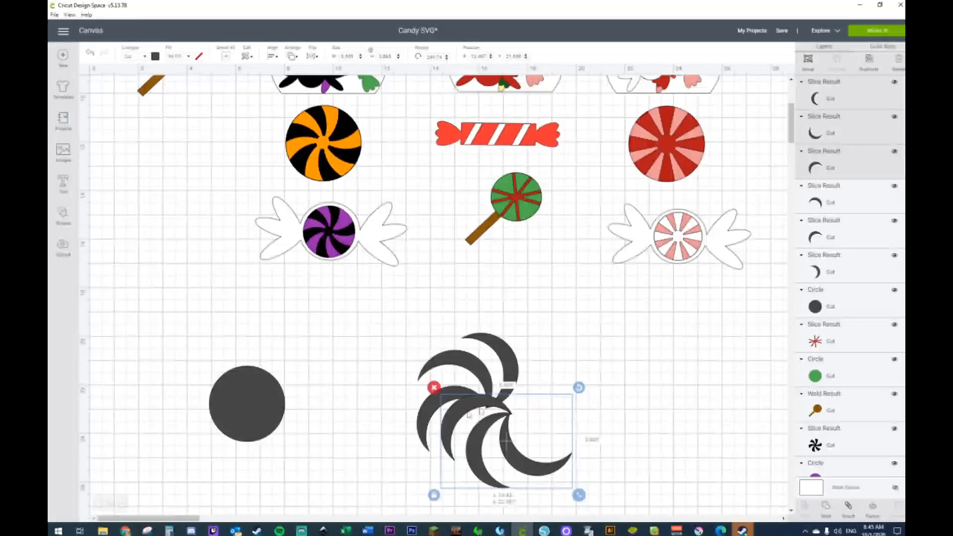
{"action": "left_click_drag", "start_coordinate": [576, 390], "coordinate": [525, 352]}
{"action": "left_click_drag", "start_coordinate": [518, 447], "coordinate": [517, 440]}
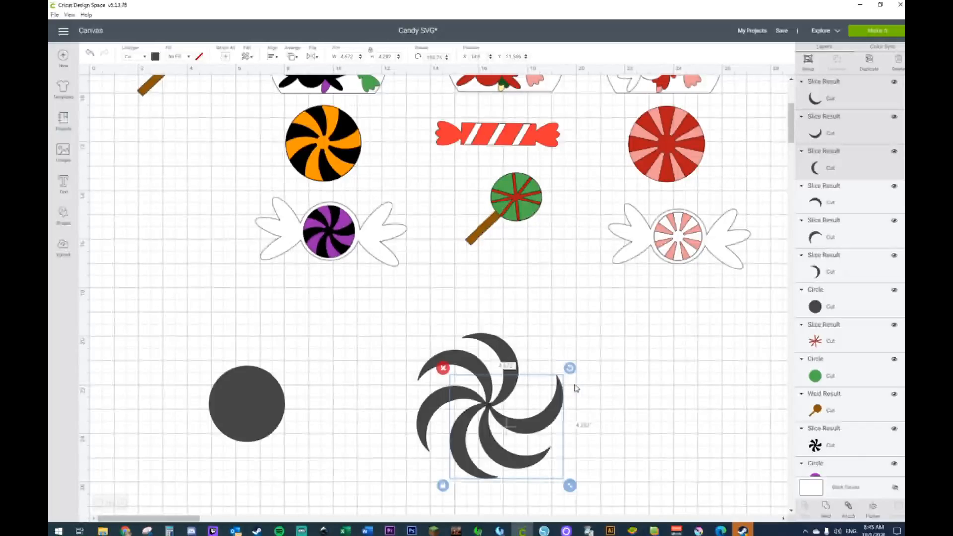
{"action": "left_click", "coordinate": [546, 417]}
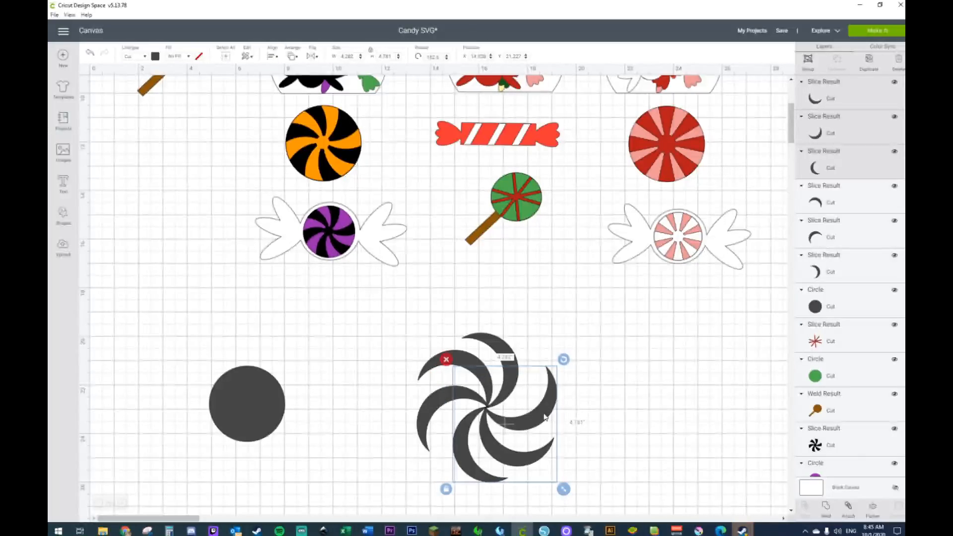
{"action": "left_click_drag", "start_coordinate": [544, 416], "coordinate": [545, 416]}
{"action": "left_click_drag", "start_coordinate": [569, 363], "coordinate": [565, 359]}
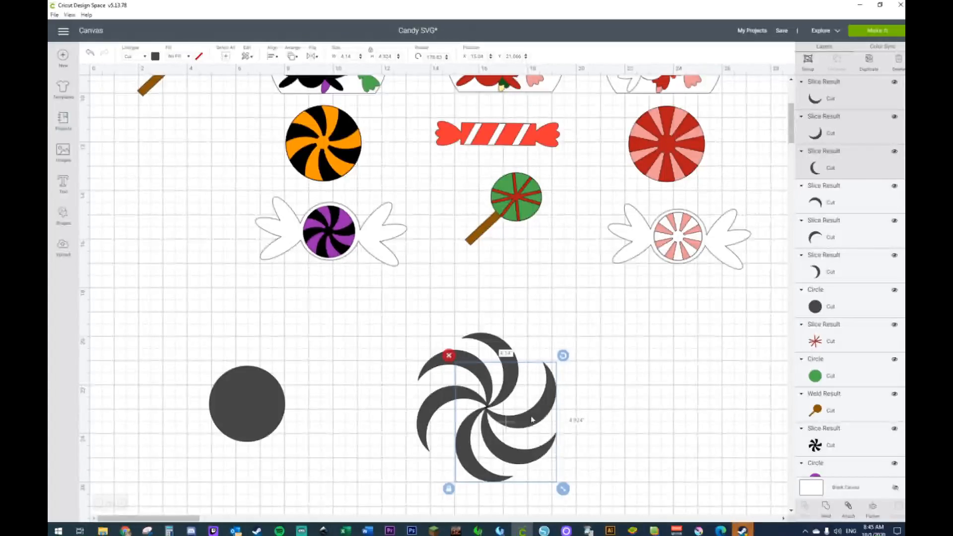
{"action": "left_click", "coordinate": [610, 350]}
Copy the circle, shrink the copy to 0.444" wide, and place it over the swirl's center where the tips meet
{"action": "left_click", "coordinate": [239, 416]}
{"action": "key", "text": "ctrl+c"}
{"action": "key", "text": "ctrl+v"}
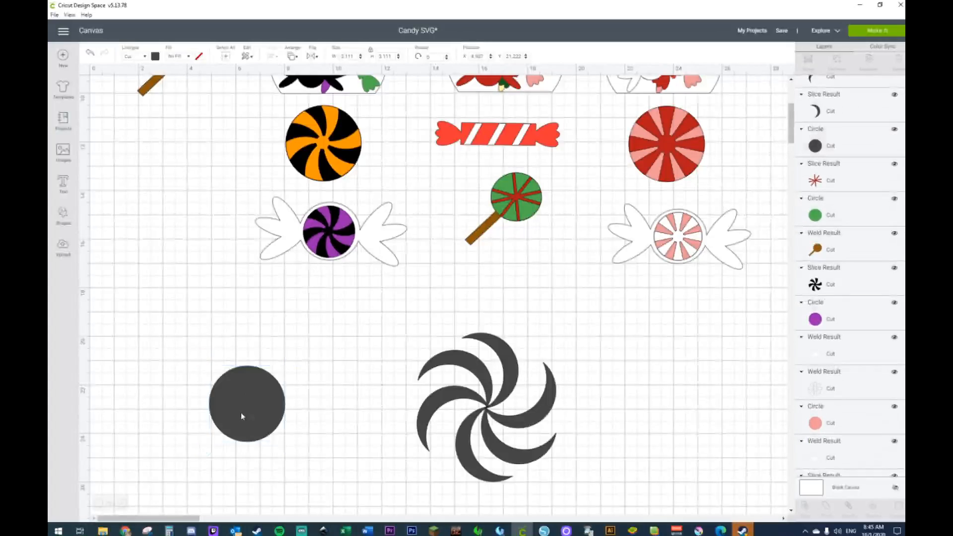
{"action": "left_click_drag", "start_coordinate": [284, 417], "coordinate": [358, 398]}
{"action": "left_click_drag", "start_coordinate": [378, 442], "coordinate": [486, 408]}
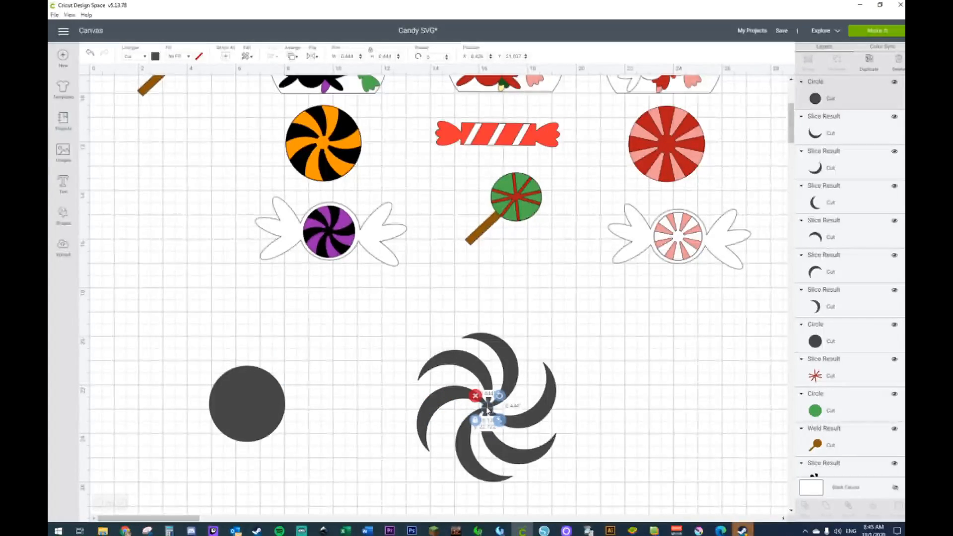
Weld the six crescents and the small center circle into one shape and color it black
{"action": "left_click", "coordinate": [394, 350]}
{"action": "left_click_drag", "start_coordinate": [400, 325], "coordinate": [598, 489]}
{"action": "right_click", "coordinate": [533, 440]}
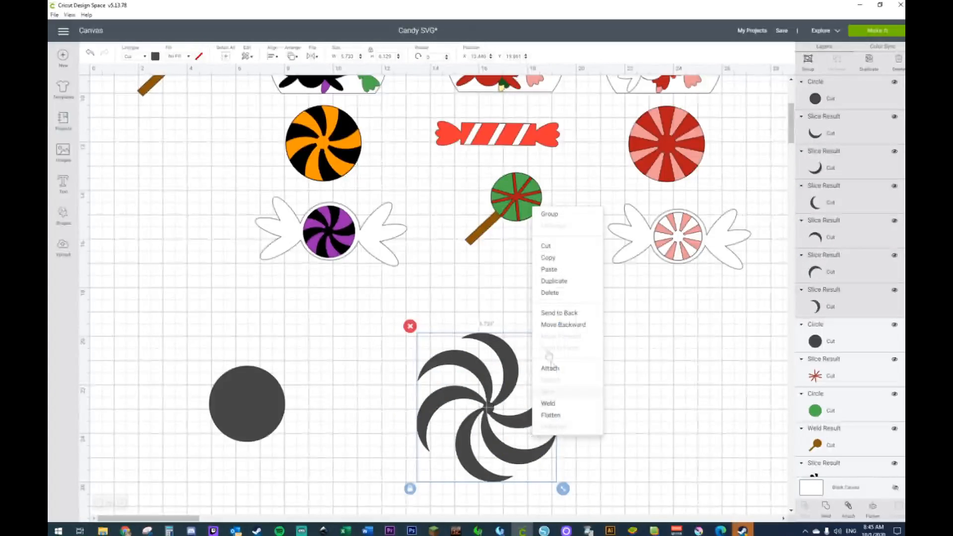
{"action": "left_click", "coordinate": [555, 408]}
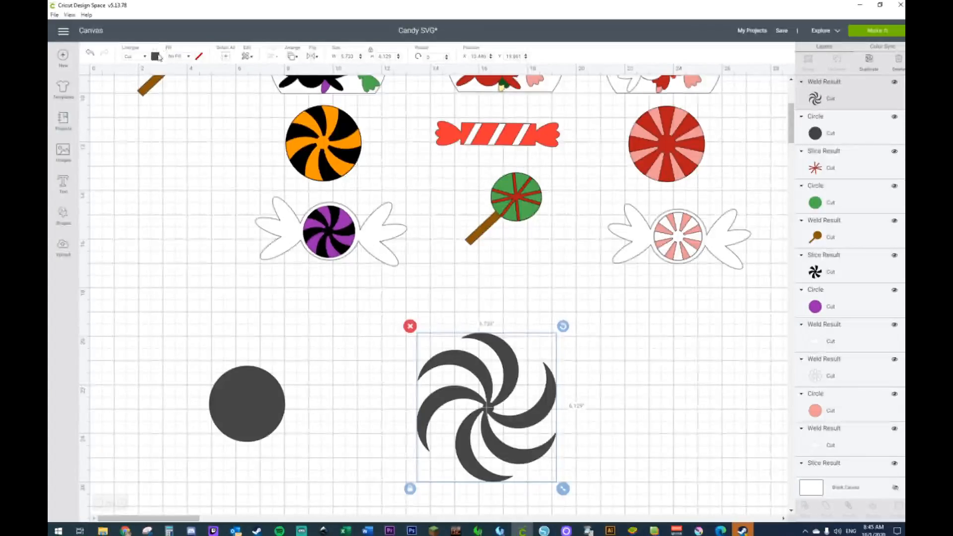
{"action": "left_click", "coordinate": [158, 57]}
{"action": "left_click", "coordinate": [232, 90]}
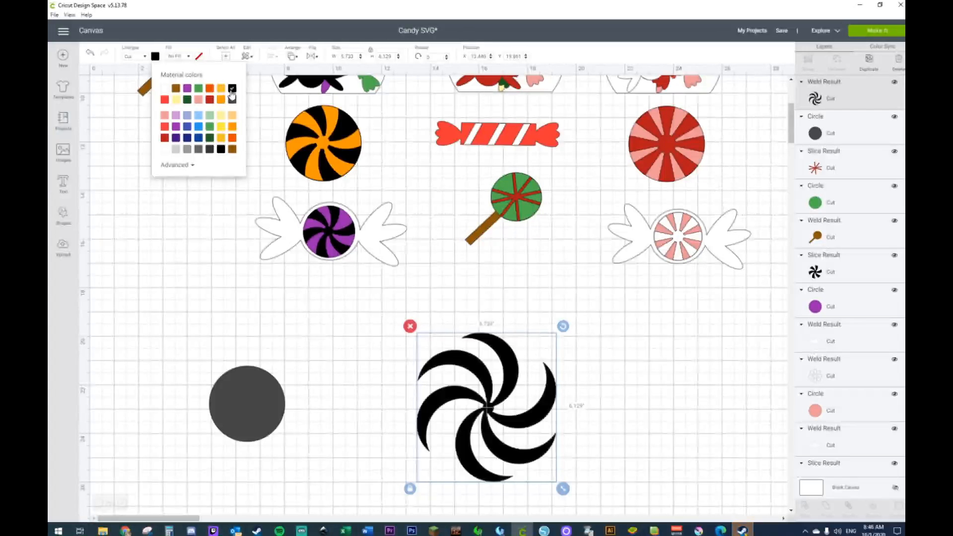
Copy the gray circle, place the copy over the center of the black swirl, and send it to the back
{"action": "left_click", "coordinate": [260, 409]}
{"action": "key", "text": "ctrl+c"}
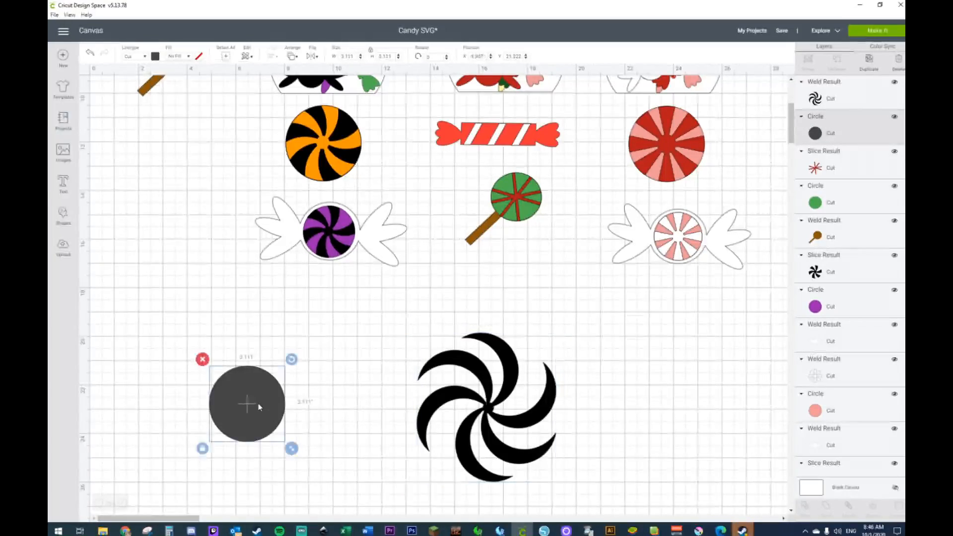
{"action": "key", "text": "ctrl+v"}
{"action": "left_click_drag", "start_coordinate": [299, 425], "coordinate": [418, 429]}
{"action": "left_click_drag", "start_coordinate": [271, 424], "coordinate": [497, 415]}
{"action": "right_click", "coordinate": [497, 414]}
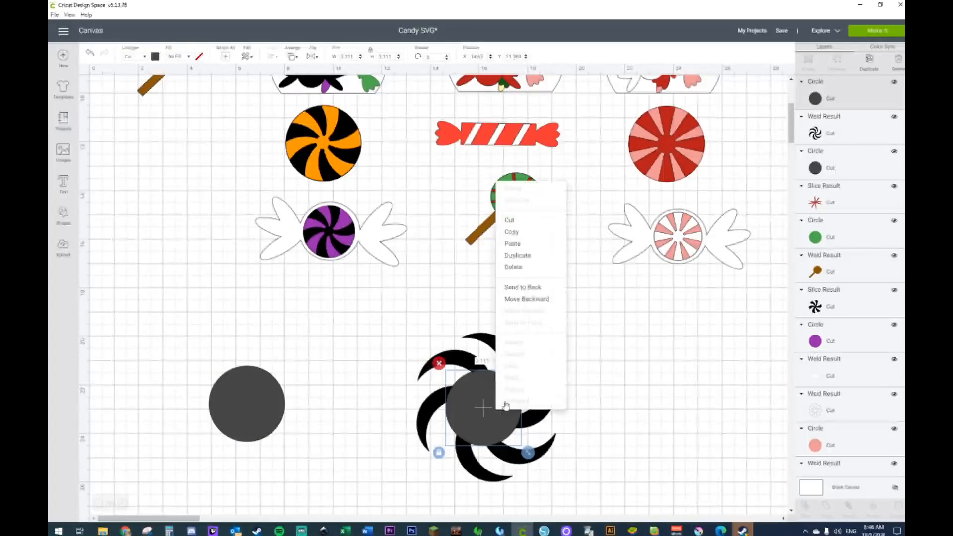
{"action": "left_click", "coordinate": [520, 287]}
Center-align the swirl and the circle behind it, and nudge the swirl slightly so its hub sits on the circle's middle
{"action": "left_click_drag", "start_coordinate": [392, 322], "coordinate": [575, 477]}
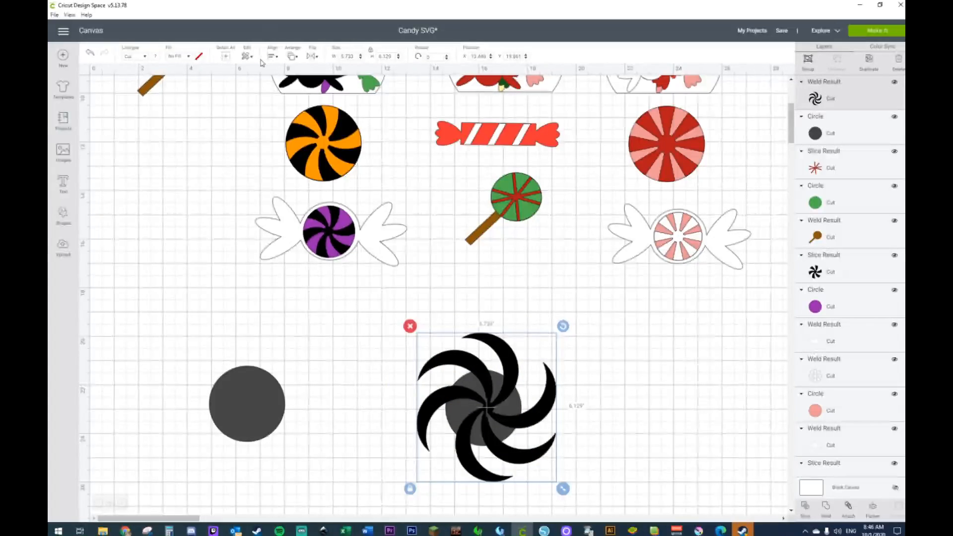
{"action": "left_click", "coordinate": [276, 56]}
{"action": "left_click", "coordinate": [308, 161]}
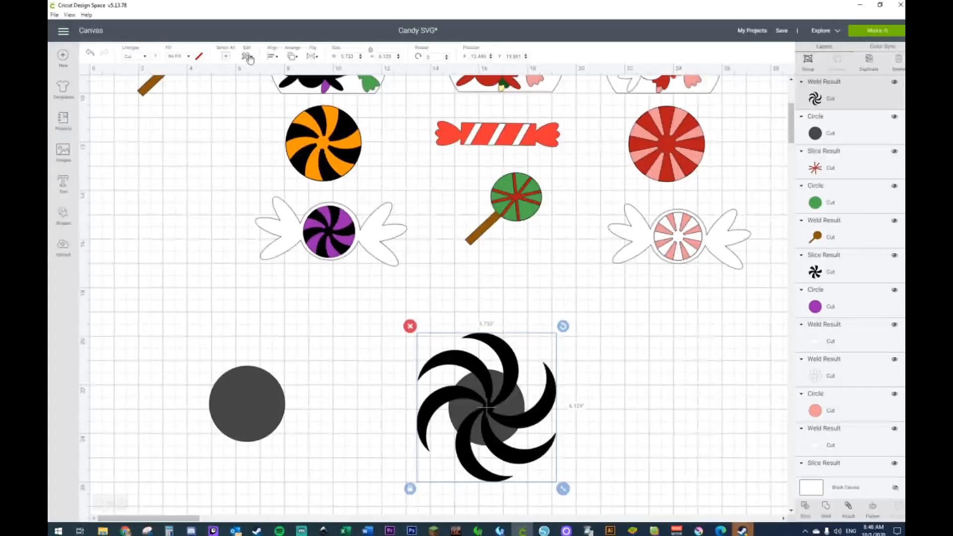
{"action": "left_click", "coordinate": [269, 57]}
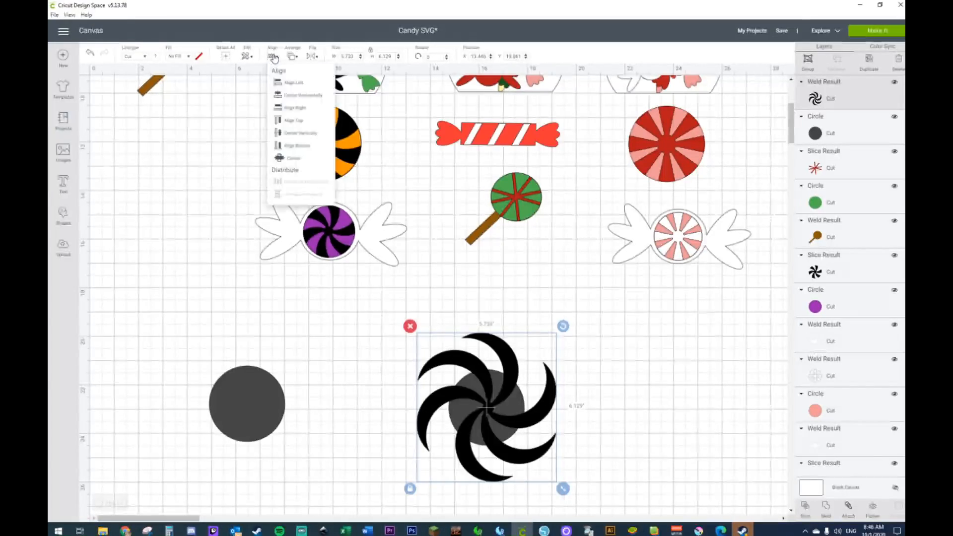
{"action": "left_click", "coordinate": [285, 159]}
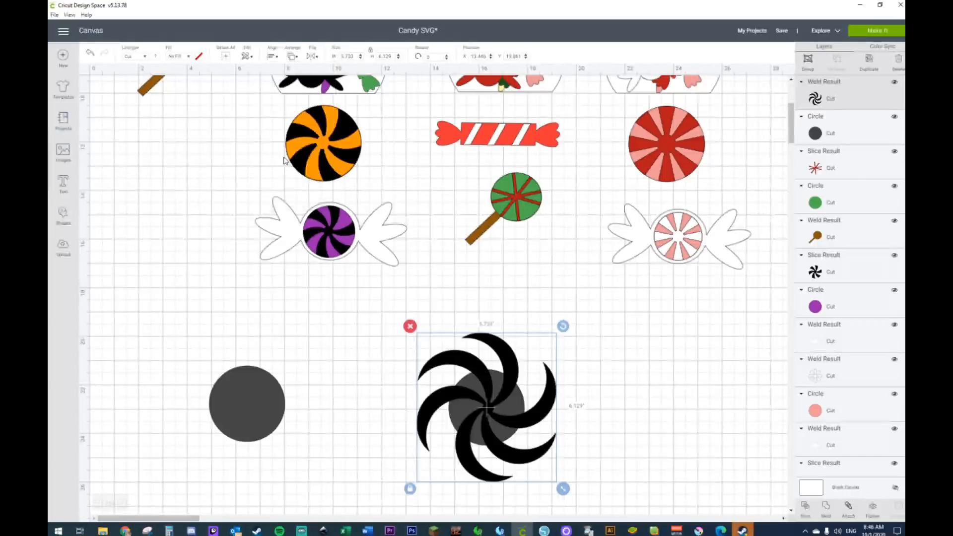
{"action": "left_click", "coordinate": [363, 376]}
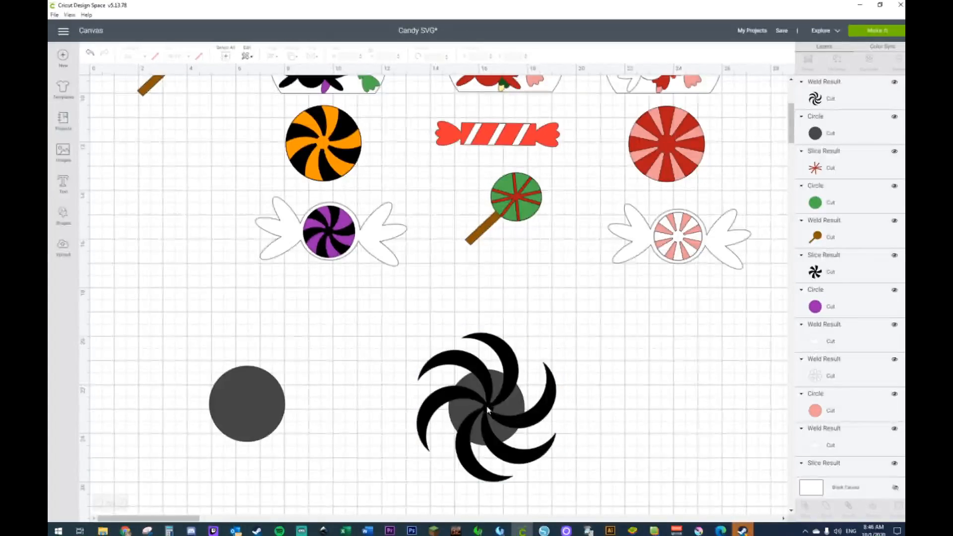
{"action": "left_click", "coordinate": [457, 351]}
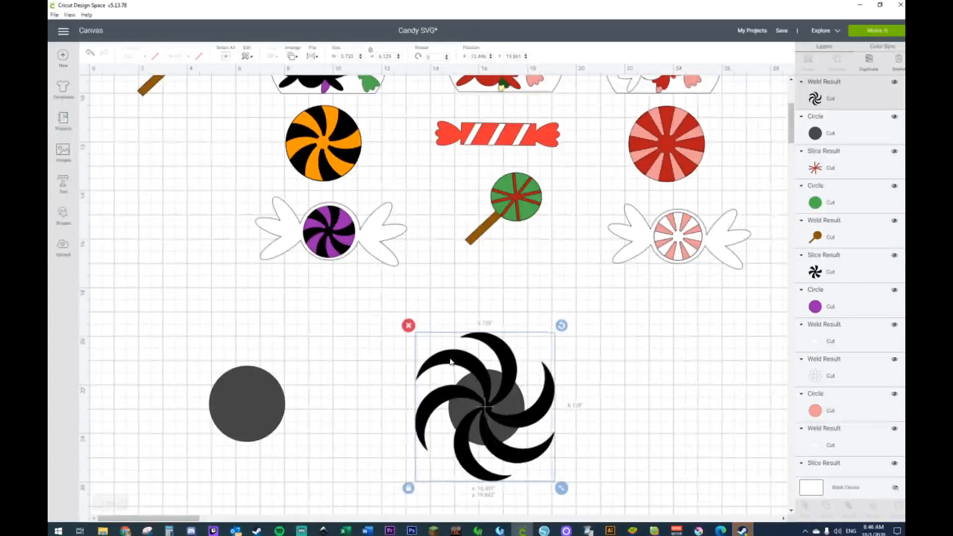
{"action": "left_click_drag", "start_coordinate": [450, 359], "coordinate": [450, 365]}
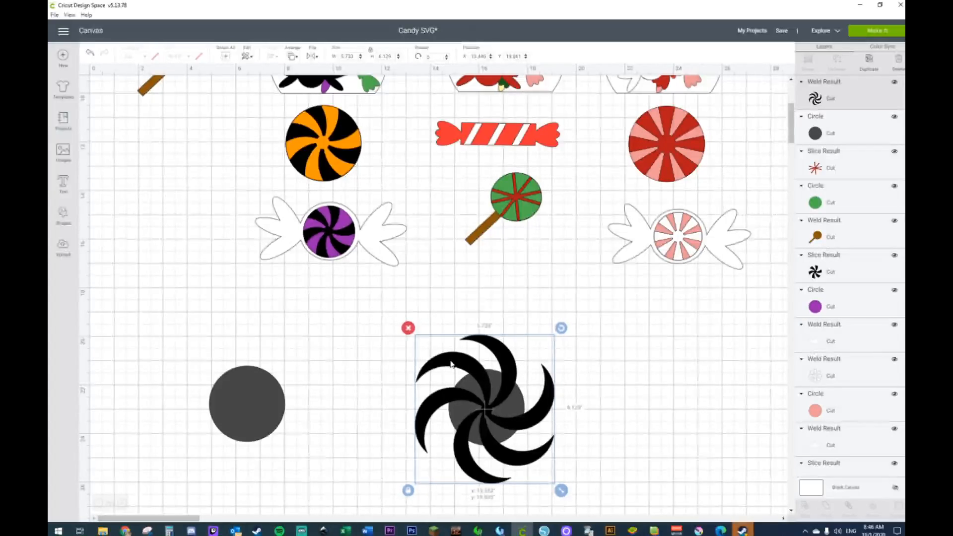
{"action": "left_click", "coordinate": [382, 361]}
Slice the swirl with the circle behind it
{"action": "left_click_drag", "start_coordinate": [405, 335], "coordinate": [526, 476]}
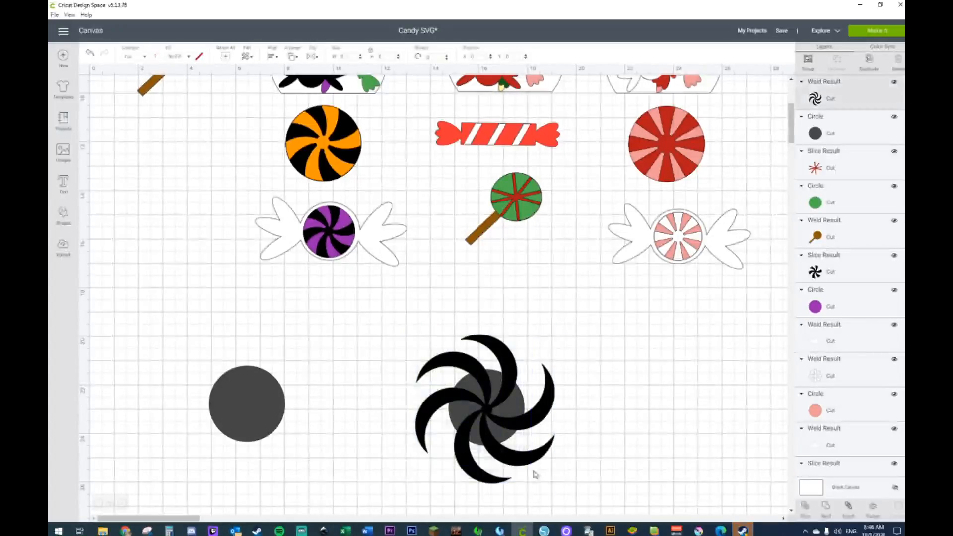
{"action": "right_click", "coordinate": [499, 423]}
{"action": "left_click", "coordinate": [511, 376]}
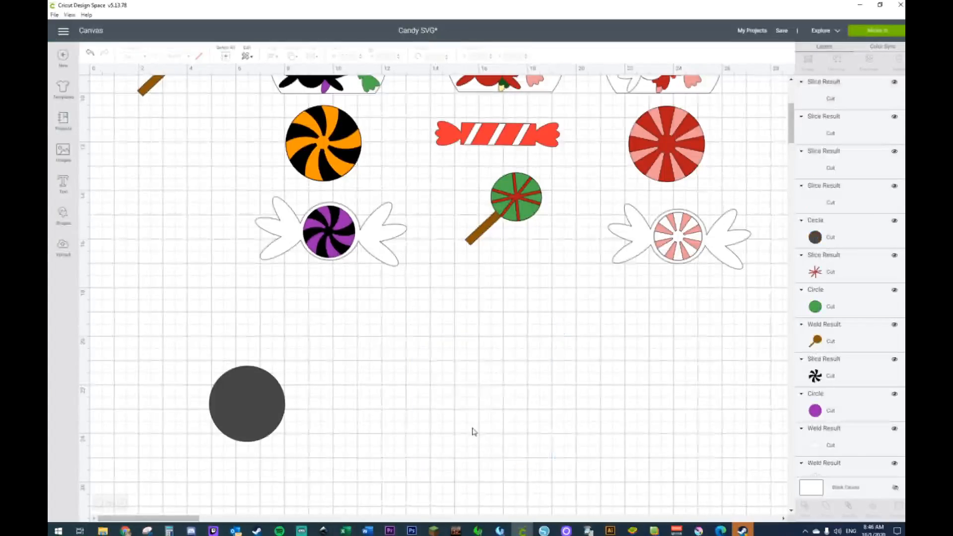
Delete the outer swirl leftover, move the trimmed round swirl aside, and delete the remaining gray slice pieces
{"action": "left_click", "coordinate": [435, 363]}
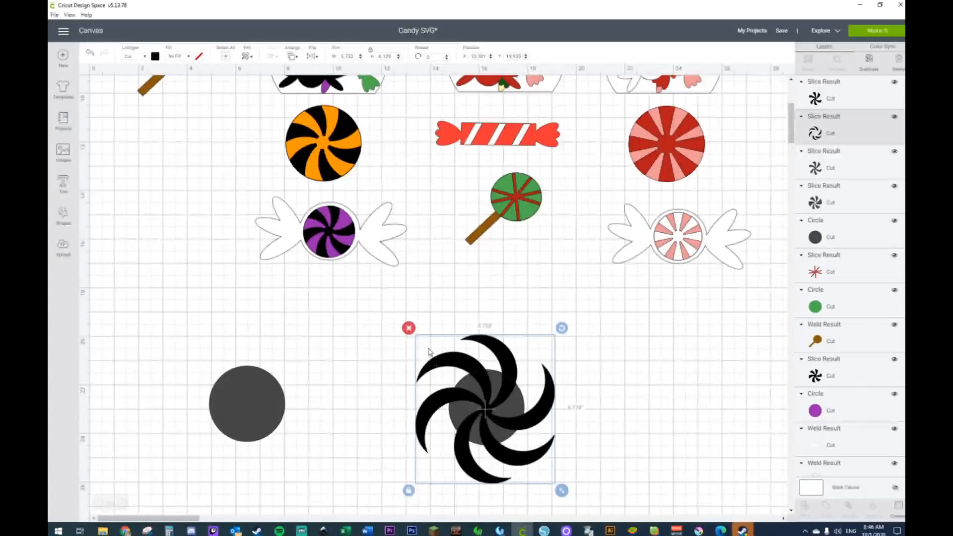
{"action": "key", "text": "Delete"}
{"action": "left_click_drag", "start_coordinate": [482, 377], "coordinate": [663, 355]}
{"action": "left_click_drag", "start_coordinate": [412, 364], "coordinate": [527, 453]}
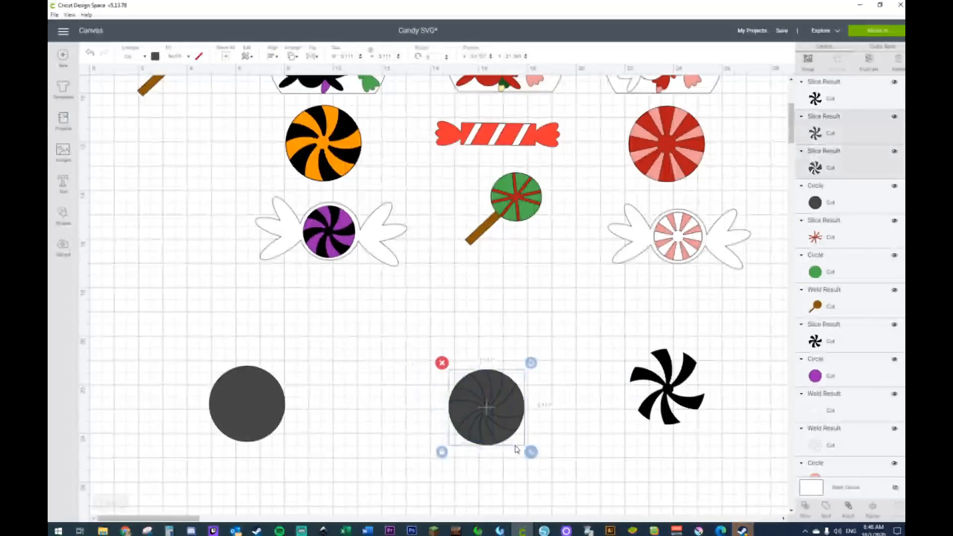
{"action": "key", "text": "Delete"}
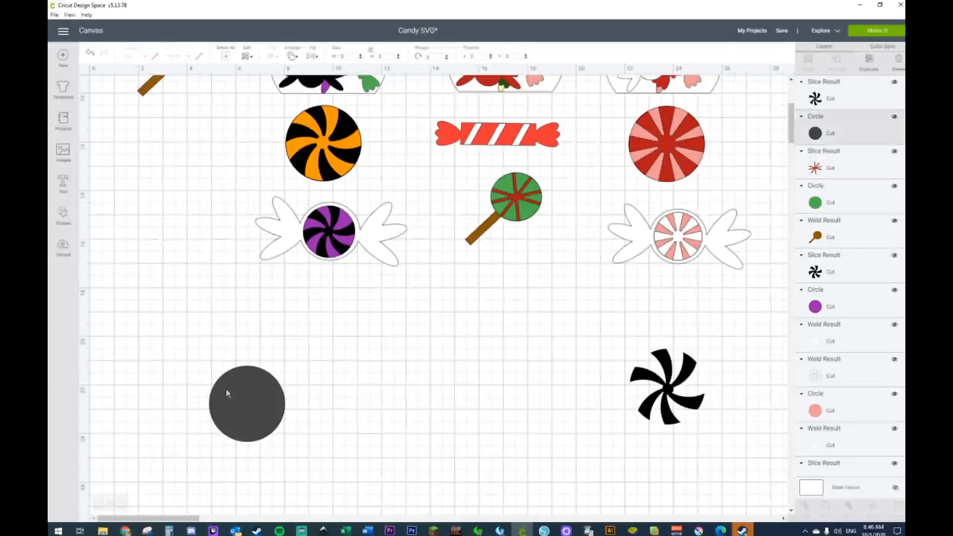
Color the remaining gray circle orange
{"action": "left_click", "coordinate": [227, 397]}
{"action": "left_click", "coordinate": [155, 56]}
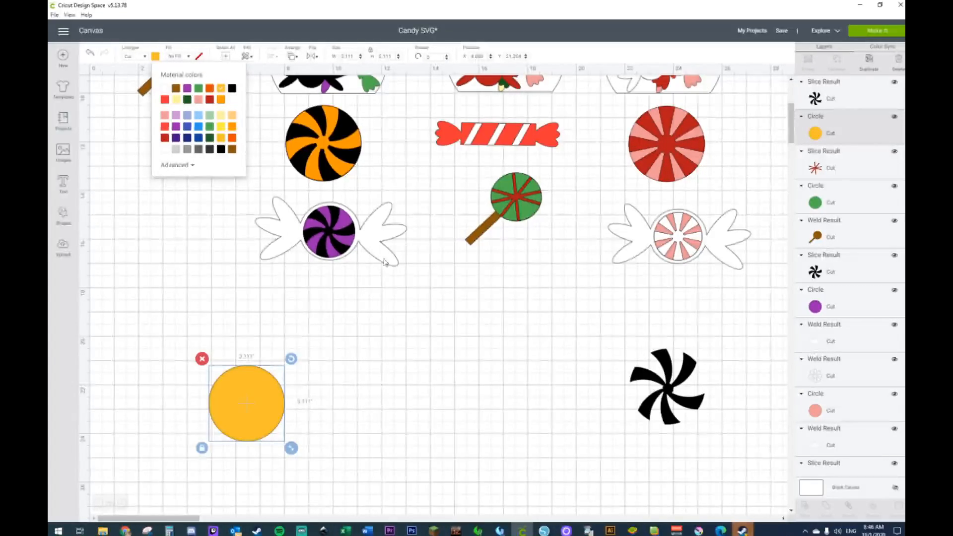
{"action": "left_click", "coordinate": [233, 127]}
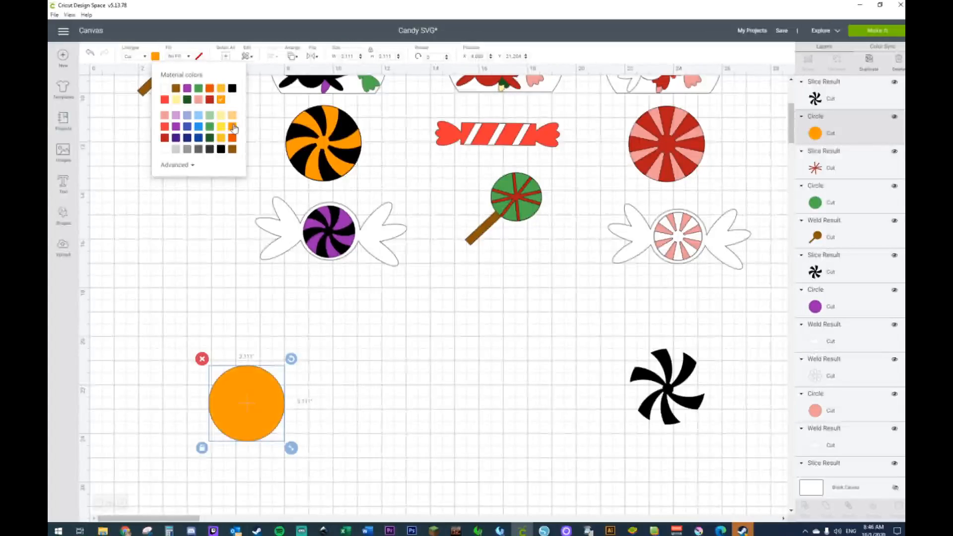
{"action": "left_click", "coordinate": [536, 351]}
Place the trimmed black swirl on the orange circle and center-align the two
{"action": "left_click_drag", "start_coordinate": [665, 397], "coordinate": [242, 414]}
{"action": "left_click", "coordinate": [190, 346]}
{"action": "left_click_drag", "start_coordinate": [174, 326], "coordinate": [291, 473]}
{"action": "left_click", "coordinate": [276, 59]}
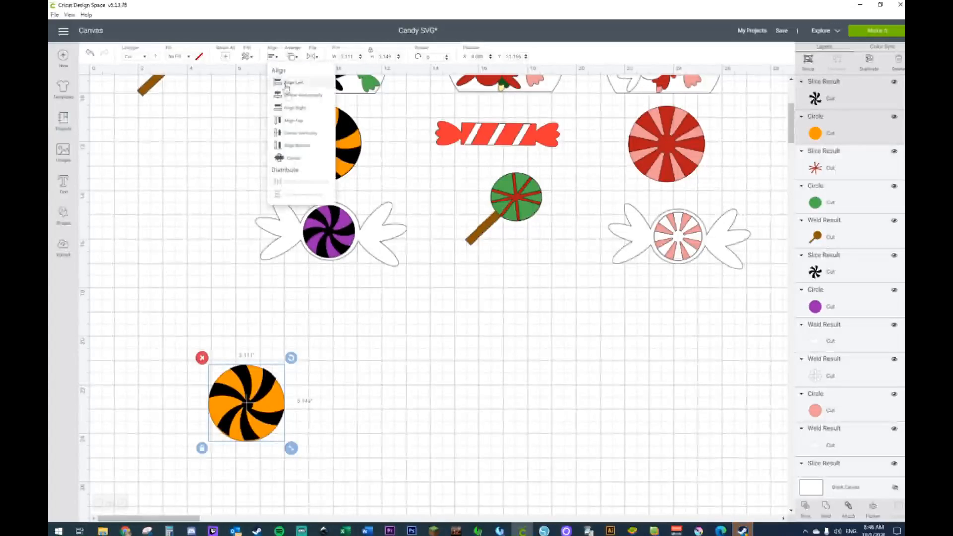
{"action": "left_click", "coordinate": [285, 156]}
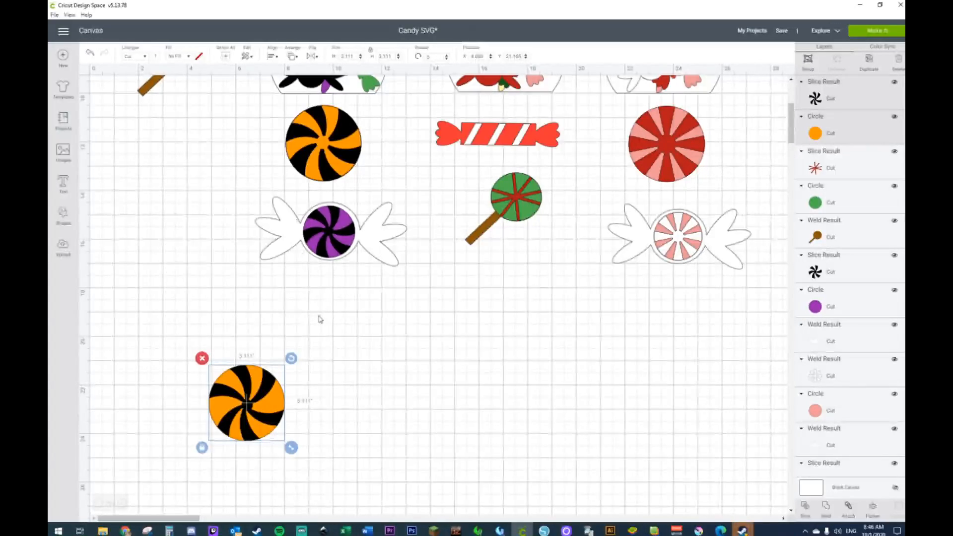
Duplicate the swirl candy, separate the copy's circle and swirl, and color the copied circle black
{"action": "key", "text": "ctrl+d"}
{"action": "left_click_drag", "start_coordinate": [255, 399], "coordinate": [505, 375]}
{"action": "left_click", "coordinate": [472, 347]}
{"action": "left_click", "coordinate": [347, 397]}
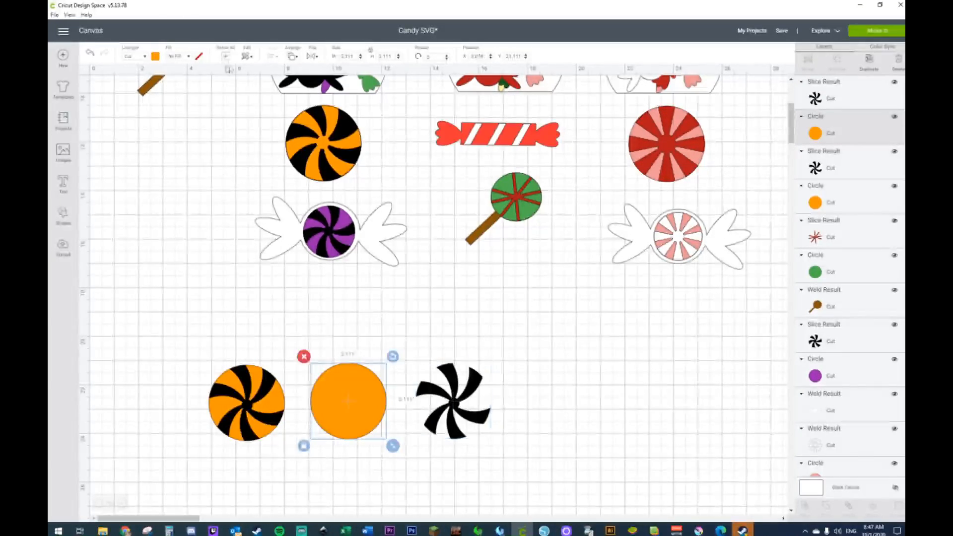
{"action": "left_click", "coordinate": [157, 56]}
{"action": "left_click", "coordinate": [233, 89]}
Color the copied swirl orange and fit it over the black circle to make an inverted swirl candy
{"action": "left_click", "coordinate": [461, 411]}
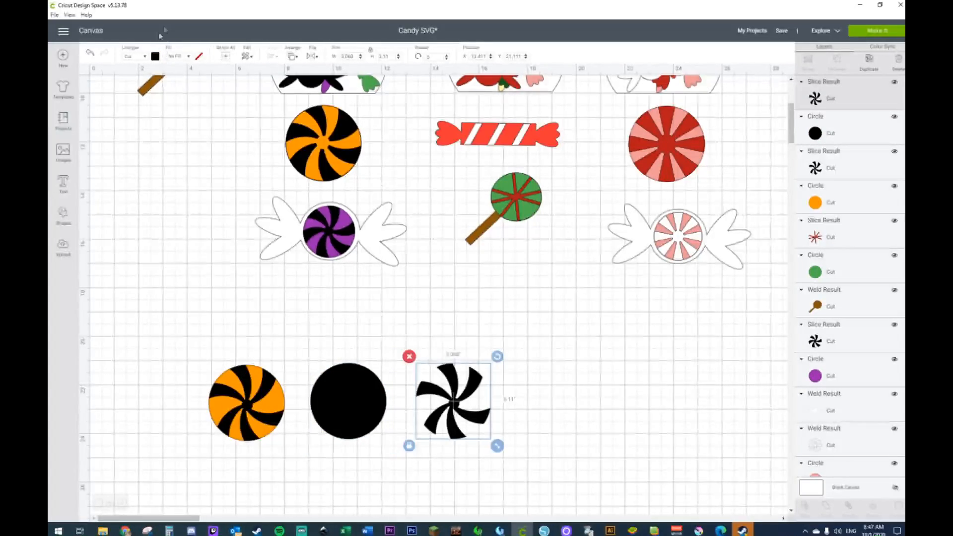
{"action": "left_click", "coordinate": [156, 56]}
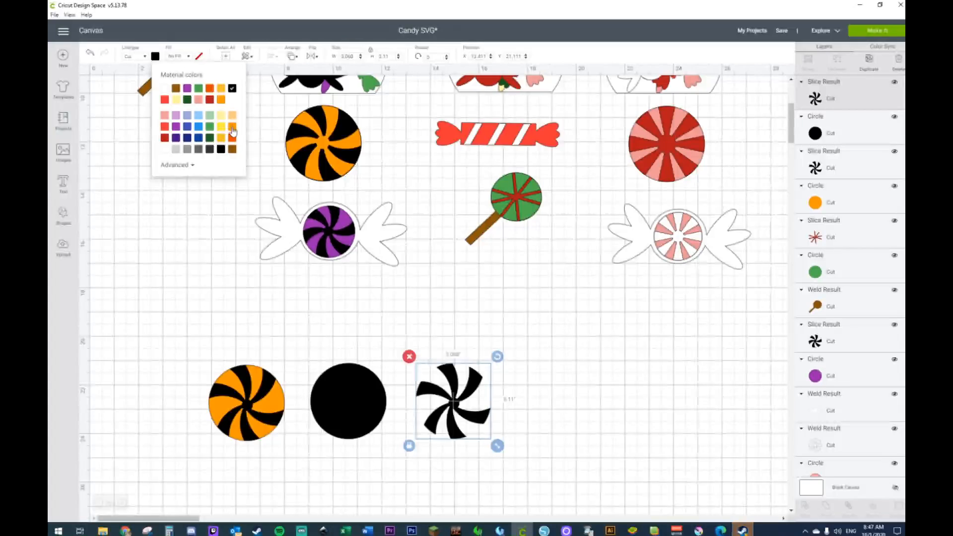
{"action": "left_click", "coordinate": [233, 127]}
{"action": "left_click_drag", "start_coordinate": [460, 407], "coordinate": [354, 406]}
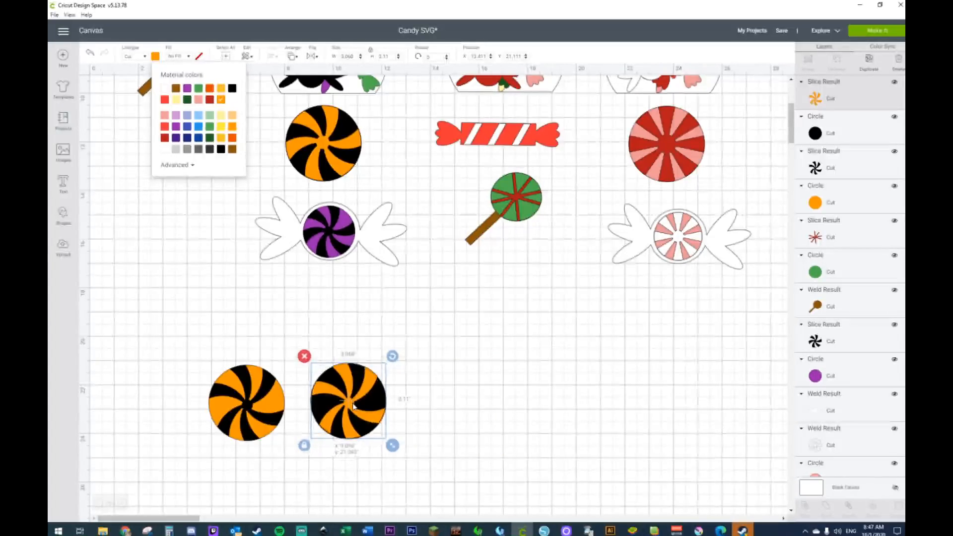
{"action": "left_click", "coordinate": [431, 378]}
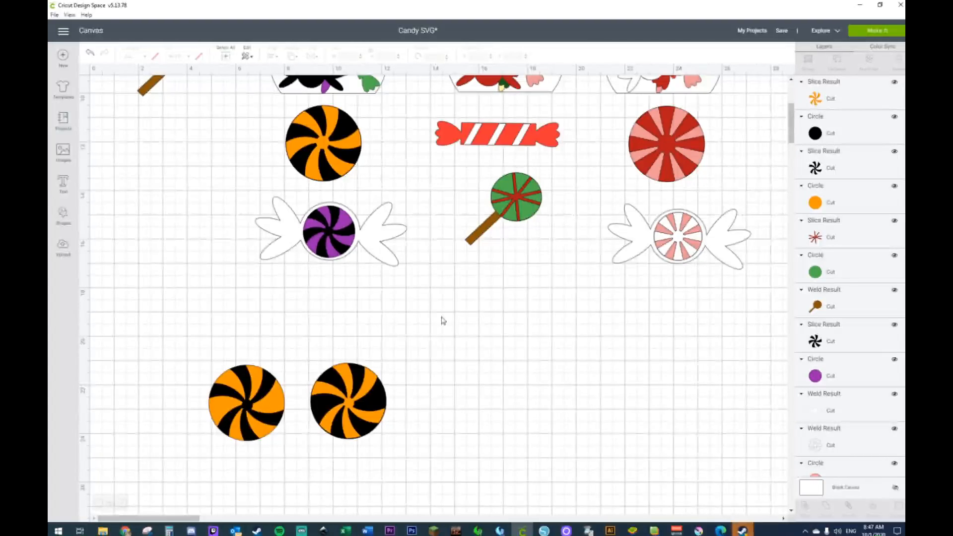
{"action": "left_click_drag", "start_coordinate": [432, 352], "coordinate": [350, 421]}
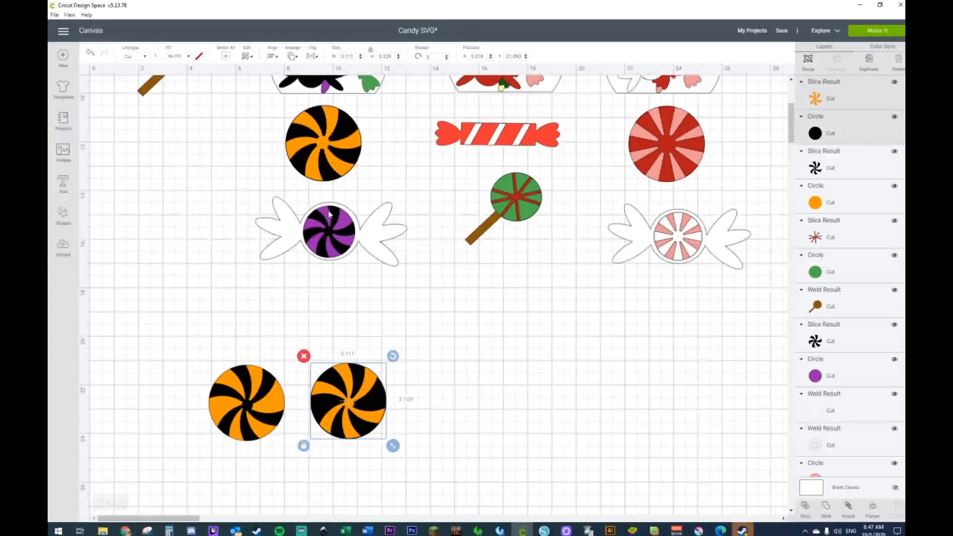
{"action": "left_click", "coordinate": [475, 412]}
{"action": "left_click_drag", "start_coordinate": [359, 328], "coordinate": [364, 449]}
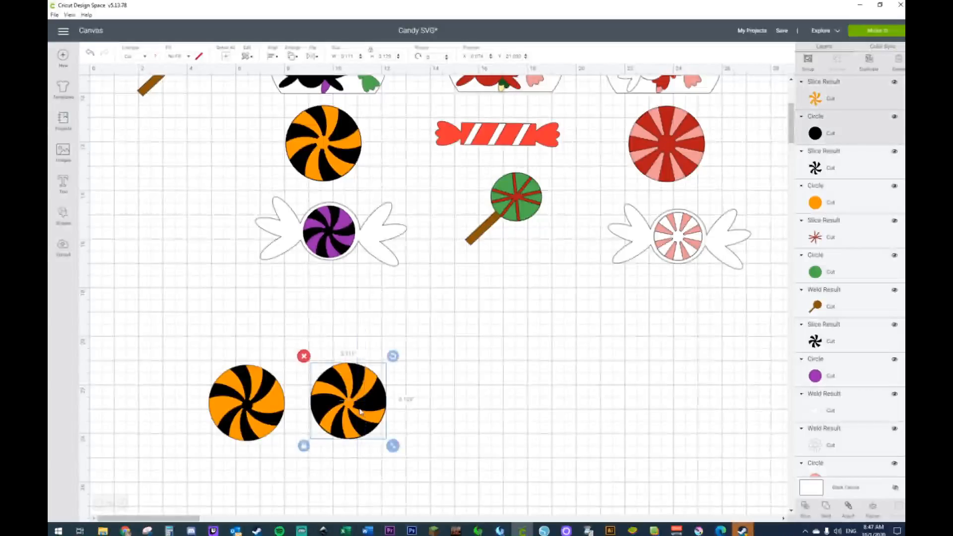
Copy the orange wrapped candy and place the copy in the blank area beside the two swirl candies
{"action": "left_click", "coordinate": [284, 260]}
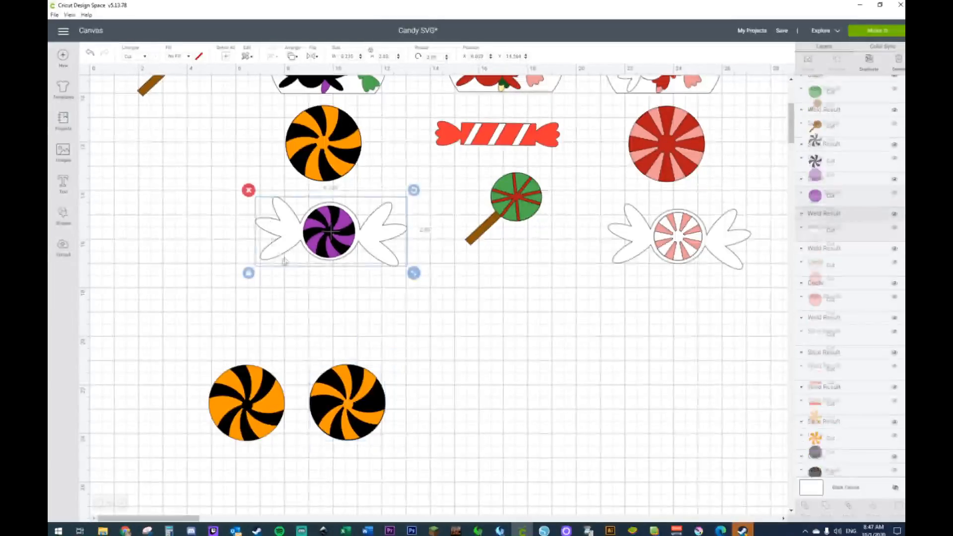
{"action": "scroll", "coordinate": [159, 287], "scroll_direction": "up", "scroll_amount": 5}
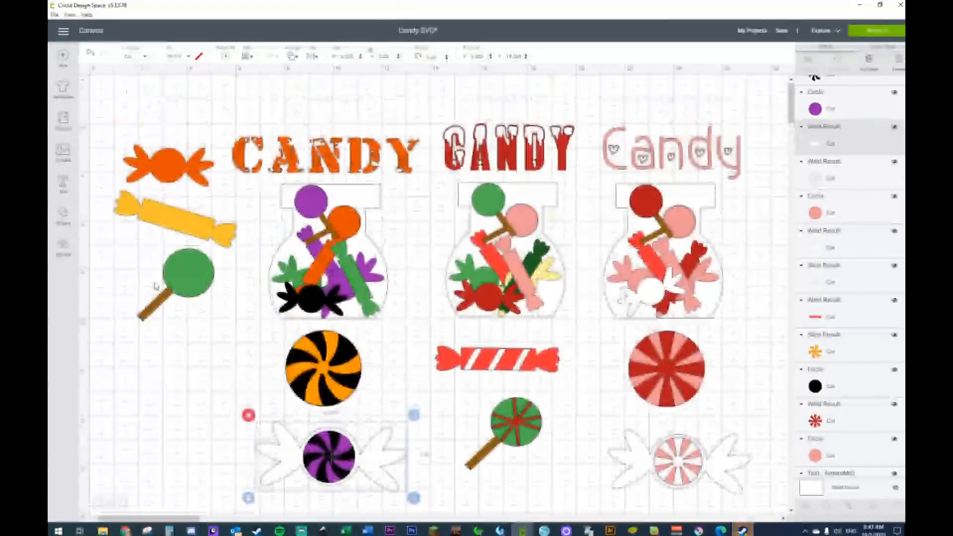
{"action": "left_click", "coordinate": [149, 169]}
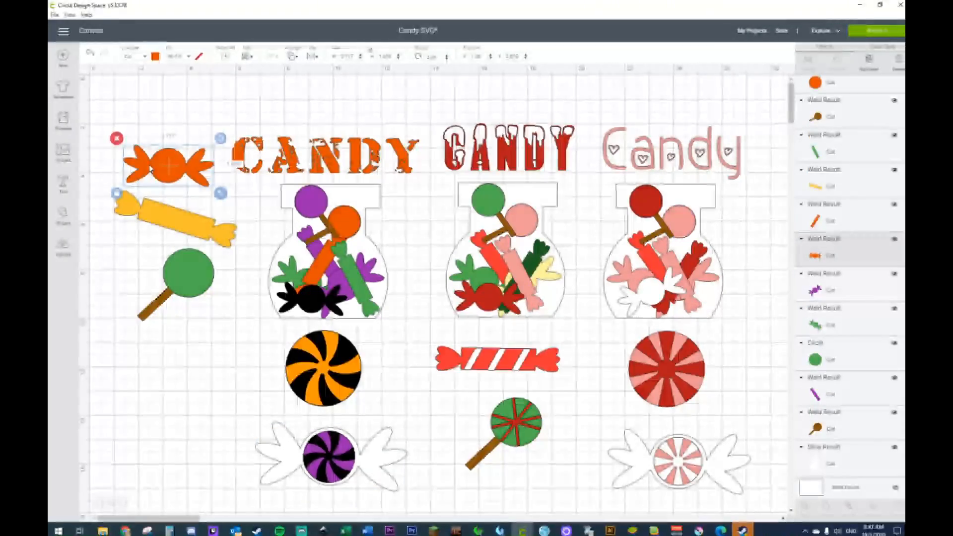
{"action": "key", "text": "ctrl+c"}
{"action": "key", "text": "ctrl+v"}
{"action": "left_click_drag", "start_coordinate": [151, 170], "coordinate": [415, 500]}
{"action": "scroll", "coordinate": [415, 500], "scroll_direction": "down", "scroll_amount": 7}
{"action": "left_click_drag", "start_coordinate": [376, 149], "coordinate": [493, 217]}
Enlarge the copied wrapped candy to about 7" wide and color it white
{"action": "left_click_drag", "start_coordinate": [545, 246], "coordinate": [625, 281]}
{"action": "left_click", "coordinate": [155, 57]}
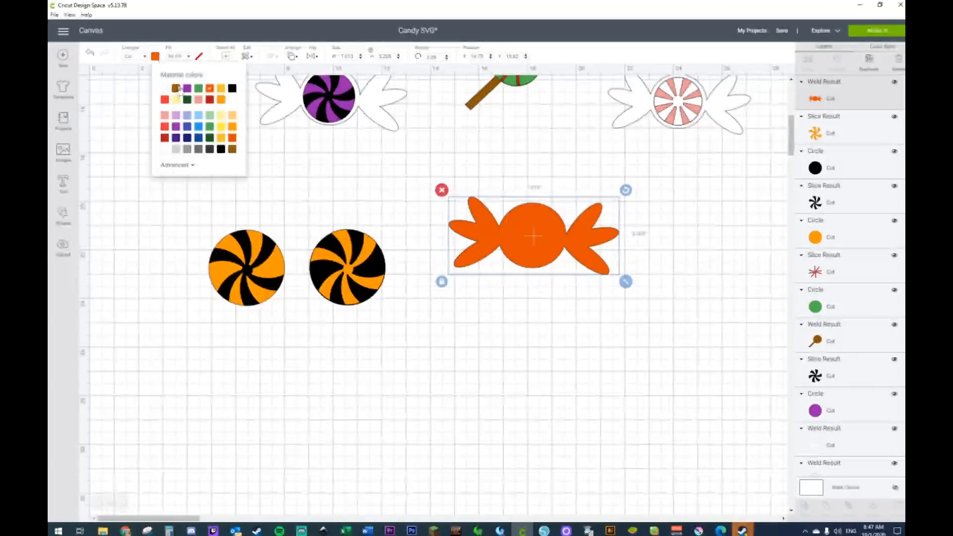
{"action": "left_click", "coordinate": [164, 88]}
{"action": "left_click", "coordinate": [409, 288]}
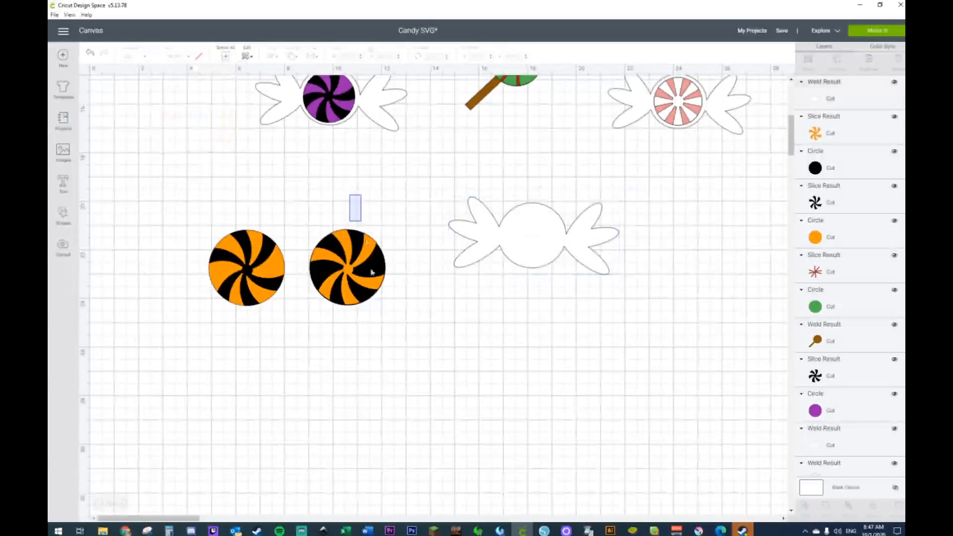
Move the black candy with the orange swirl onto the white wrapper and send it to the front
{"action": "left_click", "coordinate": [376, 305]}
{"action": "left_click_drag", "start_coordinate": [364, 276], "coordinate": [544, 287]}
{"action": "right_click", "coordinate": [541, 288]}
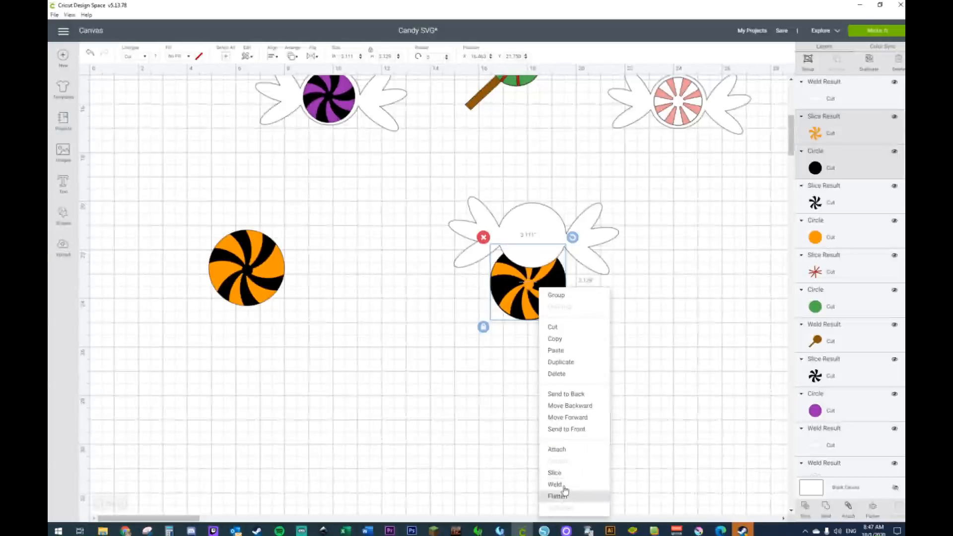
{"action": "left_click", "coordinate": [570, 429]}
Shrink the swirl candy and center it inside the wrapper's round middle, leaving a thin white border
{"action": "left_click_drag", "start_coordinate": [571, 331], "coordinate": [559, 318]}
{"action": "left_click_drag", "start_coordinate": [526, 290], "coordinate": [533, 247]}
{"action": "left_click_drag", "start_coordinate": [570, 275], "coordinate": [569, 273]}
{"action": "left_click_drag", "start_coordinate": [526, 238], "coordinate": [527, 238]}
{"action": "left_click", "coordinate": [527, 311]}
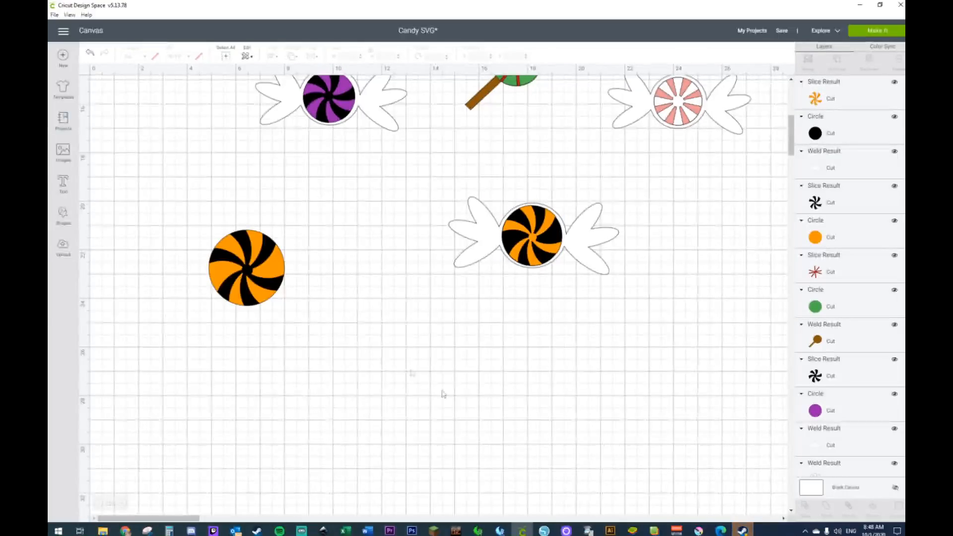
Delete the practice swirl candy and wrapped swirl candy from the area below the finished designs
{"action": "scroll", "coordinate": [354, 304], "scroll_direction": "up", "scroll_amount": 5}
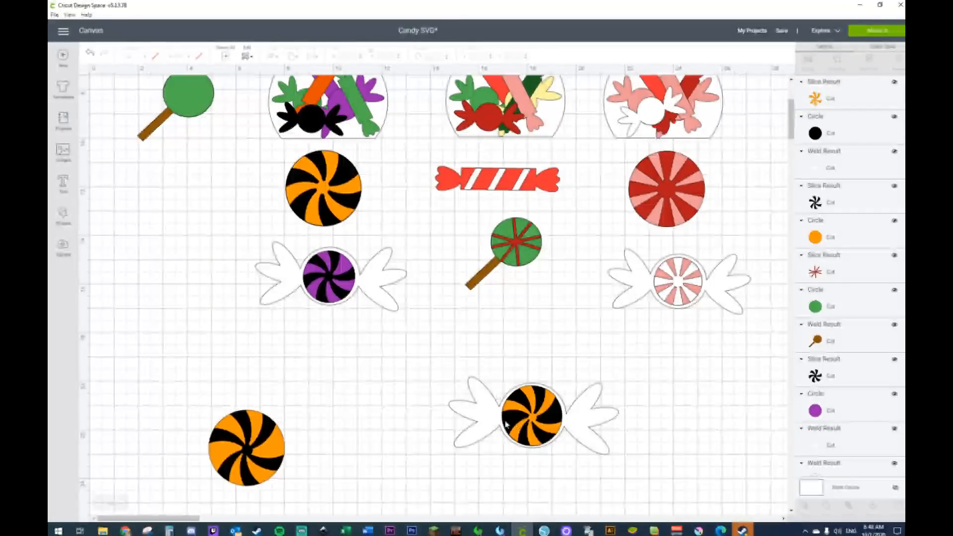
{"action": "left_click", "coordinate": [506, 424]}
{"action": "left_click_drag", "start_coordinate": [507, 425], "coordinate": [423, 438]}
{"action": "left_click_drag", "start_coordinate": [368, 413], "coordinate": [427, 499]}
{"action": "key", "text": "Delete"}
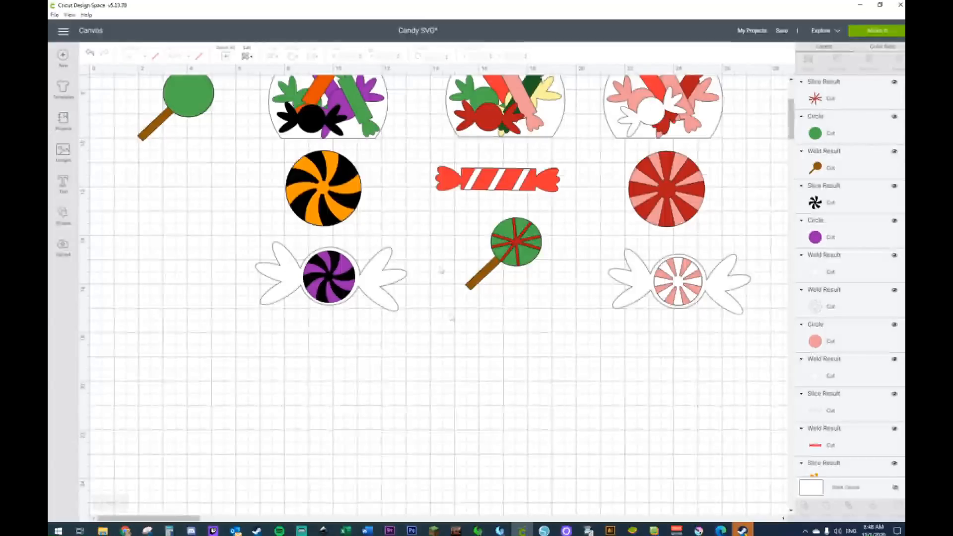
{"action": "scroll", "coordinate": [311, 177], "scroll_direction": "down", "scroll_amount": 3}
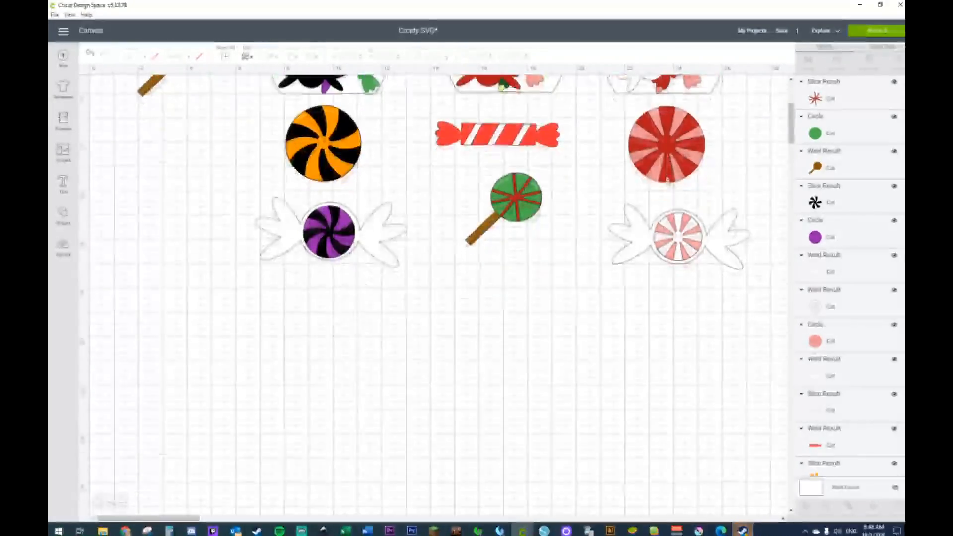
Duplicate the yellow wrapped candy bar, place the copy below the green-and-red lollipop, and rotate it until it is nearly level
{"action": "scroll", "coordinate": [667, 179], "scroll_direction": "down", "scroll_amount": 1}
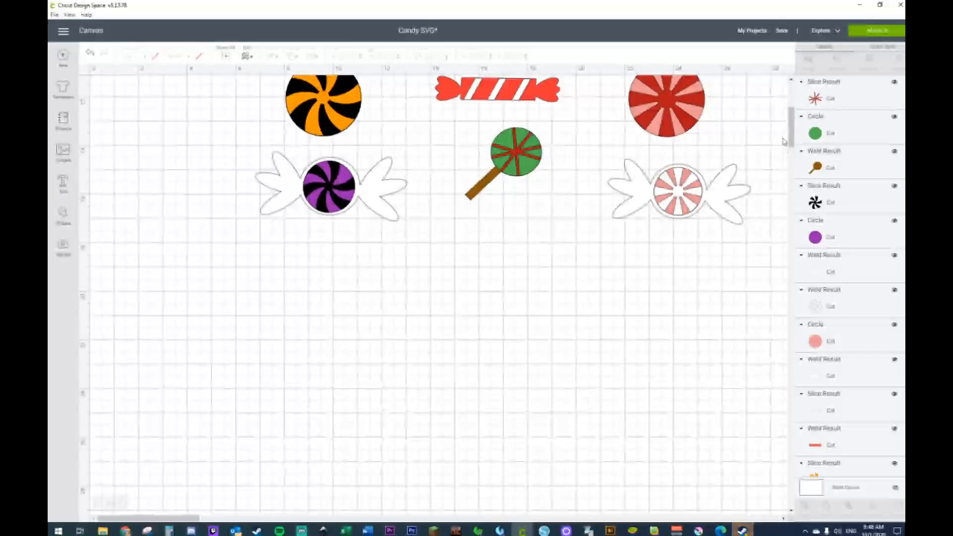
{"action": "scroll", "coordinate": [646, 293], "scroll_direction": "down", "scroll_amount": 2}
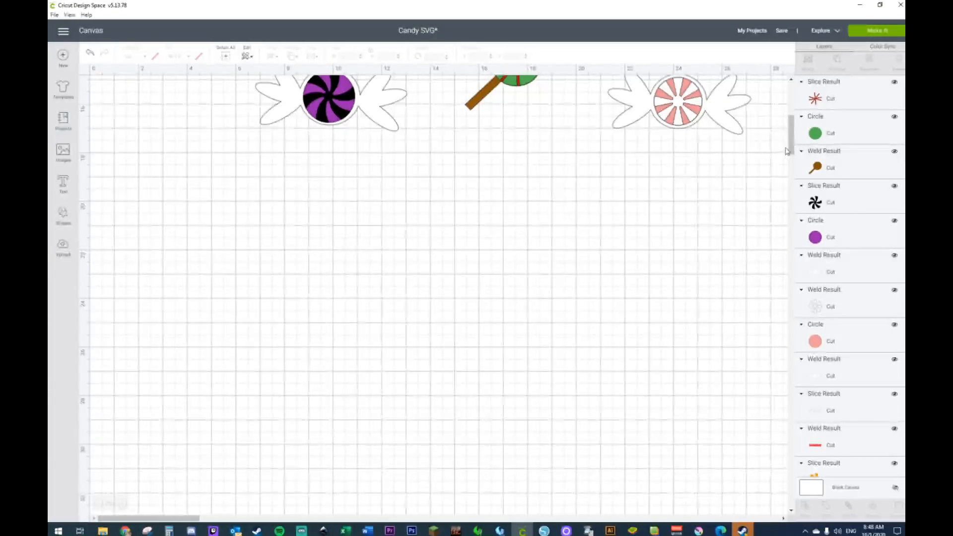
{"action": "left_click_drag", "start_coordinate": [790, 147], "coordinate": [790, 116]}
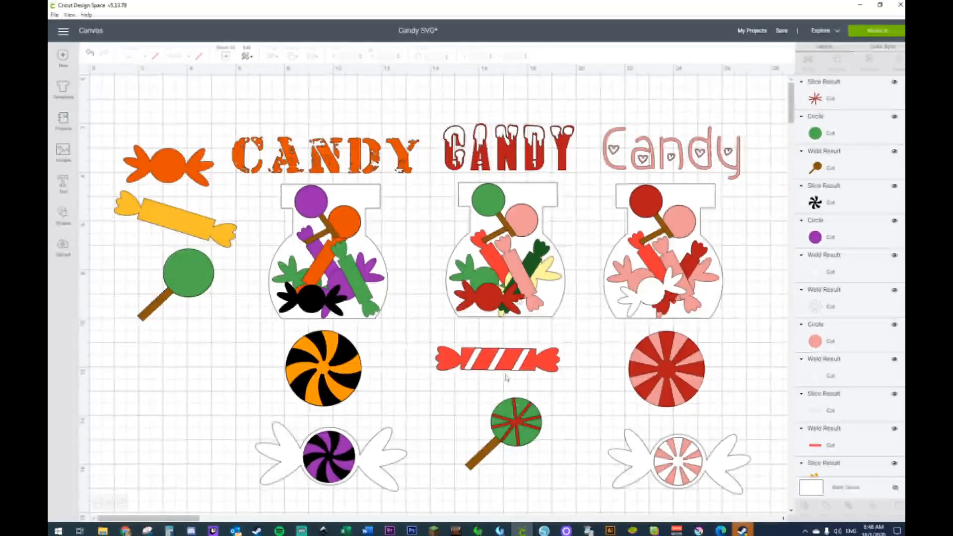
{"action": "left_click_drag", "start_coordinate": [795, 114], "coordinate": [794, 127]}
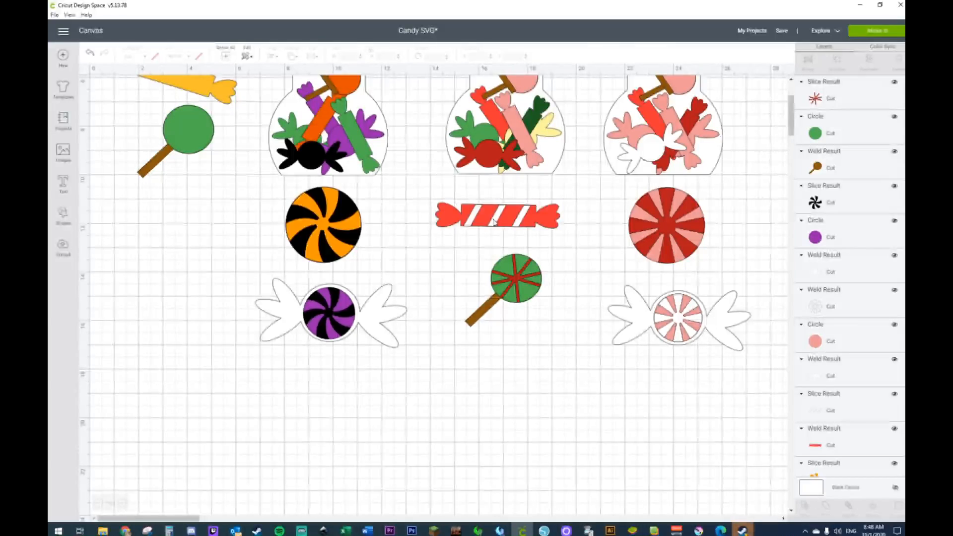
{"action": "left_click", "coordinate": [177, 91]}
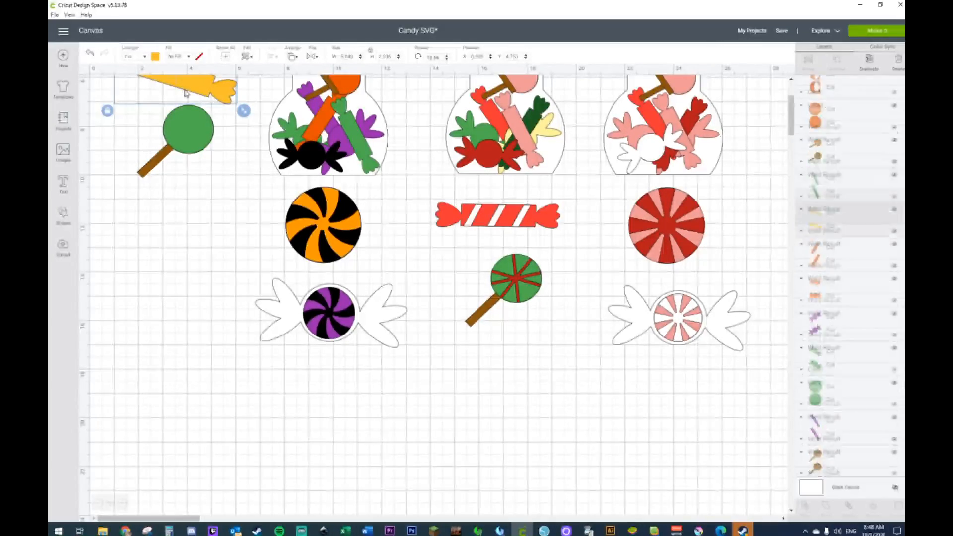
{"action": "key", "text": "ctrl+d"}
{"action": "left_click_drag", "start_coordinate": [218, 112], "coordinate": [550, 423]}
{"action": "left_click_drag", "start_coordinate": [587, 369], "coordinate": [571, 346]}
{"action": "left_click_drag", "start_coordinate": [540, 422], "coordinate": [518, 393]}
{"action": "left_click_drag", "start_coordinate": [577, 365], "coordinate": [576, 364]}
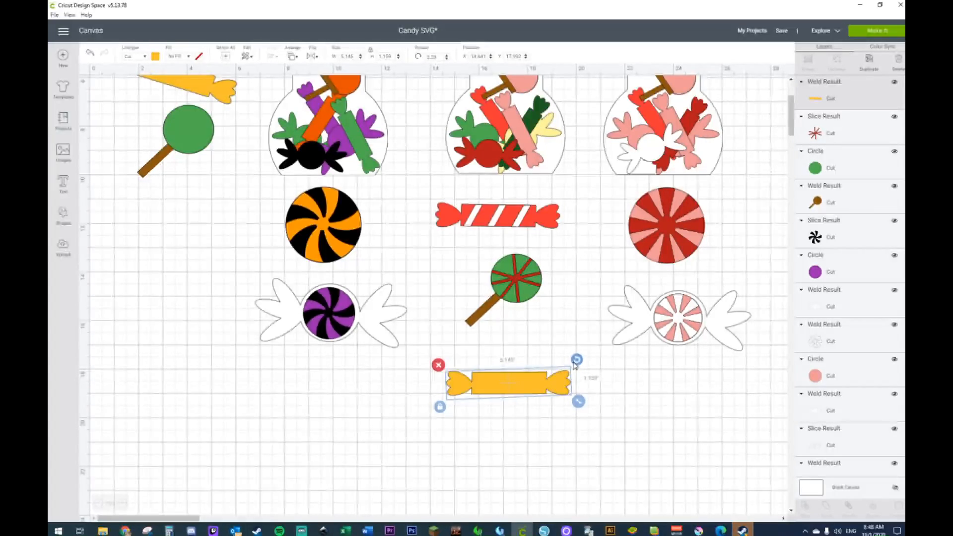
{"action": "left_click", "coordinate": [576, 442]}
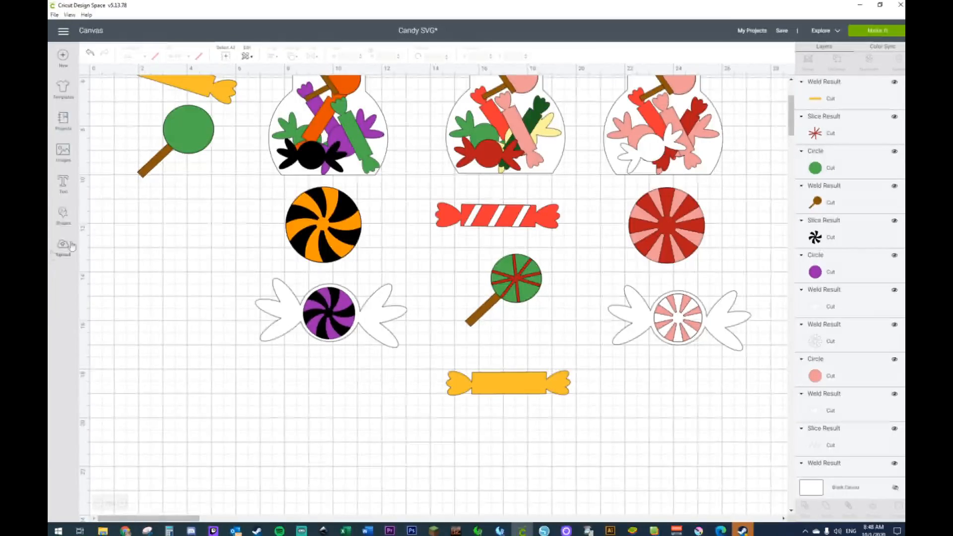
Add a square, stretch it into a narrow upright bar, tilt it about 22.5°, and place it in the empty area beside the yellow candy
{"action": "left_click", "coordinate": [67, 221]}
{"action": "left_click", "coordinate": [104, 160]}
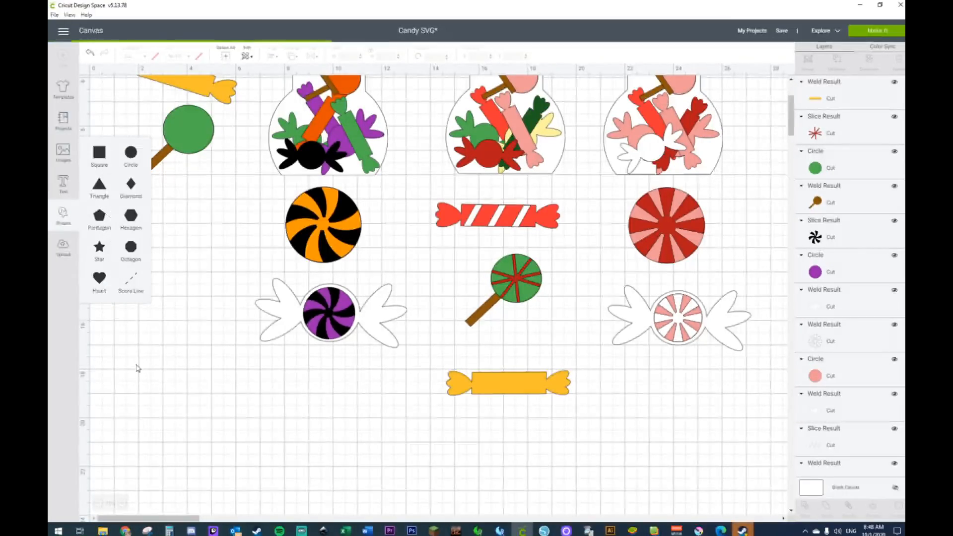
{"action": "left_click_drag", "start_coordinate": [185, 188], "coordinate": [138, 485]}
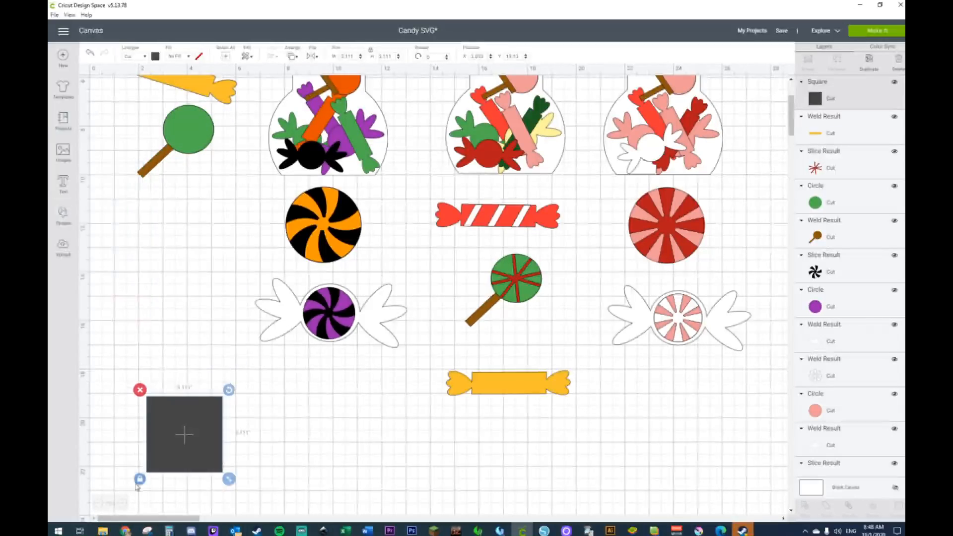
{"action": "left_click_drag", "start_coordinate": [231, 485], "coordinate": [167, 482]}
{"action": "left_click_drag", "start_coordinate": [167, 391], "coordinate": [185, 399]}
{"action": "left_click_drag", "start_coordinate": [147, 430], "coordinate": [271, 433]}
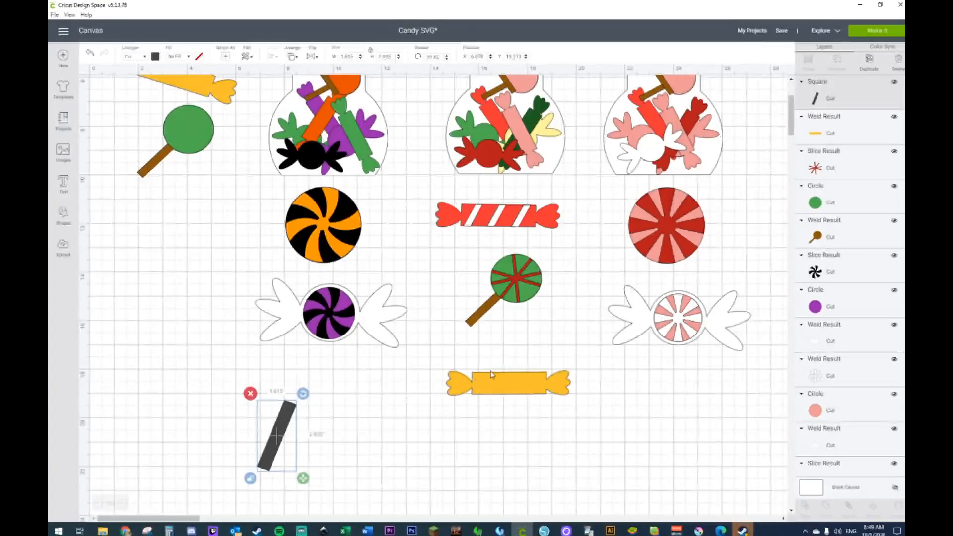
Color the copied candy bar green and the slanted bar dark red
{"action": "left_click", "coordinate": [489, 369]}
{"action": "left_click", "coordinate": [491, 390]}
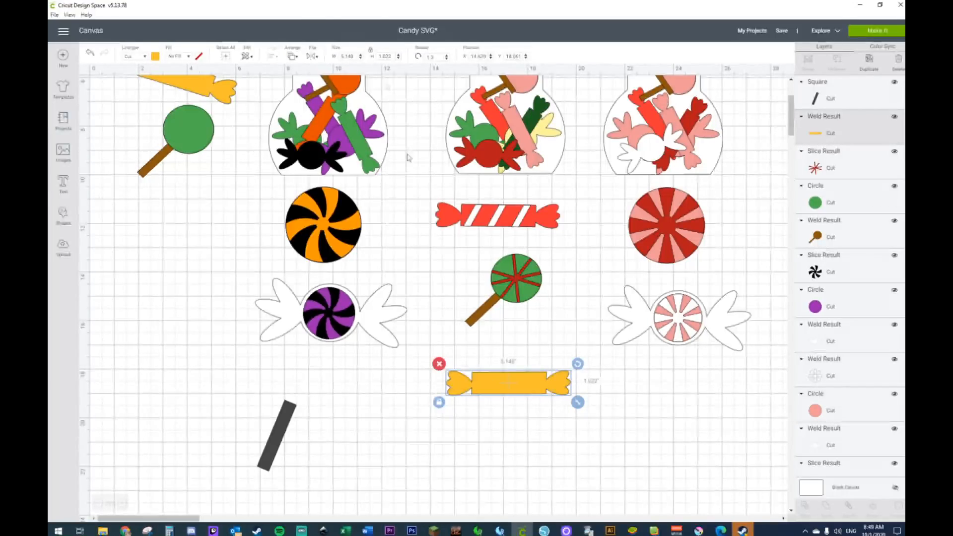
{"action": "left_click", "coordinate": [156, 58]}
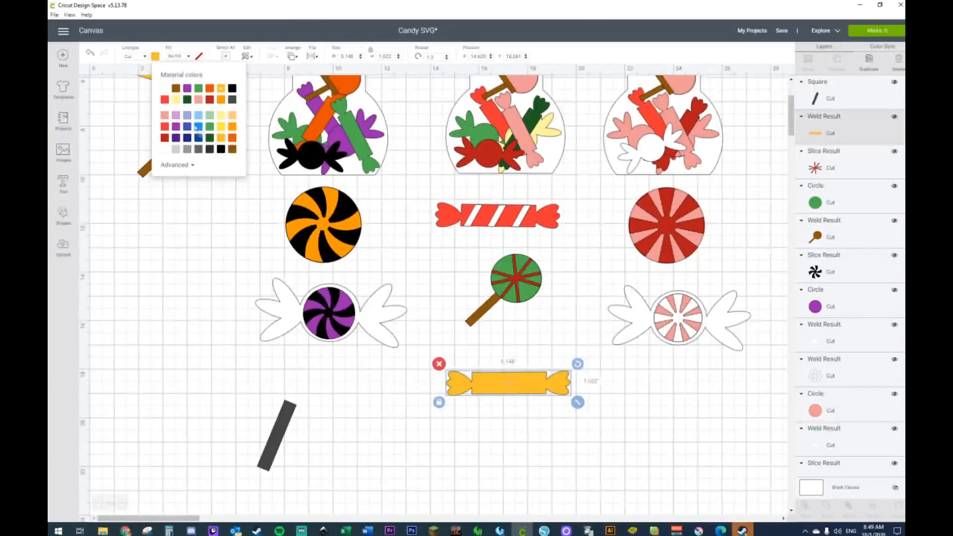
{"action": "left_click", "coordinate": [209, 127]}
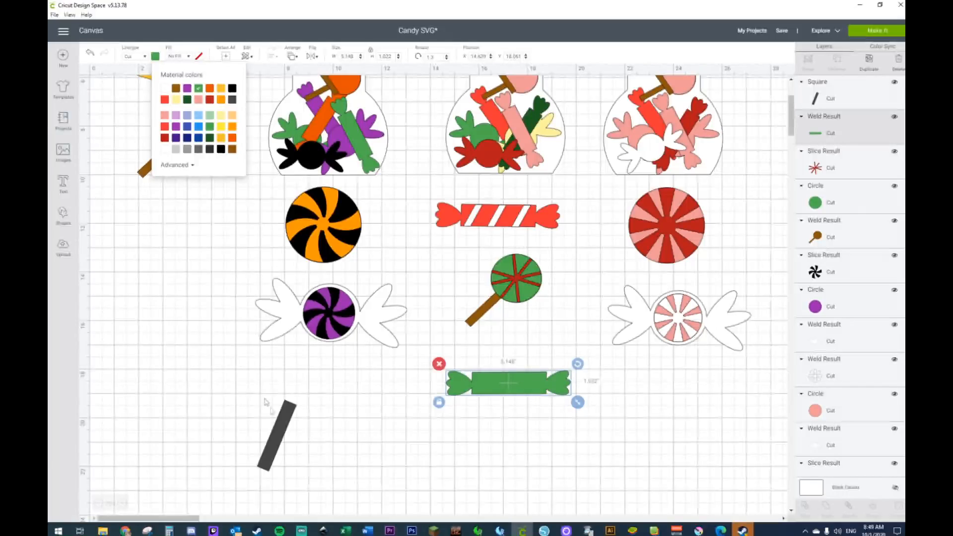
{"action": "left_click", "coordinate": [277, 433]}
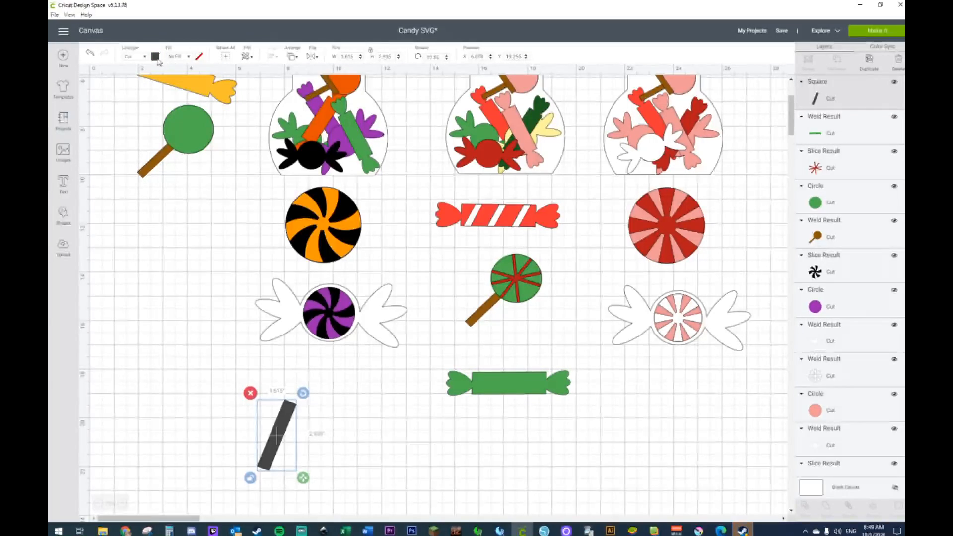
{"action": "left_click", "coordinate": [156, 58]}
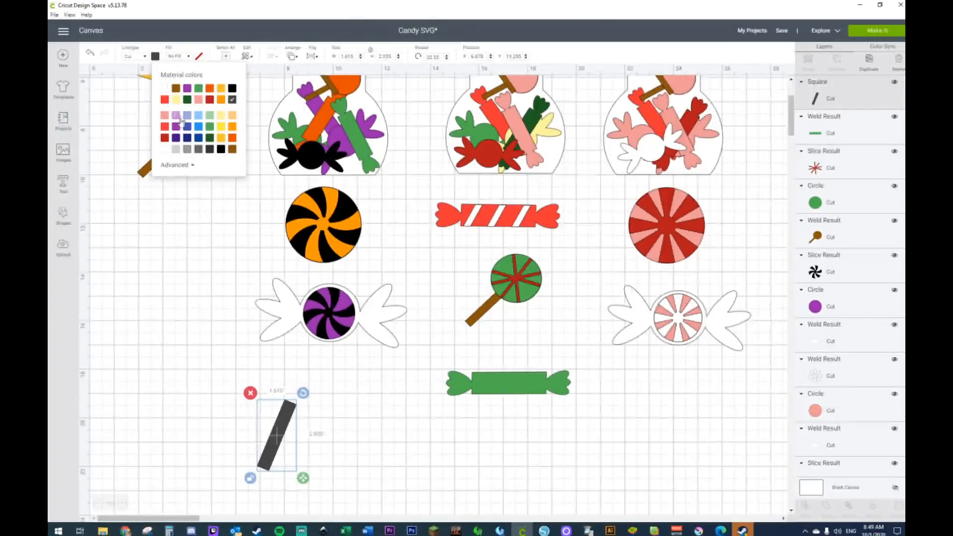
{"action": "left_click", "coordinate": [210, 100]}
Tilt the red bar to about 40° and lay it across the left part of the green candy's body
{"action": "left_click_drag", "start_coordinate": [281, 430], "coordinate": [467, 428]}
{"action": "left_click_drag", "start_coordinate": [501, 399], "coordinate": [507, 407]}
{"action": "left_click_drag", "start_coordinate": [462, 443], "coordinate": [555, 453]}
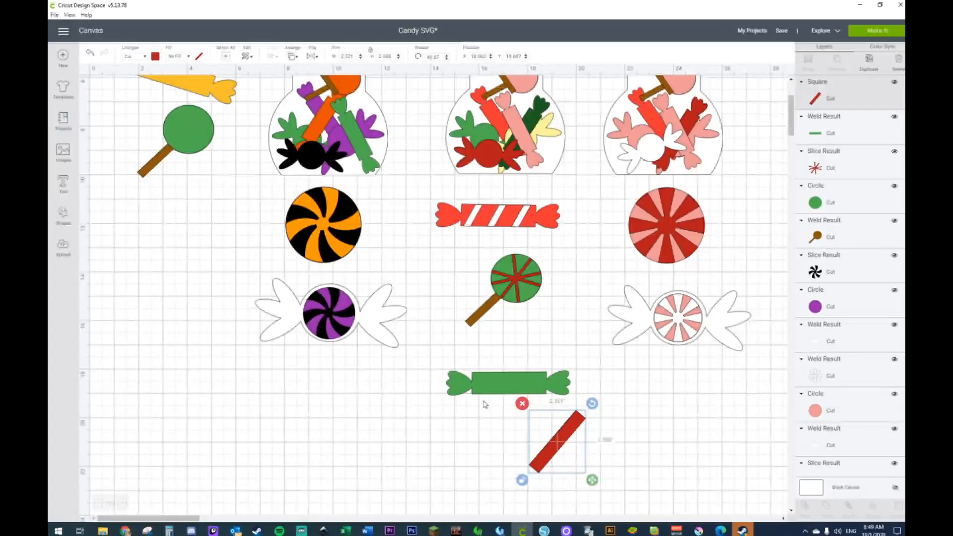
{"action": "left_click_drag", "start_coordinate": [555, 447], "coordinate": [492, 380]}
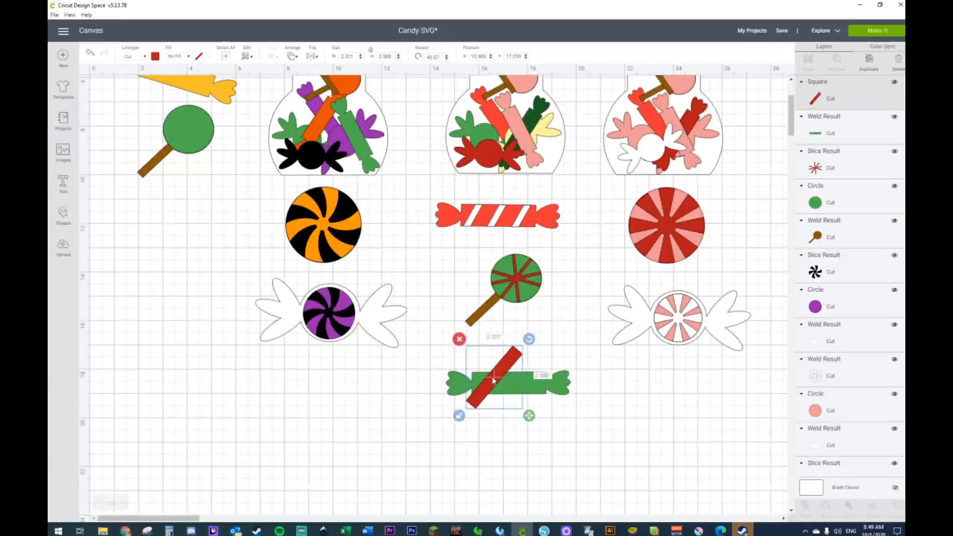
Paste two copies of the red bar and space them evenly across the green candy as parallel diagonal stripes
{"action": "key", "text": "ctrl+v"}
{"action": "left_click_drag", "start_coordinate": [509, 395], "coordinate": [544, 387]}
{"action": "key", "text": "ctrl+v"}
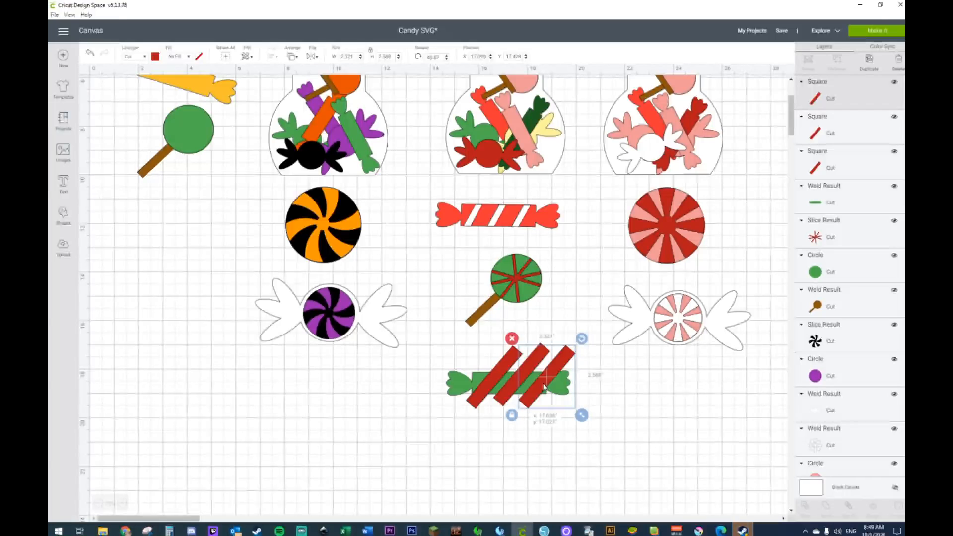
{"action": "left_click_drag", "start_coordinate": [544, 387], "coordinate": [543, 387]}
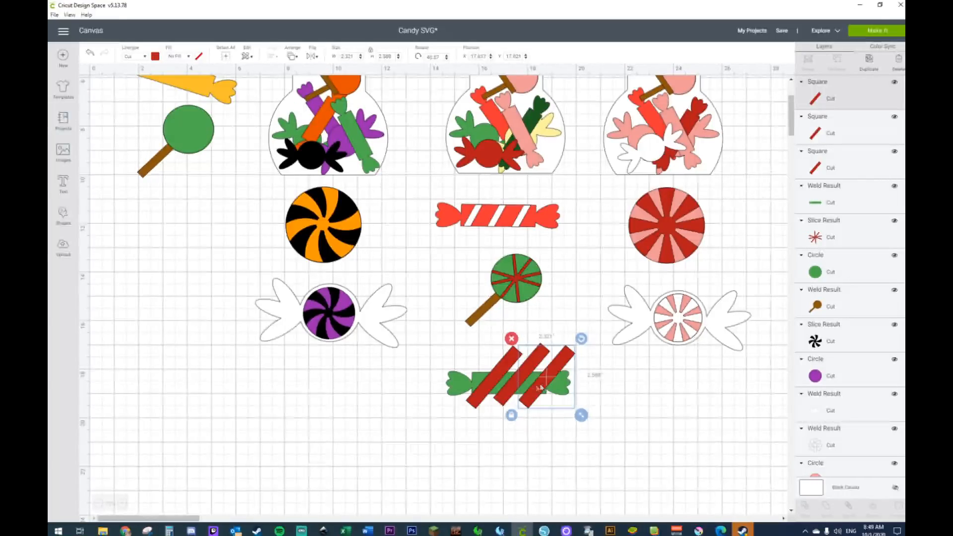
Scale the three red stripes together to about 3.56" wide and center them over the green candy's body
{"action": "left_click", "coordinate": [487, 385]}
{"action": "left_click", "coordinate": [538, 371]}
{"action": "left_click", "coordinate": [546, 353]}
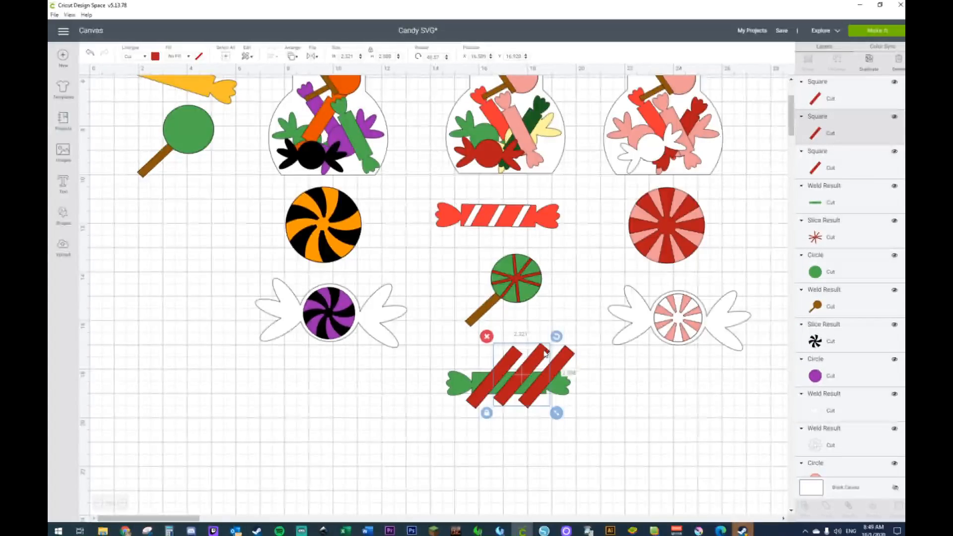
{"action": "left_click", "coordinate": [571, 354], "text": "shift"}
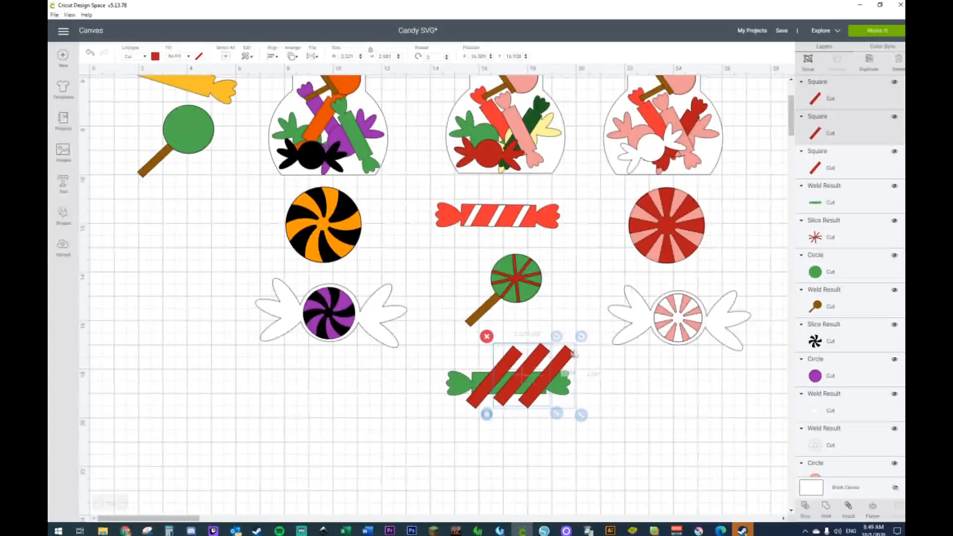
{"action": "left_click", "coordinate": [479, 406], "text": "shift"}
{"action": "left_click_drag", "start_coordinate": [576, 418], "coordinate": [565, 406]}
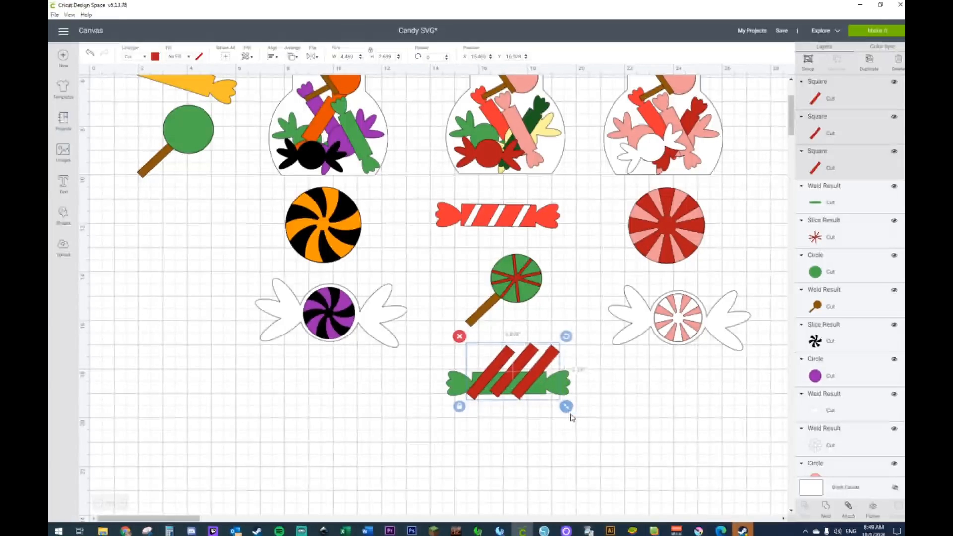
{"action": "left_click_drag", "start_coordinate": [554, 355], "coordinate": [556, 365]}
{"action": "left_click_drag", "start_coordinate": [566, 414], "coordinate": [563, 419]}
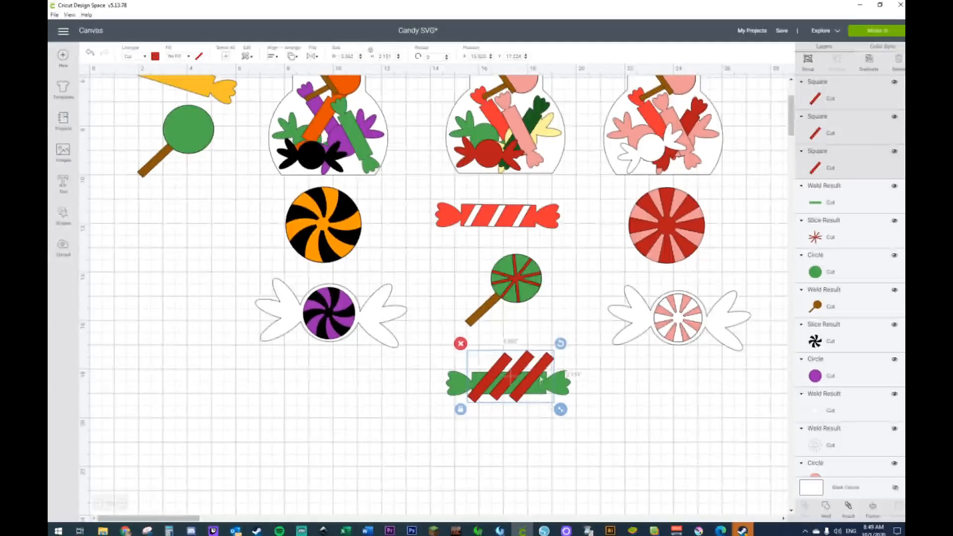
{"action": "left_click_drag", "start_coordinate": [550, 365], "coordinate": [547, 367]}
{"action": "left_click", "coordinate": [545, 439]}
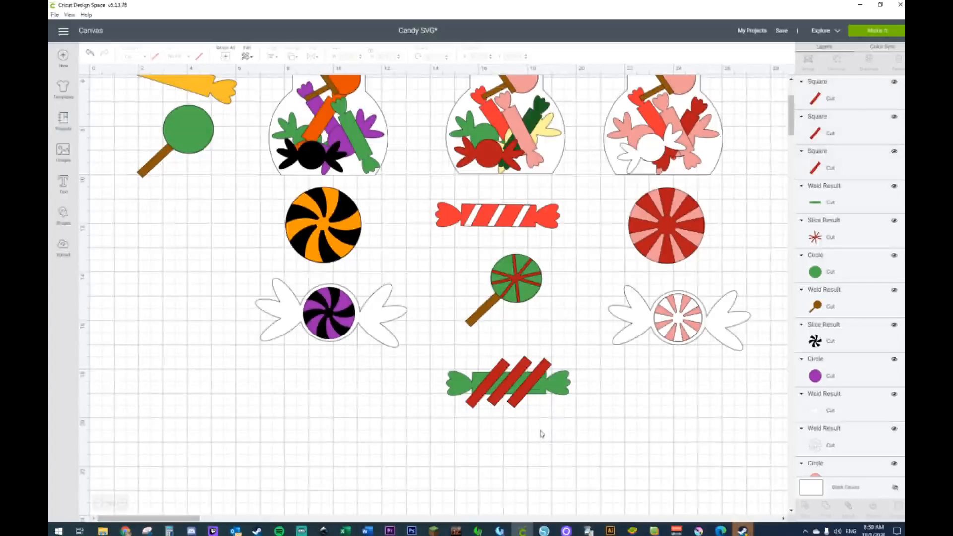
Duplicate the green candy and place the plain copy below the striped one
{"action": "left_click", "coordinate": [450, 379]}
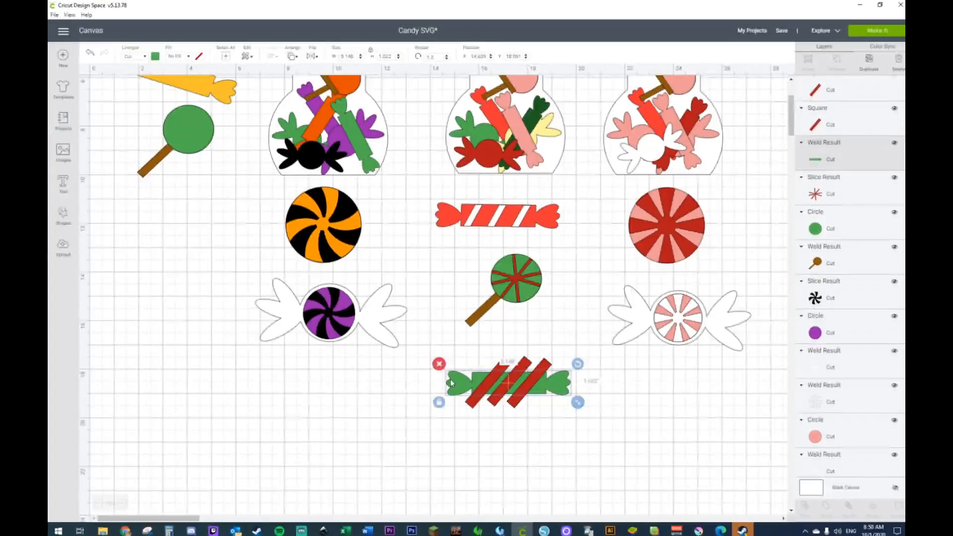
{"action": "left_click_drag", "start_coordinate": [460, 398], "coordinate": [455, 453]}
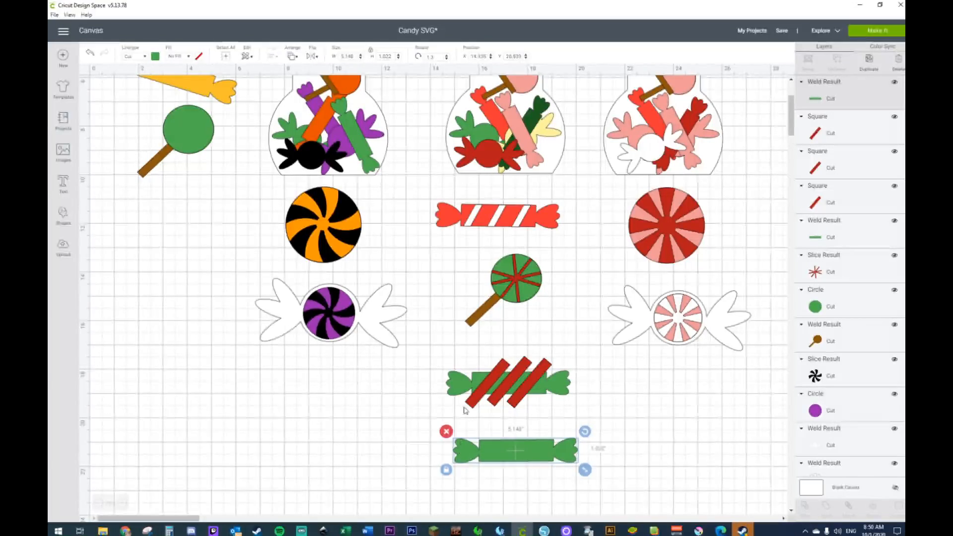
{"action": "left_click_drag", "start_coordinate": [419, 355], "coordinate": [441, 393]}
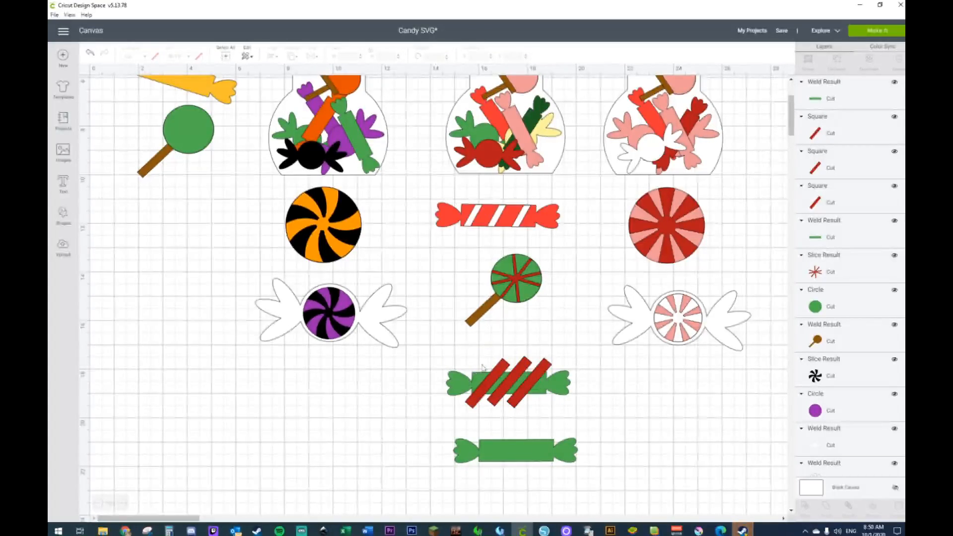
Weld the three red stripes into a single shape
{"action": "left_click", "coordinate": [499, 364]}
{"action": "left_click", "coordinate": [469, 404]}
{"action": "left_click", "coordinate": [529, 365], "text": "shift"}
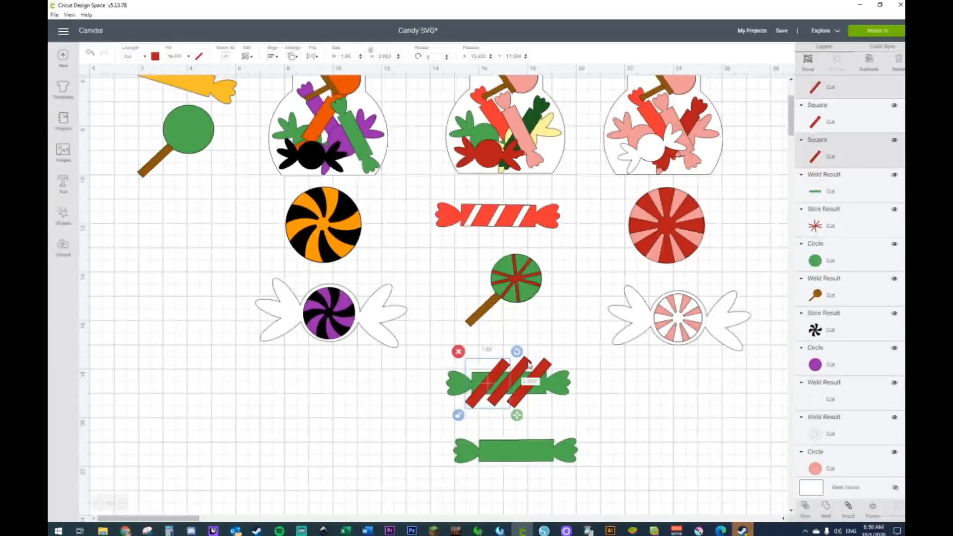
{"action": "left_click", "coordinate": [546, 364], "text": "shift"}
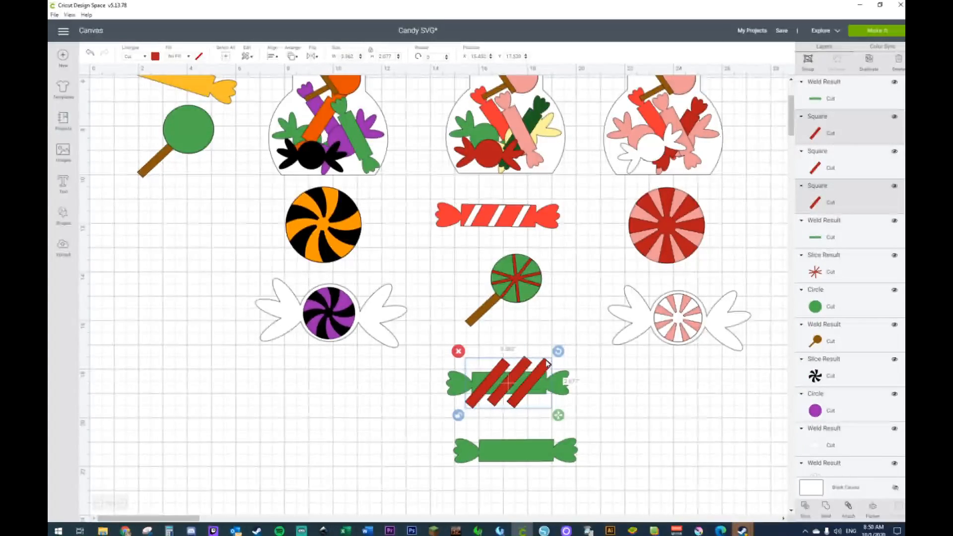
{"action": "left_click", "coordinate": [819, 168], "text": "shift"}
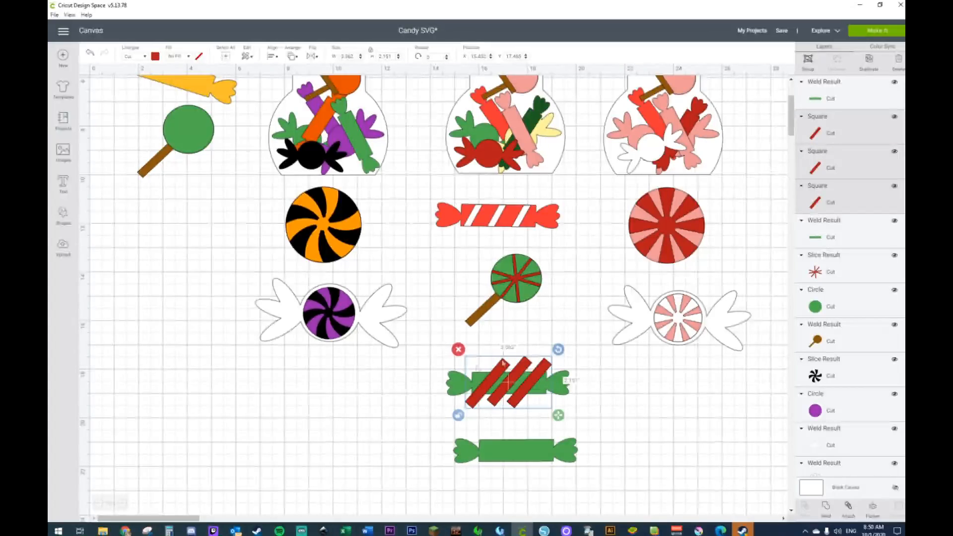
{"action": "right_click", "coordinate": [526, 368]}
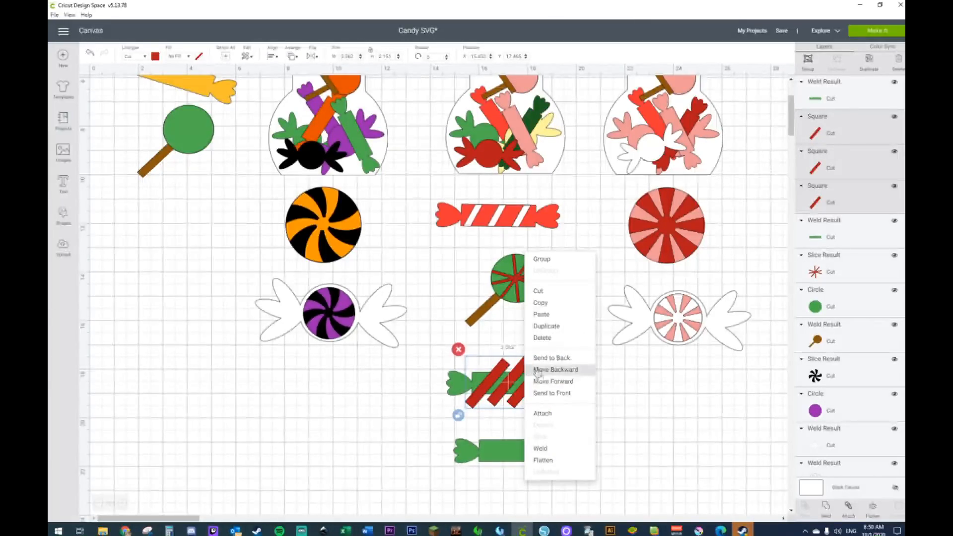
{"action": "left_click", "coordinate": [541, 449]}
Slice the welded stripes with the green candy and move the trimmed red stripes onto the plain green copy
{"action": "left_click_drag", "start_coordinate": [432, 357], "coordinate": [600, 421]}
{"action": "right_click", "coordinate": [530, 388]}
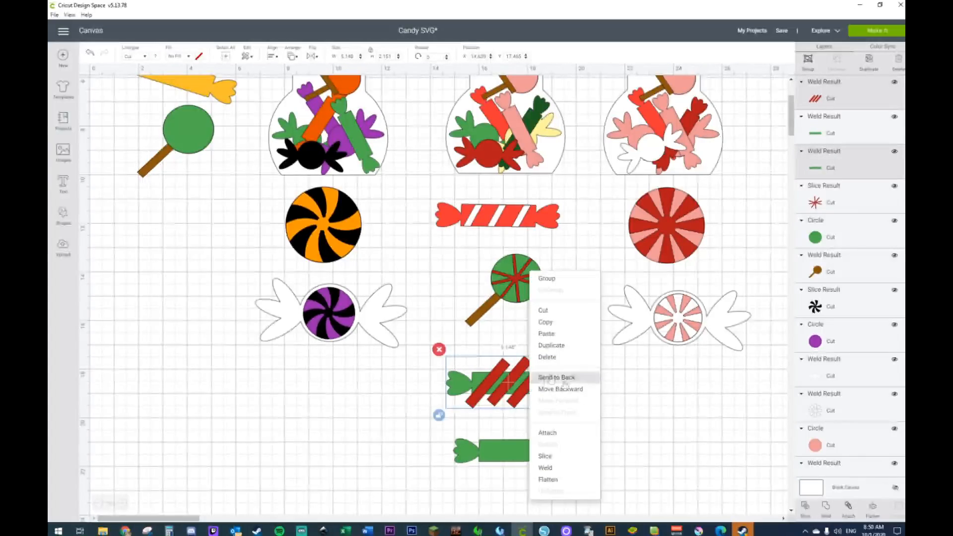
{"action": "left_click", "coordinate": [551, 459]}
{"action": "left_click_drag", "start_coordinate": [484, 391], "coordinate": [494, 458]}
Delete the leftover slice pieces and move the finished striped candy up beneath the lollipop
{"action": "left_click_drag", "start_coordinate": [433, 349], "coordinate": [571, 404]}
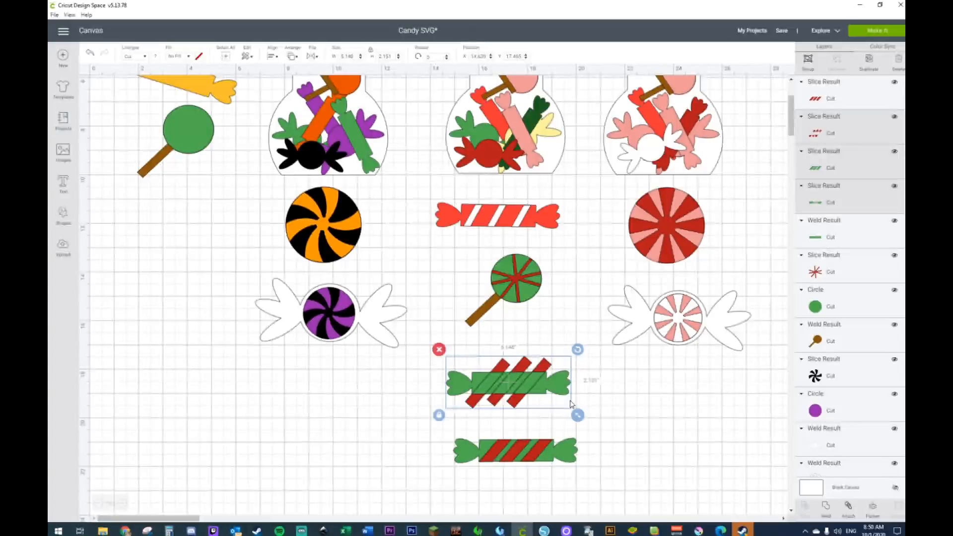
{"action": "key", "text": "Delete"}
{"action": "mouse_move", "coordinate": [444, 407]}
{"action": "left_mouse_down"}
{"action": "mouse_move", "coordinate": [552, 493]}
{"action": "mouse_move", "coordinate": [524, 390]}
{"action": "left_mouse_up"}
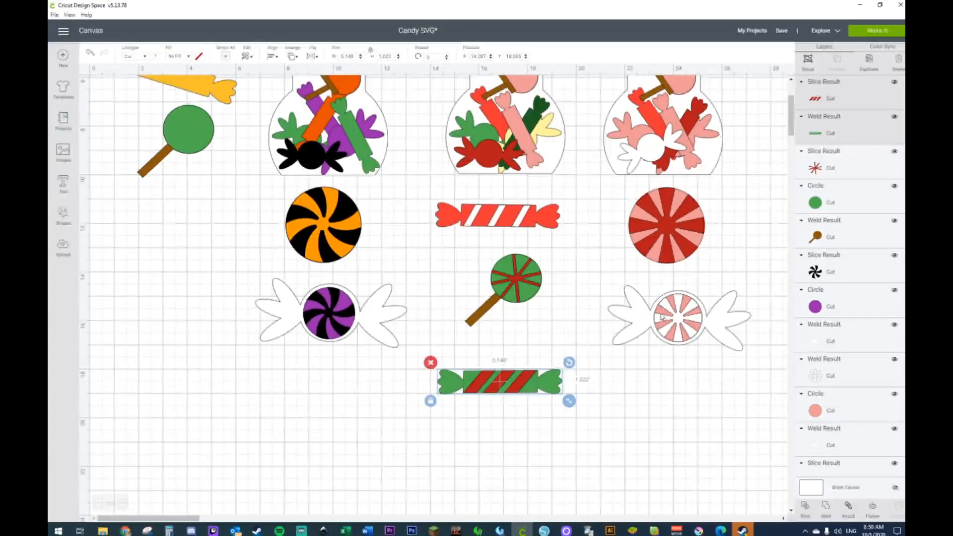
Duplicate the plain green lollipop with its brown stick and place the copy below the striped green and red candy
{"action": "left_click", "coordinate": [66, 212]}
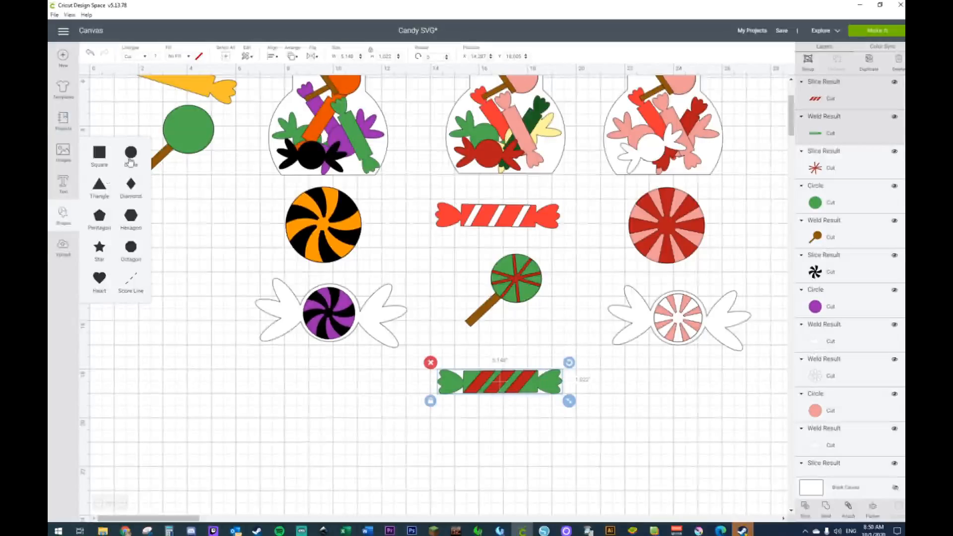
{"action": "left_click", "coordinate": [180, 189]}
{"action": "left_click_drag", "start_coordinate": [201, 180], "coordinate": [528, 452]}
{"action": "key", "text": "ctrl+c"}
{"action": "key", "text": "ctrl+v"}
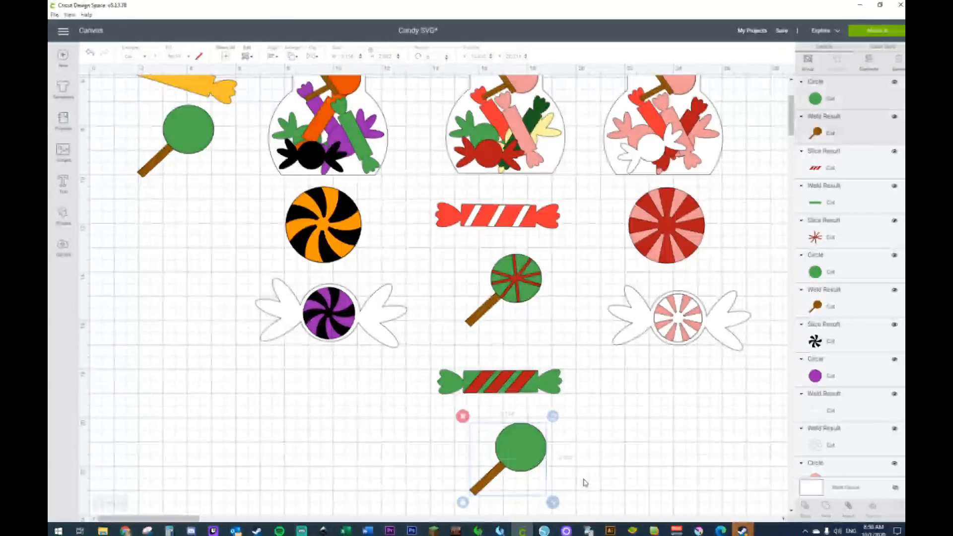
Recolor the head of the copied lollipop white
{"action": "left_click", "coordinate": [585, 483]}
{"action": "left_click", "coordinate": [538, 454]}
{"action": "right_click", "coordinate": [536, 455]}
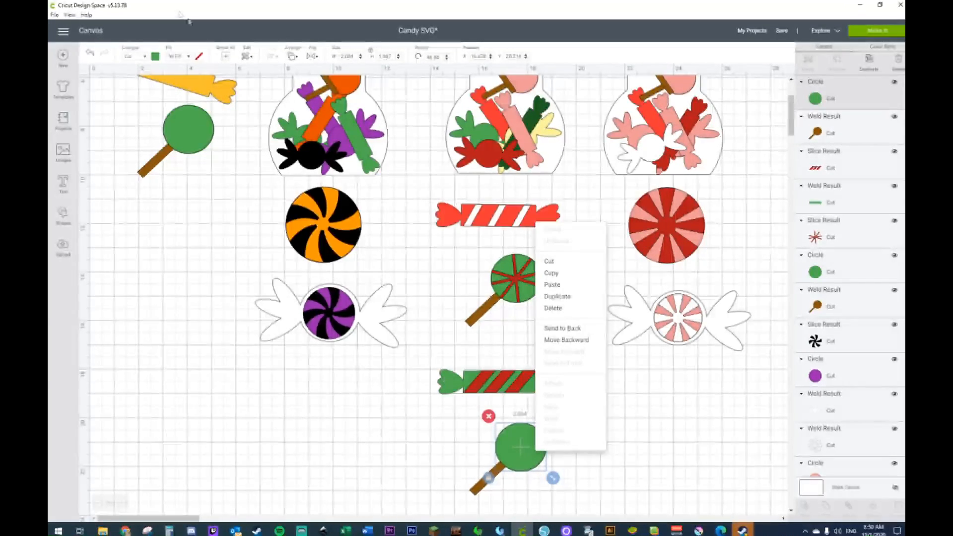
{"action": "left_click", "coordinate": [153, 59]}
{"action": "left_click", "coordinate": [154, 57]}
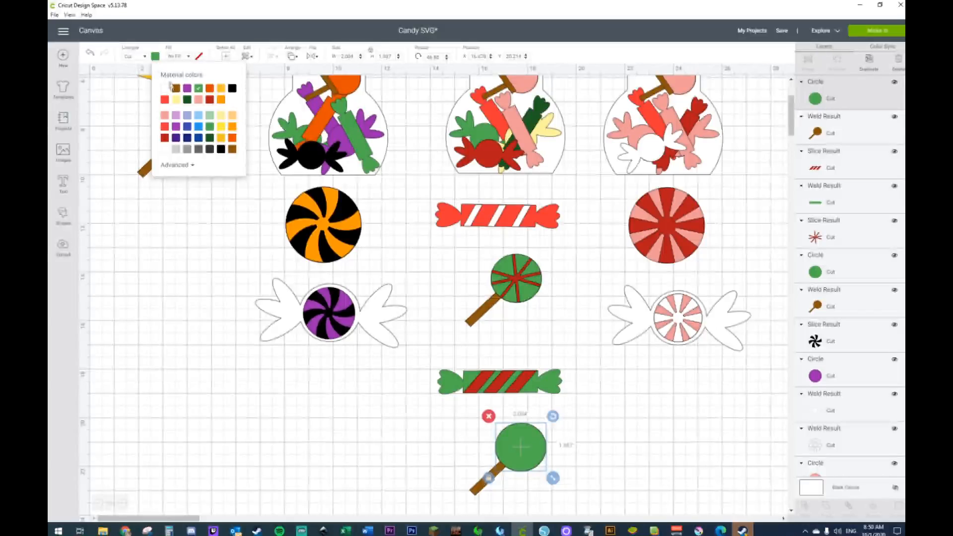
{"action": "left_click", "coordinate": [165, 90]}
{"action": "left_click", "coordinate": [246, 404]}
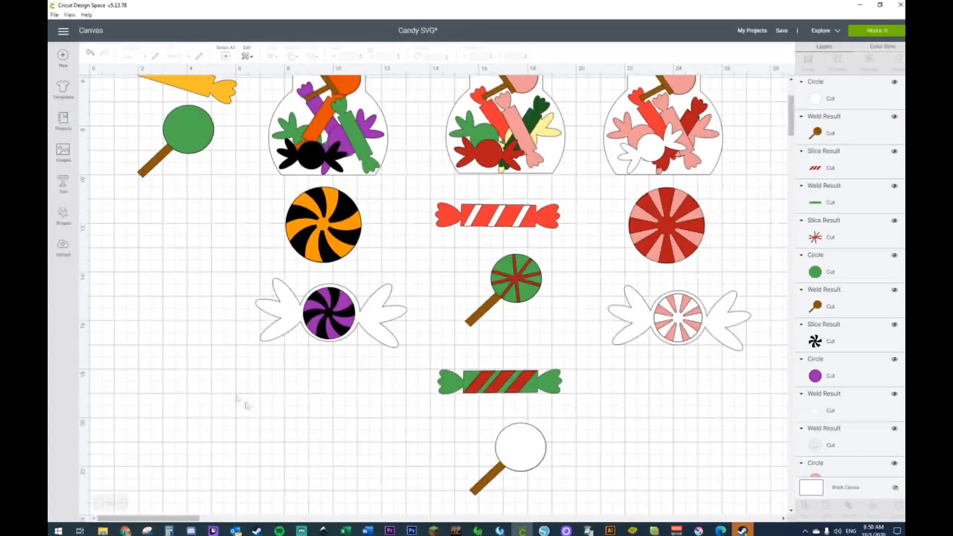
Add a square in the empty area below the purple swirl candy and reshape it into a vertical bar about 0.2 by 3.4 inches
{"action": "left_click", "coordinate": [68, 217]}
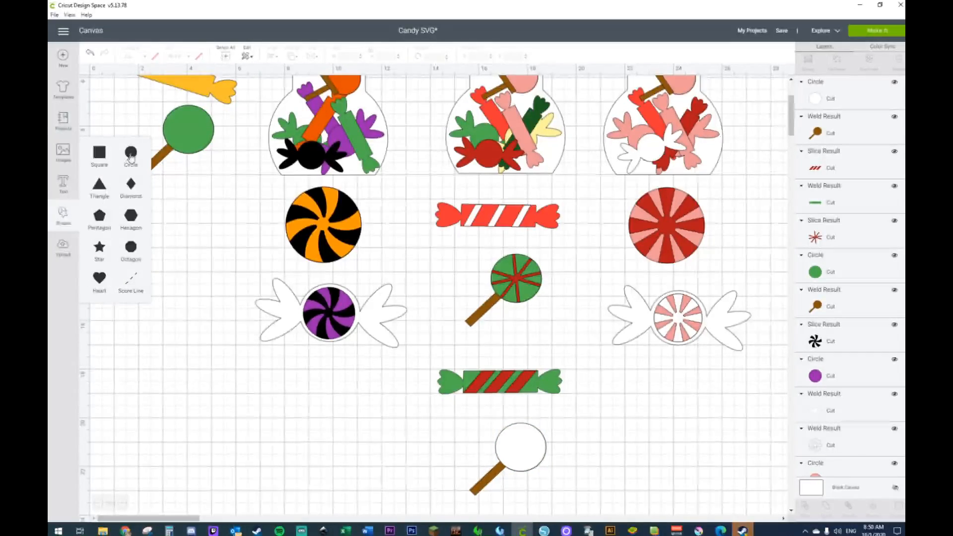
{"action": "left_click", "coordinate": [99, 156]}
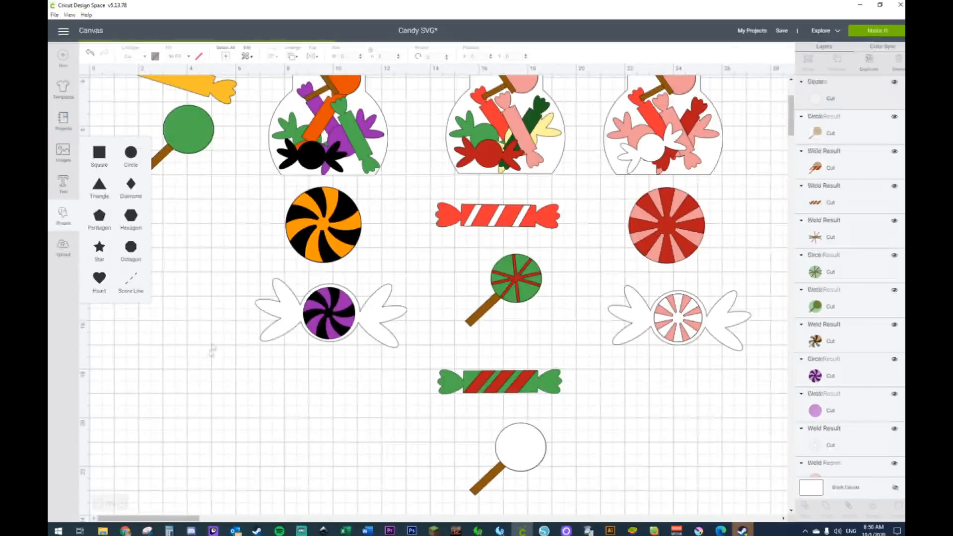
{"action": "left_click_drag", "start_coordinate": [182, 195], "coordinate": [231, 452]}
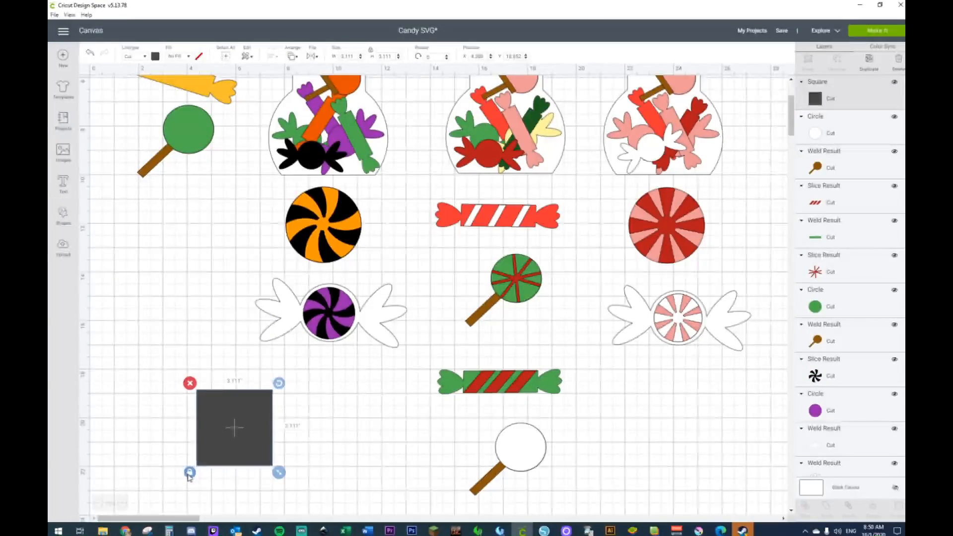
{"action": "left_click", "coordinate": [283, 480]}
{"action": "left_click", "coordinate": [270, 463]}
{"action": "left_click_drag", "start_coordinate": [279, 474], "coordinate": [211, 482]}
Duplicate the thin vertical bar four times to make five bars
{"action": "left_click_drag", "start_coordinate": [143, 368], "coordinate": [224, 477]}
{"action": "key", "text": "ctrl+d"}
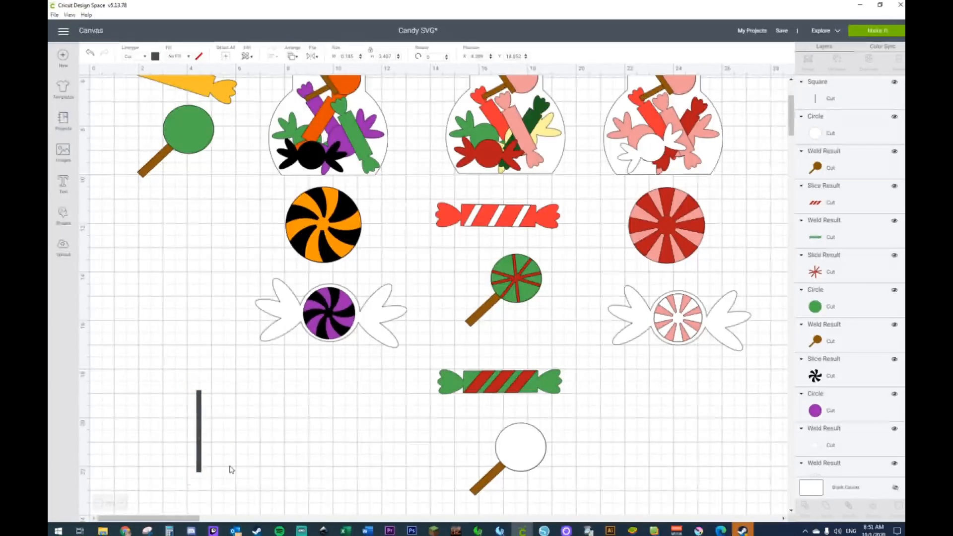
{"action": "key", "text": "ctrl+d"}
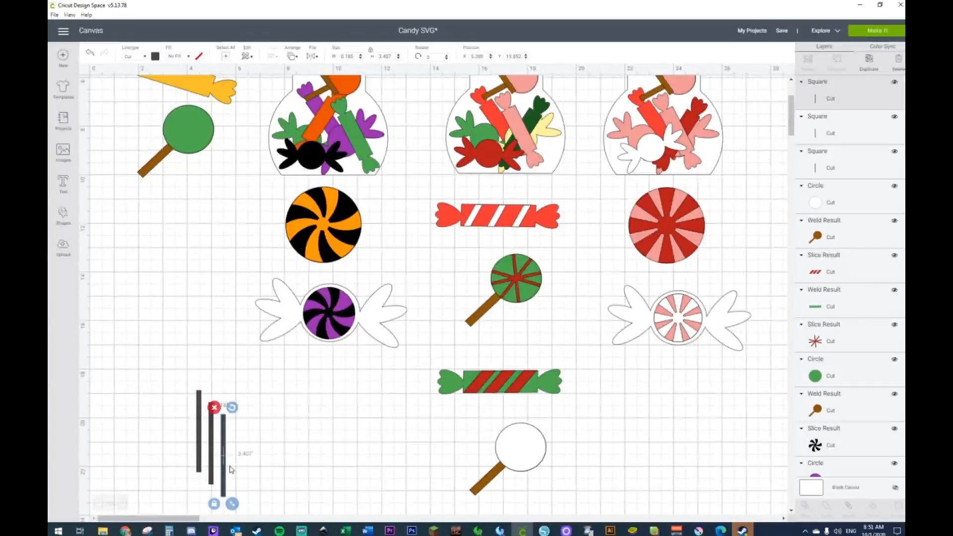
{"action": "key", "text": "ctrl+d"}
{"action": "key", "text": "ctrl+d"}
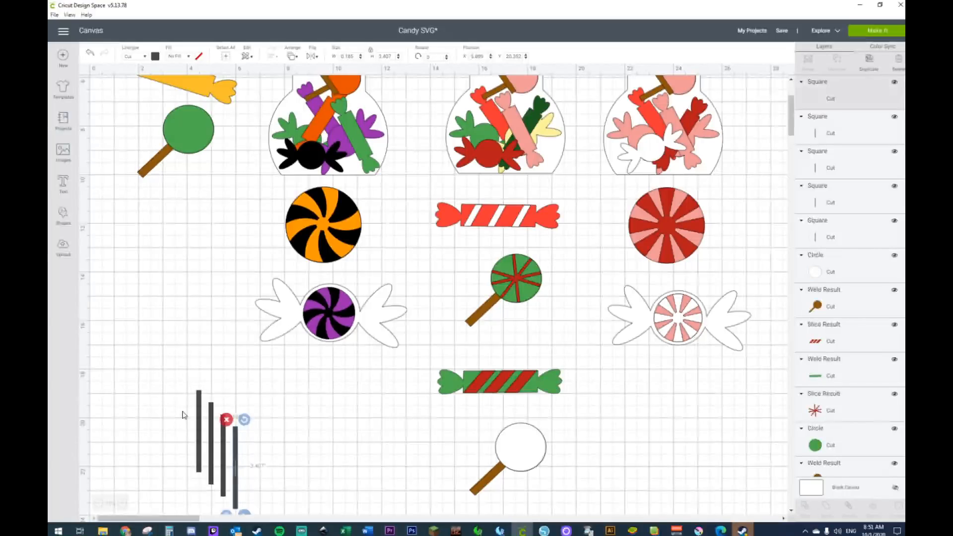
Select all five bars and center them on top of one another
{"action": "left_click_drag", "start_coordinate": [176, 370], "coordinate": [276, 519]}
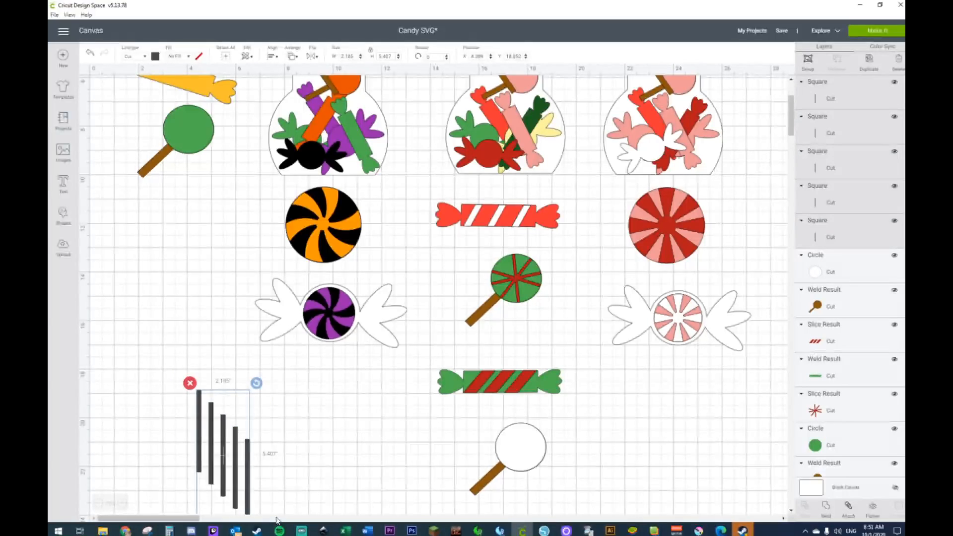
{"action": "left_click", "coordinate": [130, 422]}
{"action": "left_click_drag", "start_coordinate": [156, 408], "coordinate": [241, 510]}
{"action": "scroll", "coordinate": [197, 459], "scroll_direction": "down", "scroll_amount": 1}
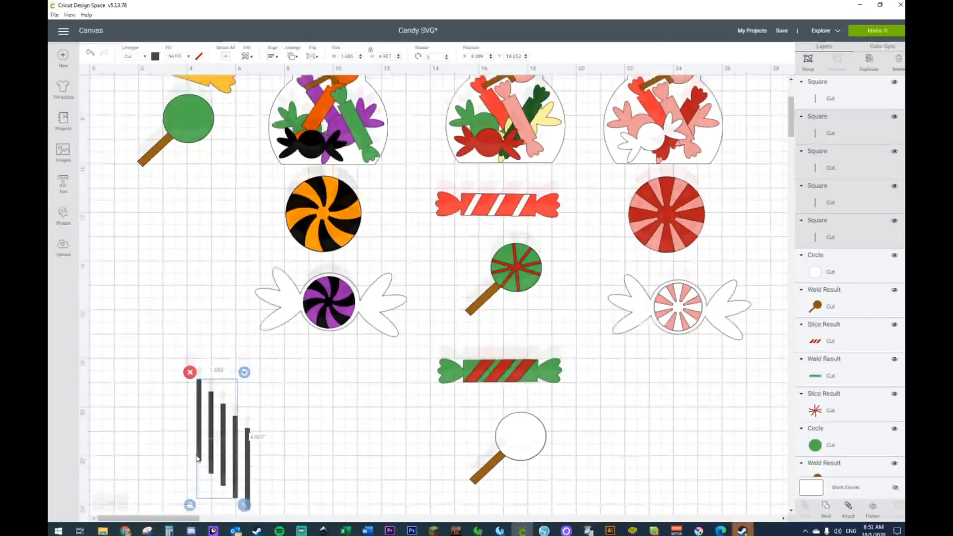
{"action": "scroll", "coordinate": [197, 459], "scroll_direction": "down", "scroll_amount": 3}
{"action": "left_click_drag", "start_coordinate": [170, 314], "coordinate": [296, 446]}
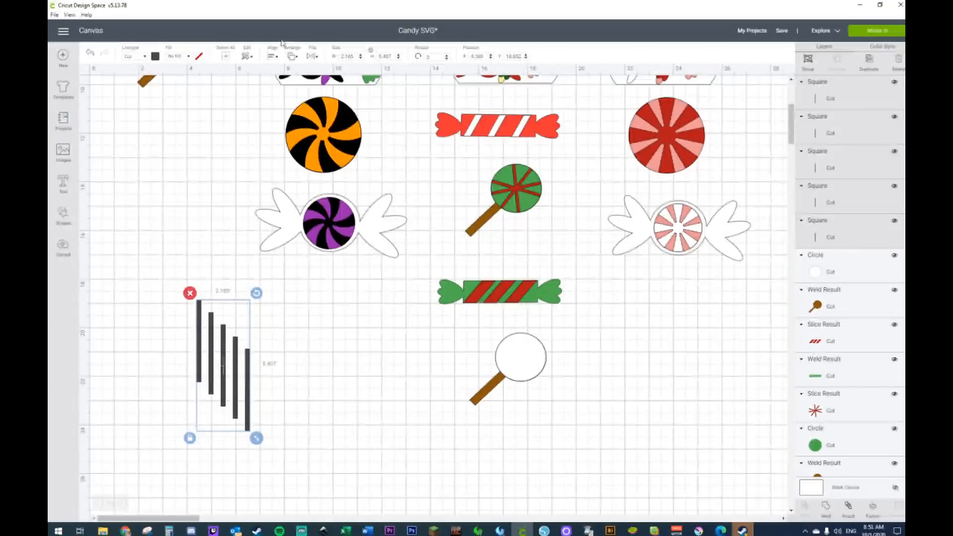
{"action": "left_click", "coordinate": [273, 54]}
{"action": "left_click", "coordinate": [285, 164]}
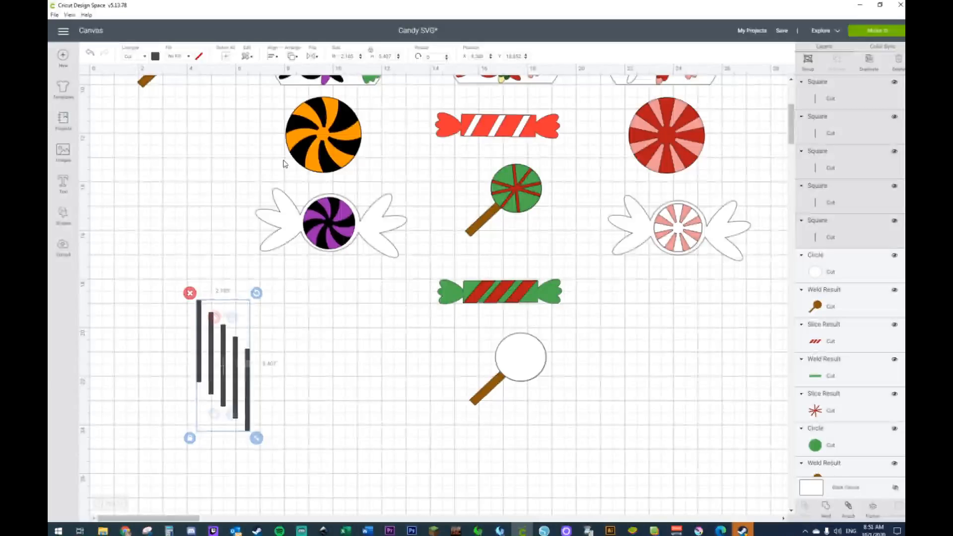
{"action": "left_click", "coordinate": [238, 361]}
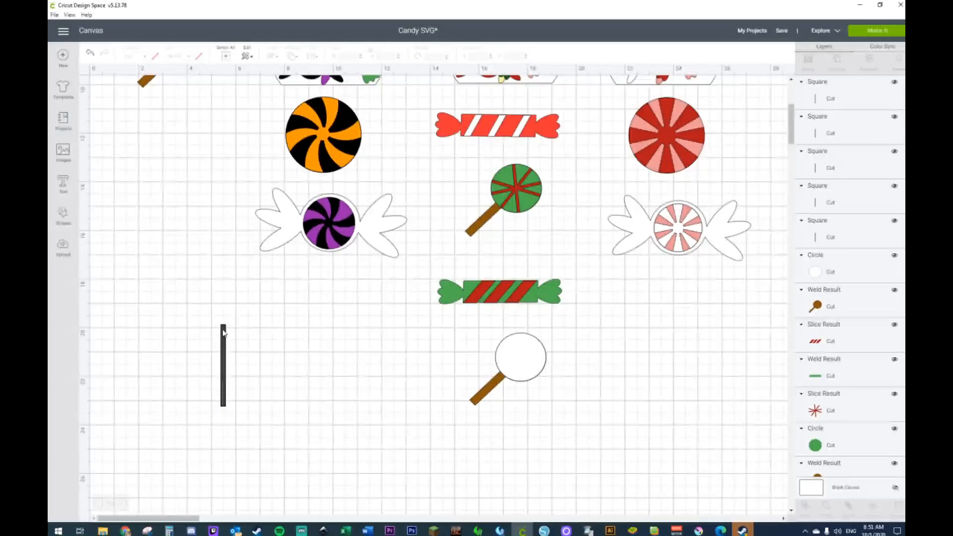
Rotate three of the stacked bars to different angles around their shared center to form the spokes of a starburst
{"action": "left_click", "coordinate": [223, 338]}
{"action": "left_click_drag", "start_coordinate": [235, 318], "coordinate": [253, 336]}
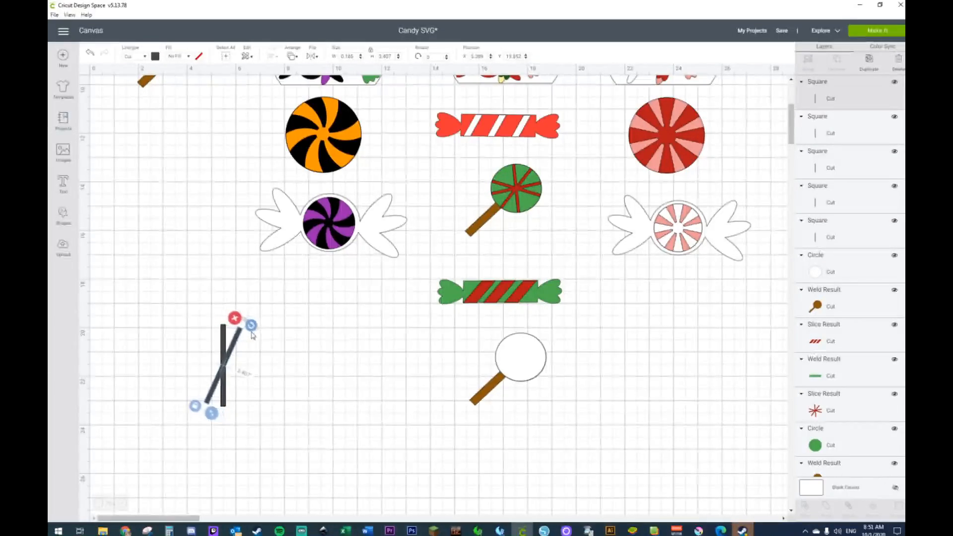
{"action": "left_click", "coordinate": [224, 329]}
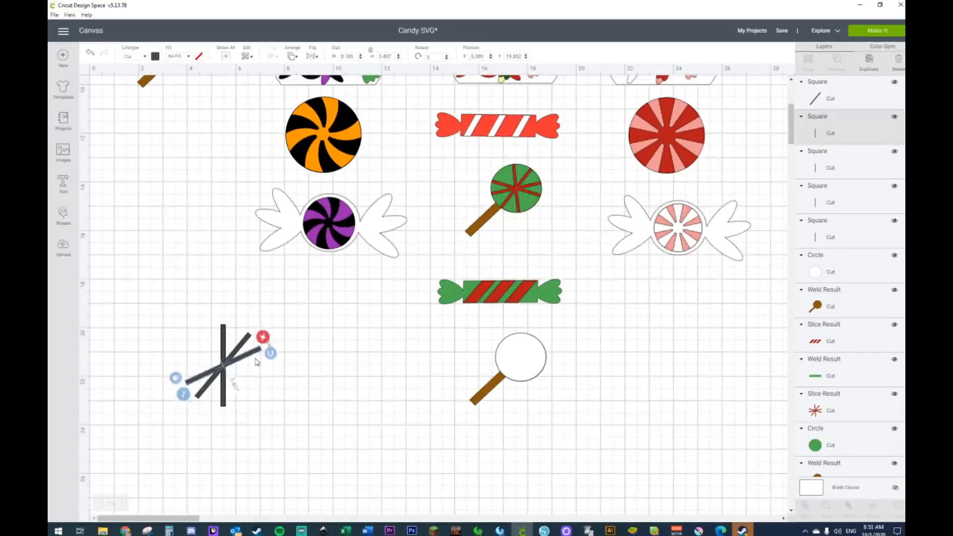
{"action": "left_click_drag", "start_coordinate": [259, 370], "coordinate": [259, 372]}
{"action": "left_click", "coordinate": [223, 335]}
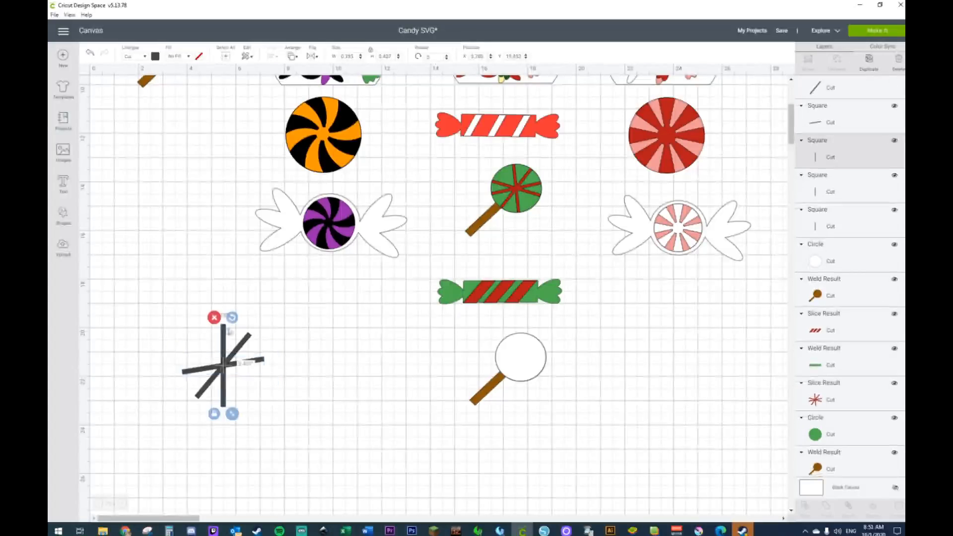
{"action": "left_click_drag", "start_coordinate": [233, 320], "coordinate": [253, 346]}
{"action": "left_click_drag", "start_coordinate": [264, 391], "coordinate": [263, 394]}
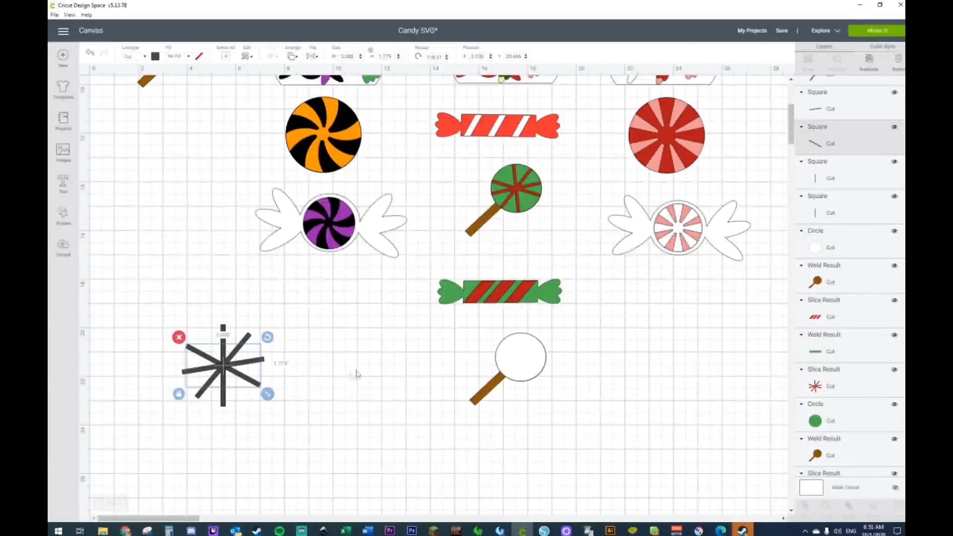
Delete the spare vertical bar and tilt the remaining vertical one slightly to even out the starburst's spokes
{"action": "left_click", "coordinate": [223, 330]}
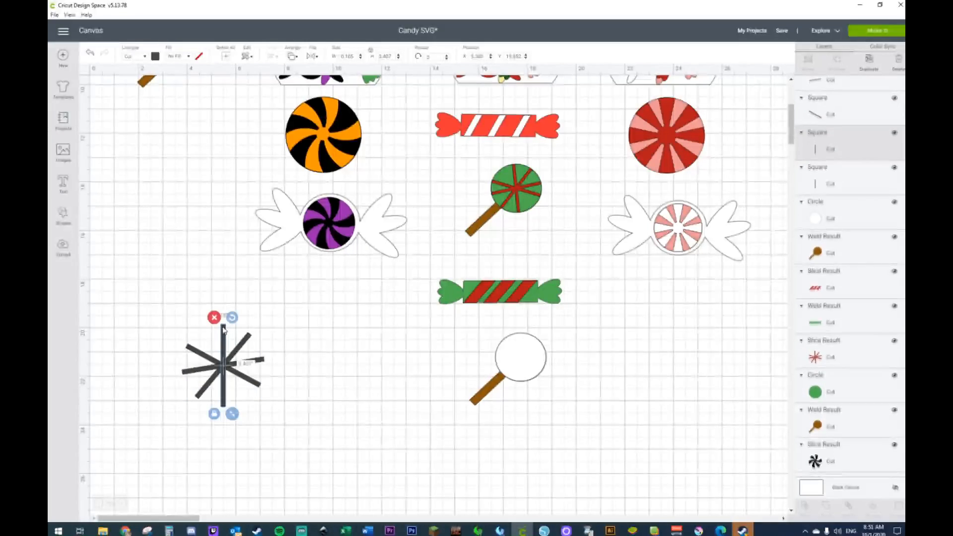
{"action": "key", "text": "Delete"}
{"action": "left_click", "coordinate": [223, 331]}
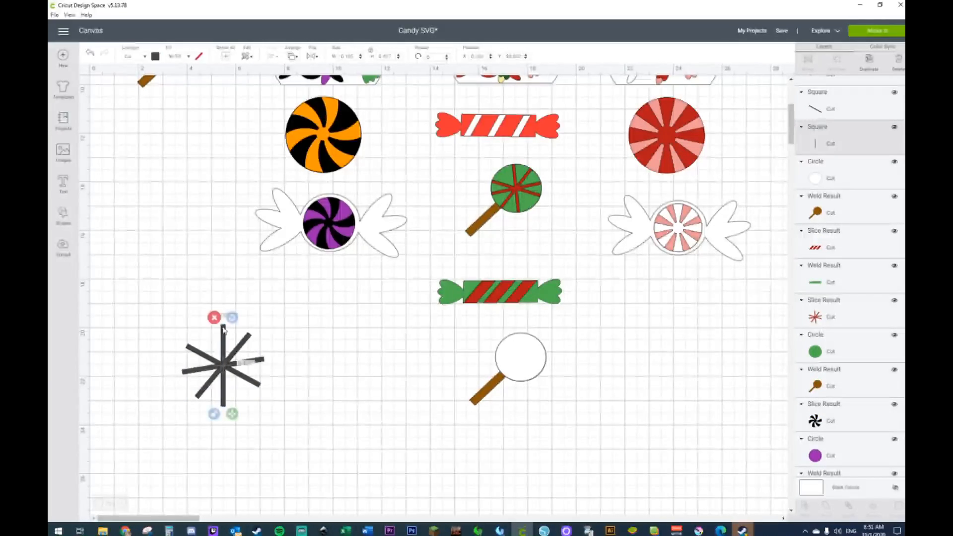
{"action": "left_click", "coordinate": [141, 311]}
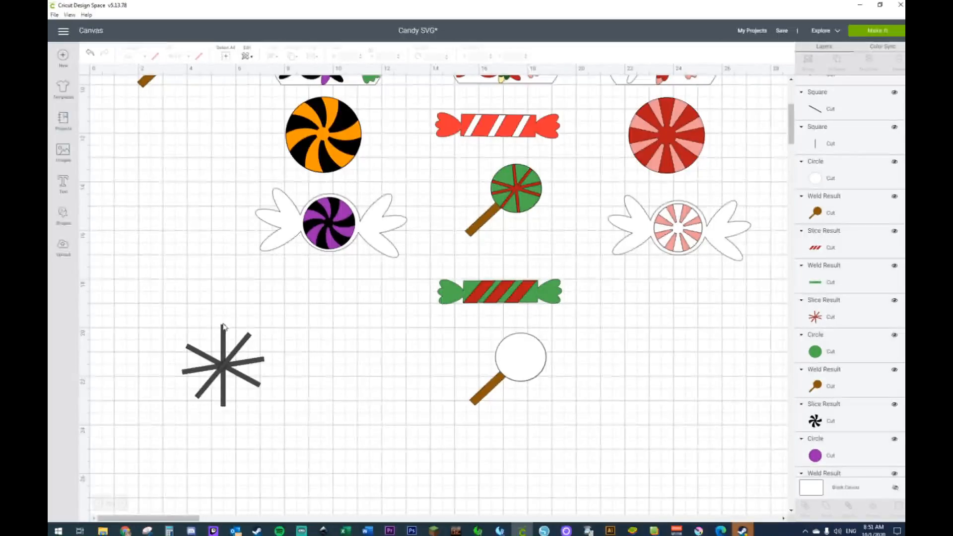
{"action": "left_click", "coordinate": [223, 329]}
{"action": "left_click_drag", "start_coordinate": [232, 319], "coordinate": [271, 427]}
Weld the four crossed bars into a single starburst shape
{"action": "left_click", "coordinate": [133, 312]}
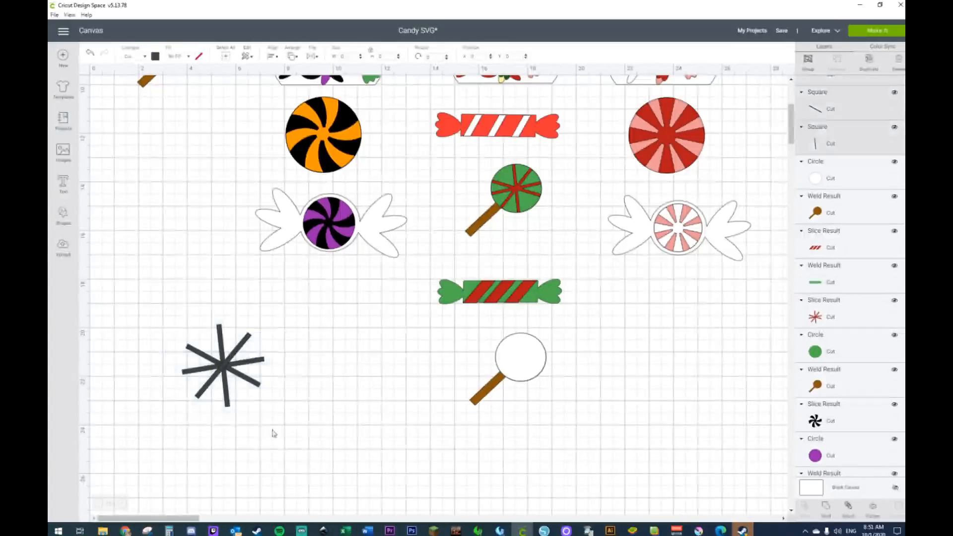
{"action": "right_click", "coordinate": [223, 370]}
{"action": "left_click", "coordinate": [245, 447]}
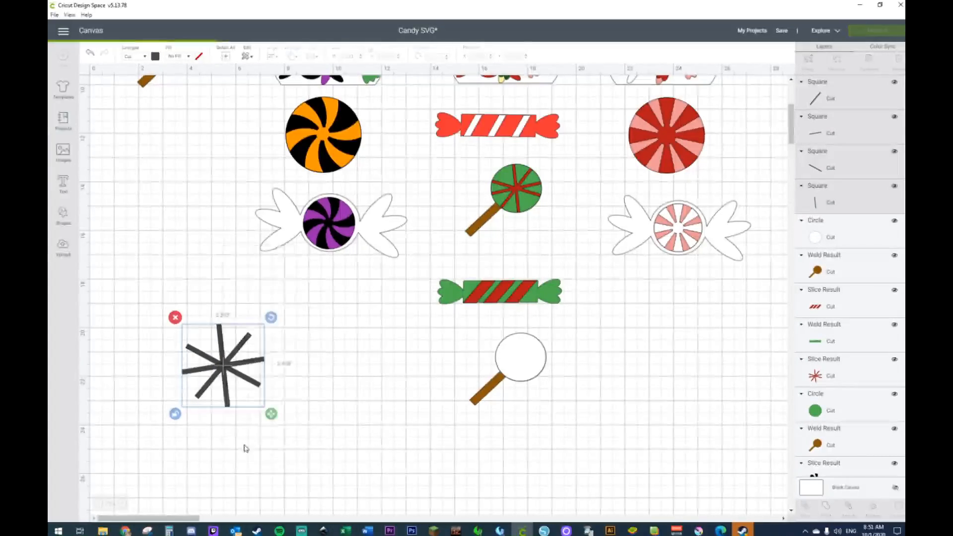
{"action": "left_click", "coordinate": [253, 428]}
Duplicate the lollipop's white circle and place the copy between the starburst and the lollipop
{"action": "left_click", "coordinate": [518, 358]}
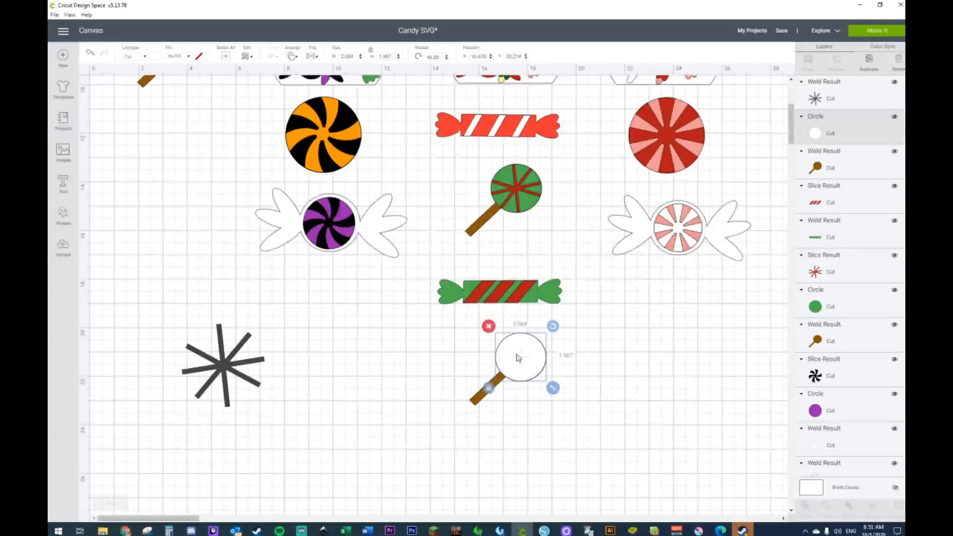
{"action": "key", "text": "ctrl+d"}
{"action": "left_click_drag", "start_coordinate": [518, 358], "coordinate": [325, 358]}
{"action": "left_click_drag", "start_coordinate": [170, 328], "coordinate": [242, 407]}
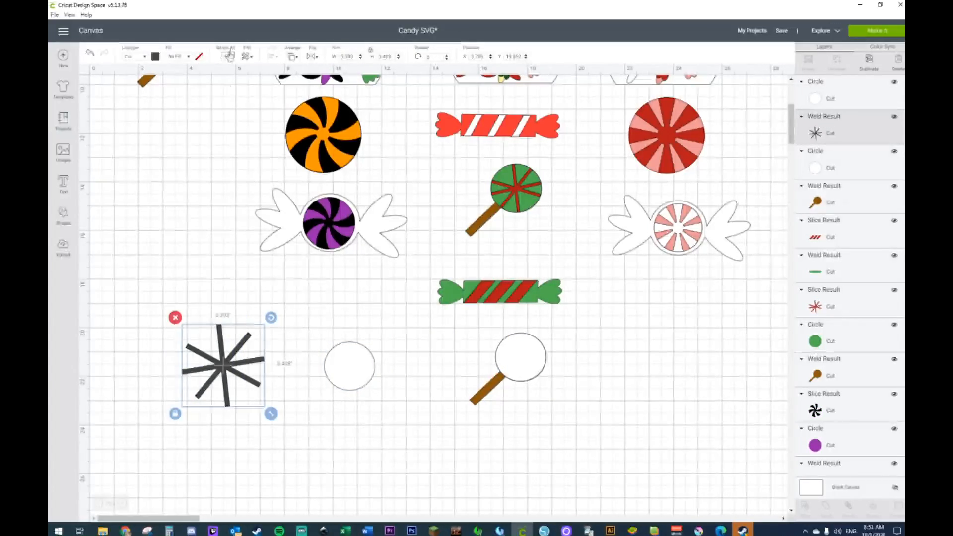
Recolour the welded spoke shape red and lay it over the loose white circle, with the circle sent to the back
{"action": "left_click", "coordinate": [156, 57]}
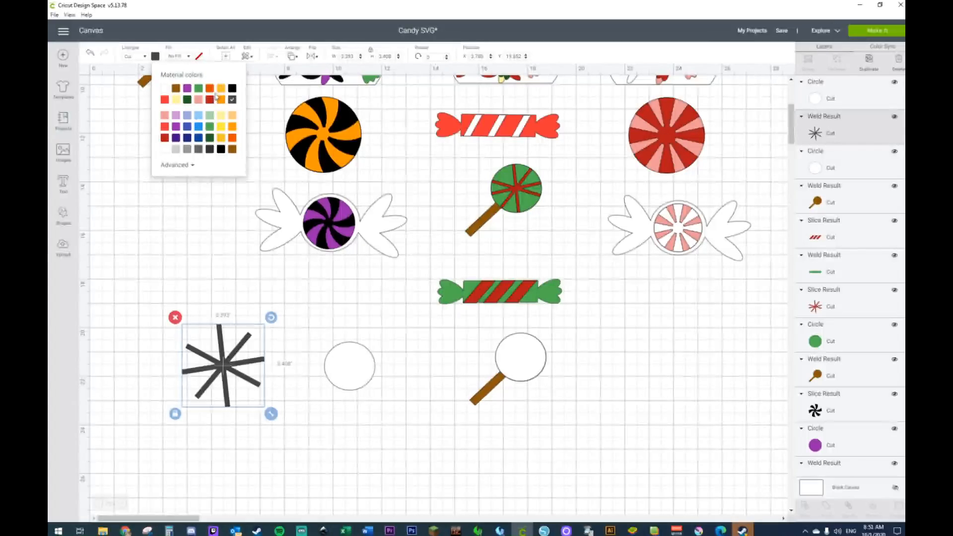
{"action": "left_click_drag", "start_coordinate": [231, 389], "coordinate": [355, 392]}
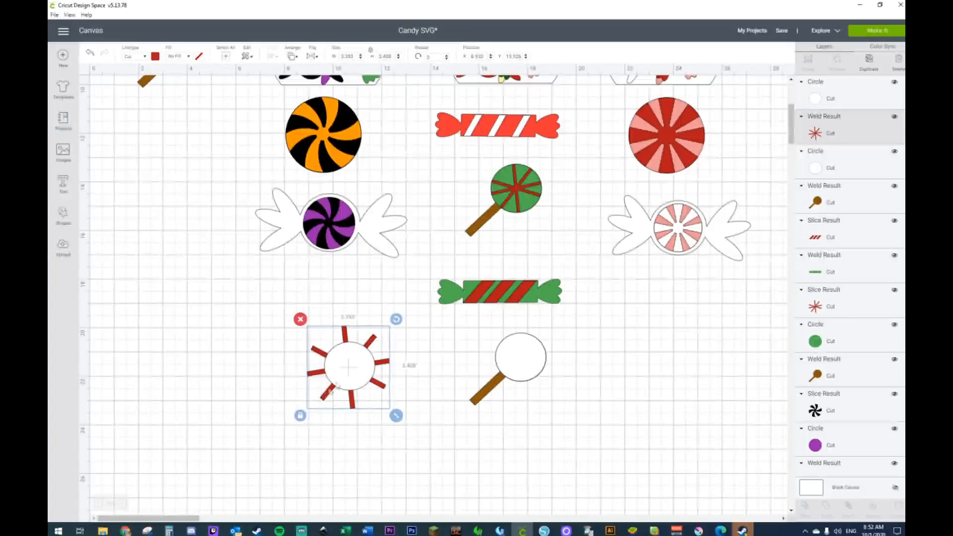
{"action": "right_click", "coordinate": [346, 372]}
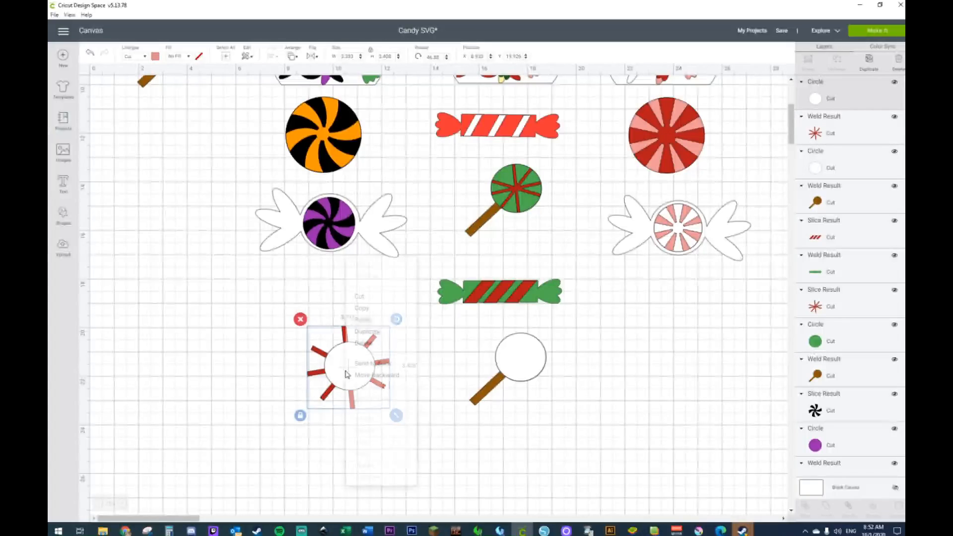
{"action": "left_click", "coordinate": [370, 363]}
Centre-align the red spokes and the white circle on each other
{"action": "left_click_drag", "start_coordinate": [262, 317], "coordinate": [390, 425]}
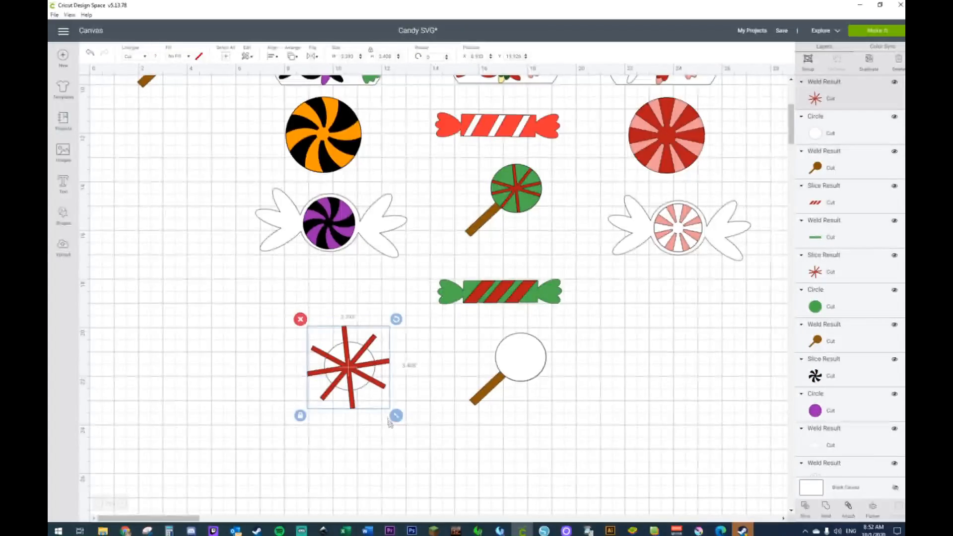
{"action": "left_click", "coordinate": [274, 56]}
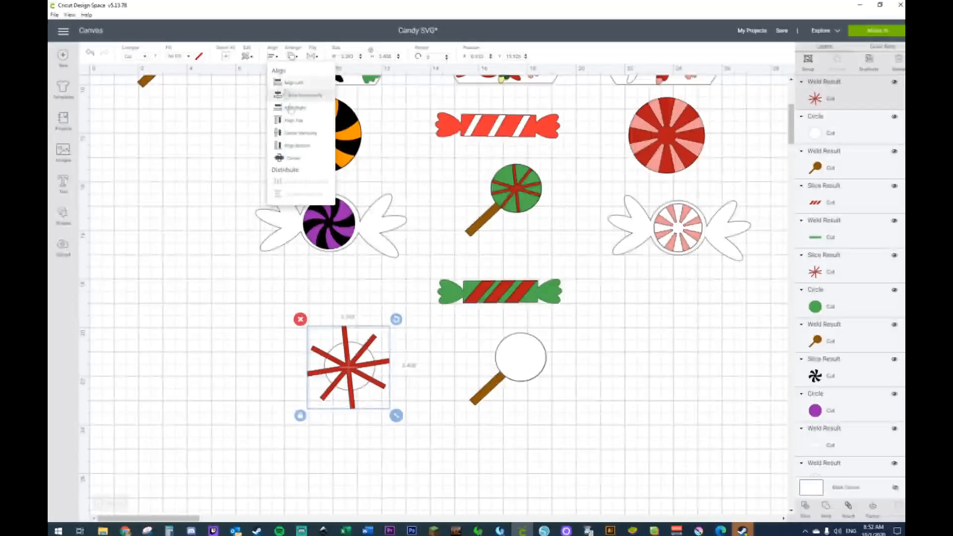
{"action": "left_click", "coordinate": [291, 158]}
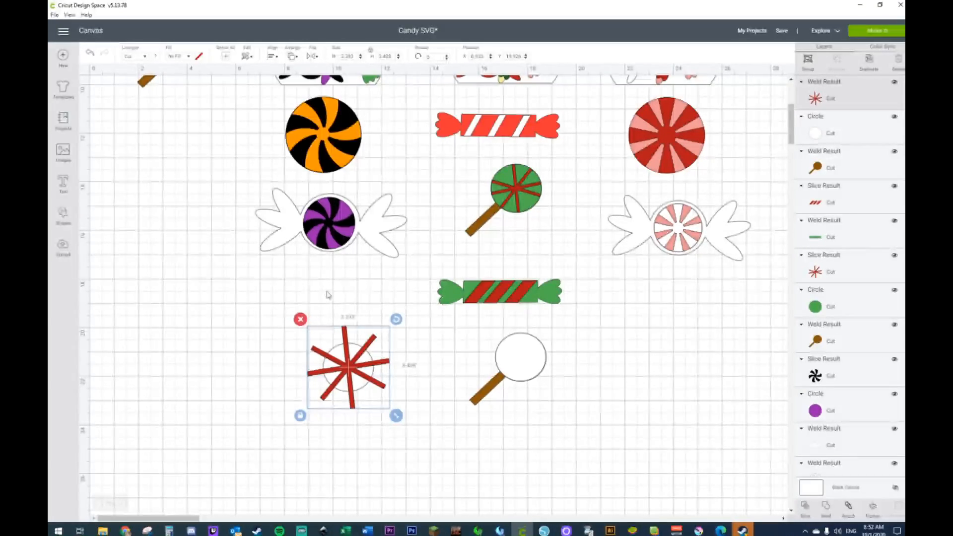
Slice the red spokes with the white circle and delete the red spoke pieces outside the circle
{"action": "right_click", "coordinate": [361, 402]}
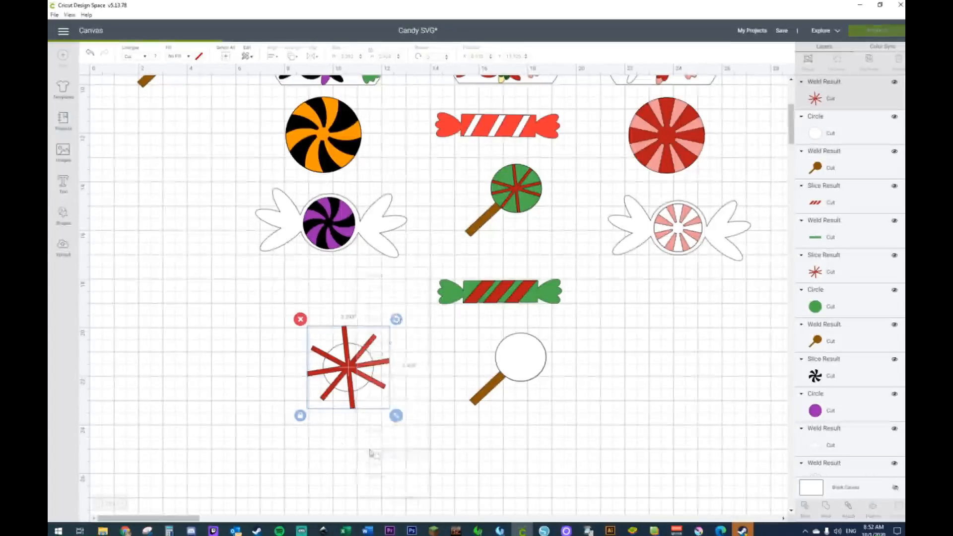
{"action": "left_click", "coordinate": [372, 453]}
{"action": "left_click", "coordinate": [353, 407]}
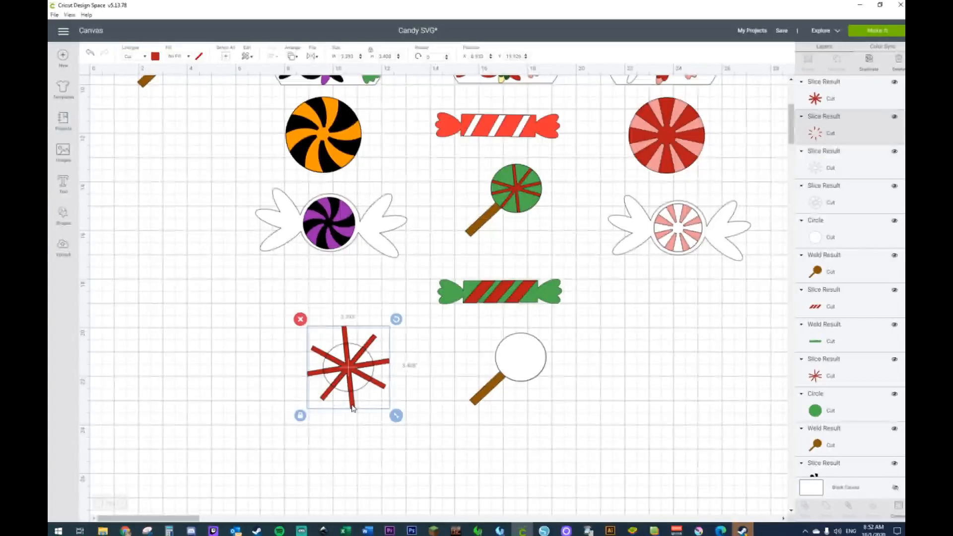
{"action": "key", "text": "Delete"}
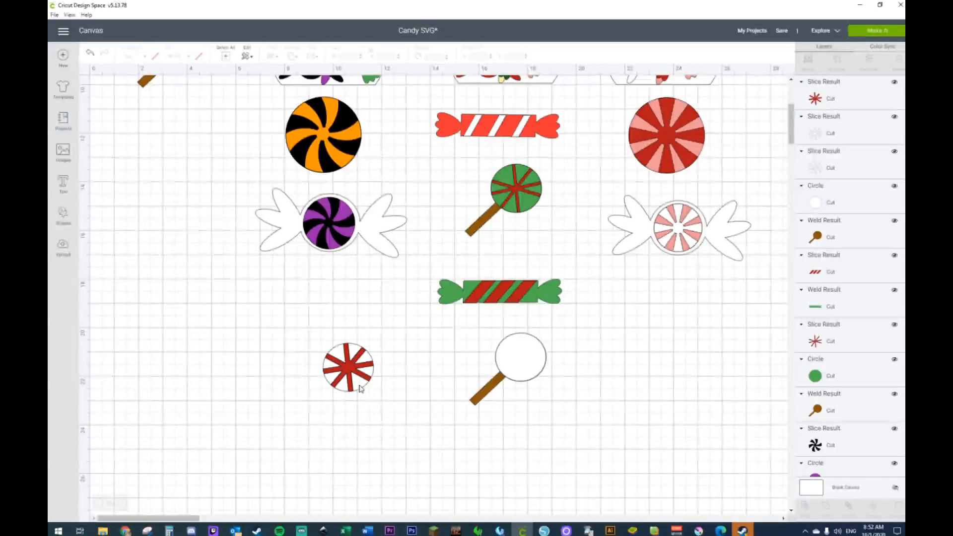
Move the trimmed red spokes onto the white lollipop's head and delete the leftover white slice pieces
{"action": "left_click", "coordinate": [361, 389]}
{"action": "left_click_drag", "start_coordinate": [349, 375], "coordinate": [521, 366]}
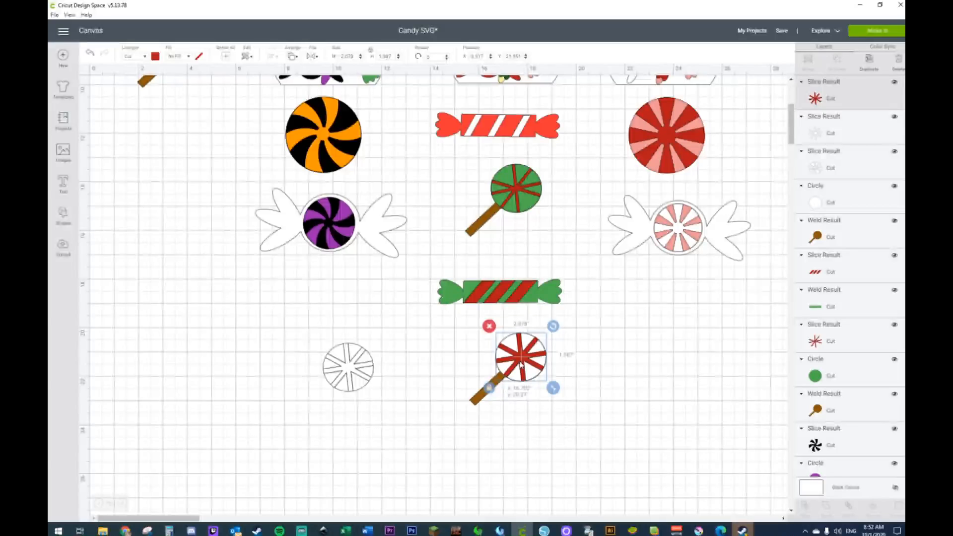
{"action": "left_click", "coordinate": [396, 351]}
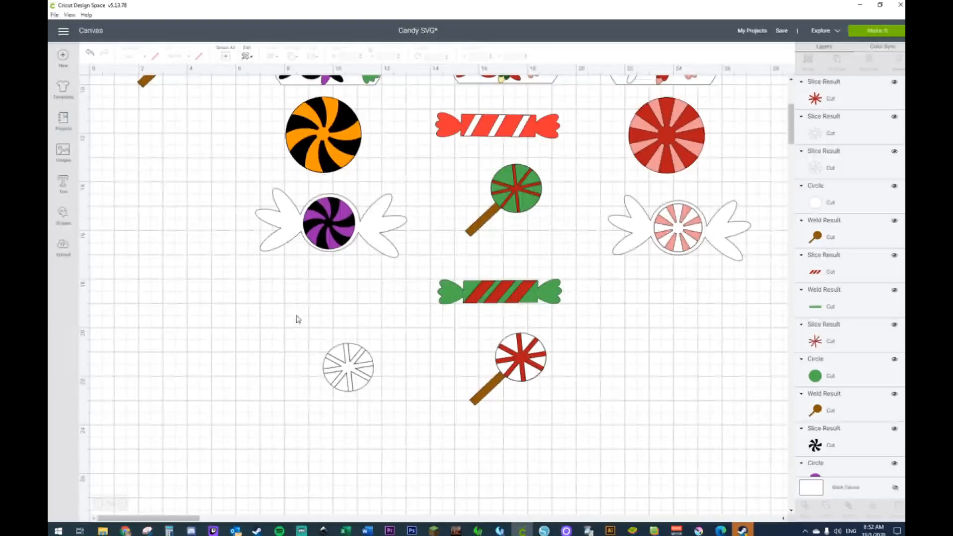
{"action": "left_click_drag", "start_coordinate": [298, 319], "coordinate": [395, 426]}
{"action": "key", "text": "Delete"}
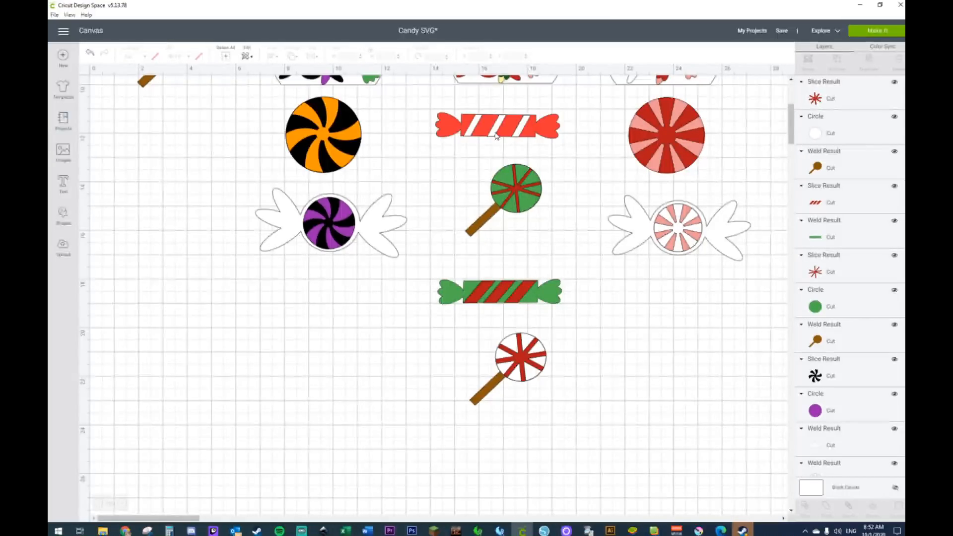
Delete the red and white wrapped candy and move the green candy with red stripes into its place
{"action": "left_click_drag", "start_coordinate": [412, 108], "coordinate": [568, 152]}
{"action": "key", "text": "Delete"}
{"action": "left_click_drag", "start_coordinate": [411, 273], "coordinate": [585, 310]}
{"action": "left_click_drag", "start_coordinate": [501, 293], "coordinate": [506, 124]}
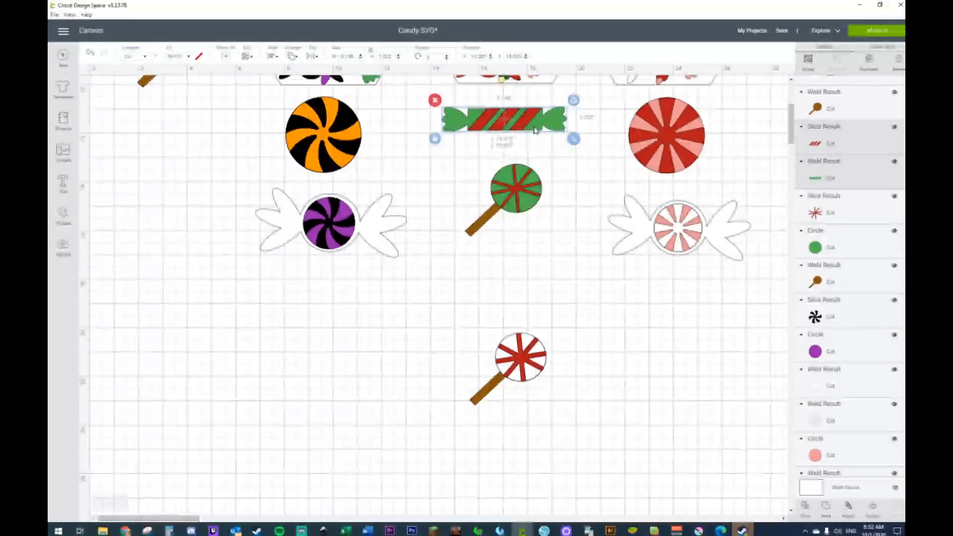
{"action": "left_click", "coordinate": [471, 331]}
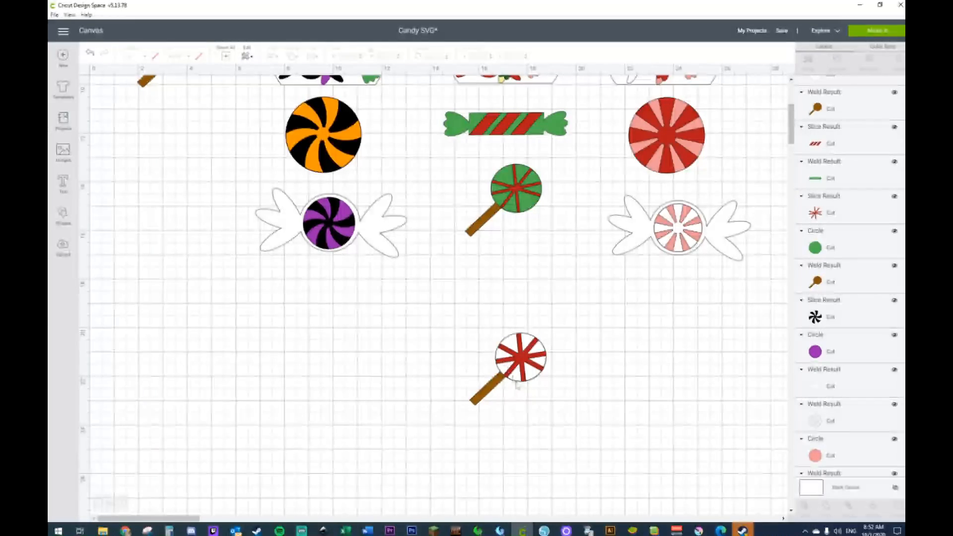
Delete the green lollipop with red spokes, including its stick
{"action": "left_click_drag", "start_coordinate": [484, 218], "coordinate": [570, 297]}
{"action": "left_click", "coordinate": [520, 211]}
{"action": "key", "text": "Delete"}
{"action": "left_click", "coordinate": [566, 294]}
{"action": "key", "text": "Delete"}
{"action": "left_click", "coordinate": [512, 343]}
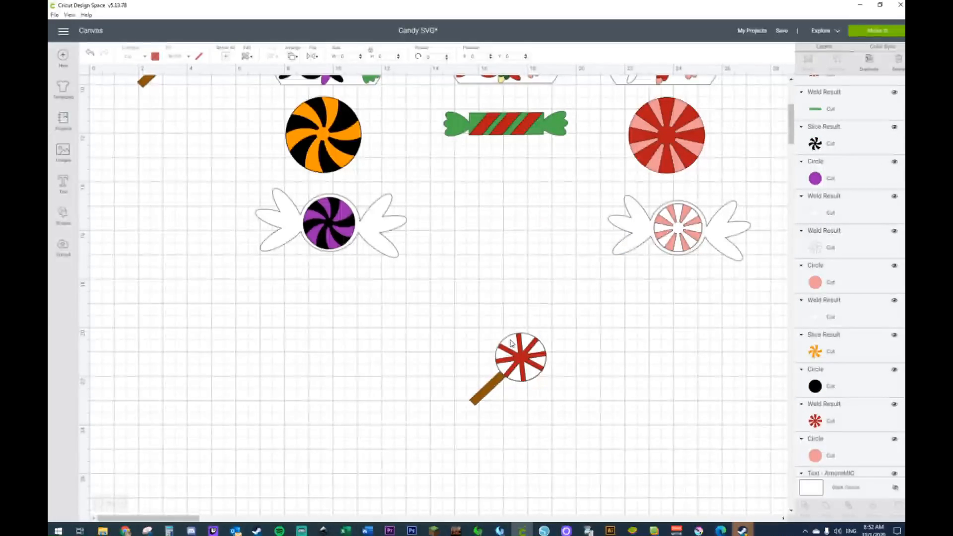
{"action": "key", "text": "ctrl+d"}
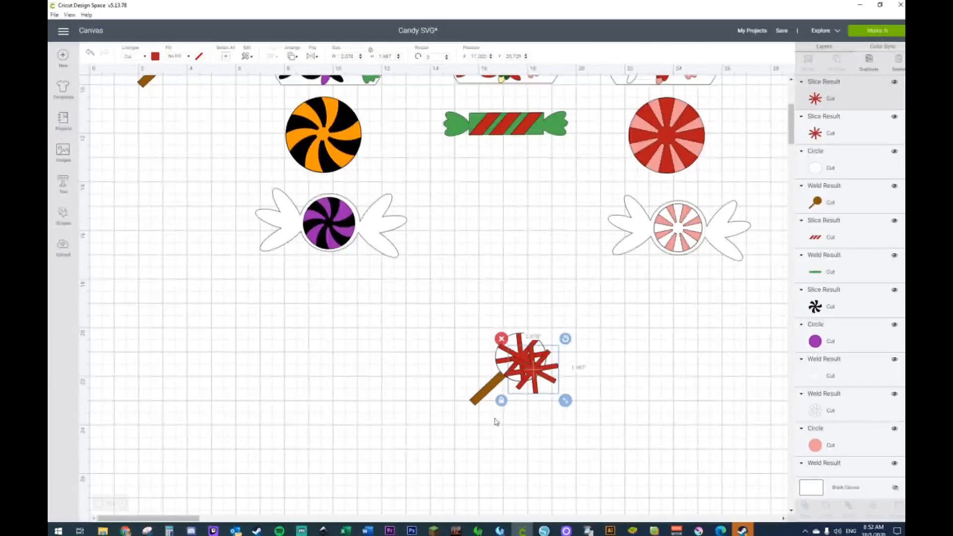
{"action": "key", "text": "Delete"}
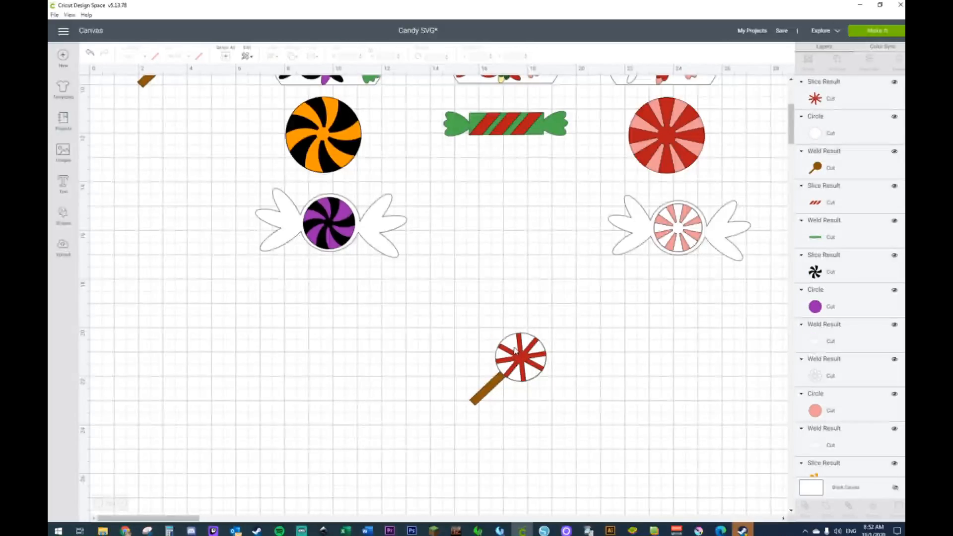
Try to duplicate the white lollipop's brown stick shape and red spokes, placing the copy beside the original
{"action": "left_click", "coordinate": [475, 398]}
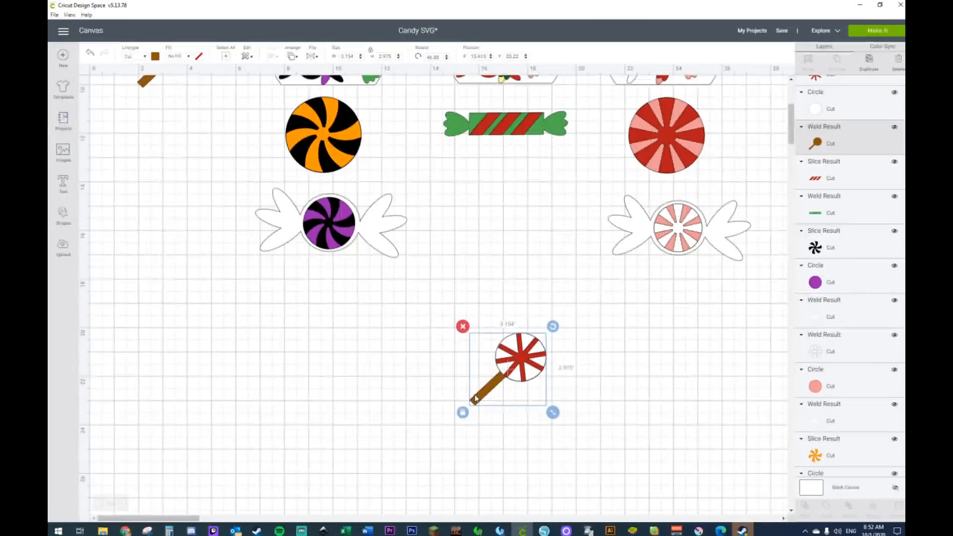
{"action": "left_click", "coordinate": [512, 342], "text": "shift"}
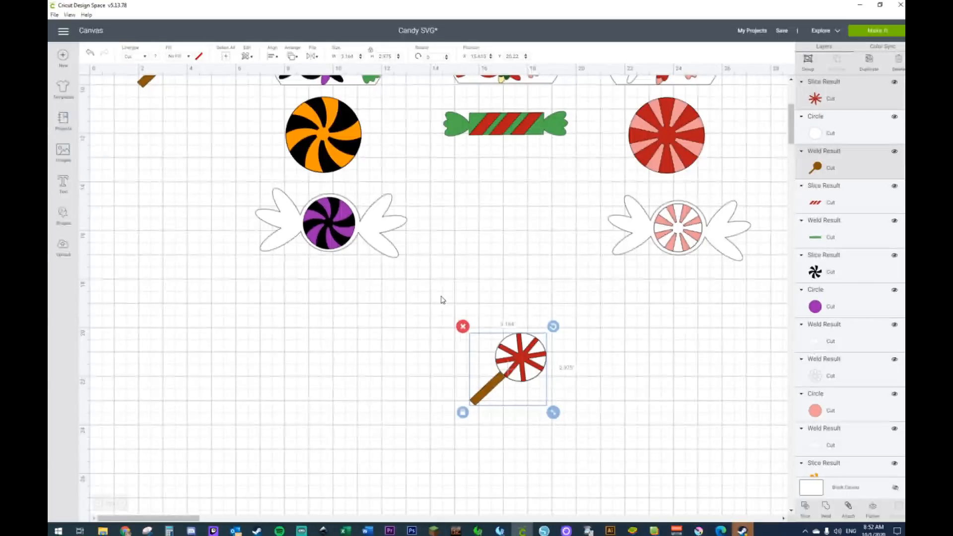
{"action": "key", "text": "ctrl+d"}
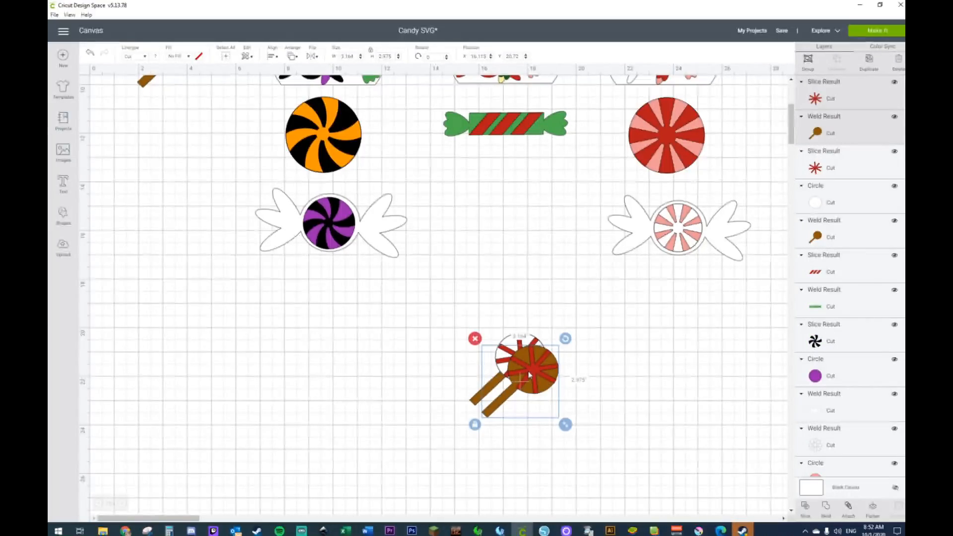
{"action": "left_click_drag", "start_coordinate": [510, 400], "coordinate": [335, 382]}
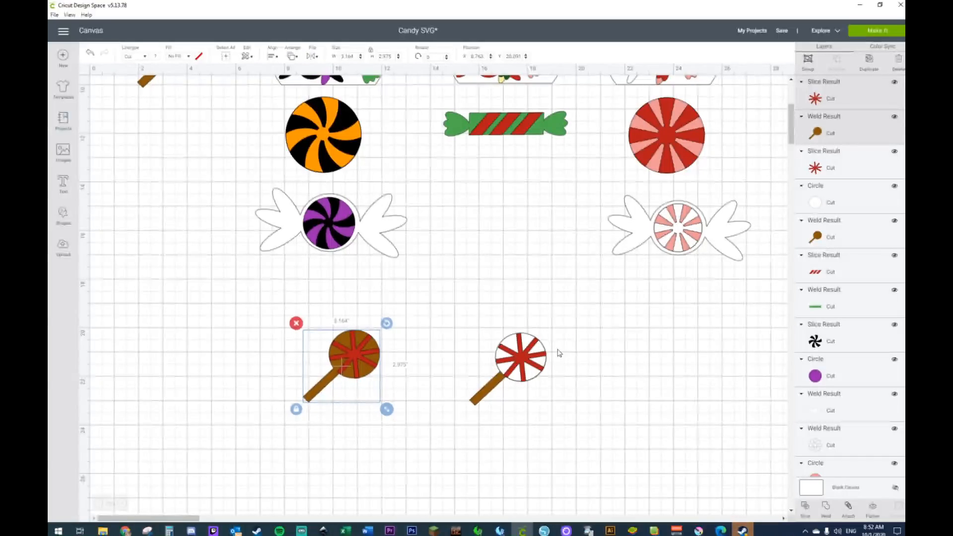
{"action": "left_click", "coordinate": [412, 329]}
{"action": "left_click_drag", "start_coordinate": [415, 316], "coordinate": [291, 397]}
{"action": "key", "text": "Delete"}
Pull the green circle off the plain green lollipop to check the brown shape beneath, and put it back
{"action": "scroll", "coordinate": [149, 193], "scroll_direction": "up", "scroll_amount": 4}
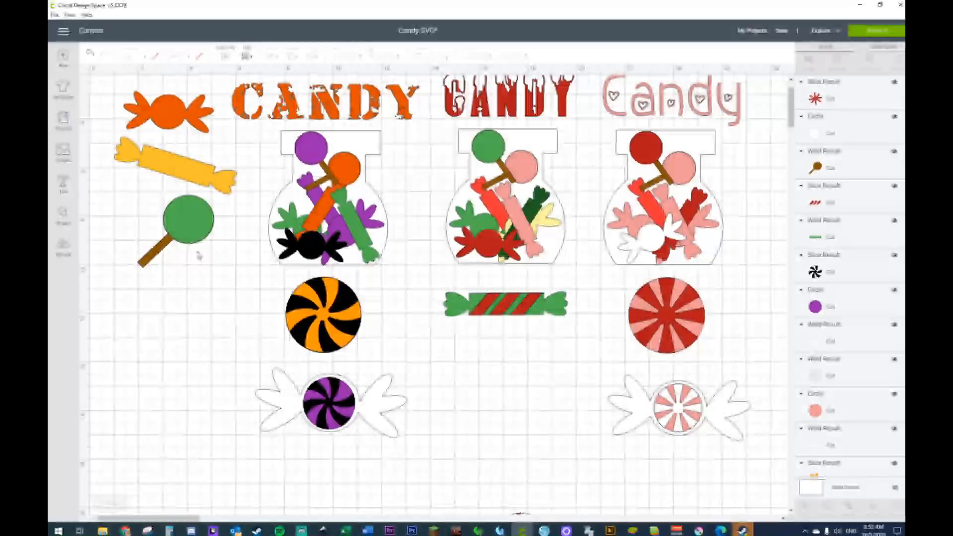
{"action": "mouse_move", "coordinate": [198, 248]}
{"action": "left_mouse_down"}
{"action": "mouse_move", "coordinate": [206, 262]}
{"action": "mouse_move", "coordinate": [201, 251]}
{"action": "left_mouse_up"}
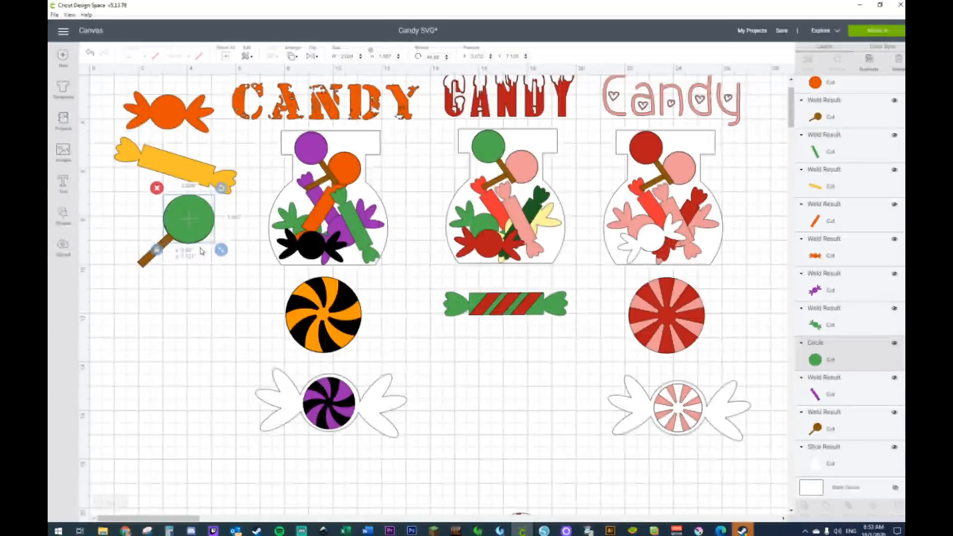
{"action": "left_click", "coordinate": [216, 301]}
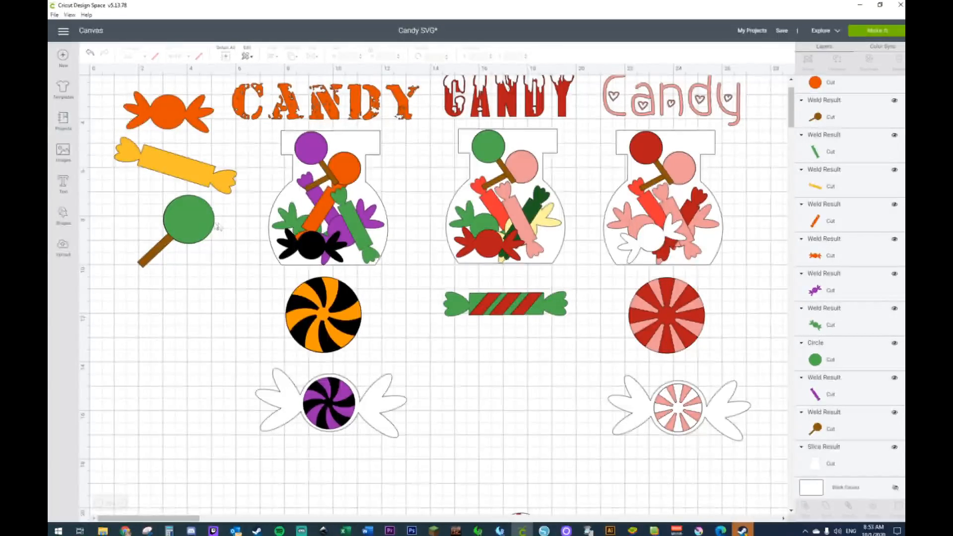
{"action": "left_click_drag", "start_coordinate": [191, 223], "coordinate": [210, 287]}
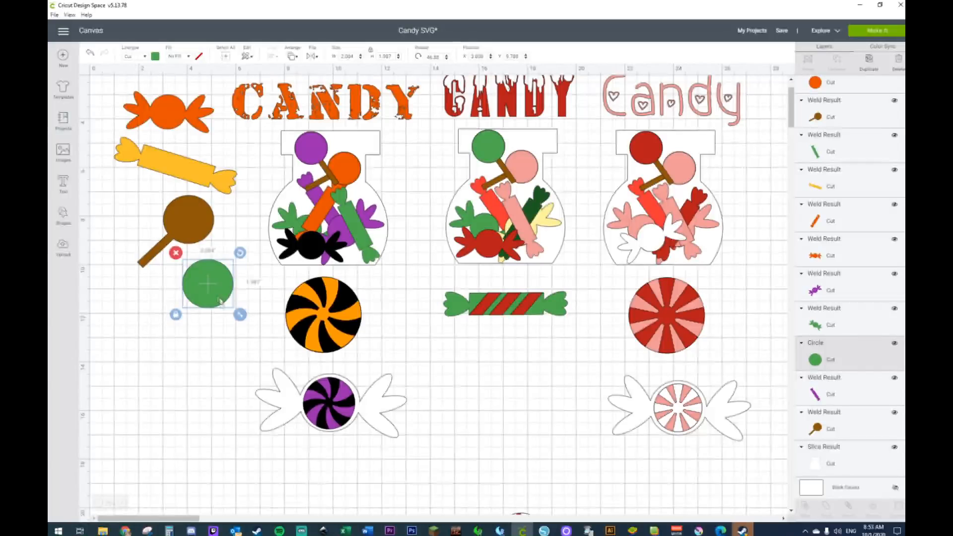
{"action": "left_click_drag", "start_coordinate": [214, 293], "coordinate": [199, 237]}
Move the complete white lollipop with red spokes up to just below the green and red wrapped candy
{"action": "scroll", "coordinate": [260, 354], "scroll_direction": "down", "scroll_amount": 3}
{"action": "scroll", "coordinate": [261, 354], "scroll_direction": "up", "scroll_amount": 1}
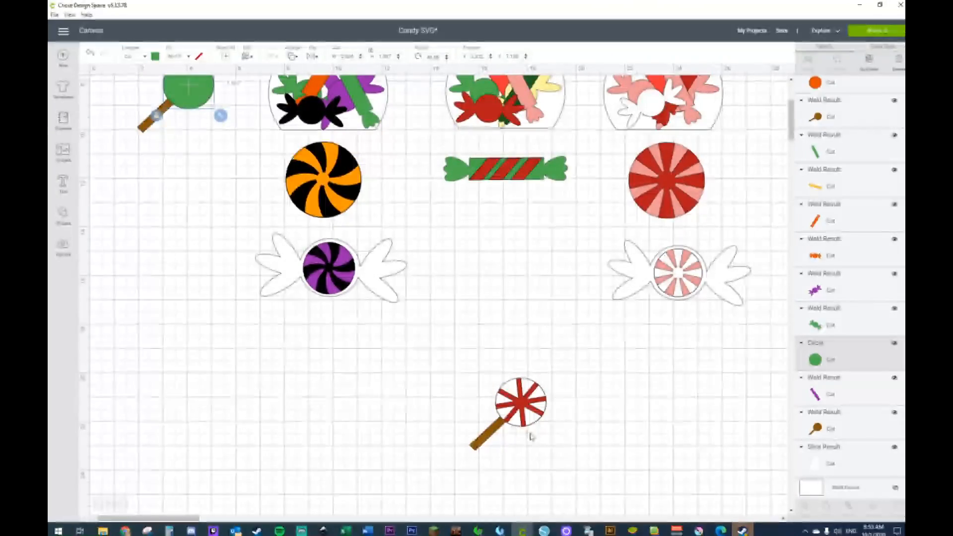
{"action": "left_click_drag", "start_coordinate": [482, 349], "coordinate": [583, 489]}
{"action": "left_click_drag", "start_coordinate": [514, 404], "coordinate": [511, 248]}
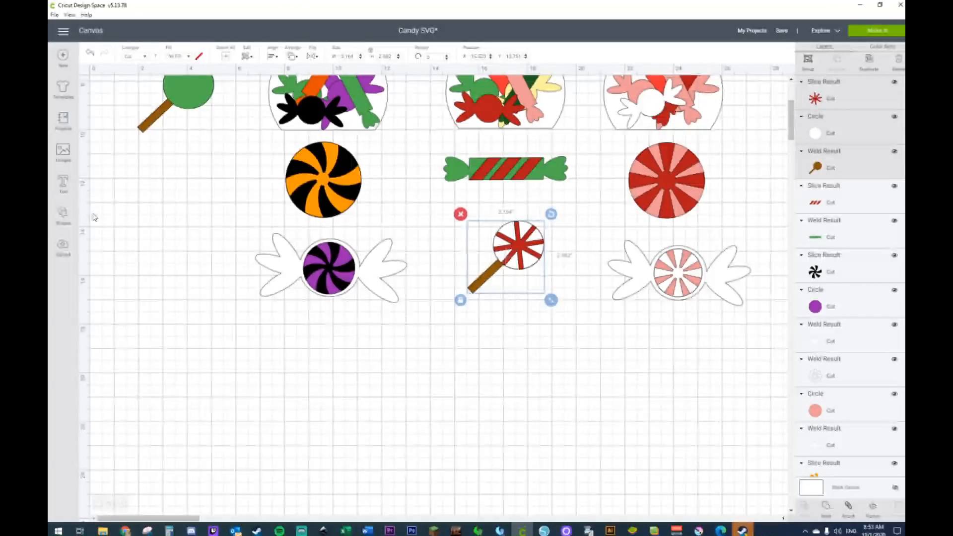
Add a circle shape and place it in the empty area below the red and white lollipop
{"action": "left_click", "coordinate": [62, 214]}
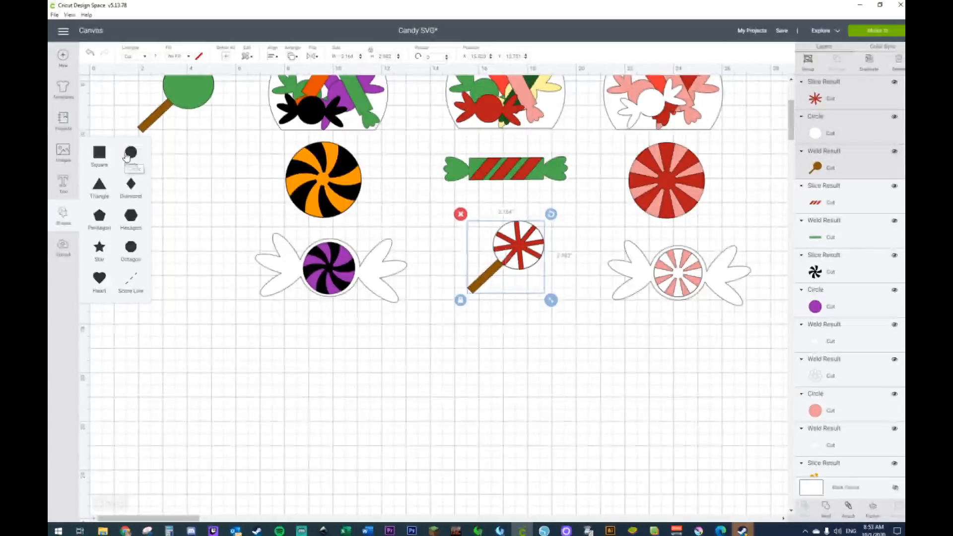
{"action": "left_click", "coordinate": [130, 153]}
{"action": "left_click_drag", "start_coordinate": [193, 170], "coordinate": [505, 420]}
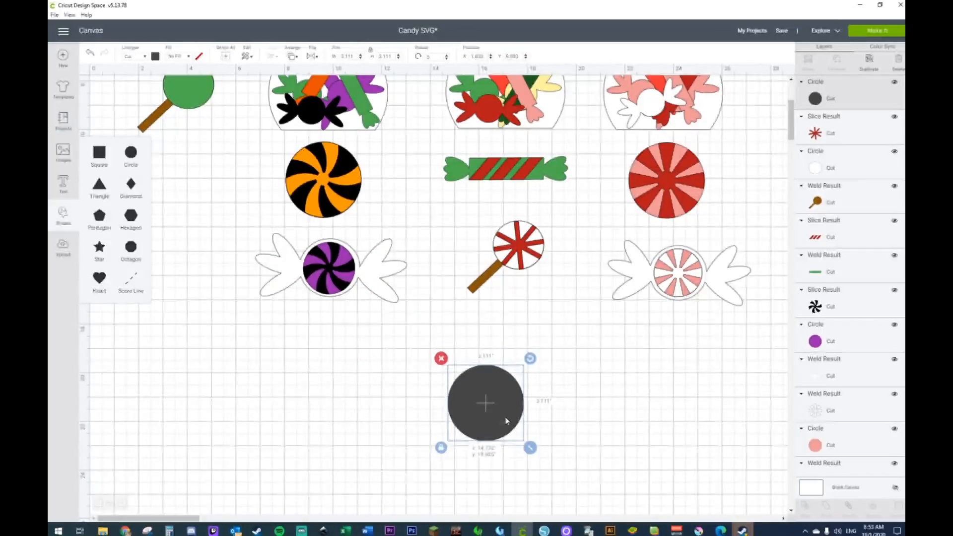
Add a triangle beside the new circle and reshape it to a narrow spike about 1.6 by 3.6 inches
{"action": "left_click", "coordinate": [63, 216]}
{"action": "left_click", "coordinate": [100, 185]}
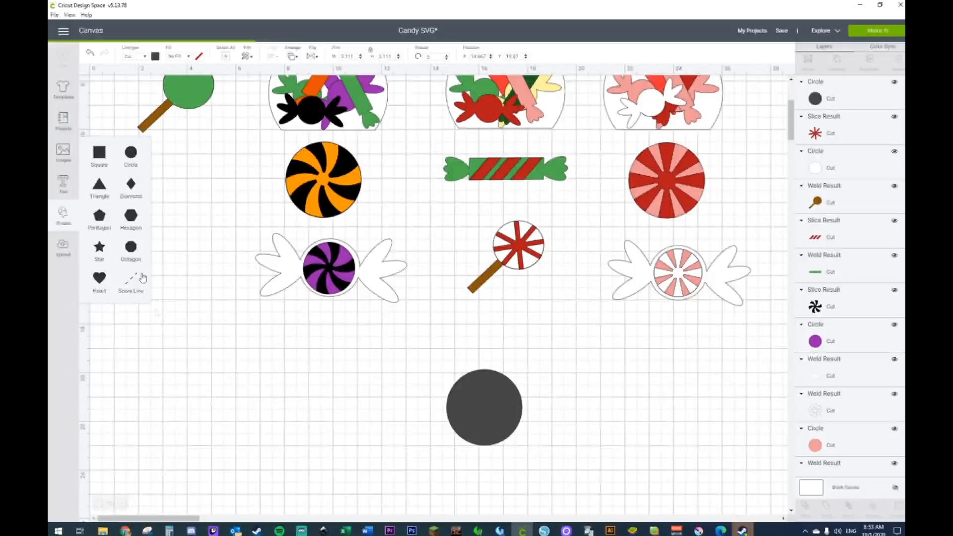
{"action": "left_click_drag", "start_coordinate": [186, 211], "coordinate": [344, 428]}
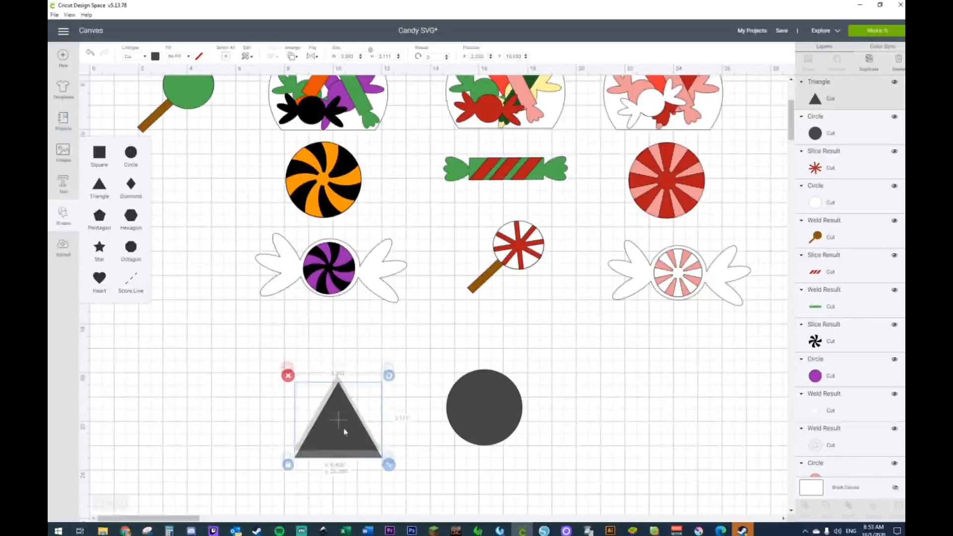
{"action": "left_click_drag", "start_coordinate": [385, 453], "coordinate": [337, 462]}
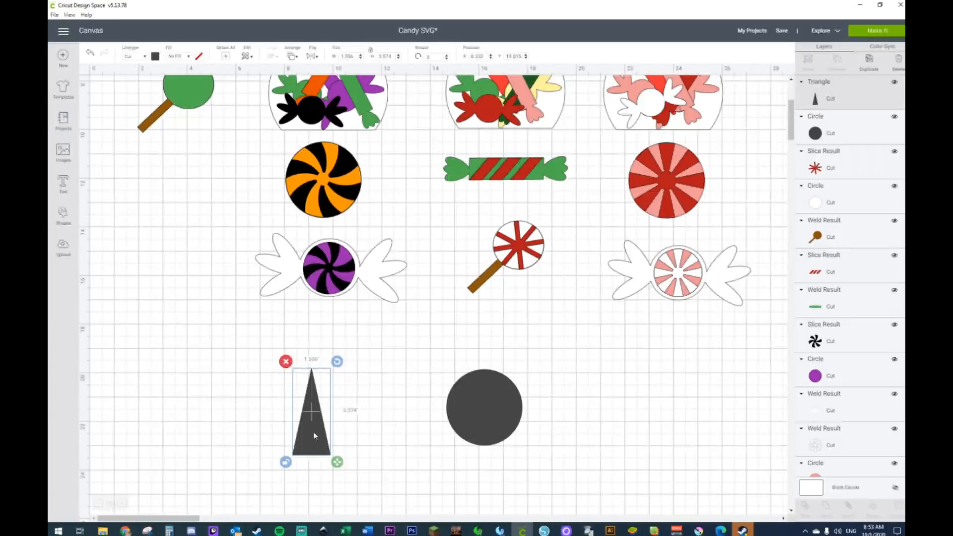
{"action": "left_click_drag", "start_coordinate": [314, 432], "coordinate": [359, 433]}
Set the new circle's material colour to light pink
{"action": "left_click", "coordinate": [473, 418]}
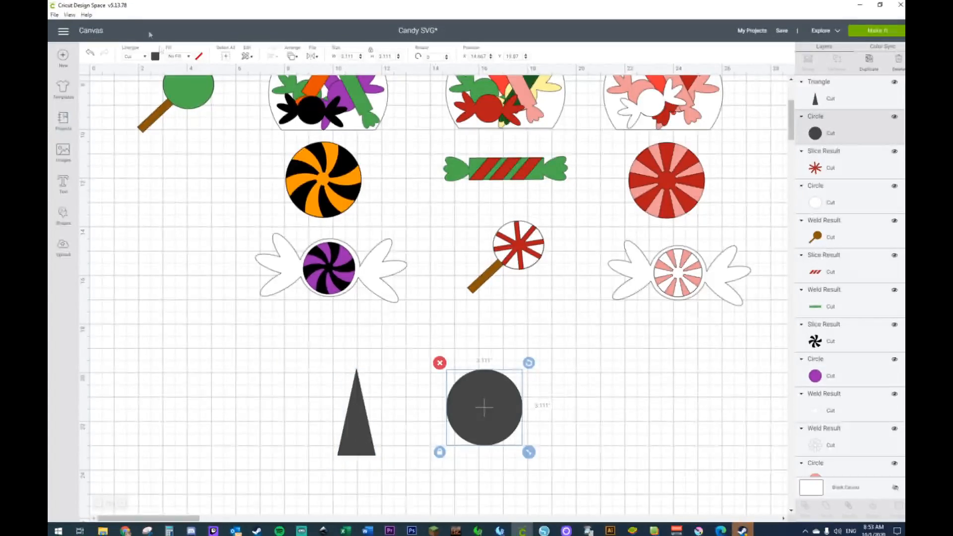
{"action": "left_click", "coordinate": [155, 56]}
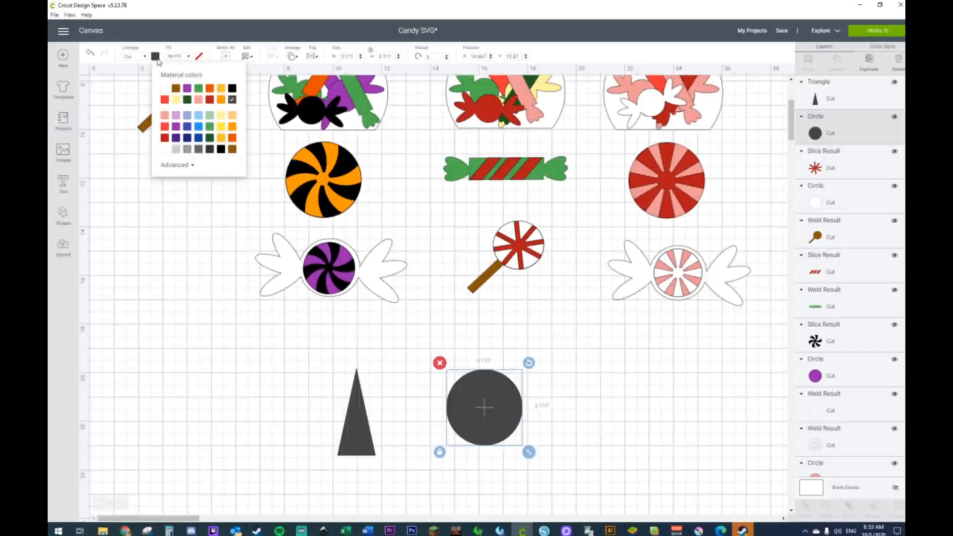
{"action": "left_click", "coordinate": [198, 100]}
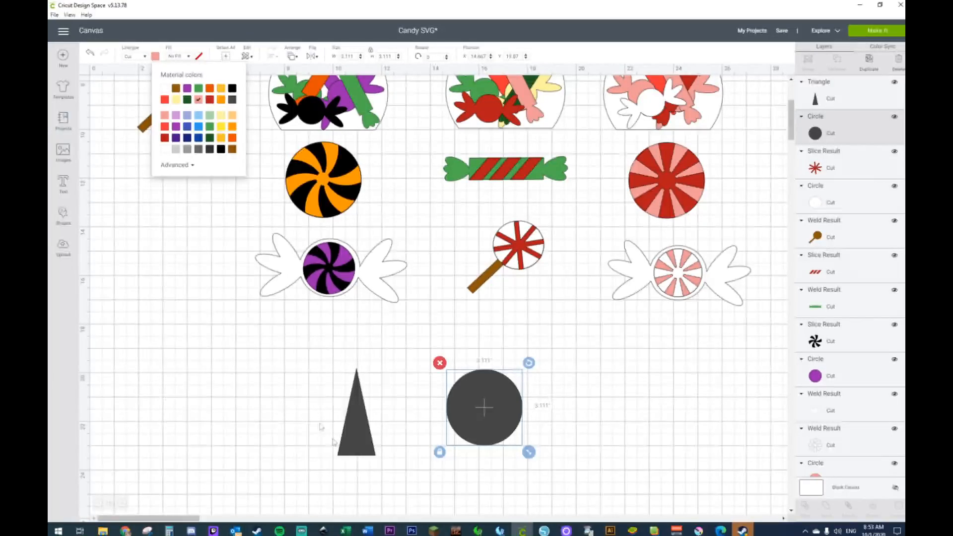
Set the triangle's material colour to dark red, then rotate and place it with its tip at the pink circle's centre, pointing down-left
{"action": "left_click", "coordinate": [360, 448]}
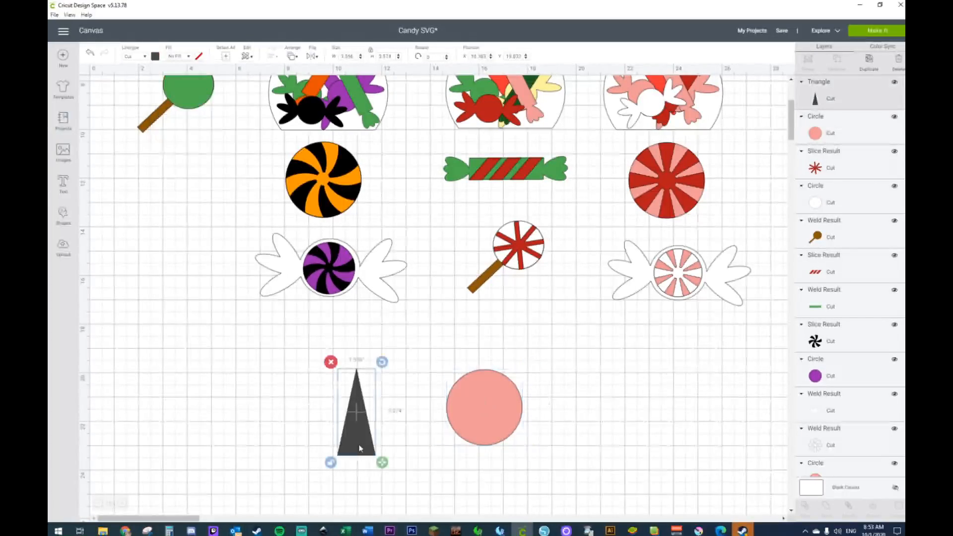
{"action": "left_click", "coordinate": [155, 57]}
{"action": "left_click", "coordinate": [210, 100]}
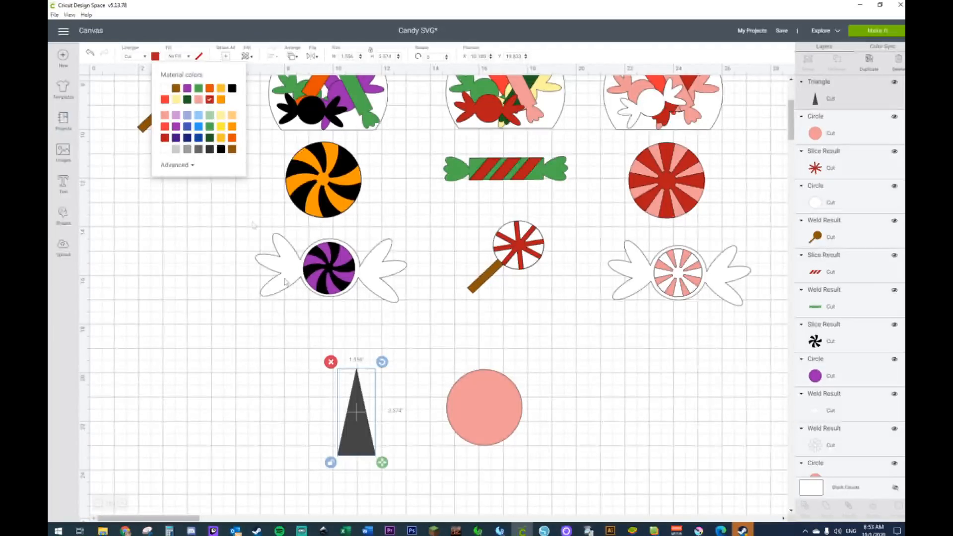
{"action": "left_click_drag", "start_coordinate": [378, 405], "coordinate": [462, 422]}
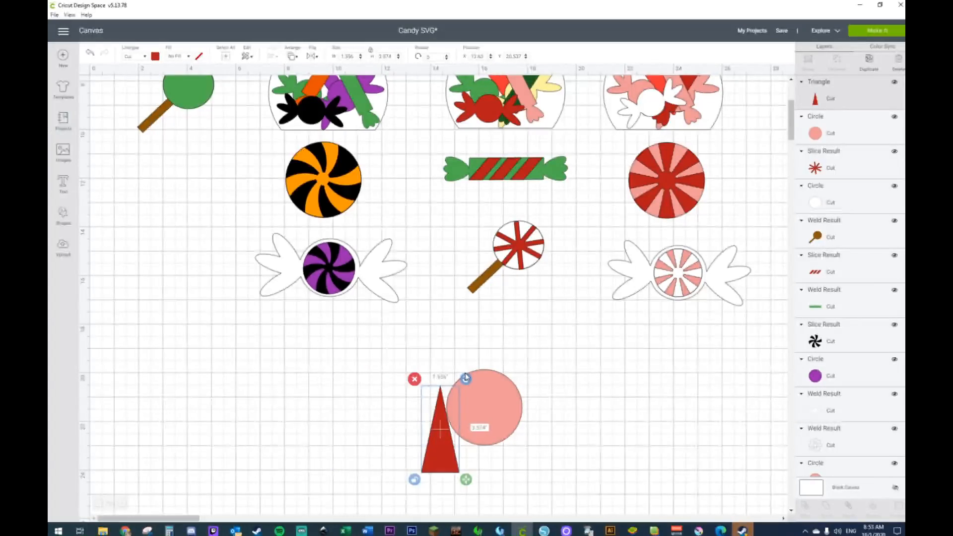
{"action": "left_click_drag", "start_coordinate": [473, 385], "coordinate": [496, 430]}
{"action": "left_click_drag", "start_coordinate": [428, 442], "coordinate": [434, 439]}
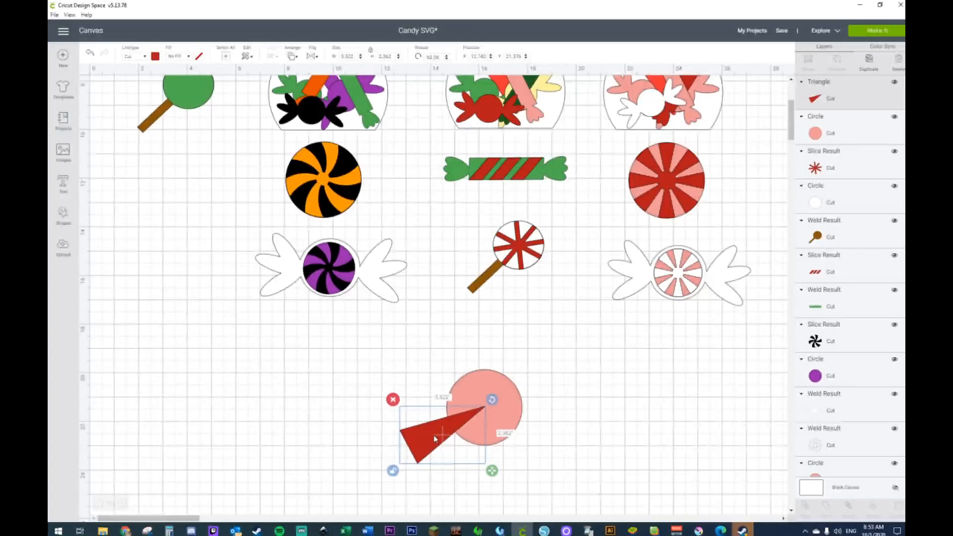
Duplicate the red triangle, then rotate and place the copy as an up-left spoke with its tip at the circle's centre
{"action": "key", "text": "ctrl+d"}
{"action": "left_click_drag", "start_coordinate": [504, 411], "coordinate": [517, 451]}
{"action": "left_click_drag", "start_coordinate": [445, 440], "coordinate": [430, 404]}
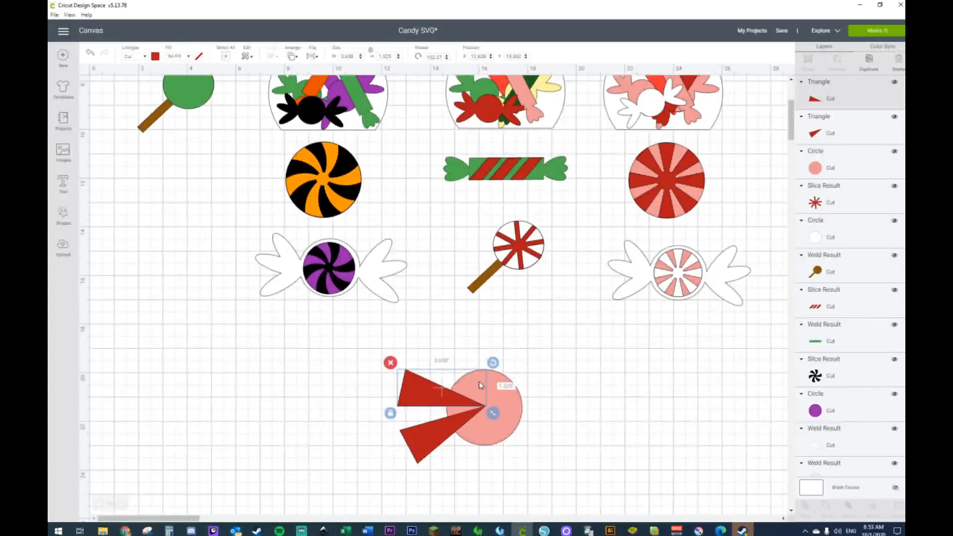
{"action": "left_click_drag", "start_coordinate": [497, 364], "coordinate": [499, 373]}
{"action": "left_click_drag", "start_coordinate": [430, 393], "coordinate": [435, 384]}
{"action": "left_click_drag", "start_coordinate": [493, 350], "coordinate": [496, 356]}
{"action": "left_click_drag", "start_coordinate": [430, 382], "coordinate": [441, 433]}
Duplicate the triangle again, then rotate and place the copy as a spoke pointing straight down from the circle's centre
{"action": "key", "text": "ctrl+d"}
{"action": "left_click_drag", "start_coordinate": [502, 398], "coordinate": [424, 380]}
{"action": "left_click_drag", "start_coordinate": [454, 460], "coordinate": [468, 489]}
{"action": "left_click_drag", "start_coordinate": [501, 412], "coordinate": [492, 400]}
{"action": "left_click_drag", "start_coordinate": [478, 480], "coordinate": [479, 480]}
{"action": "left_click_drag", "start_coordinate": [492, 401], "coordinate": [485, 399]}
{"action": "left_click_drag", "start_coordinate": [477, 490], "coordinate": [485, 489]}
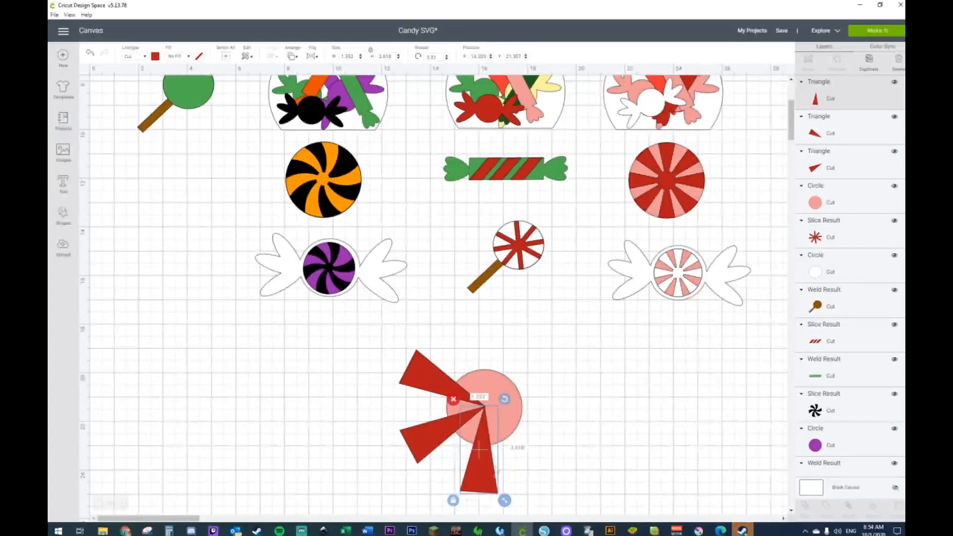
{"action": "left_click_drag", "start_coordinate": [505, 401], "coordinate": [507, 398]}
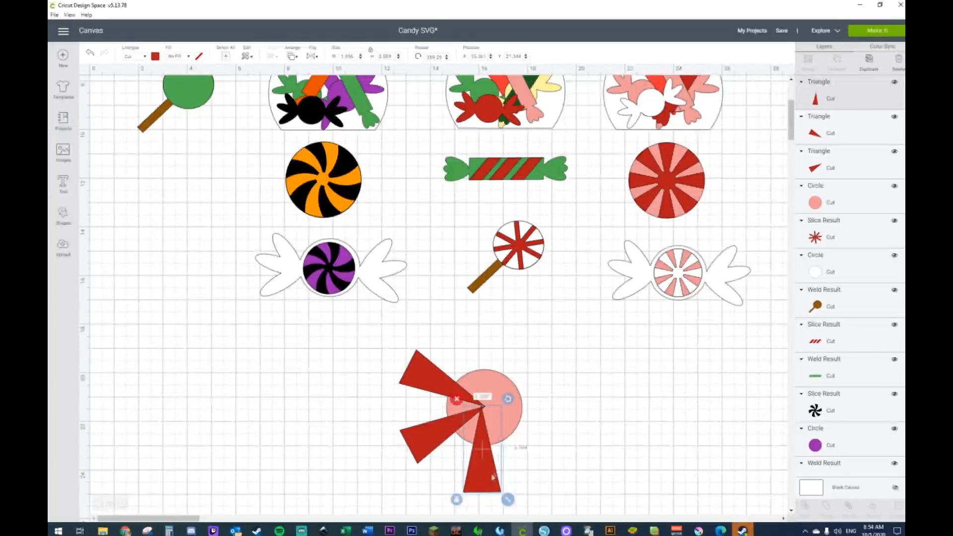
{"action": "left_click_drag", "start_coordinate": [490, 488], "coordinate": [492, 488]}
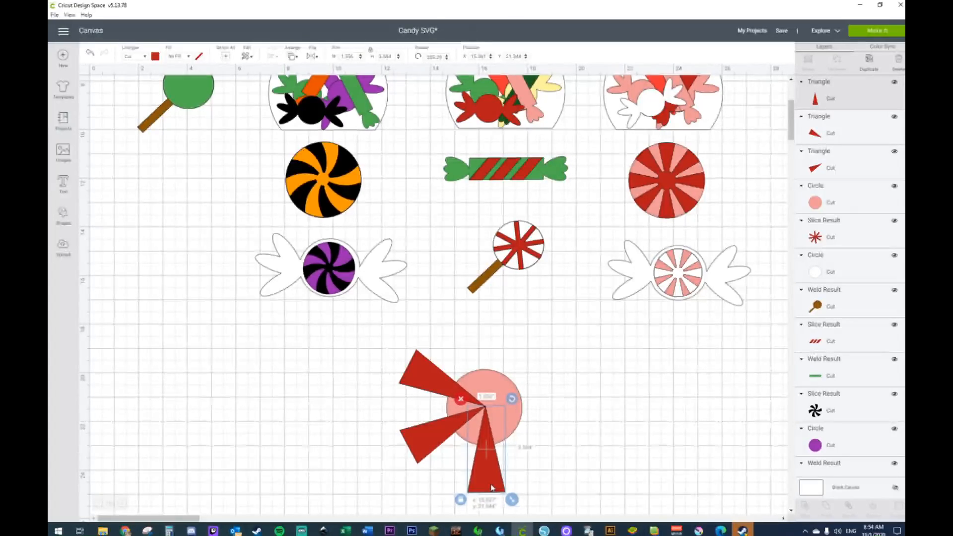
Duplicate all three spokes, flip the copies horizontally, and rotate and position them to complete an evenly spaced six-spoke wheel
{"action": "left_click", "coordinate": [412, 369]}
{"action": "left_click", "coordinate": [434, 436], "text": "shift"}
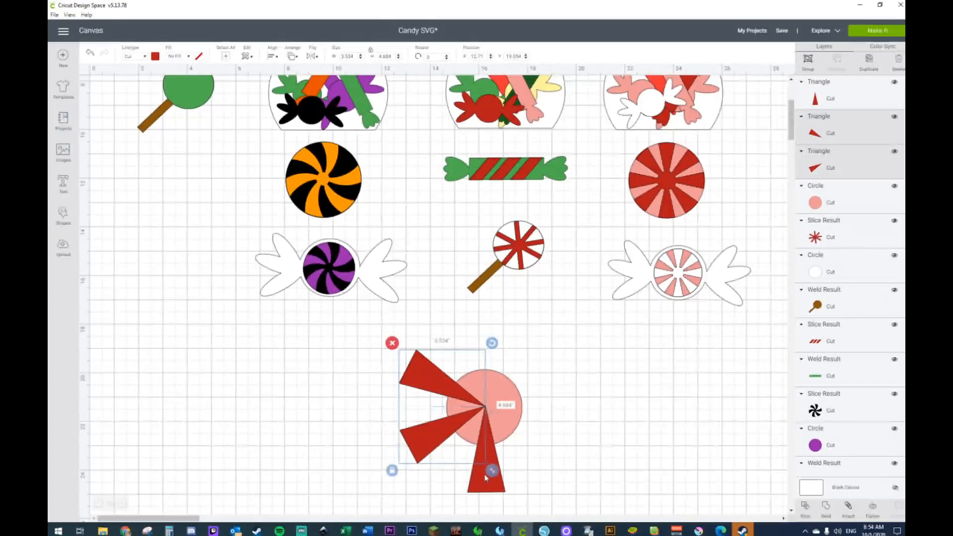
{"action": "left_click", "coordinate": [485, 476], "text": "shift"}
{"action": "right_click", "coordinate": [484, 467]}
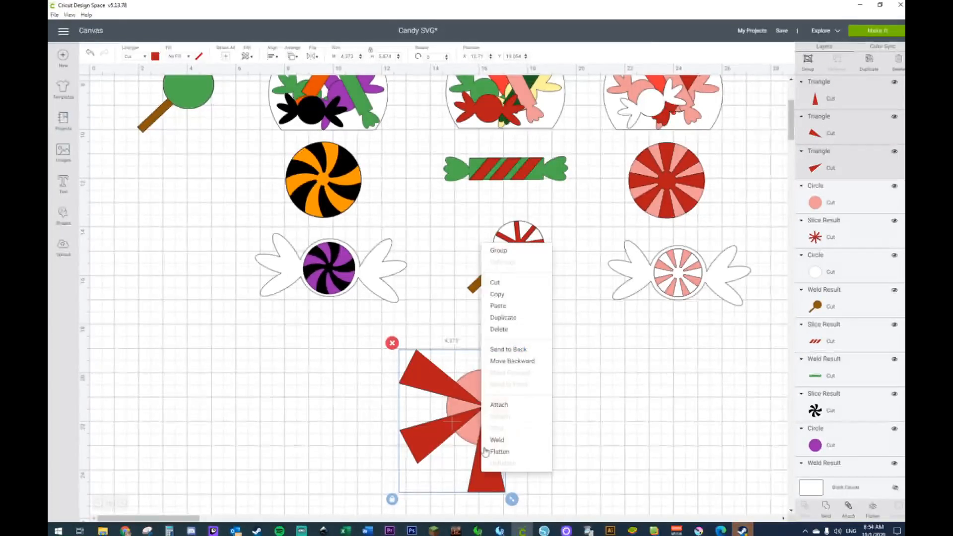
{"action": "left_click", "coordinate": [513, 321]}
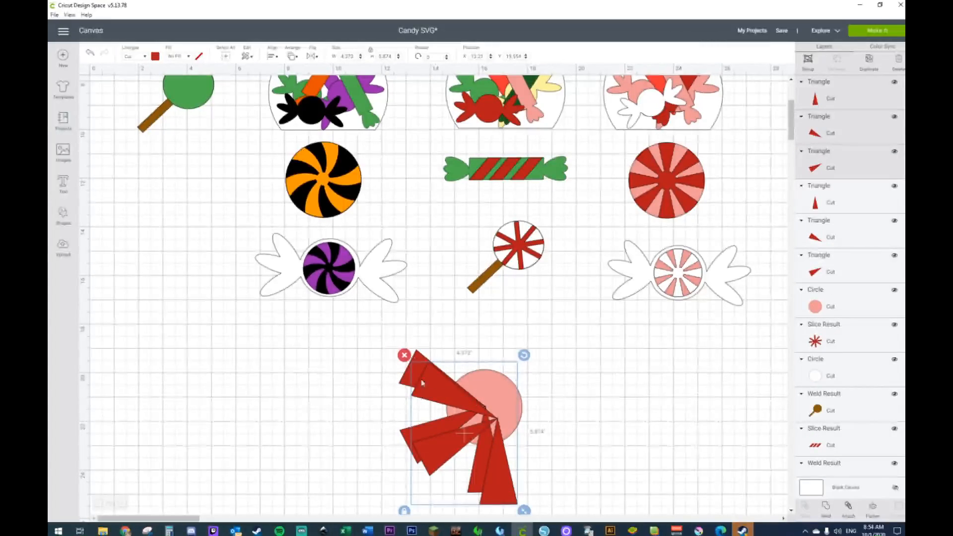
{"action": "left_click", "coordinate": [310, 56]}
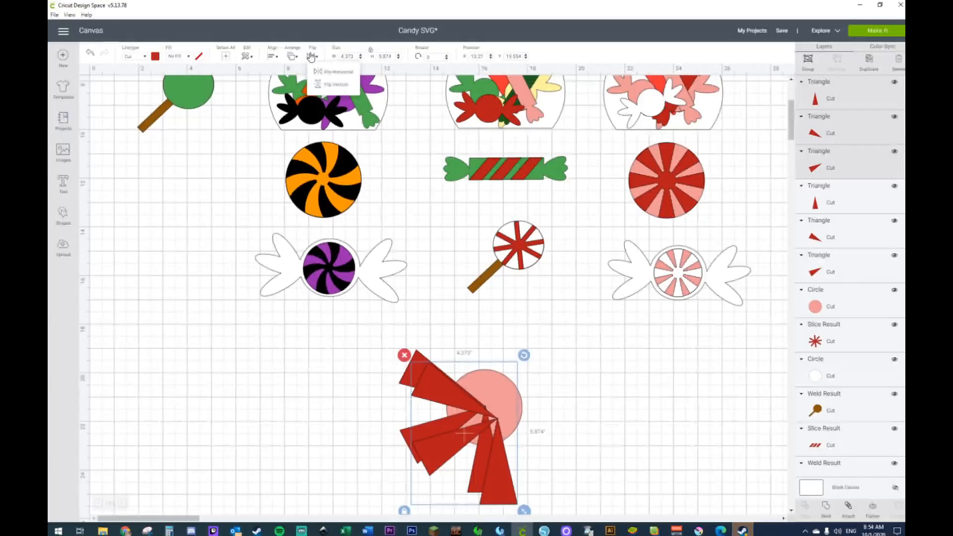
{"action": "left_click", "coordinate": [334, 77]}
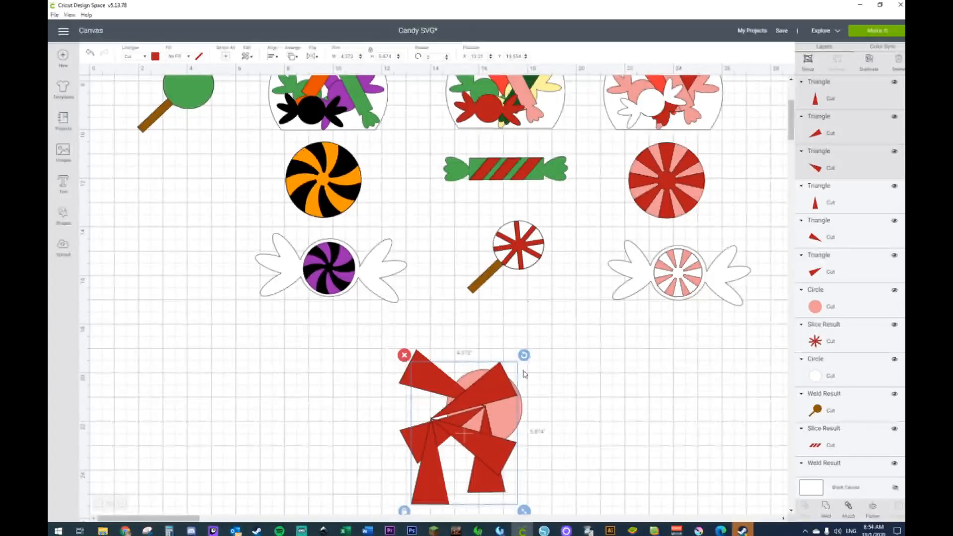
{"action": "left_click_drag", "start_coordinate": [524, 355], "coordinate": [502, 343]}
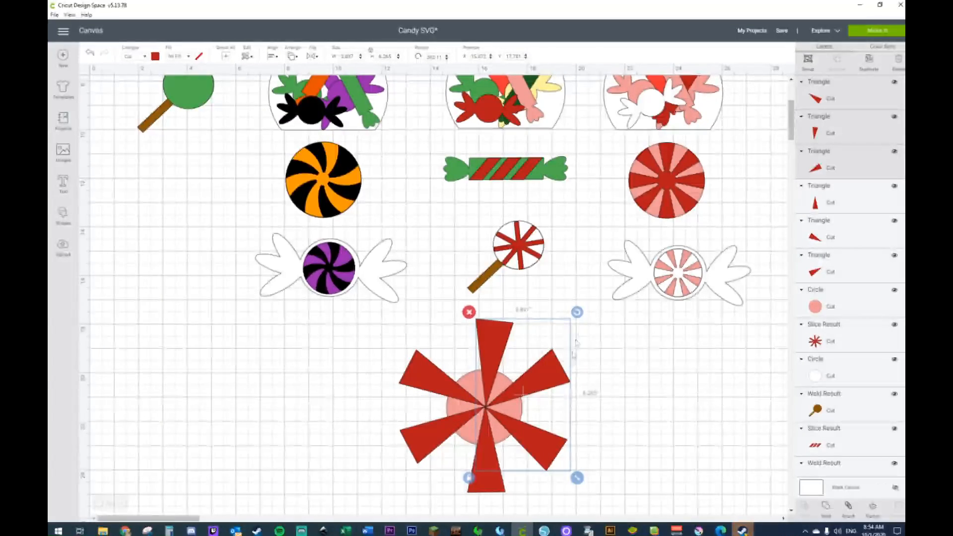
{"action": "left_click_drag", "start_coordinate": [577, 312], "coordinate": [499, 339]}
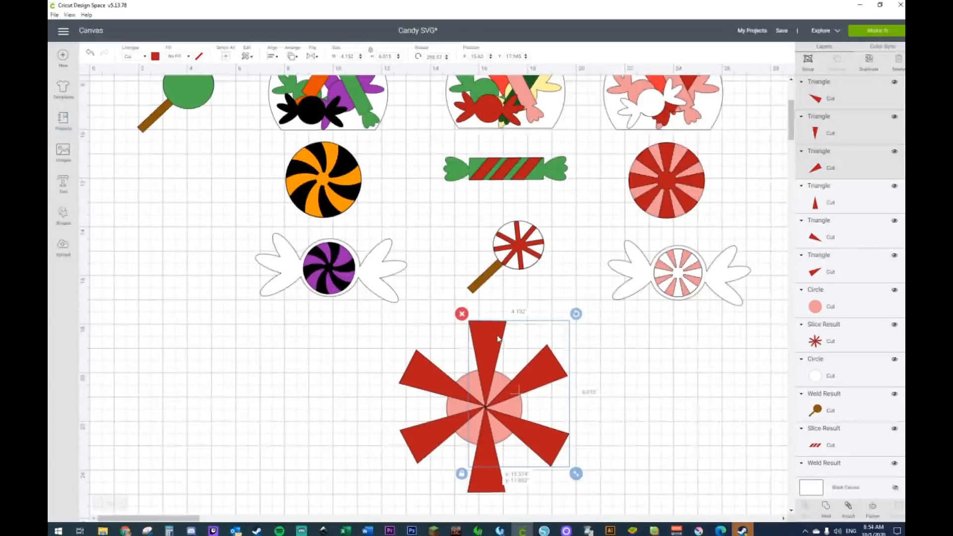
{"action": "left_click", "coordinate": [271, 405]}
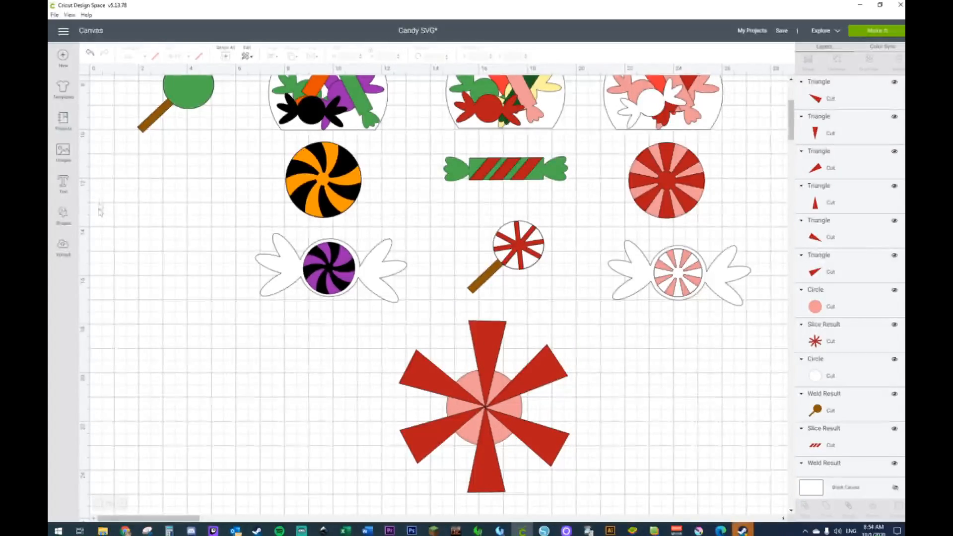
Add another circle in the empty area beside the wheel and shrink it to about 0.67 inches
{"action": "left_click", "coordinate": [74, 224]}
{"action": "left_click", "coordinate": [132, 158]}
{"action": "left_click_drag", "start_coordinate": [217, 214], "coordinate": [209, 372]}
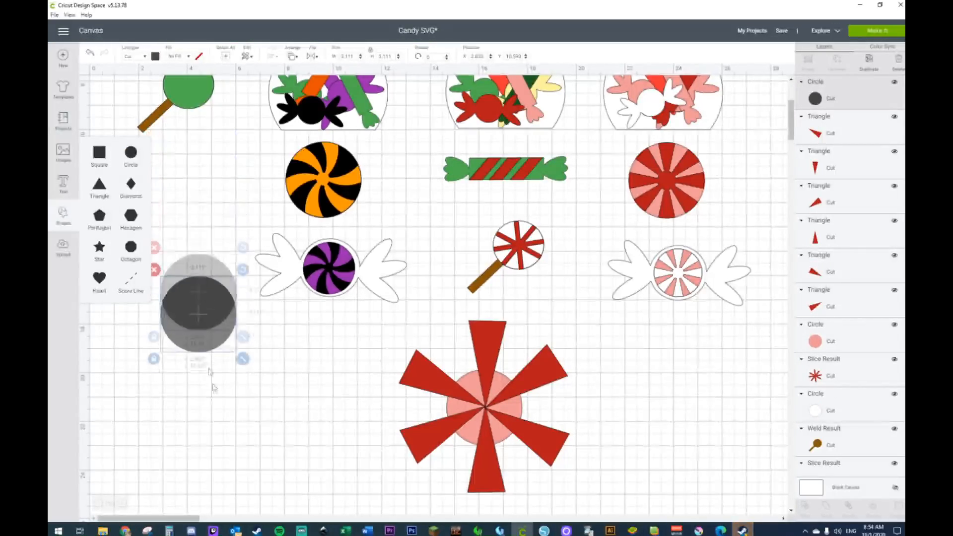
{"action": "left_click_drag", "start_coordinate": [250, 418], "coordinate": [195, 358]}
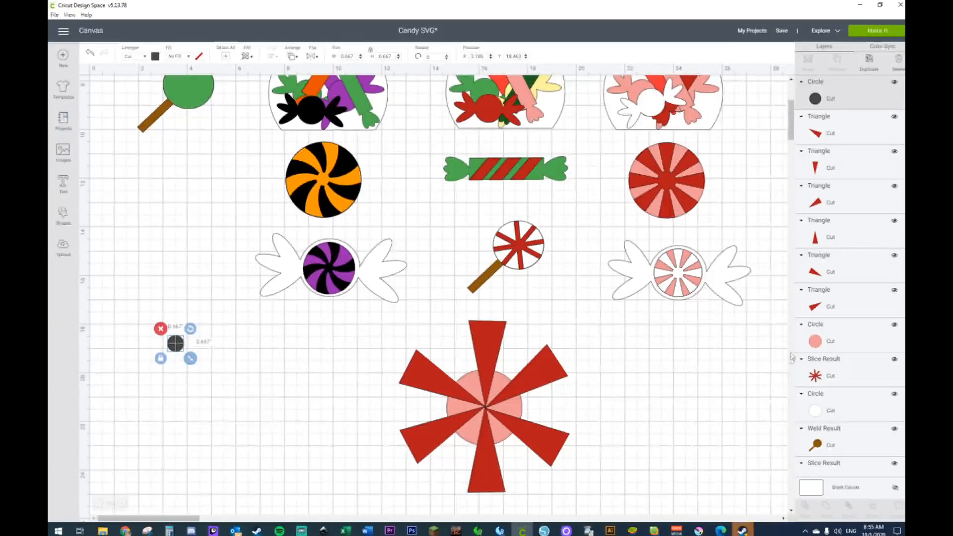
Delete the pink circle behind the spokes and place the small dark circle where the spoke tips meet
{"action": "left_click", "coordinate": [825, 346]}
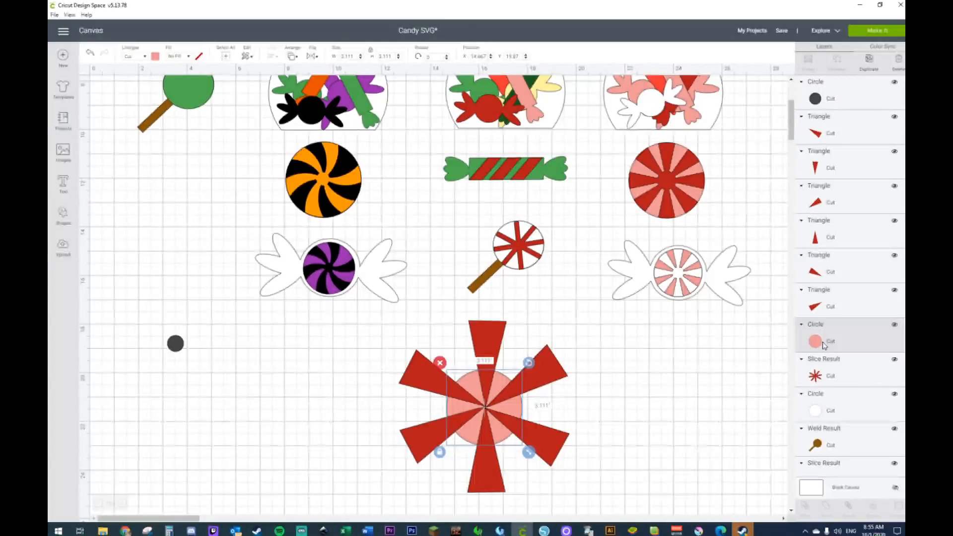
{"action": "key", "text": "Delete"}
{"action": "left_click_drag", "start_coordinate": [171, 342], "coordinate": [487, 411]}
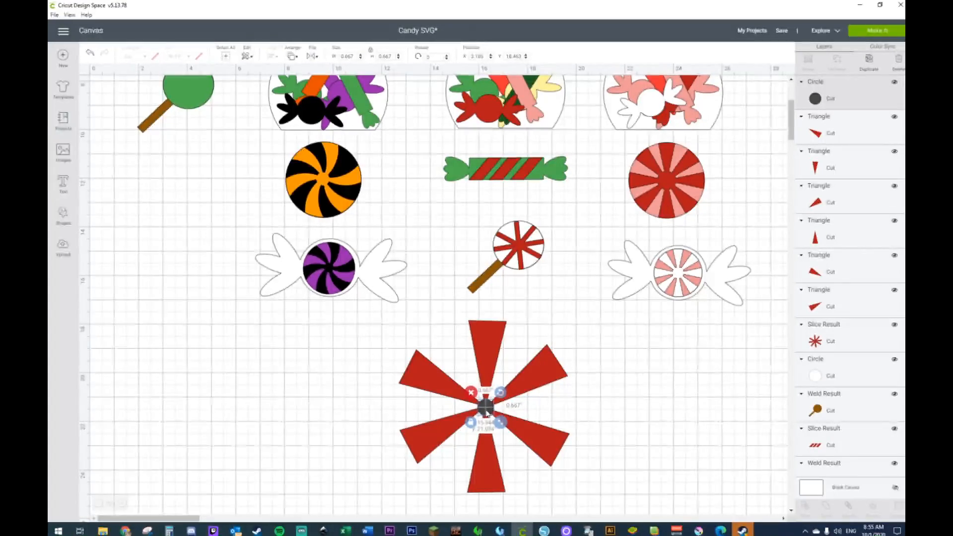
Weld the six triangles and the small centre circle into one red spoke shape
{"action": "left_click", "coordinate": [342, 406]}
{"action": "left_click_drag", "start_coordinate": [371, 345], "coordinate": [556, 484]}
{"action": "right_click", "coordinate": [499, 431]}
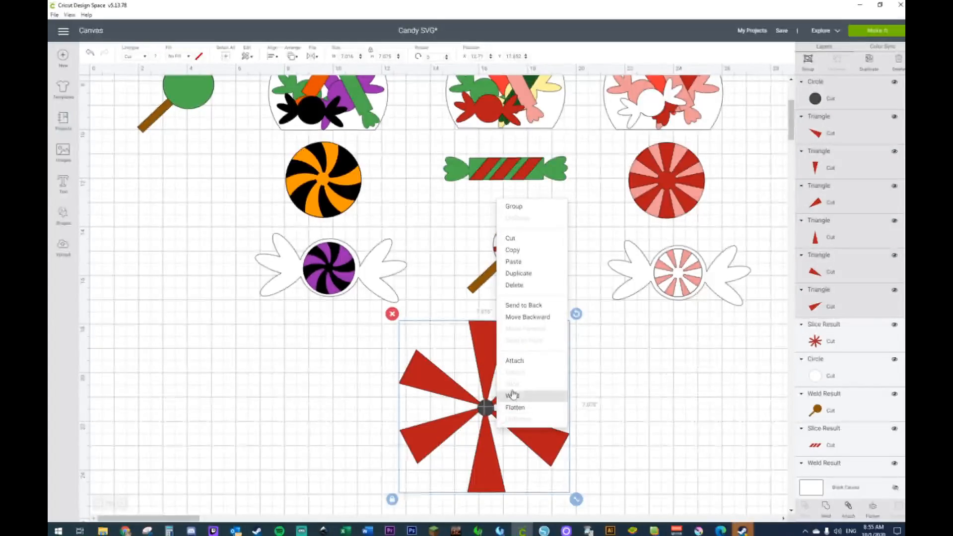
{"action": "left_click", "coordinate": [513, 396]}
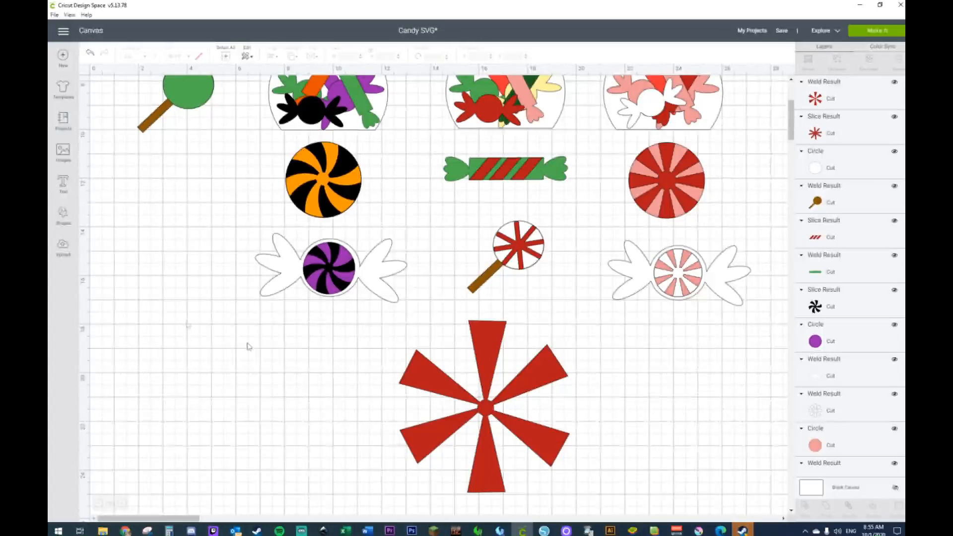
Add a new full-size circle, colour it white, and place it over the centre of the red spoke shape
{"action": "left_click", "coordinate": [69, 218]}
{"action": "left_click", "coordinate": [131, 157]}
{"action": "left_click_drag", "start_coordinate": [214, 237], "coordinate": [264, 389]}
{"action": "left_click", "coordinate": [156, 56]}
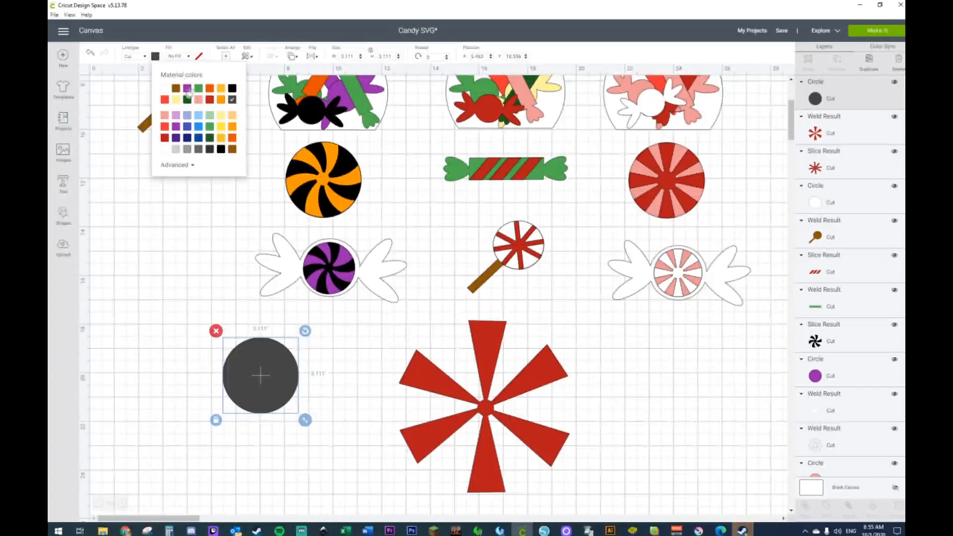
{"action": "left_click", "coordinate": [164, 90]}
{"action": "left_click_drag", "start_coordinate": [263, 376], "coordinate": [487, 410]}
Send the red spoke shape to the back, then send the white circle to the back behind it
{"action": "right_click", "coordinate": [487, 327]}
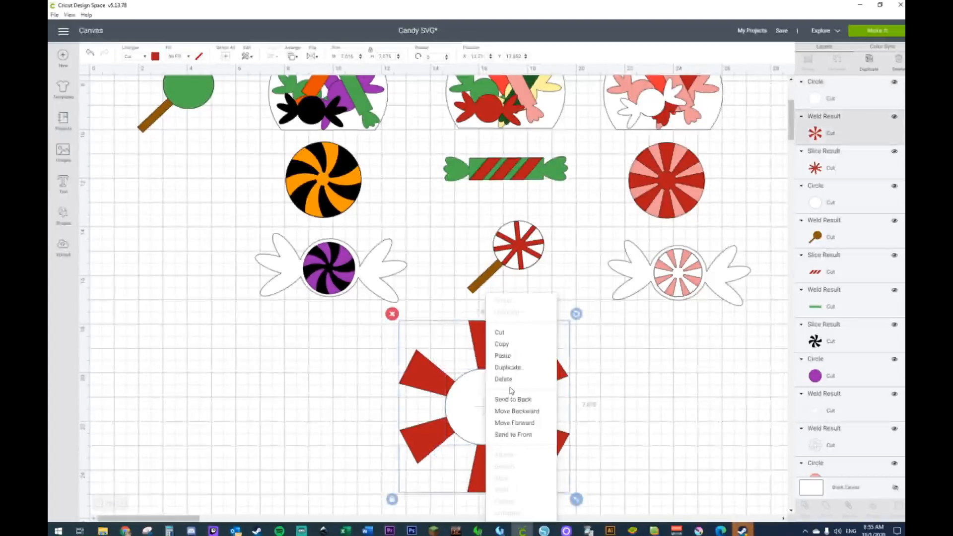
{"action": "left_click", "coordinate": [511, 397]}
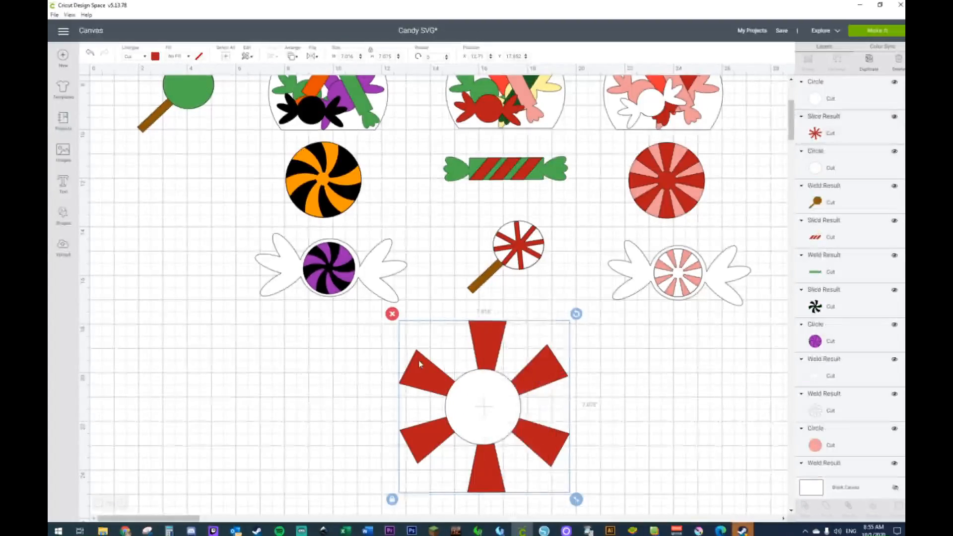
{"action": "right_click", "coordinate": [475, 399]}
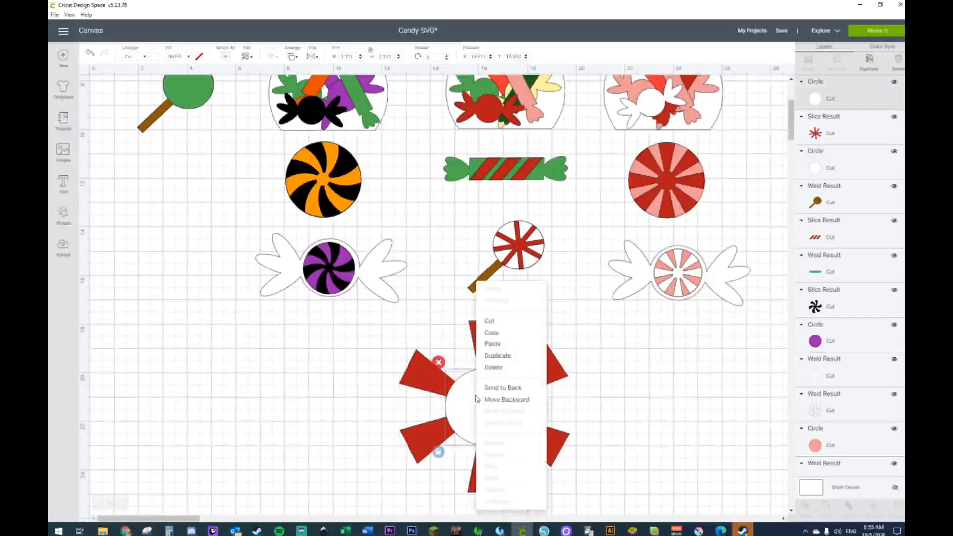
{"action": "left_click", "coordinate": [503, 388]}
Select the white circle and the red spoke shape together and align their centres
{"action": "left_click", "coordinate": [395, 370]}
{"action": "left_click_drag", "start_coordinate": [378, 347], "coordinate": [571, 467]}
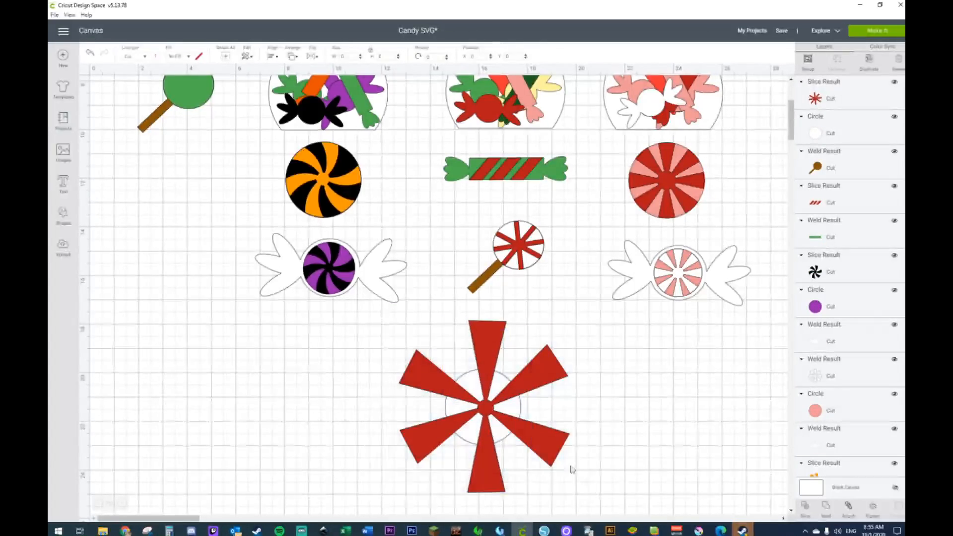
{"action": "left_click", "coordinate": [272, 57]}
{"action": "left_click", "coordinate": [293, 159]}
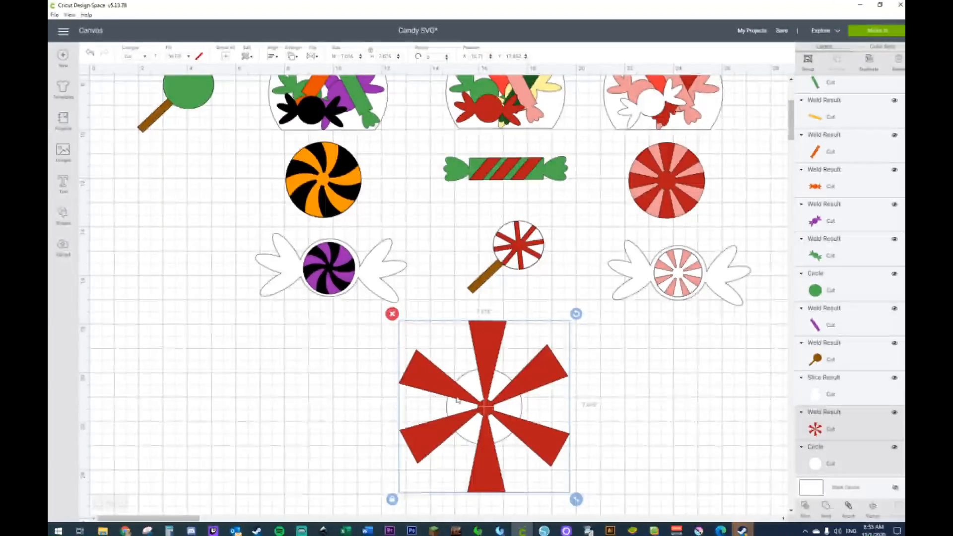
Duplicate the white circle and move the copy to the empty area left of the spokes
{"action": "left_click", "coordinate": [828, 469]}
{"action": "key", "text": "ctrl+d"}
{"action": "left_click_drag", "start_coordinate": [542, 439], "coordinate": [257, 425]}
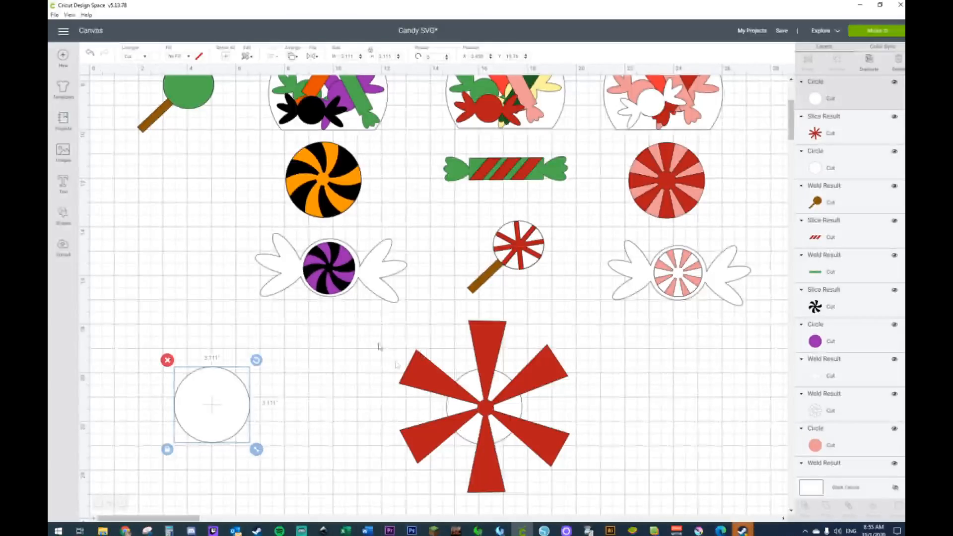
Slice the red spokes with the white circle, move the trimmed spokes aside, and delete the leftover slice pieces
{"action": "left_click_drag", "start_coordinate": [366, 308], "coordinate": [581, 513]}
{"action": "right_click", "coordinate": [506, 427]}
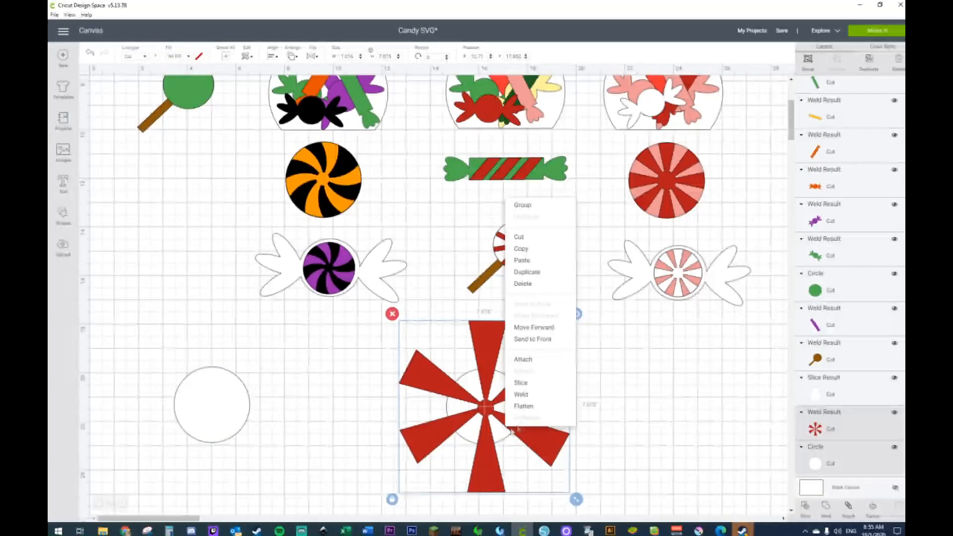
{"action": "left_click", "coordinate": [526, 385]}
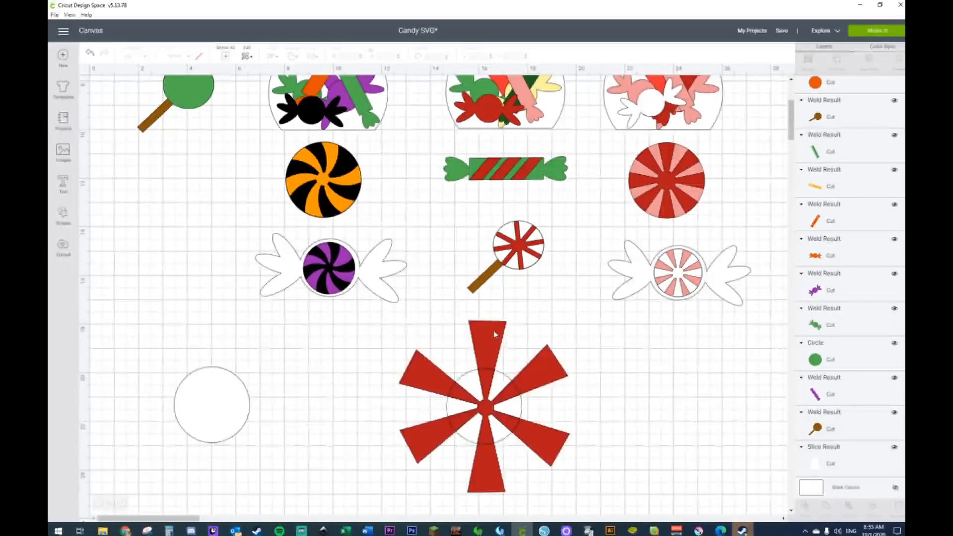
{"action": "left_click_drag", "start_coordinate": [489, 379], "coordinate": [620, 379]}
{"action": "left_click_drag", "start_coordinate": [435, 366], "coordinate": [528, 446]}
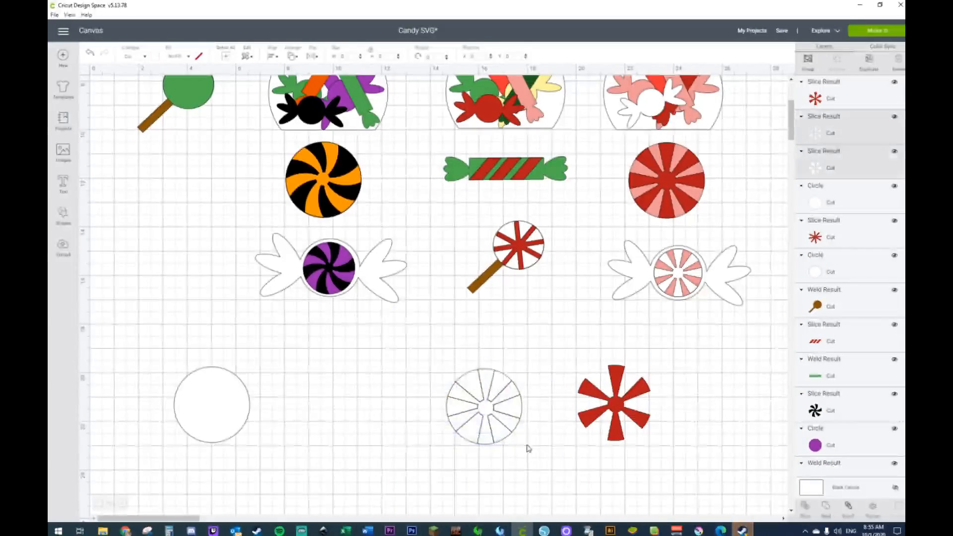
{"action": "key", "text": "Delete"}
Place the trimmed red spokes on the white circle copy and move the finished candy below the pink and white wrapped candy
{"action": "left_click_drag", "start_coordinate": [621, 417], "coordinate": [212, 415]}
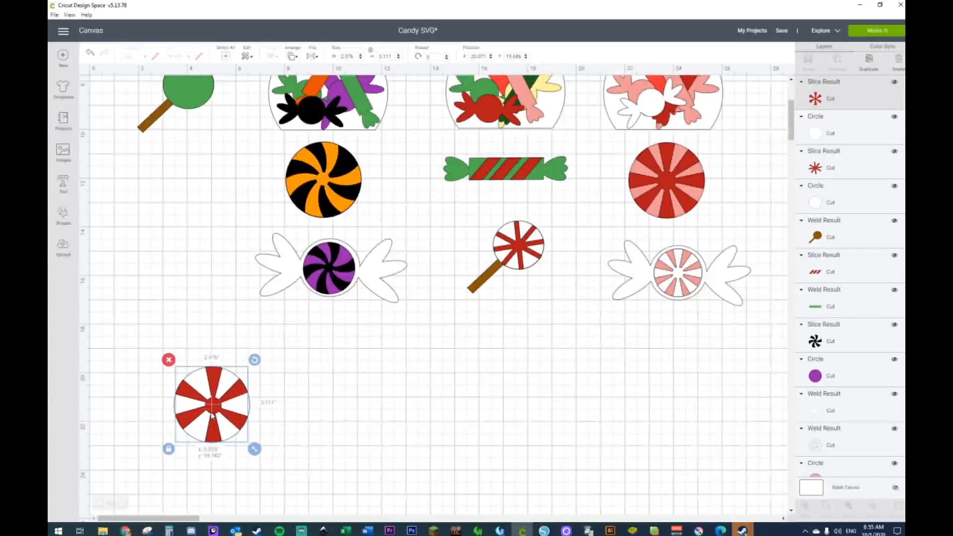
{"action": "left_click", "coordinate": [332, 417]}
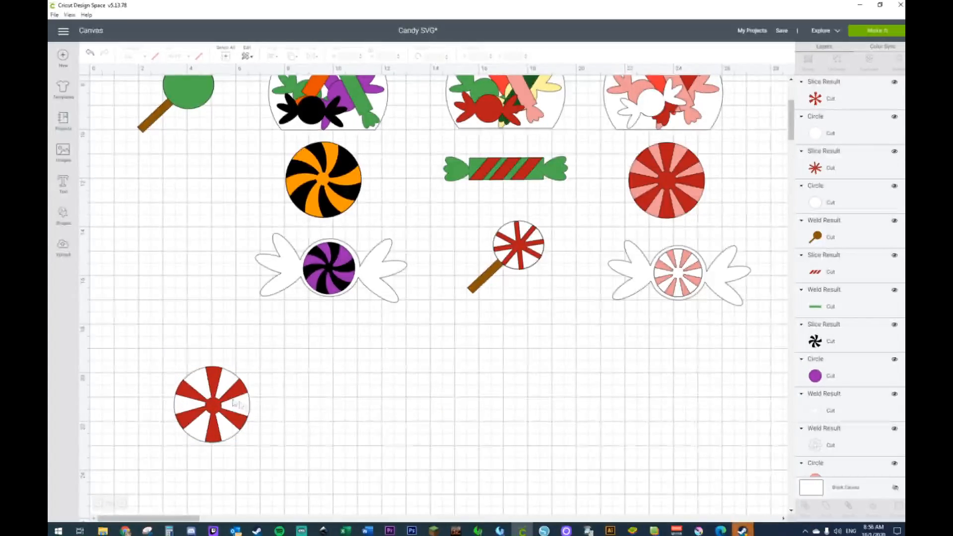
{"action": "left_click_drag", "start_coordinate": [152, 354], "coordinate": [251, 455]}
{"action": "left_click_drag", "start_coordinate": [224, 423], "coordinate": [682, 388]}
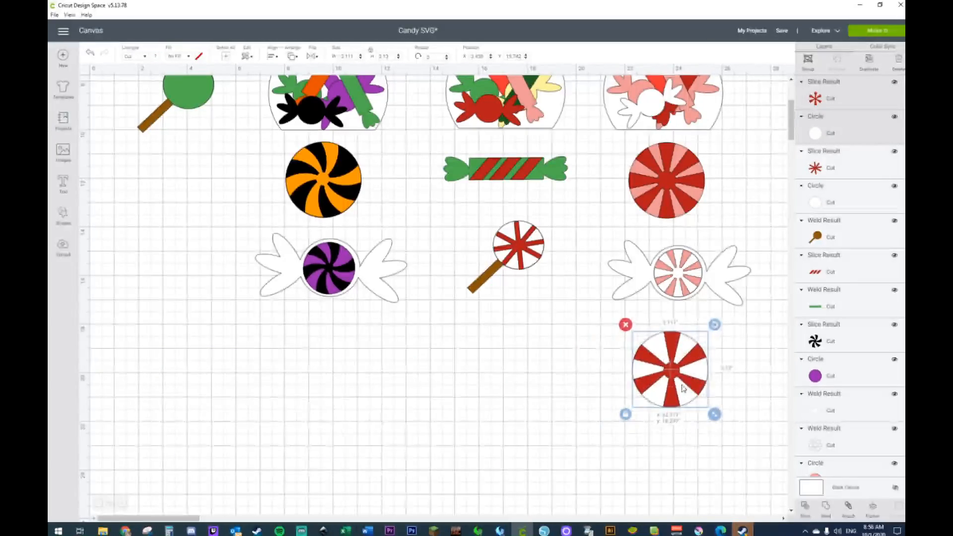
Place a copy of the white wrapper in the empty area and shrink the red and white candy to about 1.7 inches wide
{"action": "left_click", "coordinate": [633, 267]}
{"action": "left_click_drag", "start_coordinate": [628, 274], "coordinate": [413, 408]}
{"action": "left_click_drag", "start_coordinate": [622, 327], "coordinate": [597, 391]}
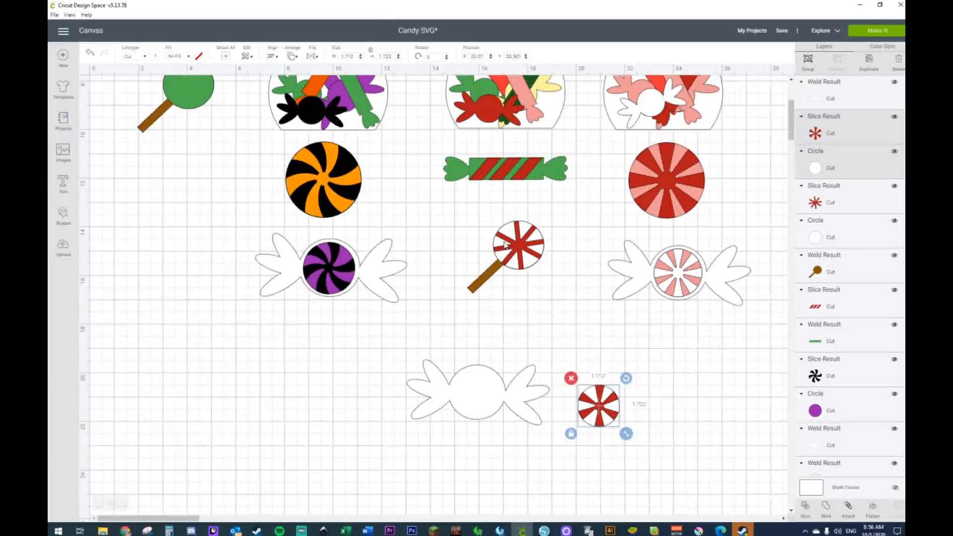
Send the wrapper copy behind the red and white candy, and position the assembled candy below the pink and white wrapped one
{"action": "right_click", "coordinate": [527, 402]}
{"action": "left_click", "coordinate": [542, 392]}
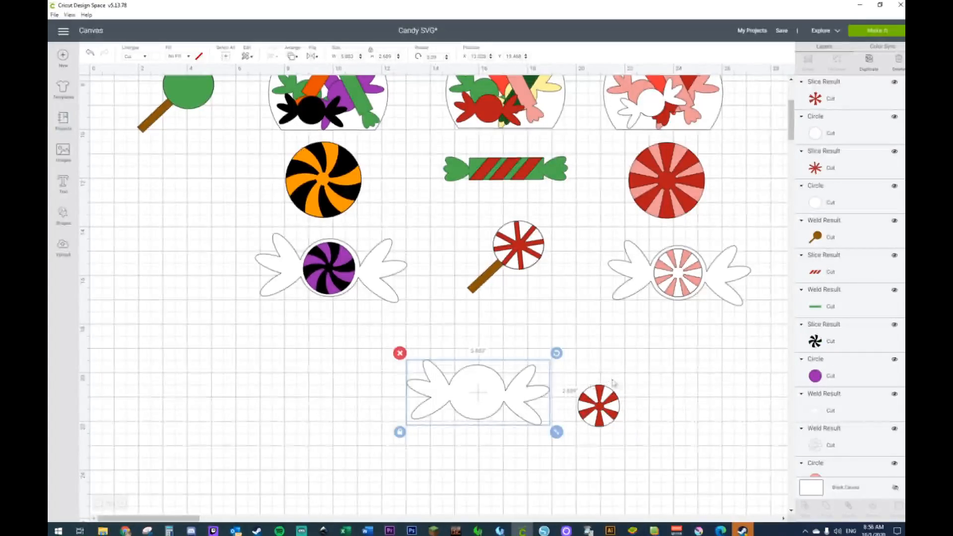
{"action": "left_click_drag", "start_coordinate": [605, 419], "coordinate": [510, 426]}
{"action": "left_click", "coordinate": [559, 398]}
{"action": "left_click_drag", "start_coordinate": [375, 353], "coordinate": [527, 437]}
{"action": "left_click_drag", "start_coordinate": [530, 392], "coordinate": [713, 373]}
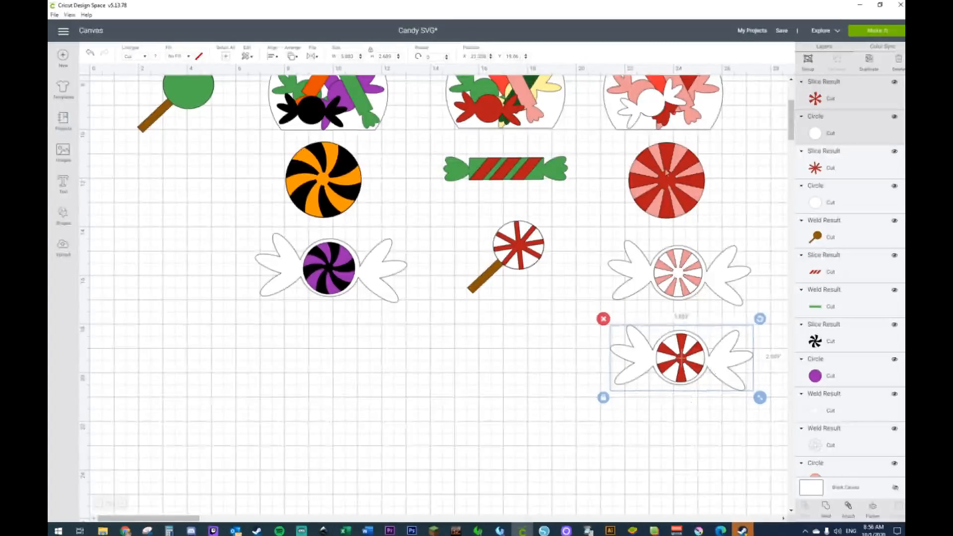
Delete the whole red and white wrapped candy below the pink and white one
{"action": "left_click_drag", "start_coordinate": [590, 357], "coordinate": [756, 423]}
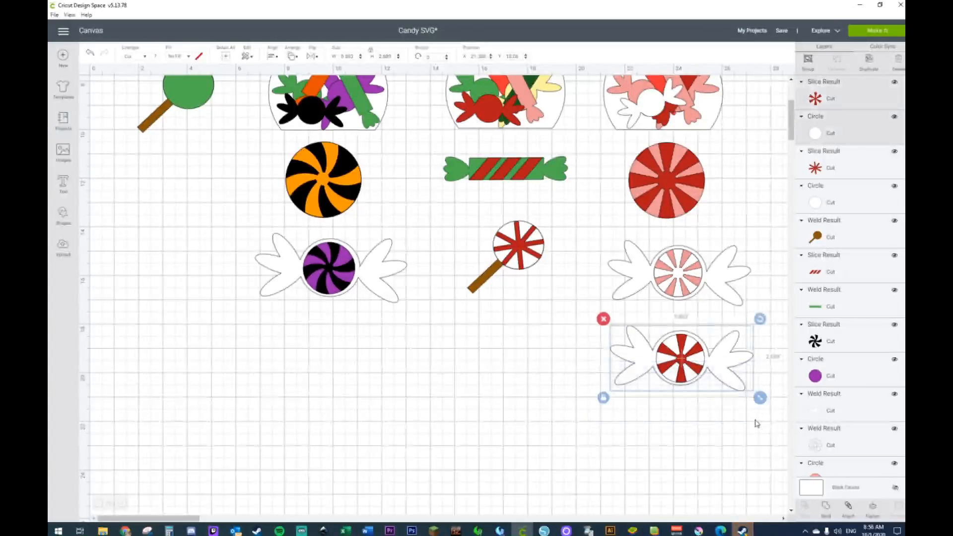
{"action": "key", "text": "Delete"}
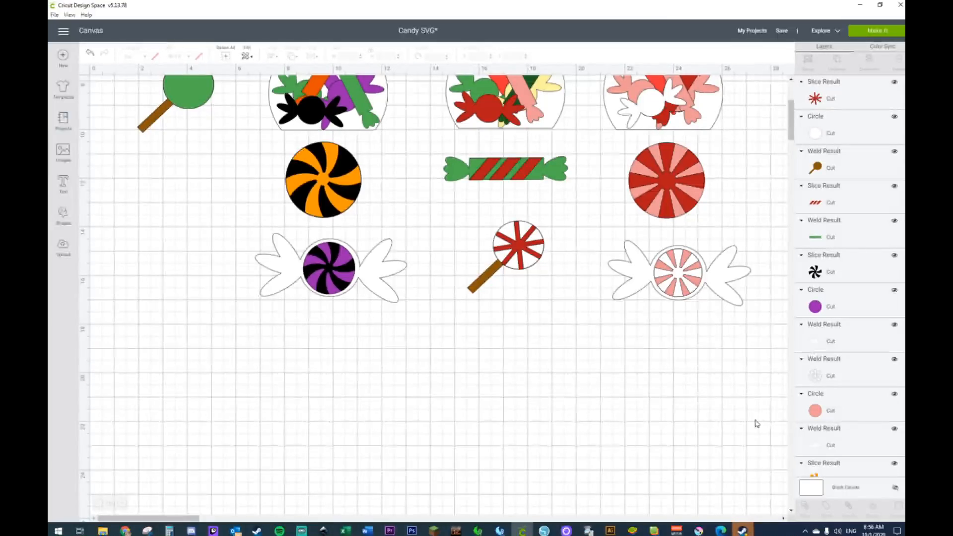
{"action": "scroll", "coordinate": [369, 350], "scroll_direction": "up", "scroll_amount": 3}
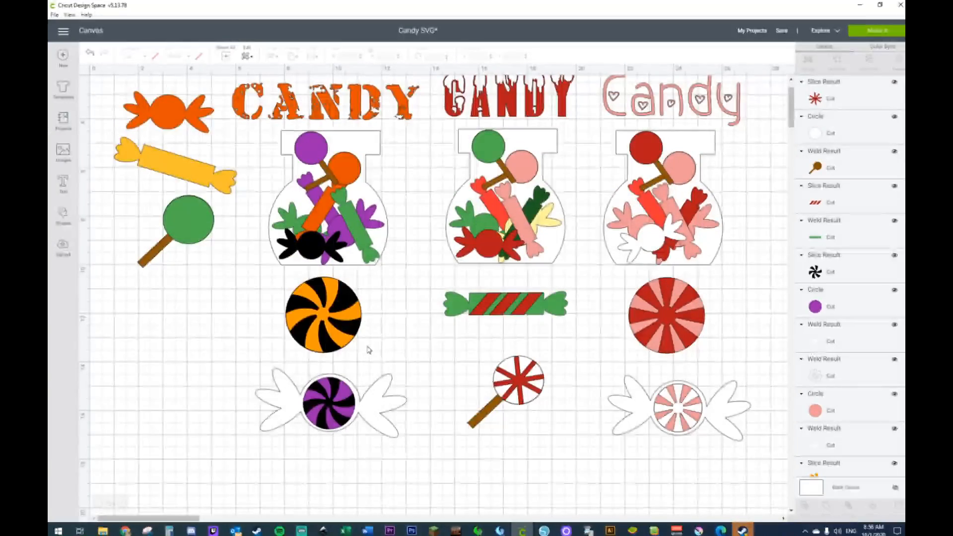
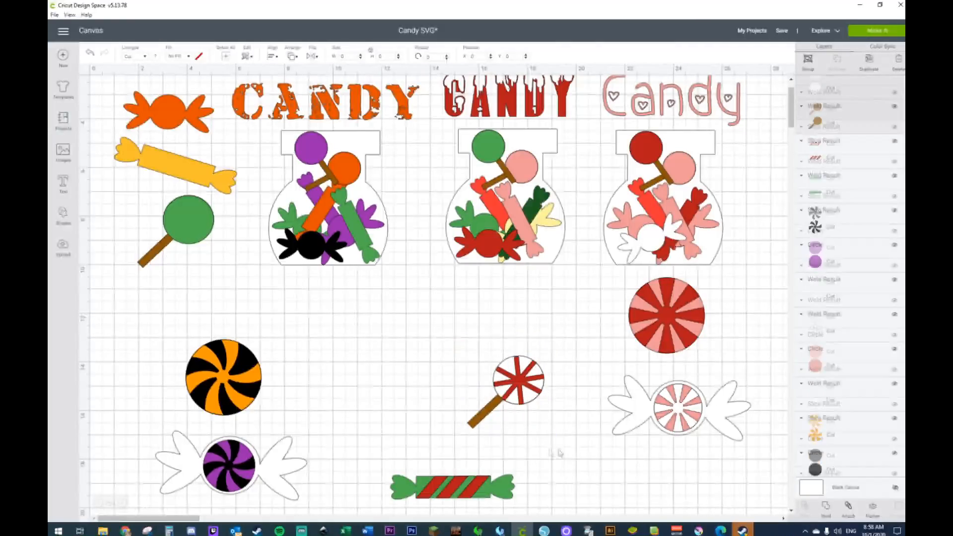
Delete the plain sample candies, the three candy titles and the three filled jars along the top of the canvas
{"action": "left_click", "coordinate": [604, 435]}
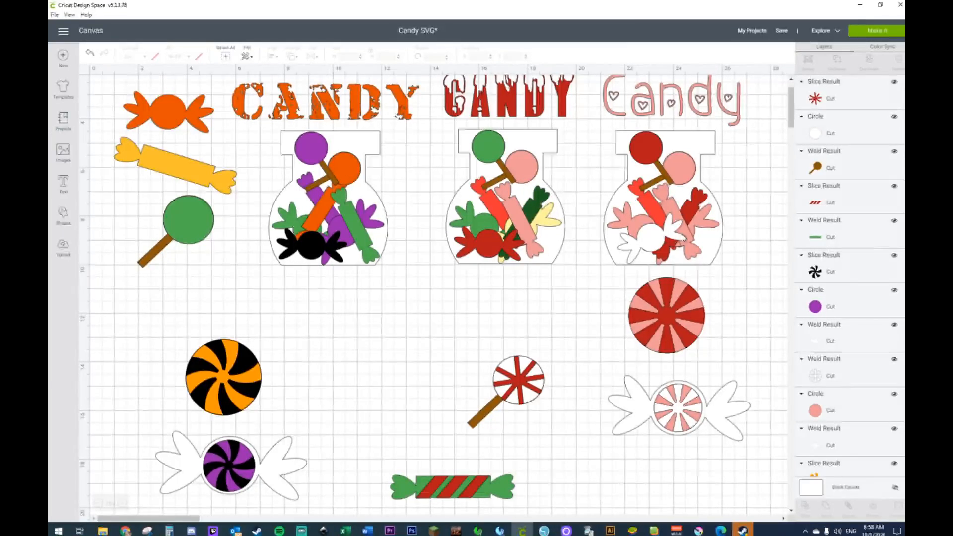
{"action": "scroll", "coordinate": [536, 308], "scroll_direction": "up", "scroll_amount": 1}
{"action": "left_click_drag", "start_coordinate": [126, 84], "coordinate": [753, 322]}
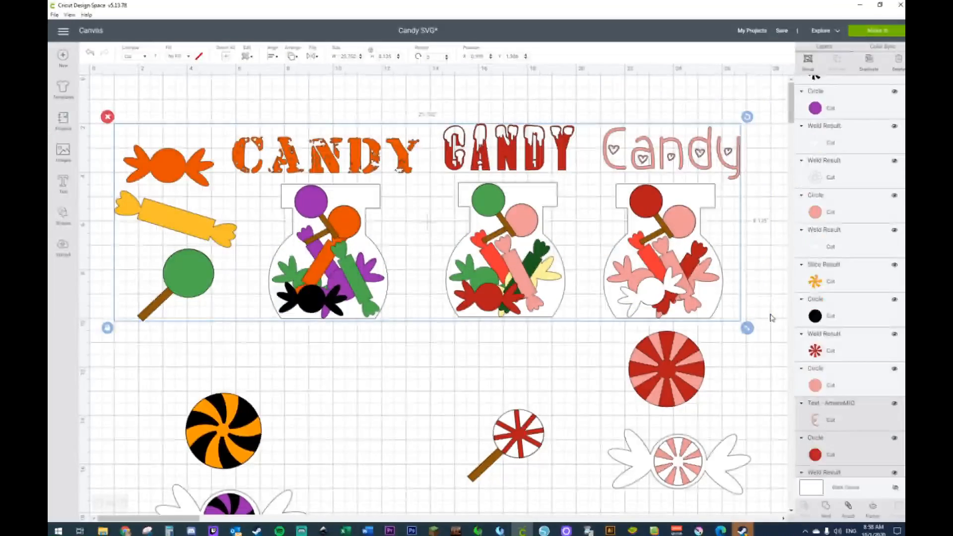
{"action": "key", "text": "Delete"}
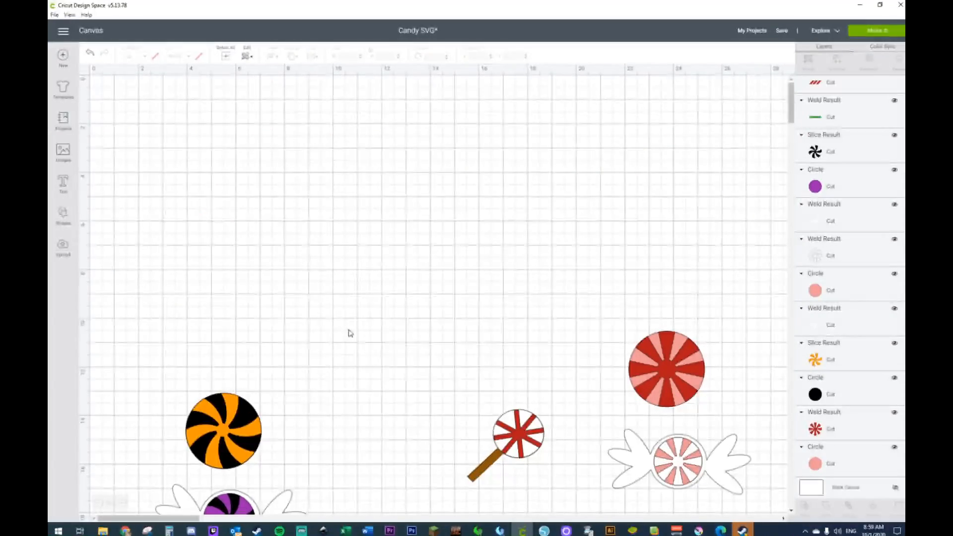
Insert a square and resize it to a rectangle 6 inches wide and 4 inches high
{"action": "left_click", "coordinate": [63, 216]}
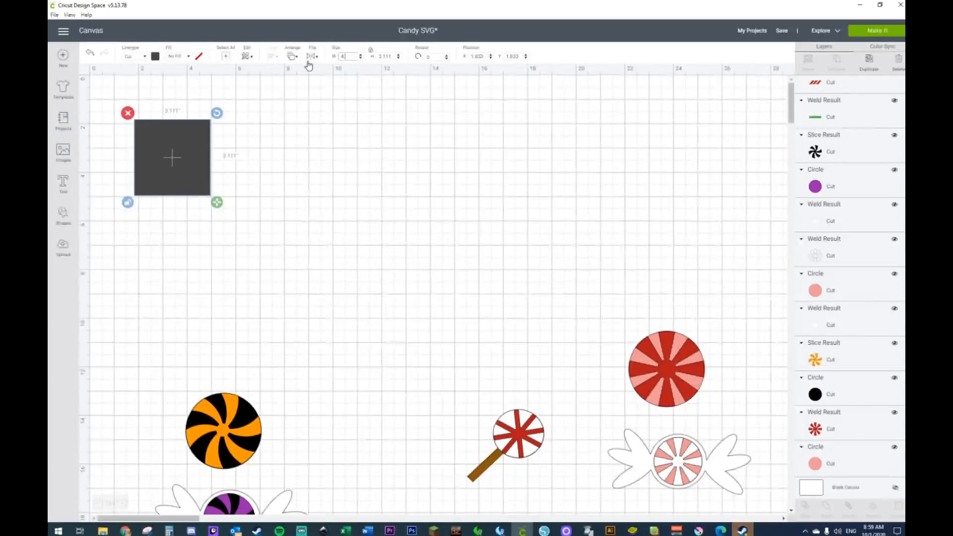
{"action": "key", "text": "Return"}
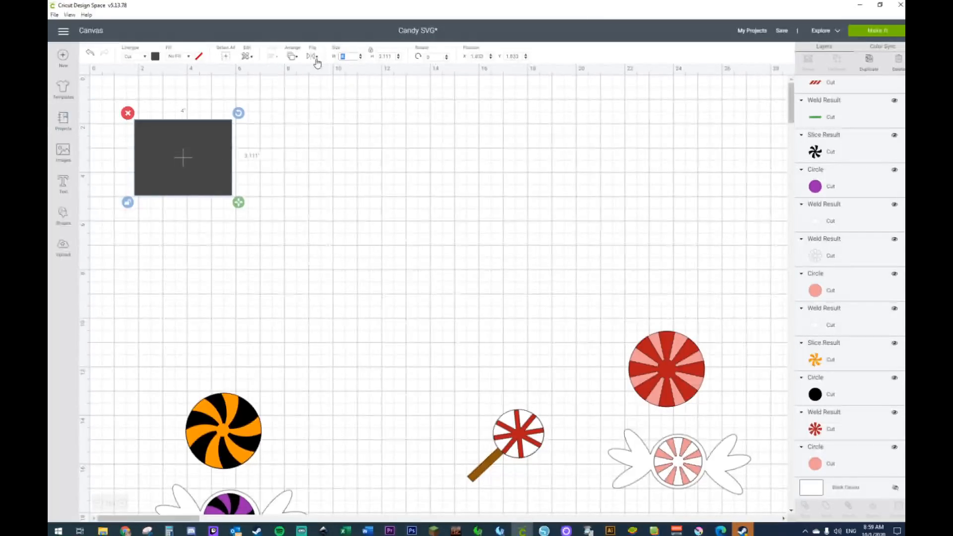
{"action": "type", "text": "6"}
{"action": "key", "text": "Return"}
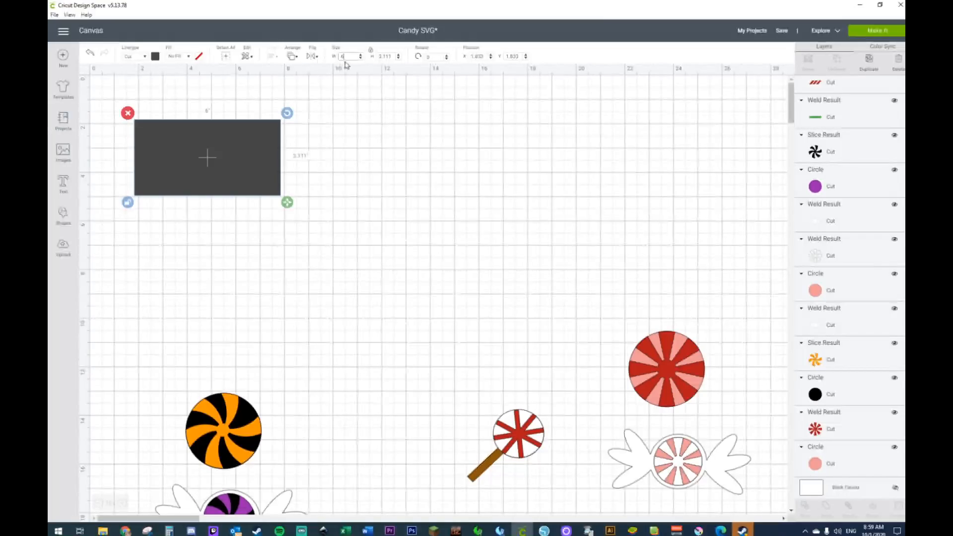
{"action": "left_click_drag", "start_coordinate": [393, 57], "coordinate": [361, 58]}
{"action": "key", "text": "Return"}
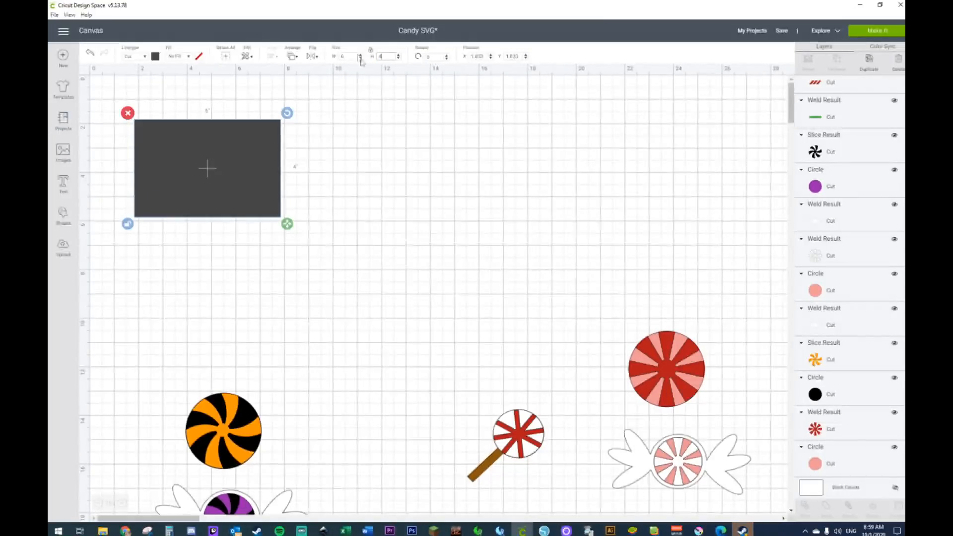
{"action": "left_click", "coordinate": [430, 180]}
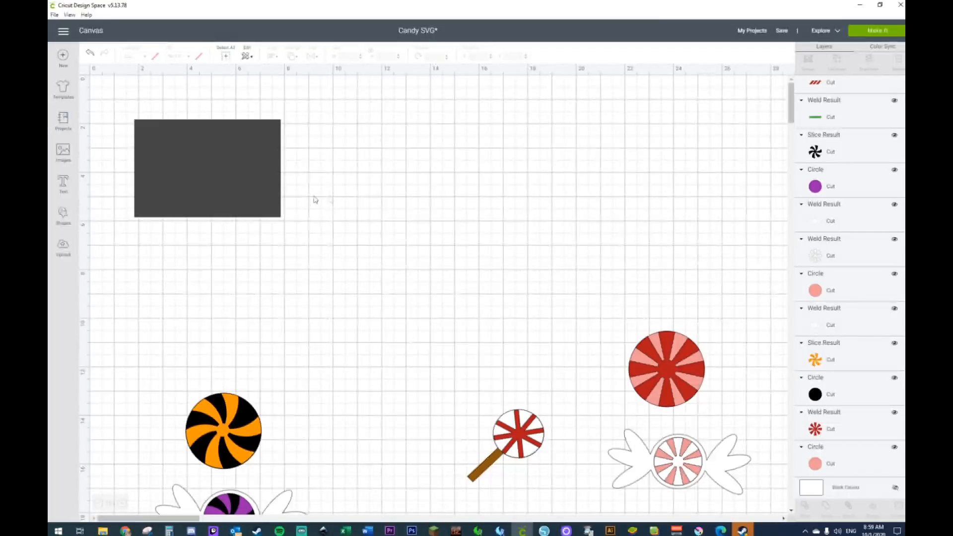
{"action": "key", "text": "ctrl+v"}
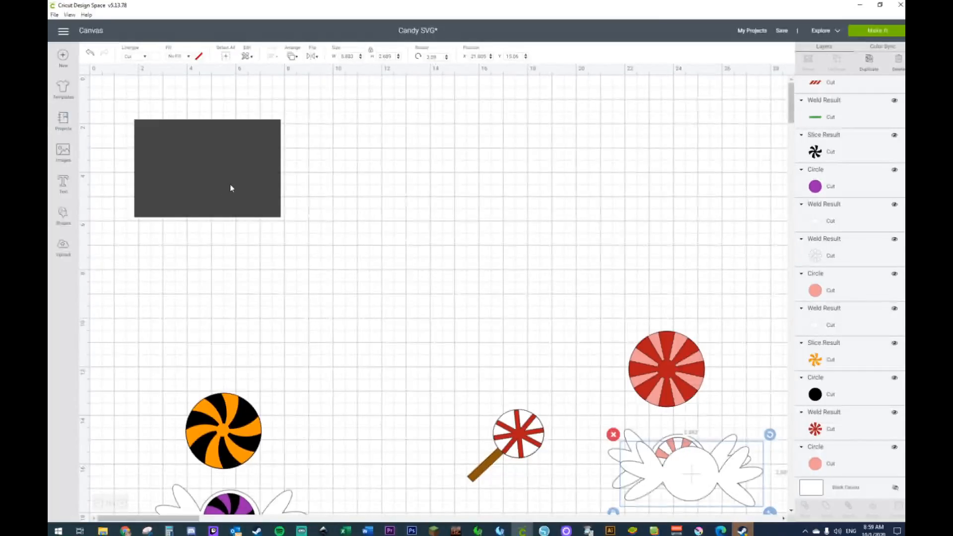
{"action": "key", "text": "ctrl+z"}
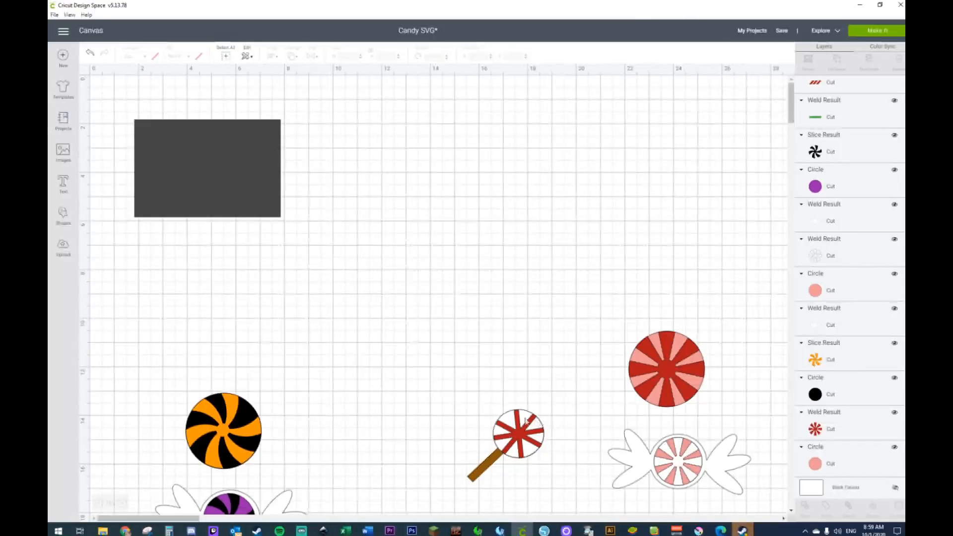
{"action": "left_click", "coordinate": [163, 189]}
{"action": "key", "text": "ctrl+c"}
{"action": "key", "text": "ctrl+v"}
{"action": "left_click_drag", "start_coordinate": [162, 187], "coordinate": [176, 275]}
{"action": "key", "text": "Delete"}
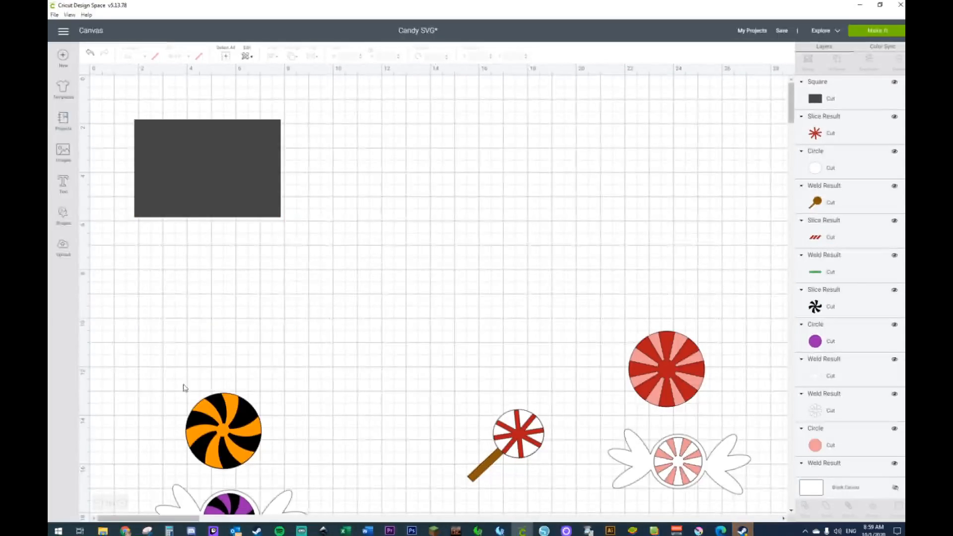
Recolour the dark grey rectangle white
{"action": "left_click", "coordinate": [219, 171]}
{"action": "left_click", "coordinate": [156, 56]}
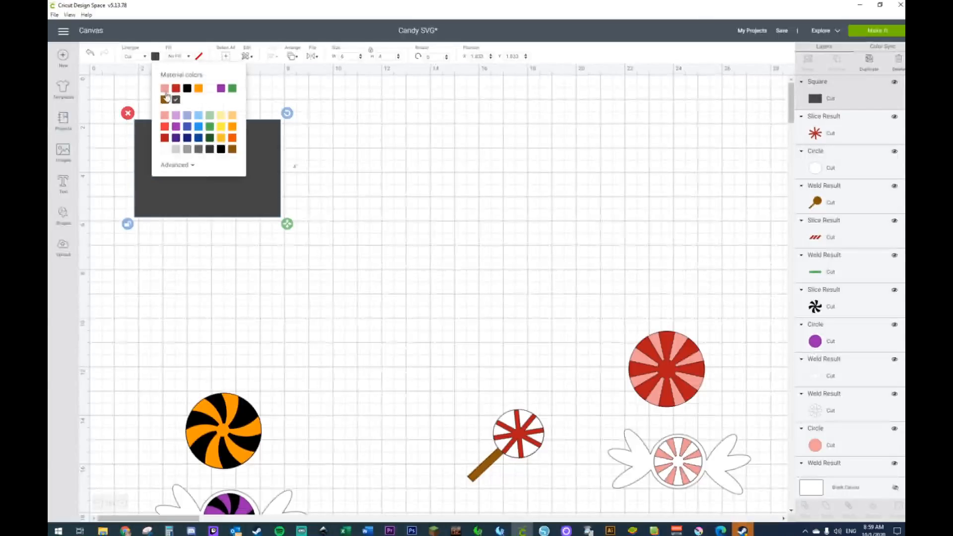
{"action": "left_click", "coordinate": [165, 149]}
Shrink the black and orange swirl candy to about 1.9 inches wide and leave it below the rectangle
{"action": "left_click", "coordinate": [220, 406]}
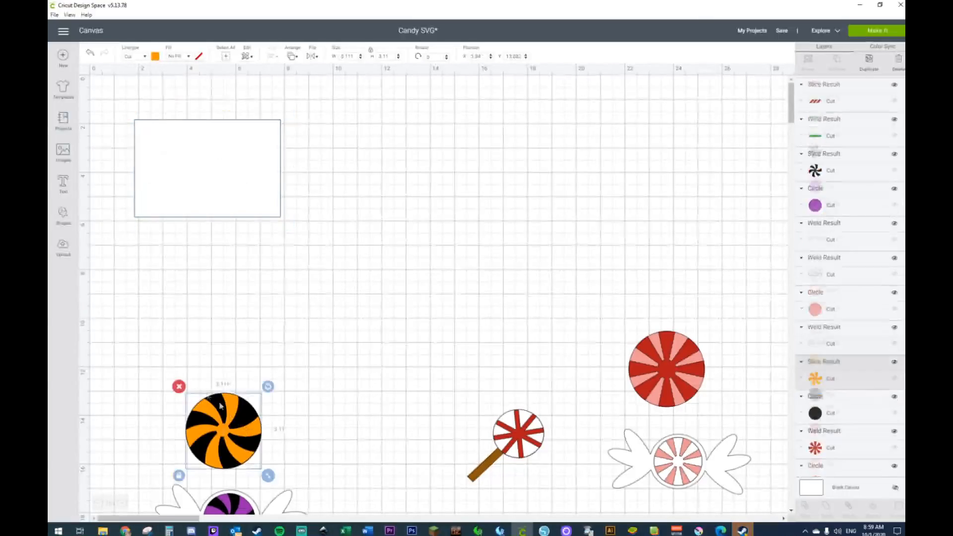
{"action": "left_click", "coordinate": [170, 397]}
{"action": "left_click_drag", "start_coordinate": [170, 397], "coordinate": [245, 334]}
{"action": "left_click", "coordinate": [266, 356]}
Send the white rectangle to the back and place the black and orange swirl over its upper-left corner
{"action": "left_click_drag", "start_coordinate": [124, 251], "coordinate": [219, 349]}
{"action": "right_click", "coordinate": [207, 192]}
{"action": "left_click", "coordinate": [247, 297]}
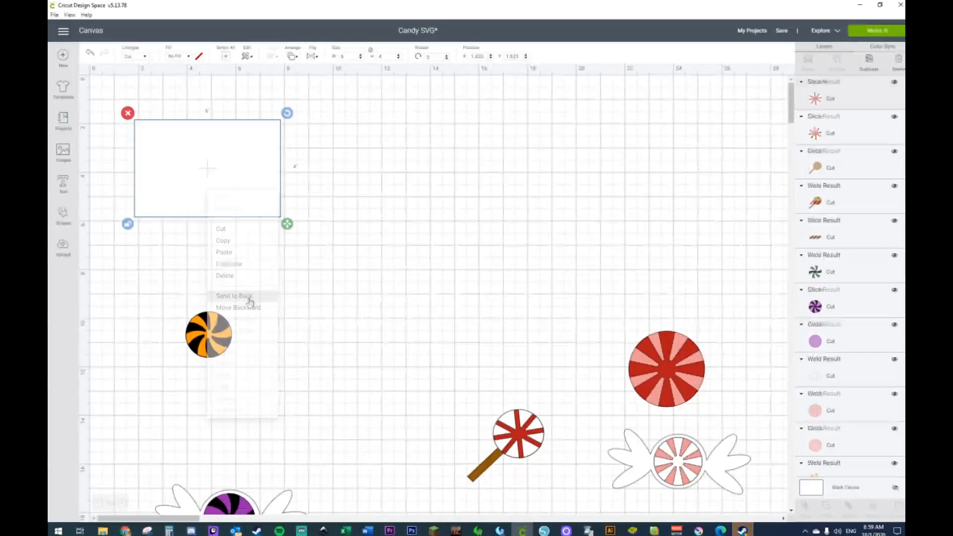
{"action": "left_click", "coordinate": [296, 308]}
{"action": "left_click_drag", "start_coordinate": [163, 294], "coordinate": [153, 148]}
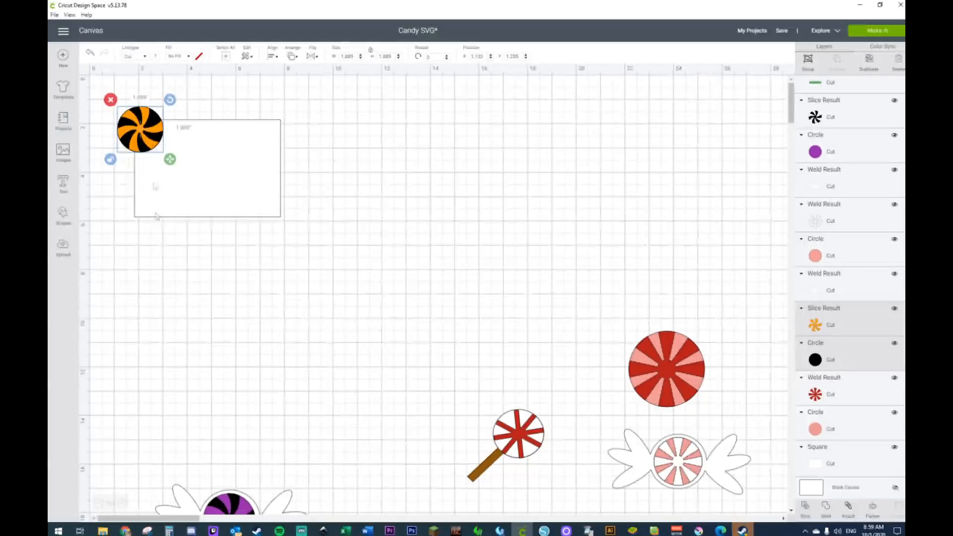
Move the purple wrapped candy up beneath the white rectangle and recolour its white wrapper grey
{"action": "scroll", "coordinate": [226, 357], "scroll_direction": "down", "scroll_amount": 3}
{"action": "left_click_drag", "start_coordinate": [144, 367], "coordinate": [242, 182]}
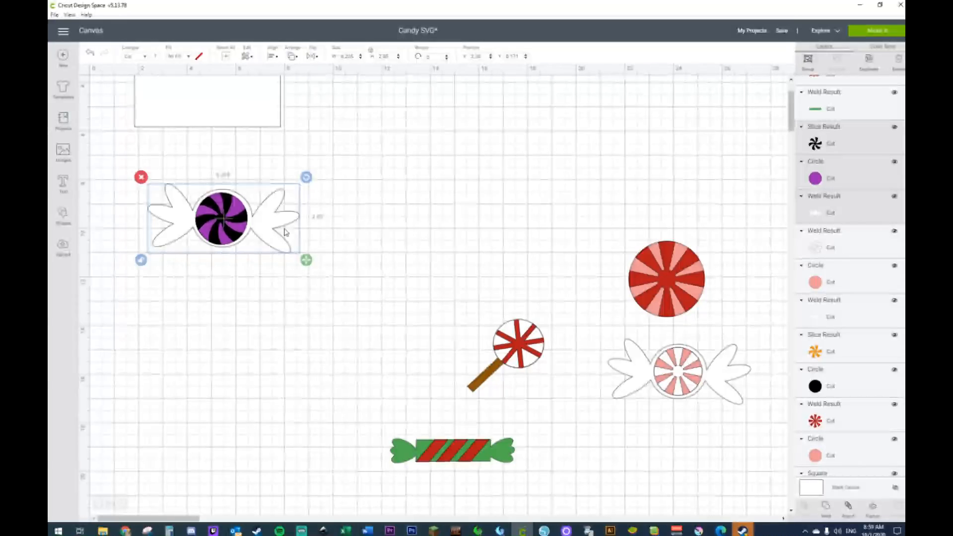
{"action": "left_click", "coordinate": [394, 222]}
{"action": "left_click", "coordinate": [293, 224]}
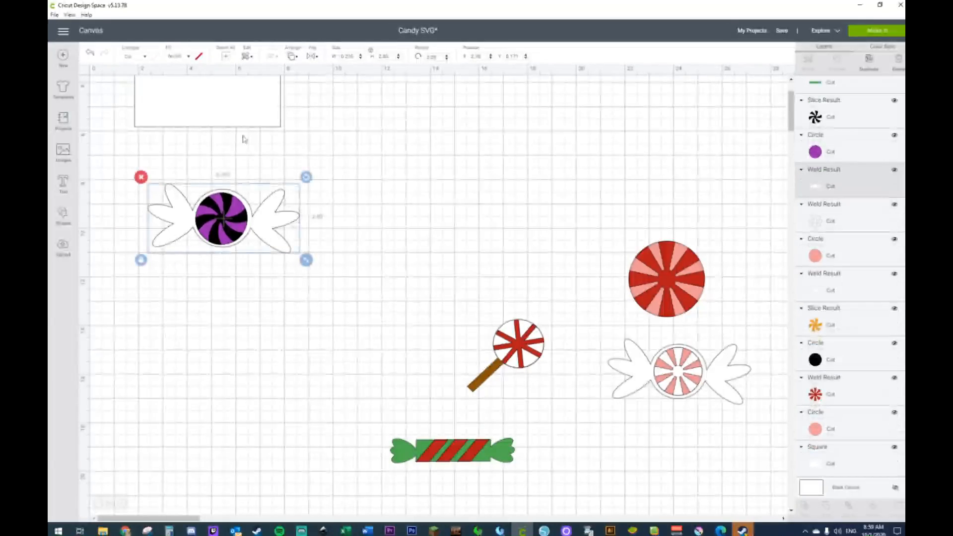
{"action": "left_click", "coordinate": [166, 57]}
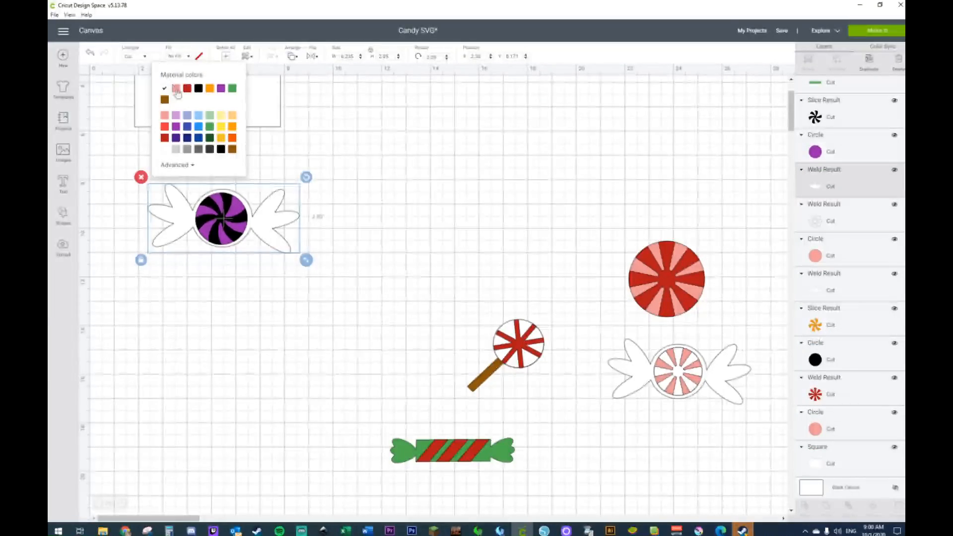
{"action": "left_click", "coordinate": [188, 150]}
{"action": "left_click", "coordinate": [409, 192]}
{"action": "left_click", "coordinate": [282, 232]}
{"action": "left_click_drag", "start_coordinate": [281, 232], "coordinate": [280, 233]}
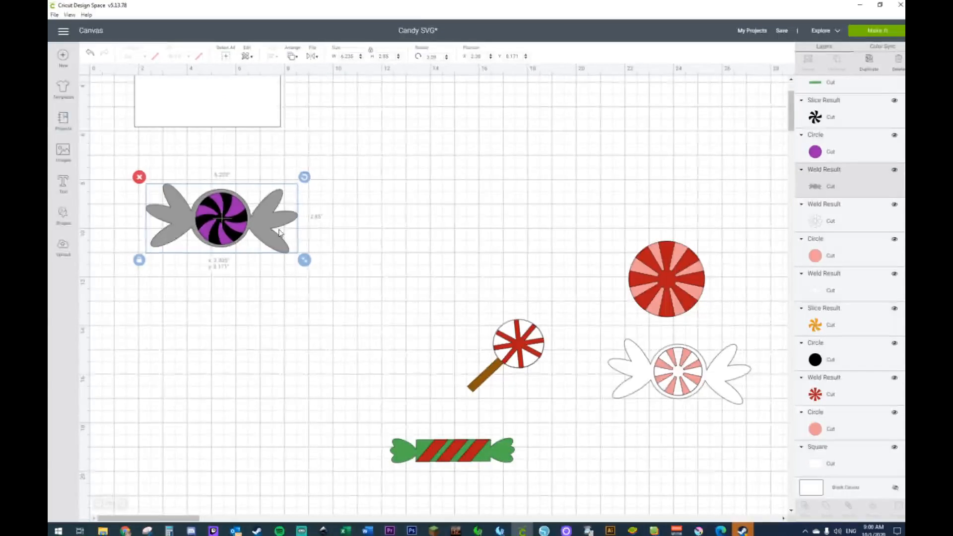
{"action": "left_click", "coordinate": [362, 213]}
Shrink and tilt the purple wrapped candy to about 4.3 inches wide, placing it over the rectangle's upper-right area
{"action": "scroll", "coordinate": [361, 213], "scroll_direction": "up", "scroll_amount": 2}
{"action": "left_click_drag", "start_coordinate": [131, 268], "coordinate": [258, 340]}
{"action": "left_click_drag", "start_coordinate": [258, 258], "coordinate": [234, 238]}
{"action": "left_click_drag", "start_coordinate": [206, 314], "coordinate": [238, 150]}
Recolour the green and red striped stick candy with an orange body and wrapper ends and black stripes
{"action": "scroll", "coordinate": [660, 437], "scroll_direction": "down", "scroll_amount": 3}
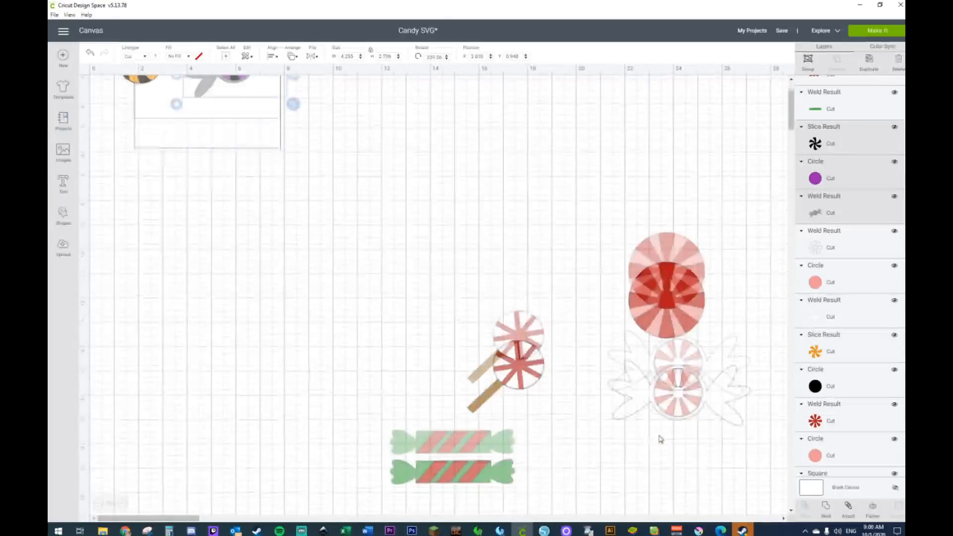
{"action": "left_click", "coordinate": [395, 407]}
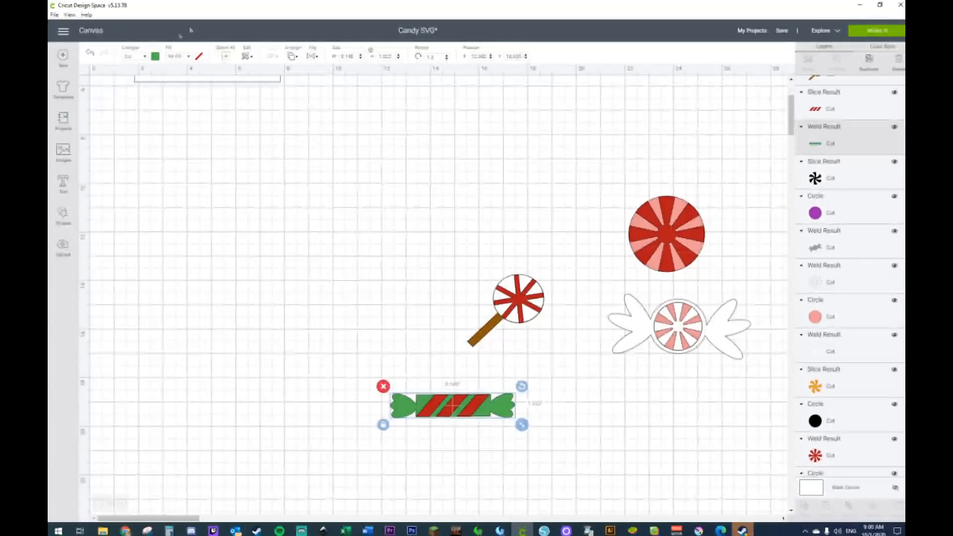
{"action": "left_click", "coordinate": [156, 56]}
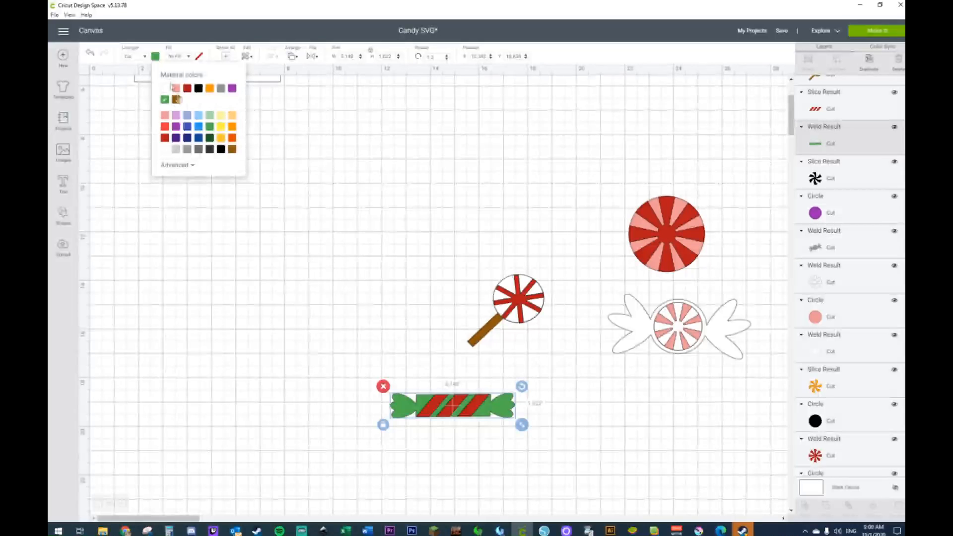
{"action": "left_click", "coordinate": [232, 128]}
{"action": "left_click", "coordinate": [436, 399]}
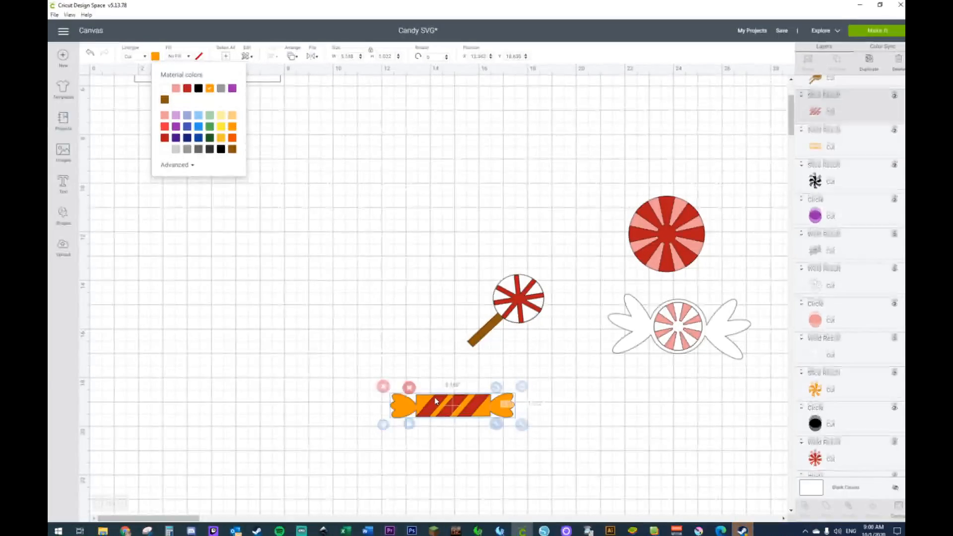
{"action": "left_click", "coordinate": [155, 56]}
{"action": "left_click", "coordinate": [210, 130]}
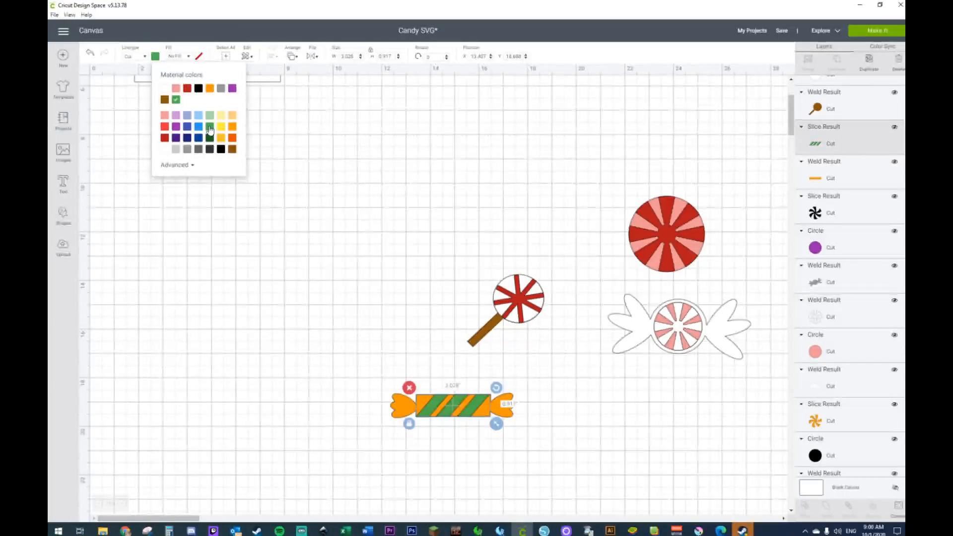
{"action": "left_click", "coordinate": [222, 150]}
{"action": "left_click", "coordinate": [366, 433]}
Move the orange and black striped candy to the empty area below the rectangle and group its parts
{"action": "left_click_drag", "start_coordinate": [348, 393], "coordinate": [467, 455]}
{"action": "left_click_drag", "start_coordinate": [462, 411], "coordinate": [238, 173]}
{"action": "right_click", "coordinate": [239, 172]}
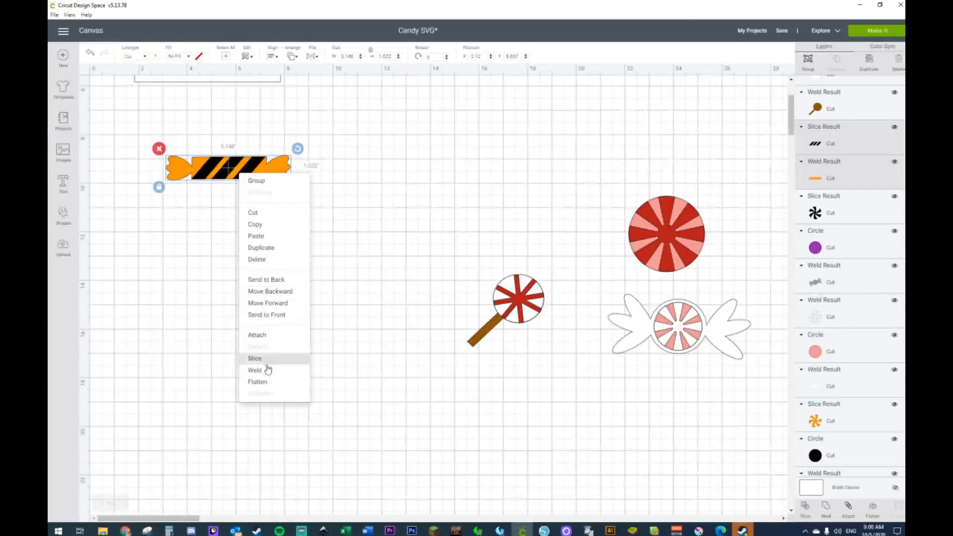
{"action": "left_click", "coordinate": [256, 181]}
Tilt and shrink the grouped striped candy to about 3.8 inches wide, placing it over the rectangle's lower-right corner
{"action": "scroll", "coordinate": [325, 321], "scroll_direction": "up", "scroll_amount": 3}
{"action": "left_click_drag", "start_coordinate": [251, 303], "coordinate": [277, 194]}
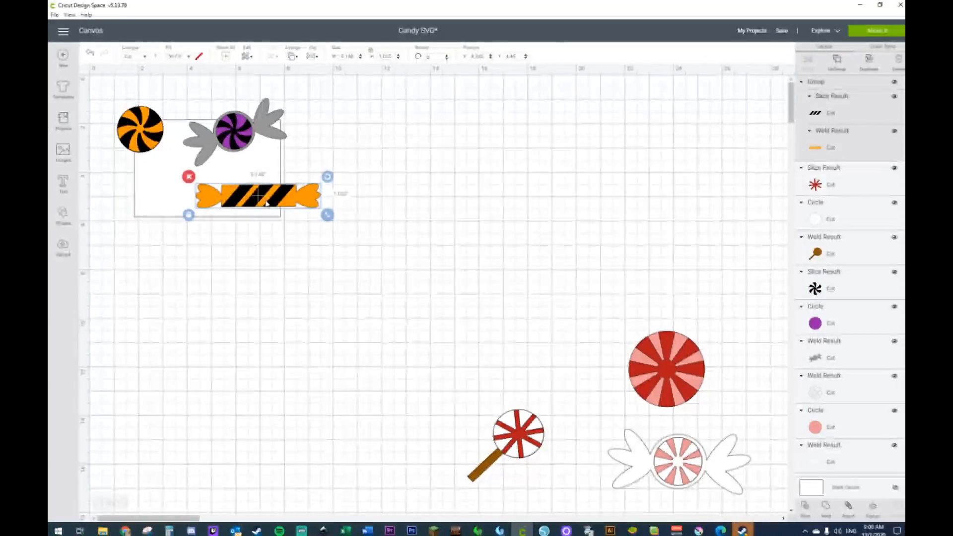
{"action": "left_click_drag", "start_coordinate": [327, 176], "coordinate": [313, 150]}
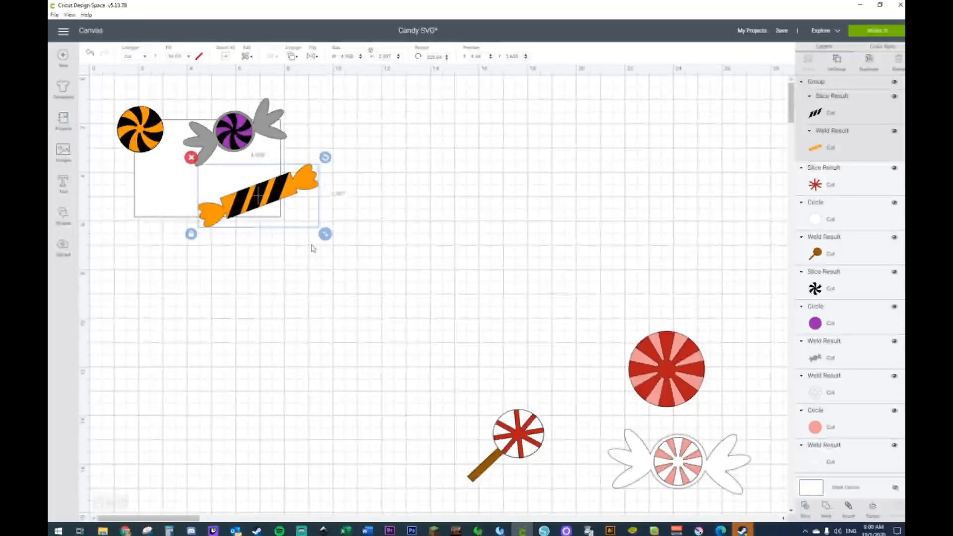
{"action": "left_click_drag", "start_coordinate": [325, 234], "coordinate": [296, 219]}
{"action": "left_click_drag", "start_coordinate": [258, 193], "coordinate": [279, 209]}
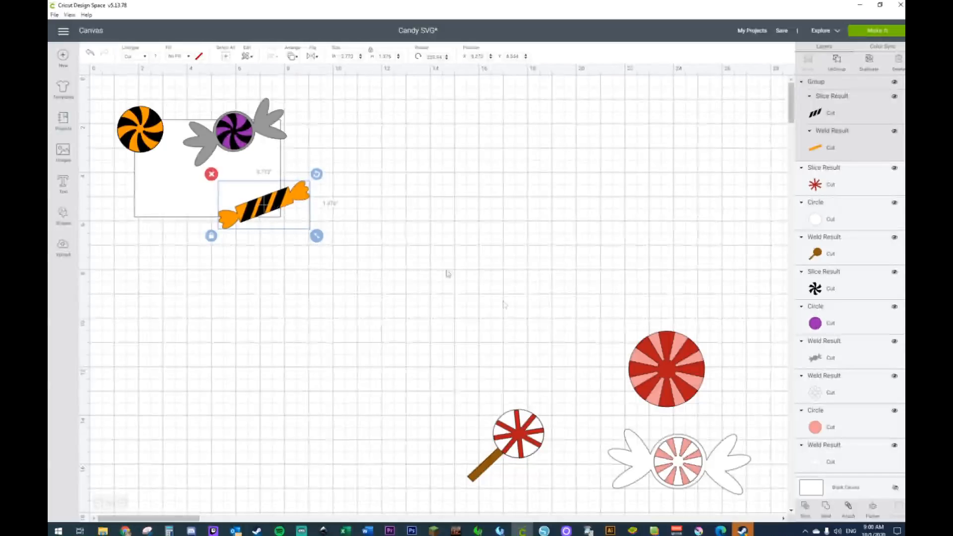
Move the red and pink round candy below the rectangle and recolour it with dark green stripes on a black circle
{"action": "left_click_drag", "start_coordinate": [619, 310], "coordinate": [719, 404]}
{"action": "left_click_drag", "start_coordinate": [675, 372], "coordinate": [268, 374]}
{"action": "left_click", "coordinate": [358, 344]}
{"action": "left_click", "coordinate": [284, 349]}
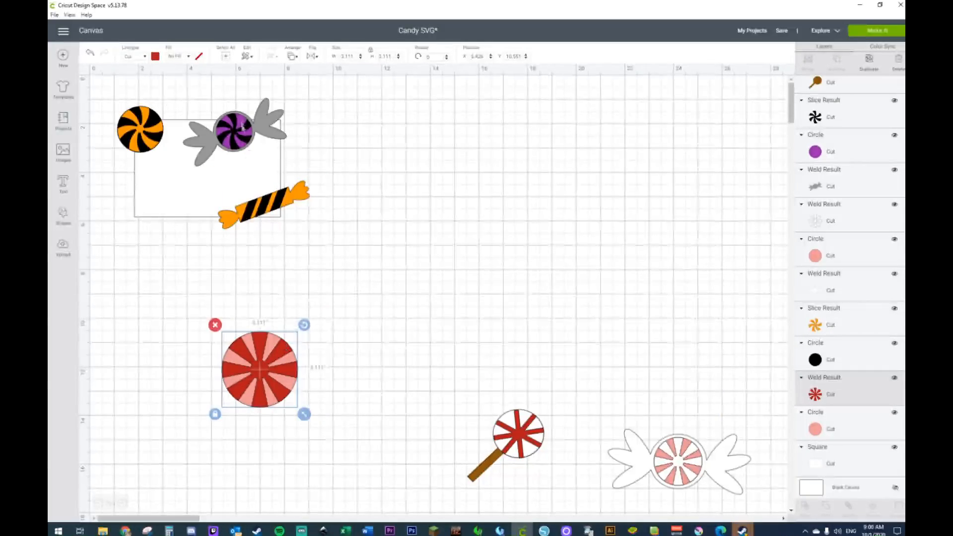
{"action": "left_click", "coordinate": [156, 57]}
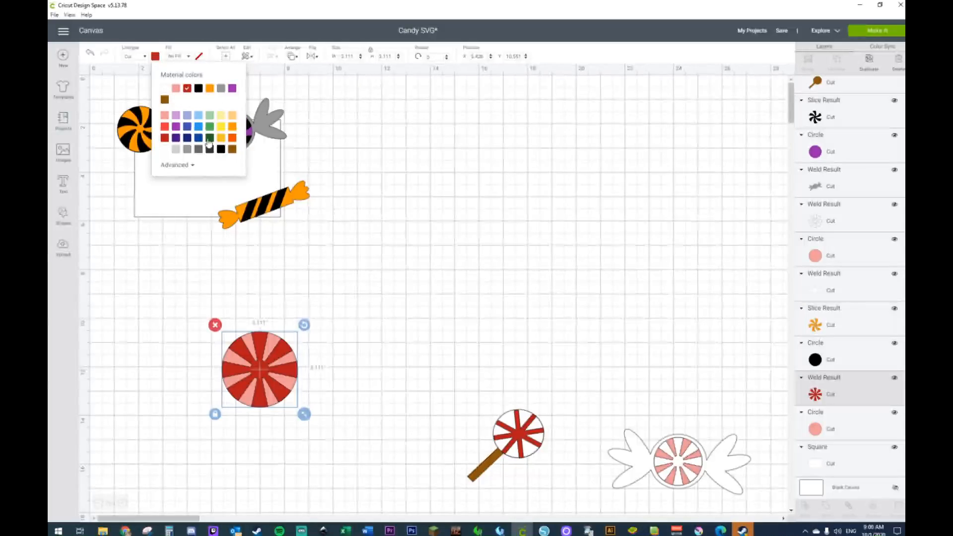
{"action": "left_click", "coordinate": [278, 341]}
{"action": "left_click", "coordinate": [827, 438]}
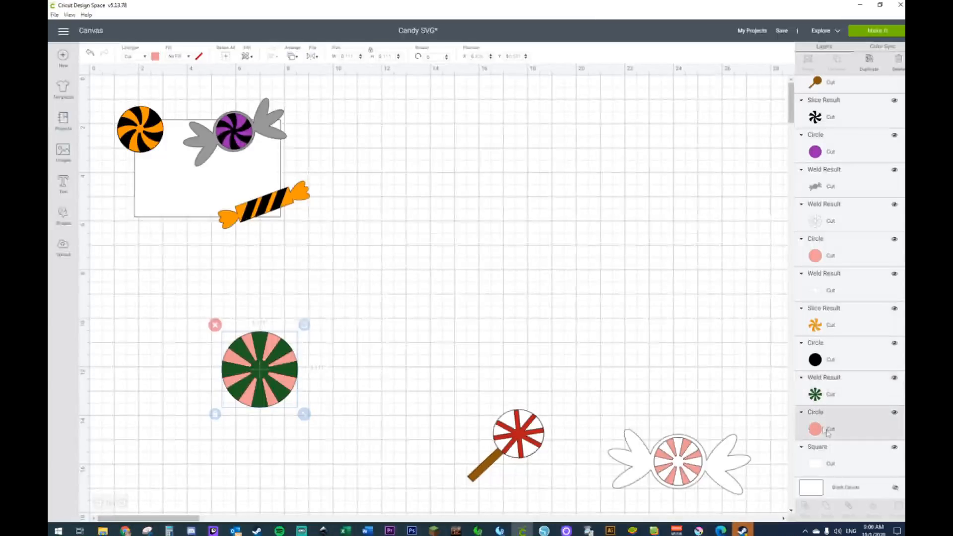
{"action": "left_click", "coordinate": [155, 57]}
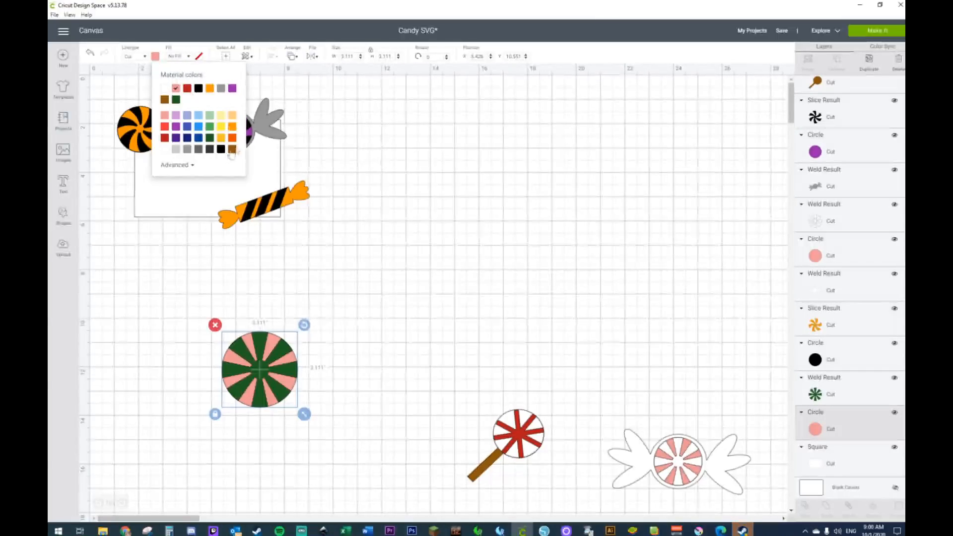
{"action": "left_click", "coordinate": [221, 149]}
{"action": "left_click", "coordinate": [392, 333]}
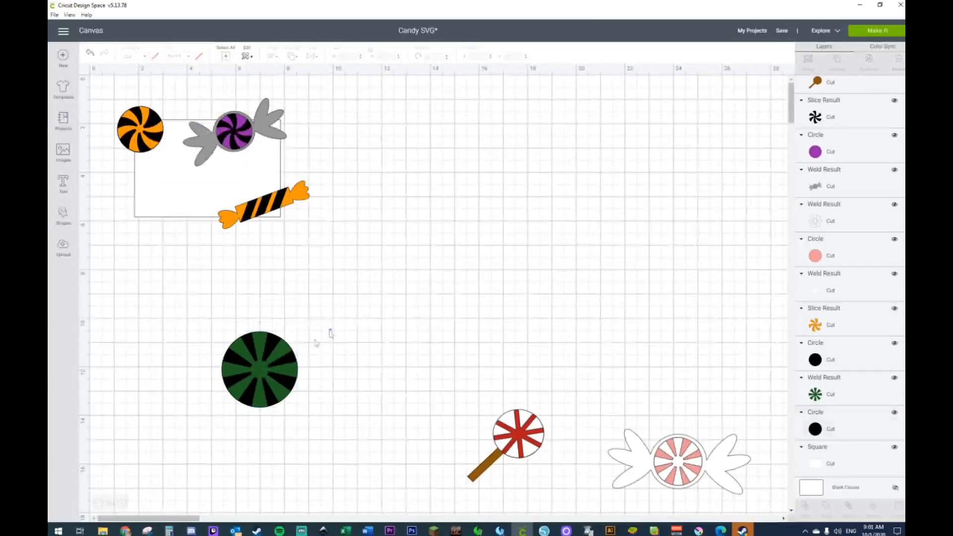
Shrink the green and black round candy to about 1.6 inches wide and place it over the rectangle, above the striped stick candy
{"action": "left_click", "coordinate": [278, 367]}
{"action": "left_click_drag", "start_coordinate": [304, 414], "coordinate": [269, 171]}
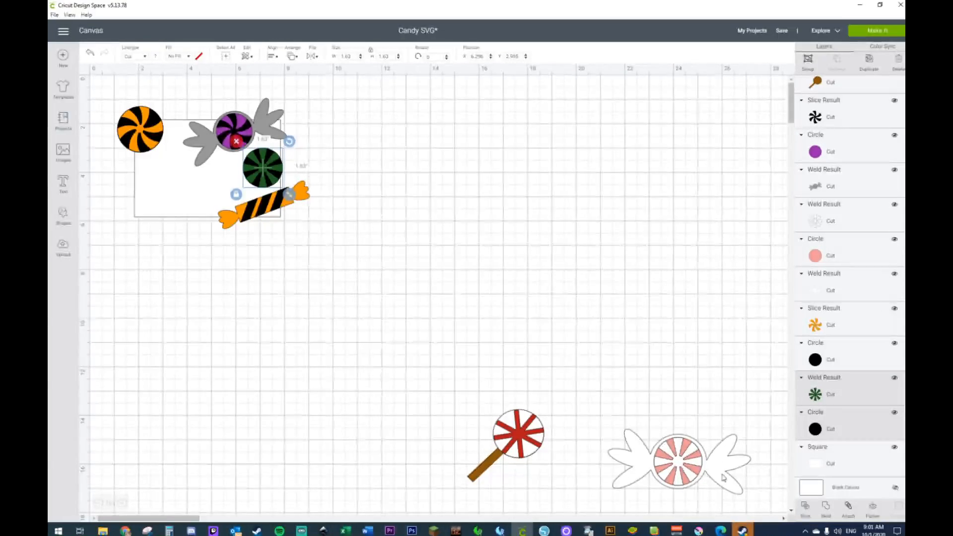
{"action": "left_click_drag", "start_coordinate": [724, 478], "coordinate": [724, 511]}
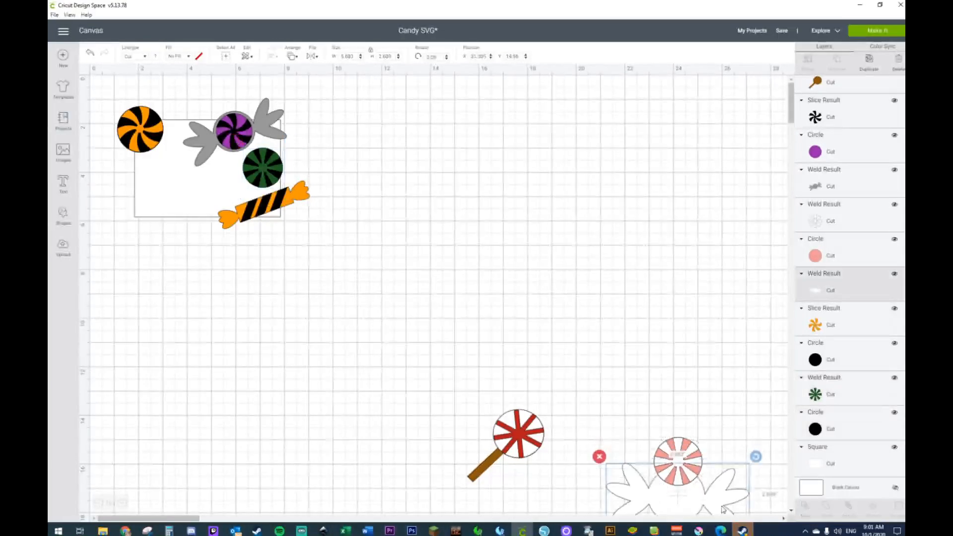
Recolour the lollipop with dark green stripes, an orange circle and a black stick
{"action": "left_click", "coordinate": [522, 436]}
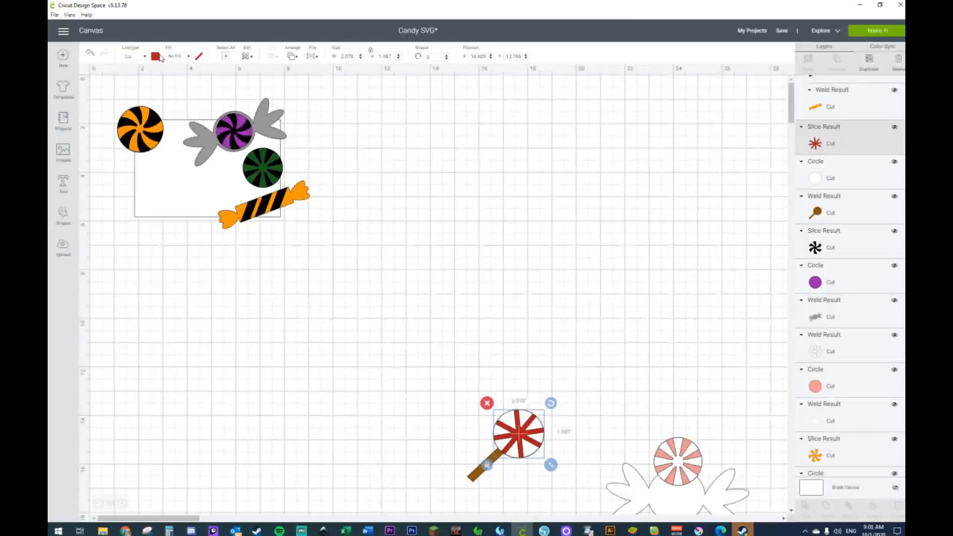
{"action": "left_click", "coordinate": [156, 57]}
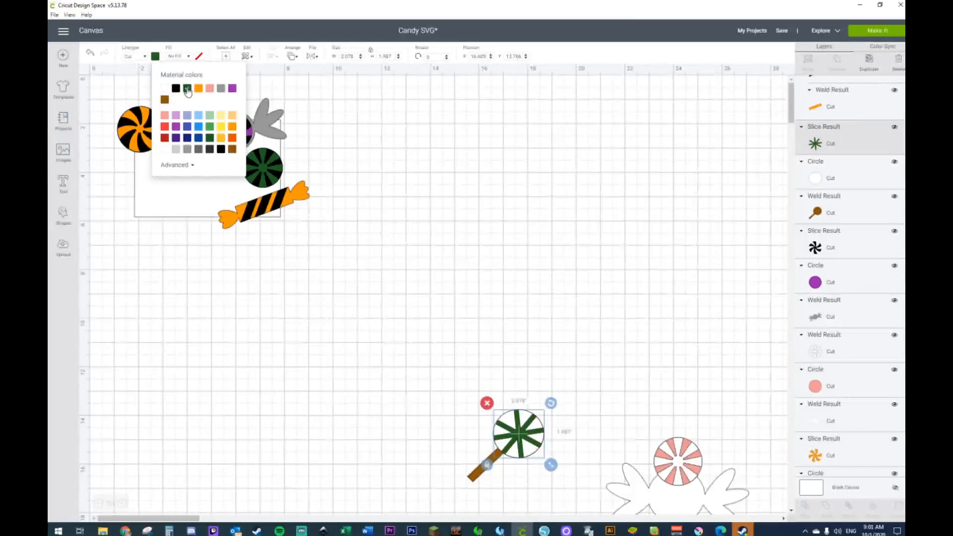
{"action": "left_click", "coordinate": [466, 413]}
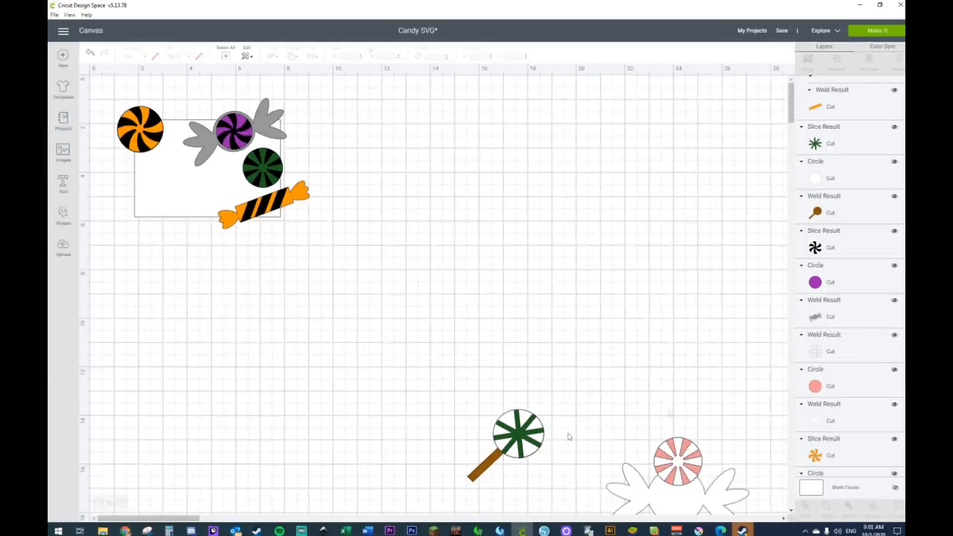
{"action": "left_click", "coordinate": [507, 417]}
{"action": "left_click", "coordinate": [836, 181]}
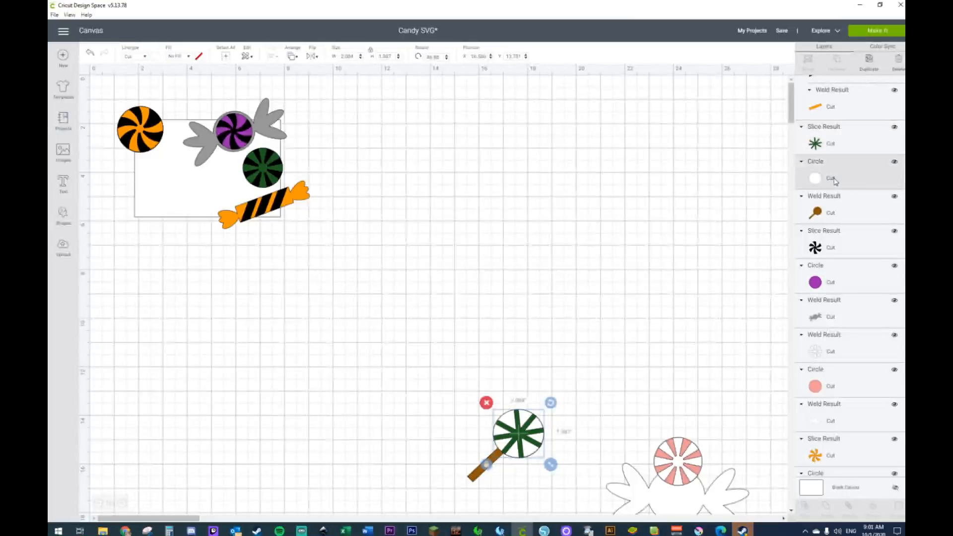
{"action": "left_click", "coordinate": [155, 57]}
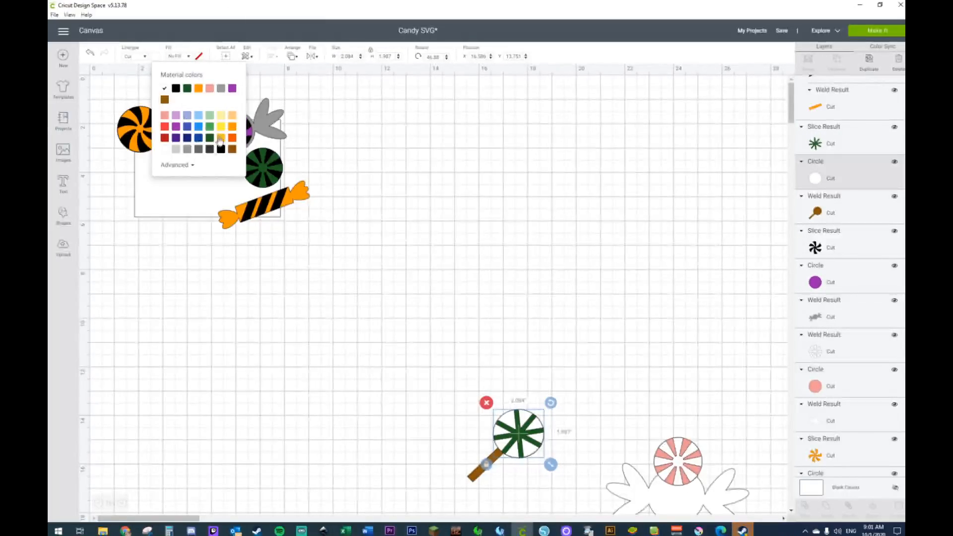
{"action": "left_click", "coordinate": [233, 127]}
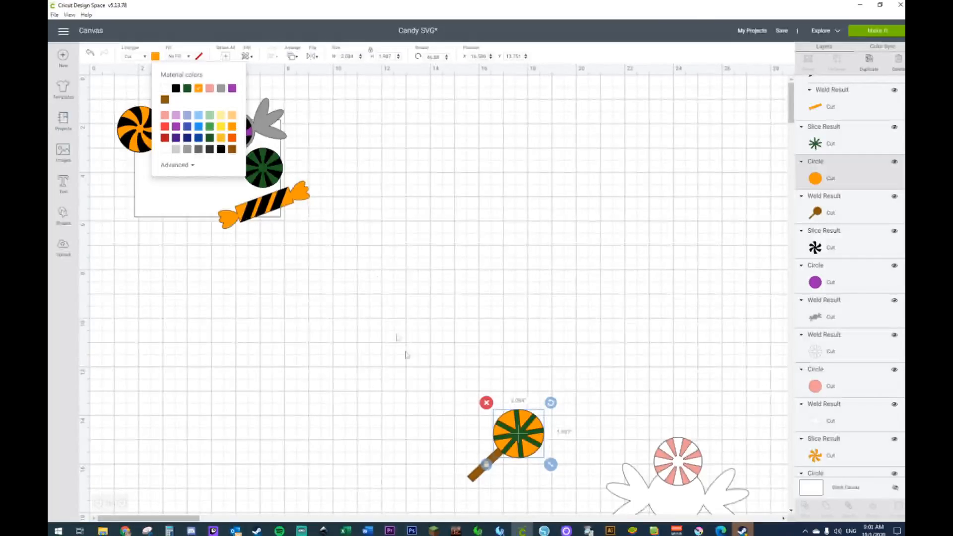
{"action": "left_click", "coordinate": [407, 354]}
{"action": "left_click", "coordinate": [478, 469]}
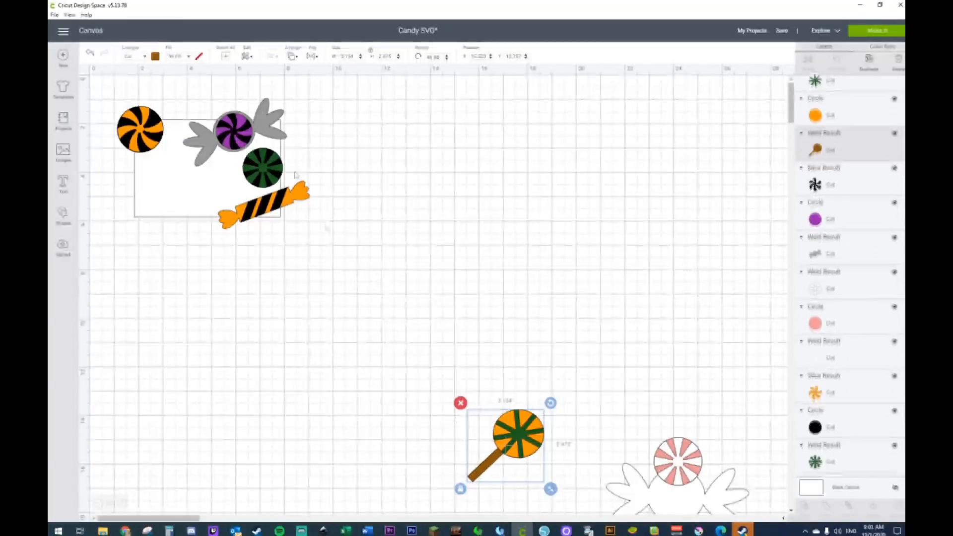
{"action": "left_click", "coordinate": [155, 56]}
{"action": "left_click", "coordinate": [176, 88]}
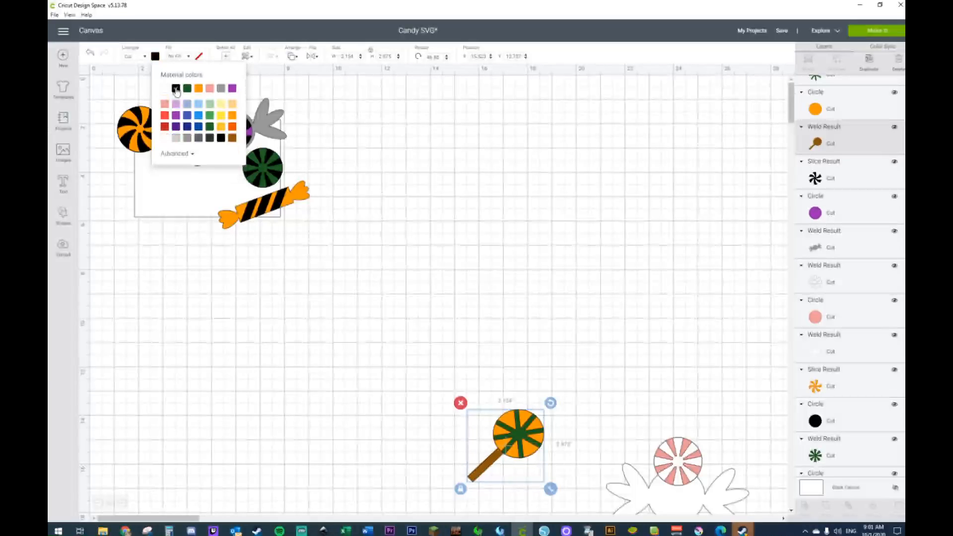
Shrink and rotate the whole lollipop to about 2.4 inches wide, placing it inside the rectangle below the orange and black round candy
{"action": "left_click_drag", "start_coordinate": [427, 373], "coordinate": [549, 475]}
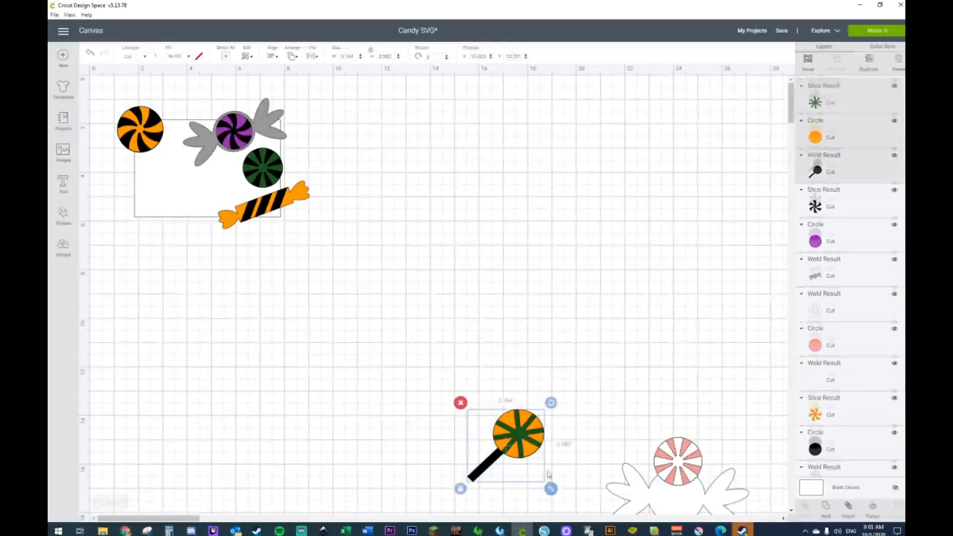
{"action": "left_click_drag", "start_coordinate": [516, 436], "coordinate": [286, 308]}
{"action": "left_click_drag", "start_coordinate": [322, 275], "coordinate": [205, 270]}
{"action": "left_click_drag", "start_coordinate": [263, 326], "coordinate": [149, 211]}
{"action": "left_click_drag", "start_coordinate": [212, 240], "coordinate": [184, 215]}
{"action": "left_click_drag", "start_coordinate": [149, 185], "coordinate": [176, 174]}
{"action": "left_click_drag", "start_coordinate": [212, 148], "coordinate": [168, 159]}
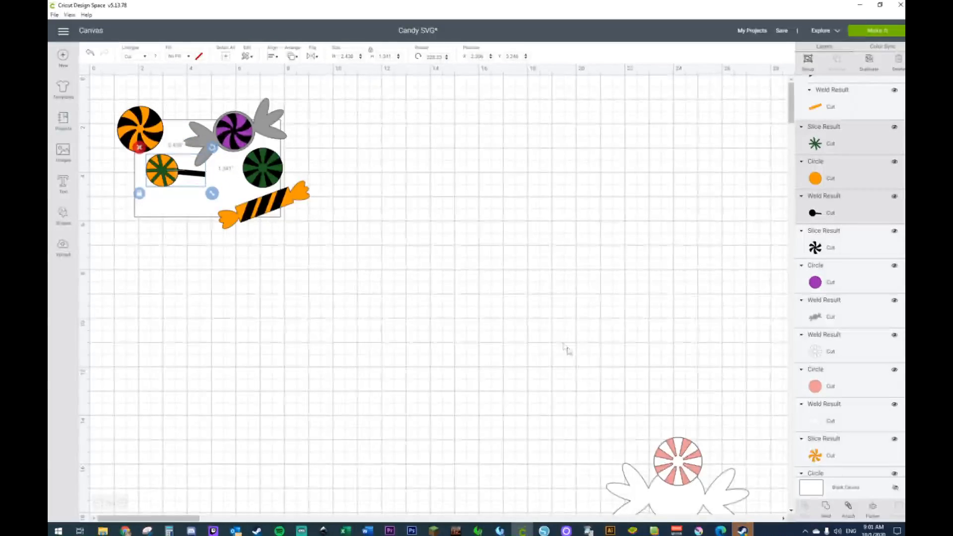
Move the lollipop off the rectangle and delete it
{"action": "left_click_drag", "start_coordinate": [164, 171], "coordinate": [455, 170]}
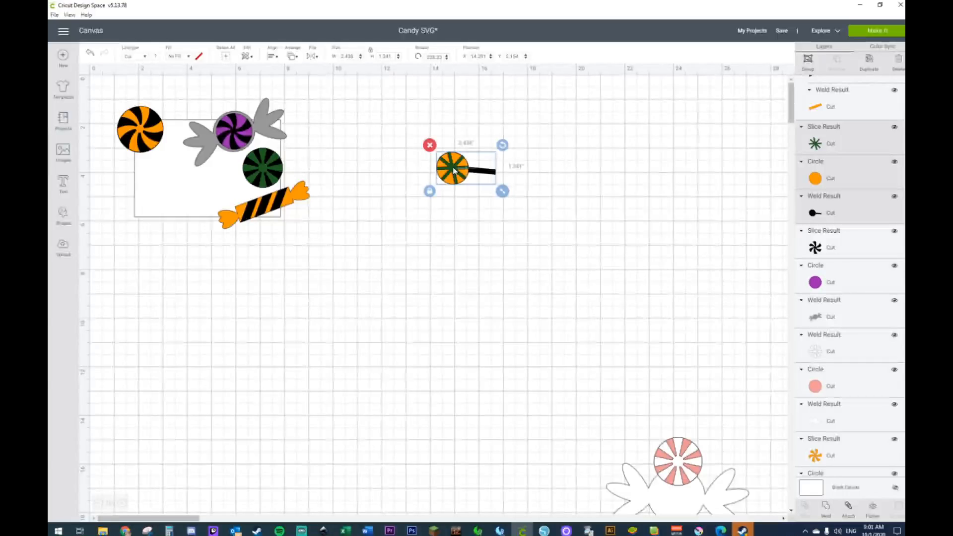
{"action": "key", "text": "Delete"}
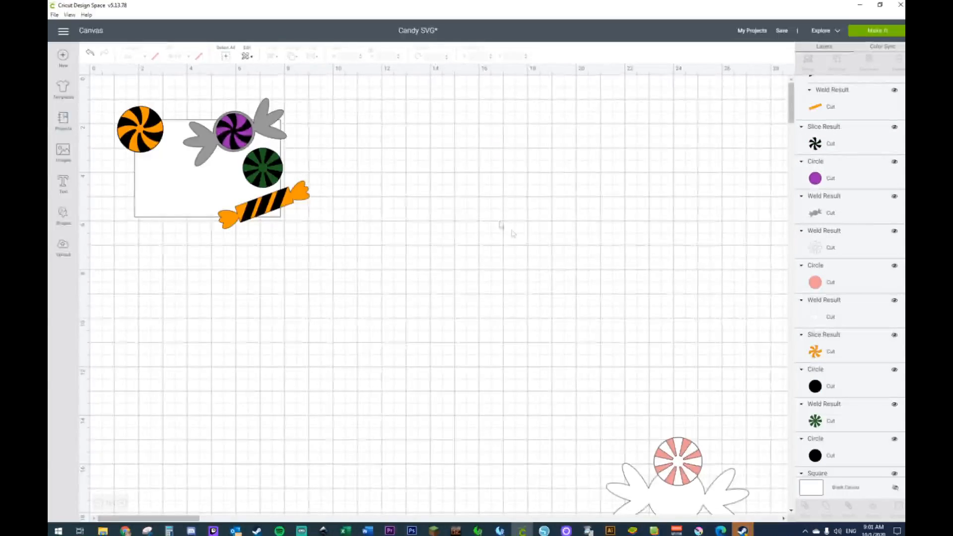
Separate the wrapped candy's white stripes from its pink circle, recolouring the stripes dark green and the circle black
{"action": "left_click_drag", "start_coordinate": [697, 462], "coordinate": [634, 343]}
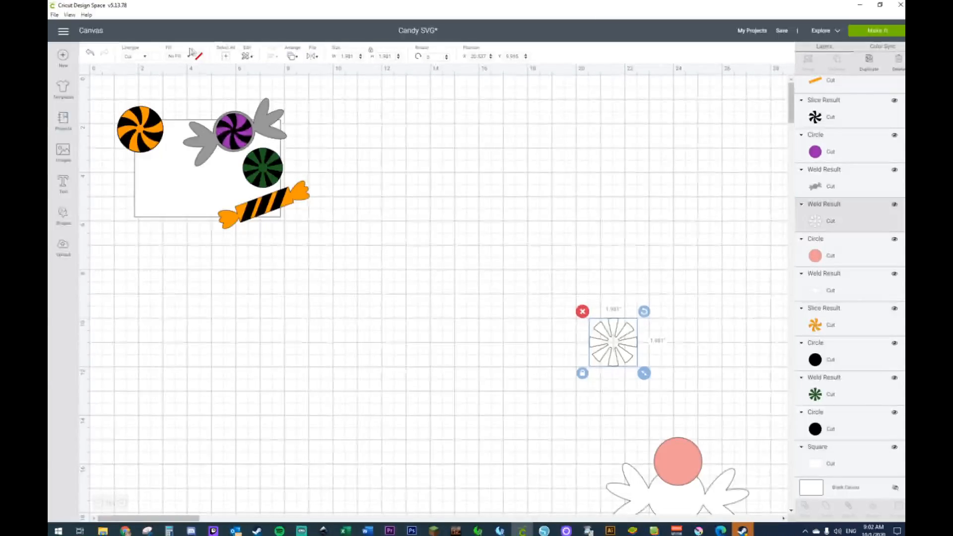
{"action": "left_click", "coordinate": [156, 57]}
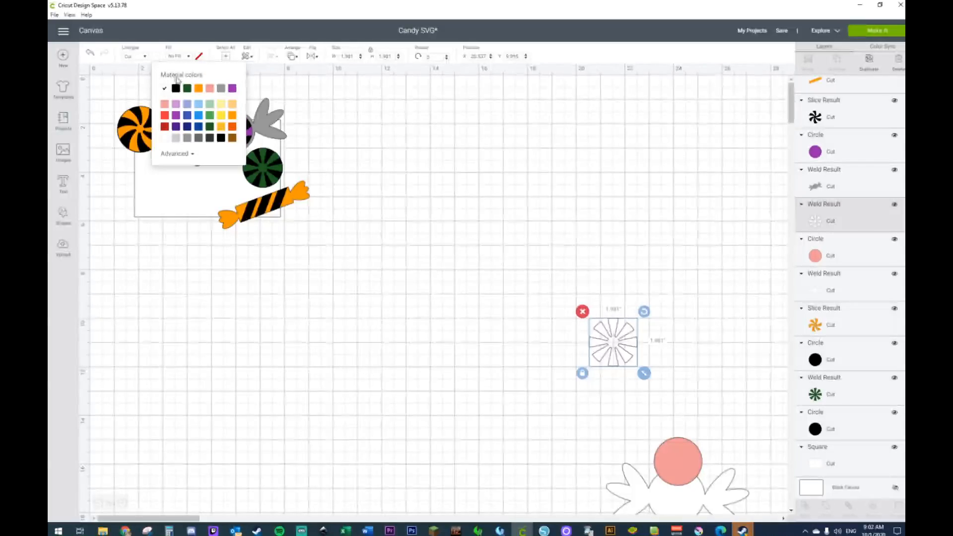
{"action": "left_click", "coordinate": [187, 89]}
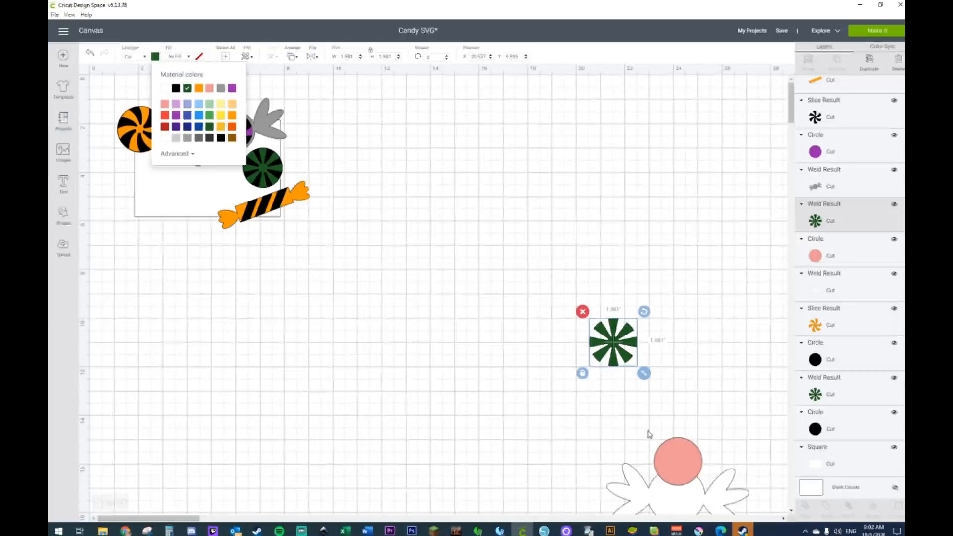
{"action": "left_click", "coordinate": [668, 447]}
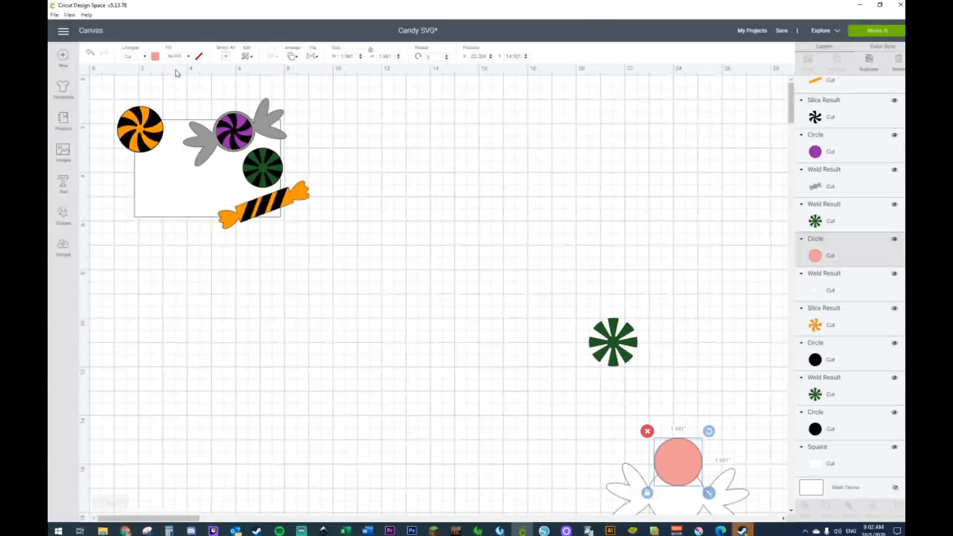
{"action": "left_click", "coordinate": [155, 57]}
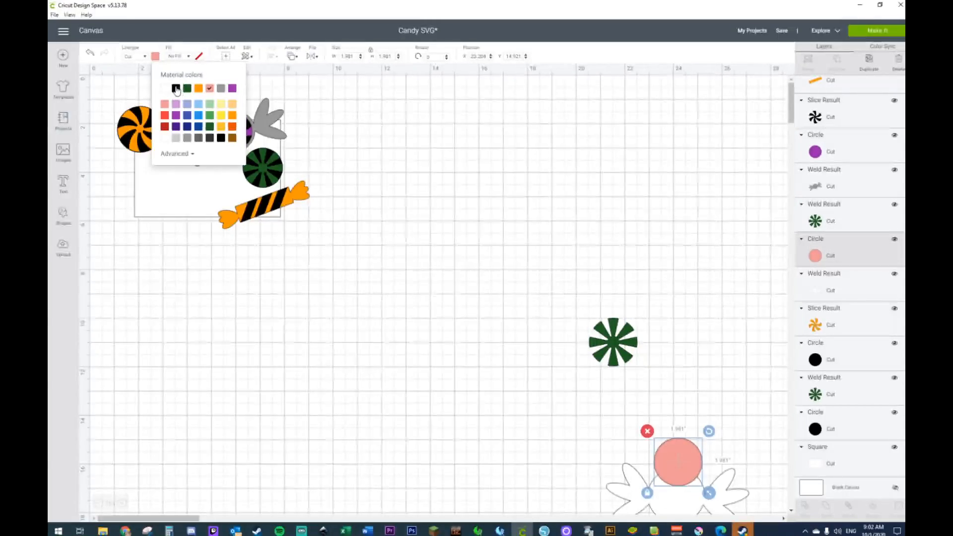
{"action": "left_click", "coordinate": [175, 89]}
Move the black circle behind the dark green stripes and centre the two shapes on each other
{"action": "left_click_drag", "start_coordinate": [696, 466], "coordinate": [636, 346]}
{"action": "left_click_drag", "start_coordinate": [528, 264], "coordinate": [675, 415]}
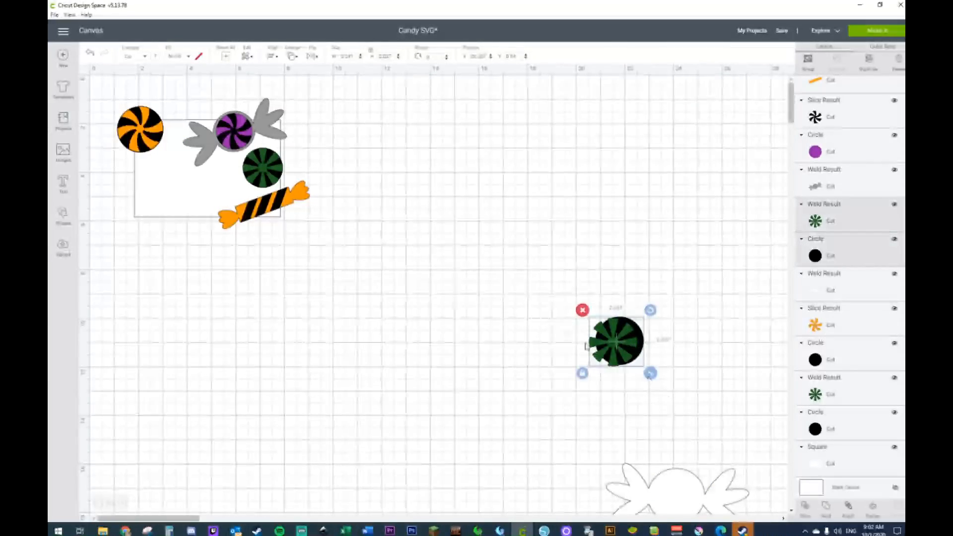
{"action": "left_click", "coordinate": [273, 56]}
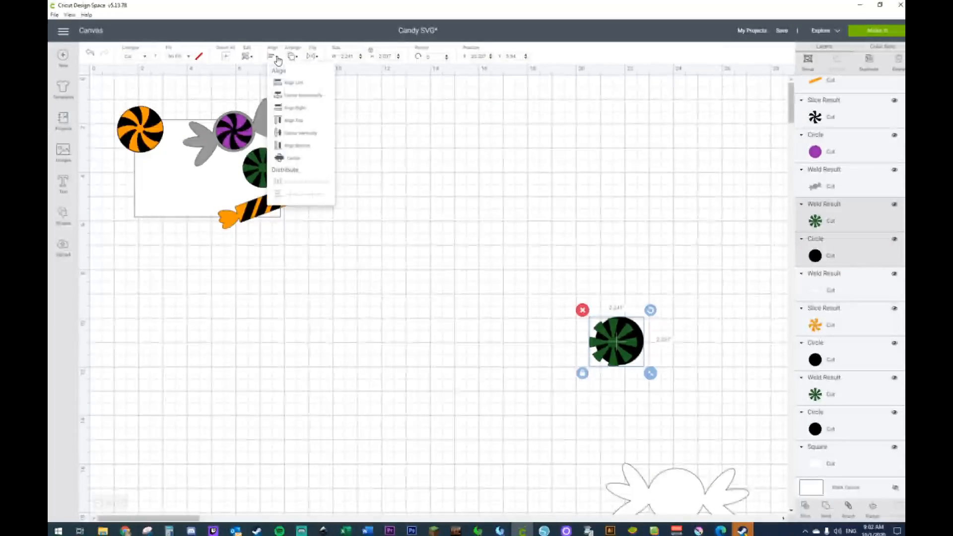
{"action": "left_click", "coordinate": [292, 158]}
Place the white wrapper shape around the green and black candy centre and recolour the wrapper orange
{"action": "left_click_drag", "start_coordinate": [646, 491], "coordinate": [585, 338]}
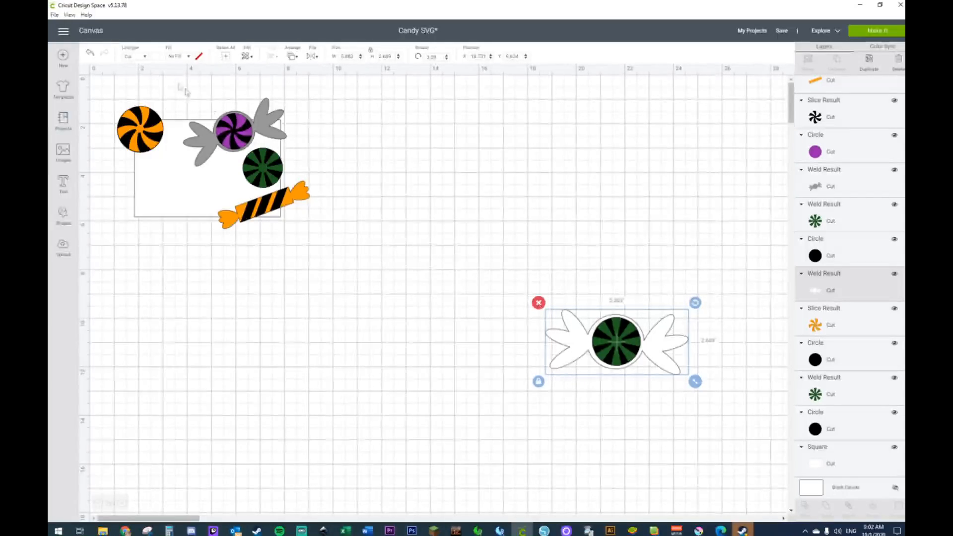
{"action": "left_click", "coordinate": [156, 57]}
{"action": "left_click", "coordinate": [198, 88]}
{"action": "left_click", "coordinate": [477, 329]}
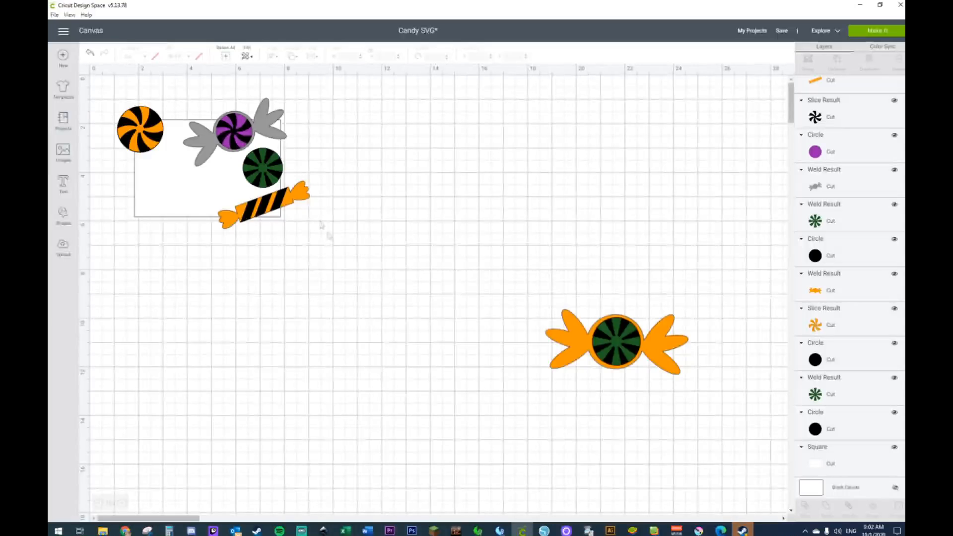
Move the whole purple wrapped candy with its grey wrapper over the rectangle's lower-left corner
{"action": "left_click", "coordinate": [202, 145]}
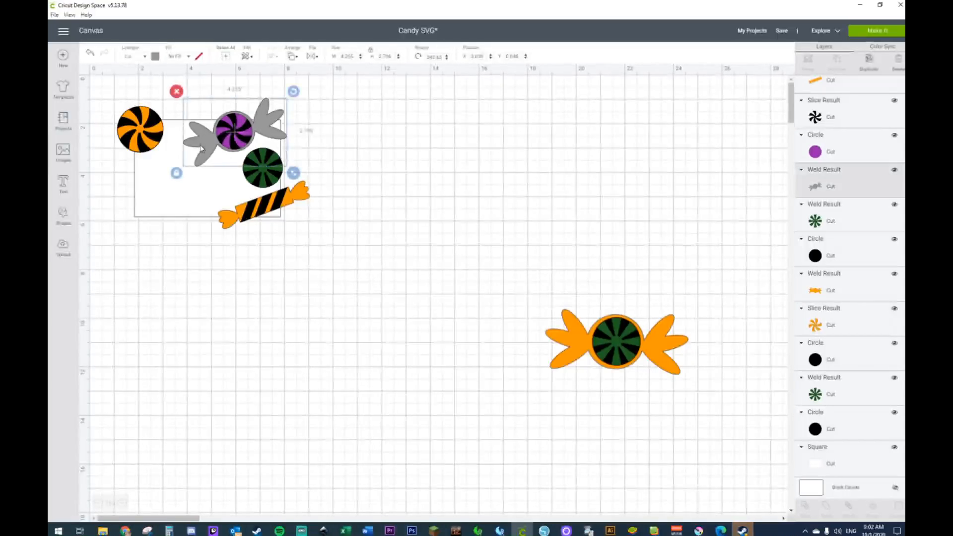
{"action": "left_click", "coordinate": [234, 134], "text": "shift"}
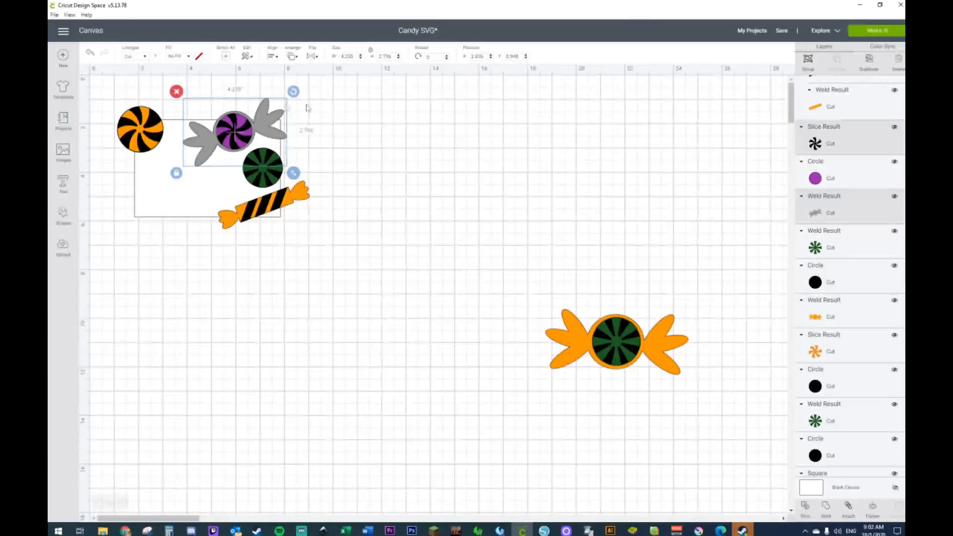
{"action": "left_click_drag", "start_coordinate": [223, 135], "coordinate": [154, 193]}
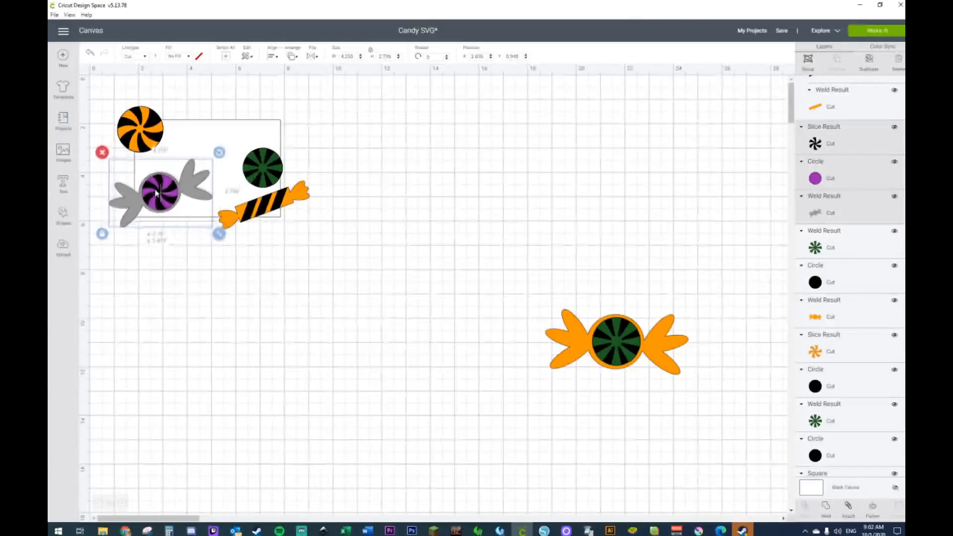
Shift both layers of the small green and black round candy slightly left inside the rectangle
{"action": "left_click", "coordinate": [258, 164]}
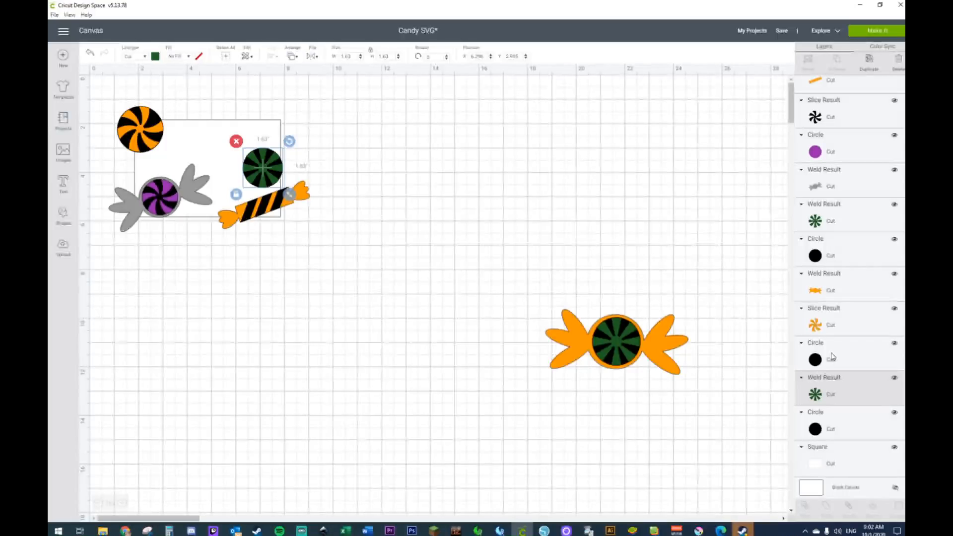
{"action": "left_click", "coordinate": [832, 422], "text": "shift"}
{"action": "mouse_move", "coordinate": [264, 171]}
{"action": "left_mouse_down"}
{"action": "mouse_move", "coordinate": [196, 146]}
{"action": "mouse_move", "coordinate": [247, 177]}
{"action": "left_mouse_up"}
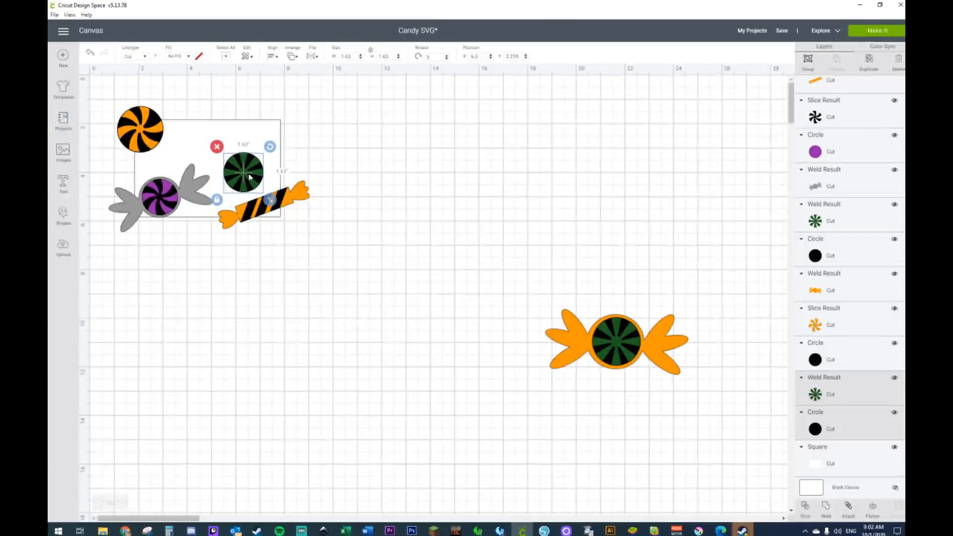
Recolour the large candy's orange wrapper dark green
{"action": "left_click", "coordinate": [555, 340]}
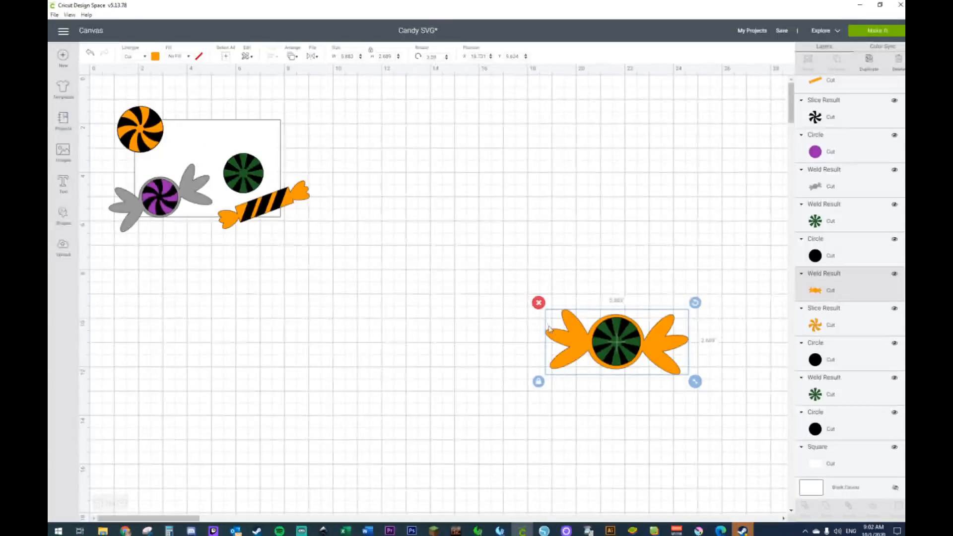
{"action": "left_click", "coordinate": [156, 56]}
{"action": "left_click", "coordinate": [187, 88]}
{"action": "left_click", "coordinate": [502, 211]}
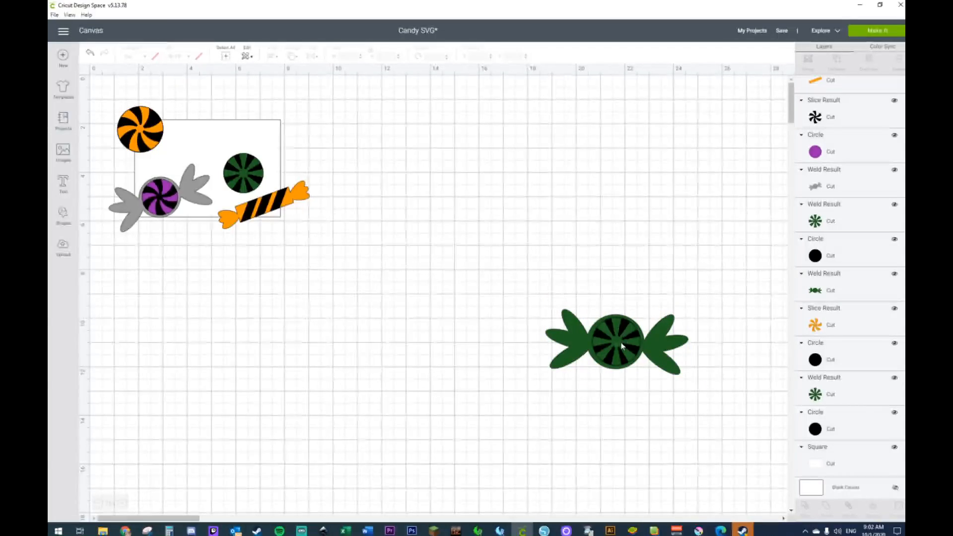
Recolour the green stripes in the large wrapped candy's centre orange
{"action": "left_click", "coordinate": [616, 327]}
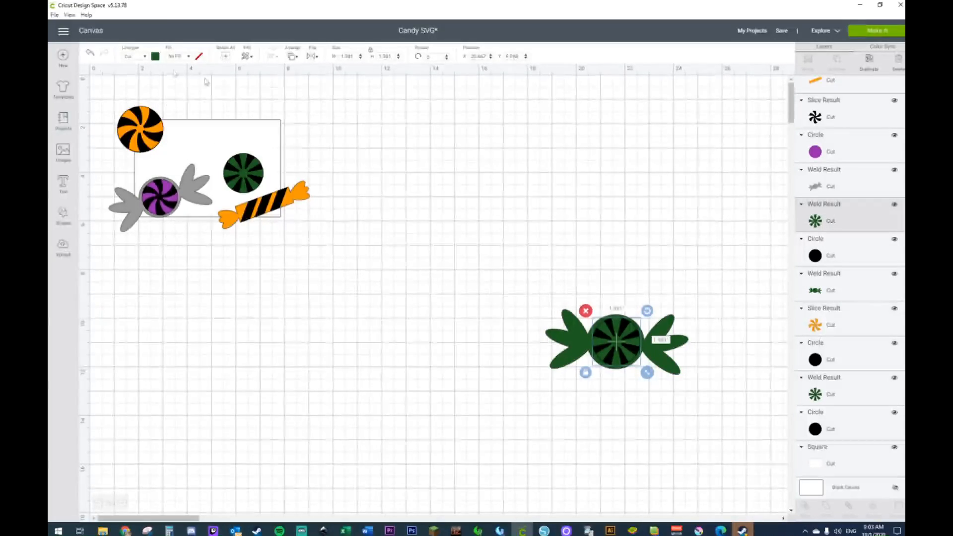
{"action": "left_click", "coordinate": [155, 58]}
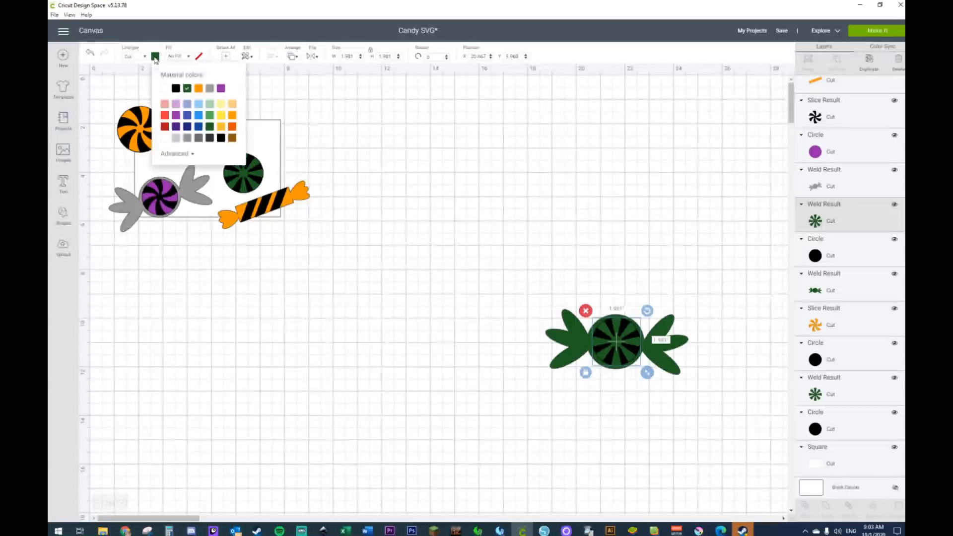
{"action": "left_click", "coordinate": [233, 116]}
Move the whole green and orange wrapped candy over the rectangle's upper edge, shrink it to about 4.2 inches wide and tilt it slightly
{"action": "left_click_drag", "start_coordinate": [521, 261], "coordinate": [666, 415]}
{"action": "left_click_drag", "start_coordinate": [534, 325], "coordinate": [266, 90]}
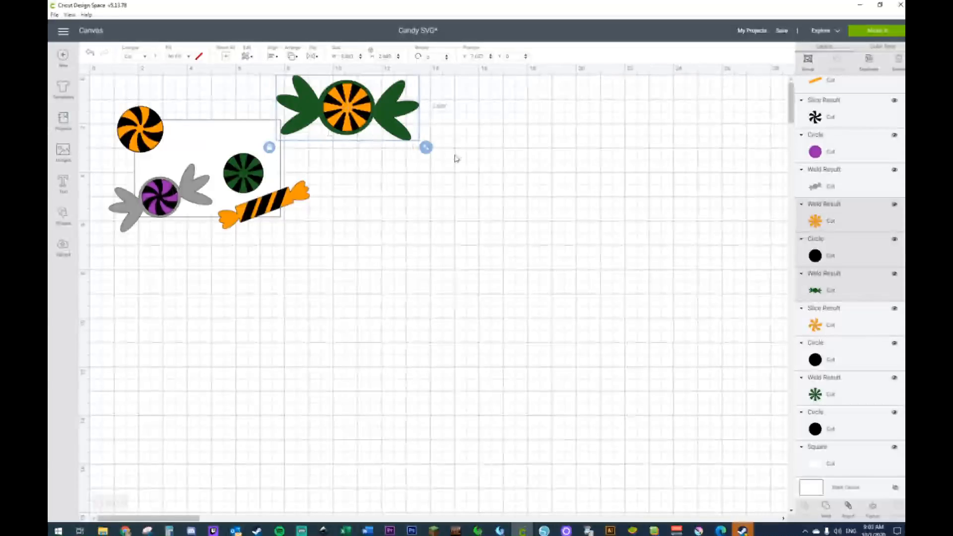
{"action": "left_click_drag", "start_coordinate": [426, 147], "coordinate": [245, 124]}
{"action": "left_click_drag", "start_coordinate": [281, 99], "coordinate": [253, 71]}
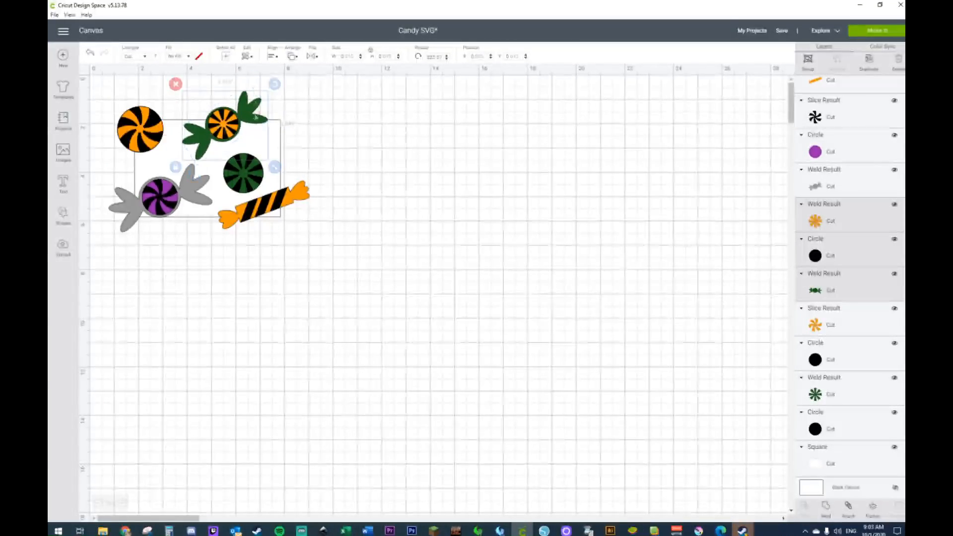
{"action": "left_click_drag", "start_coordinate": [236, 127], "coordinate": [233, 128]}
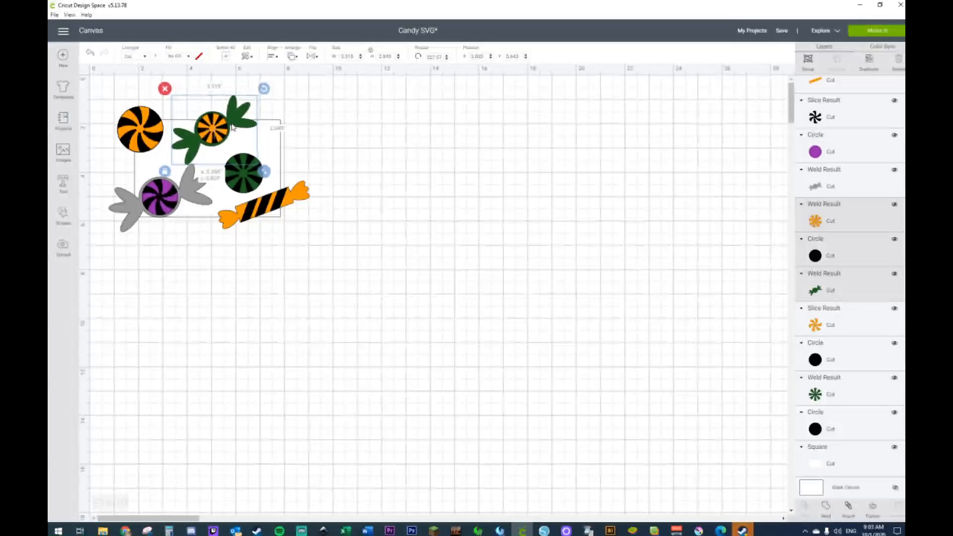
{"action": "left_click_drag", "start_coordinate": [264, 171], "coordinate": [276, 181]}
{"action": "left_click_drag", "start_coordinate": [276, 89], "coordinate": [288, 111]}
{"action": "left_click", "coordinate": [333, 139]}
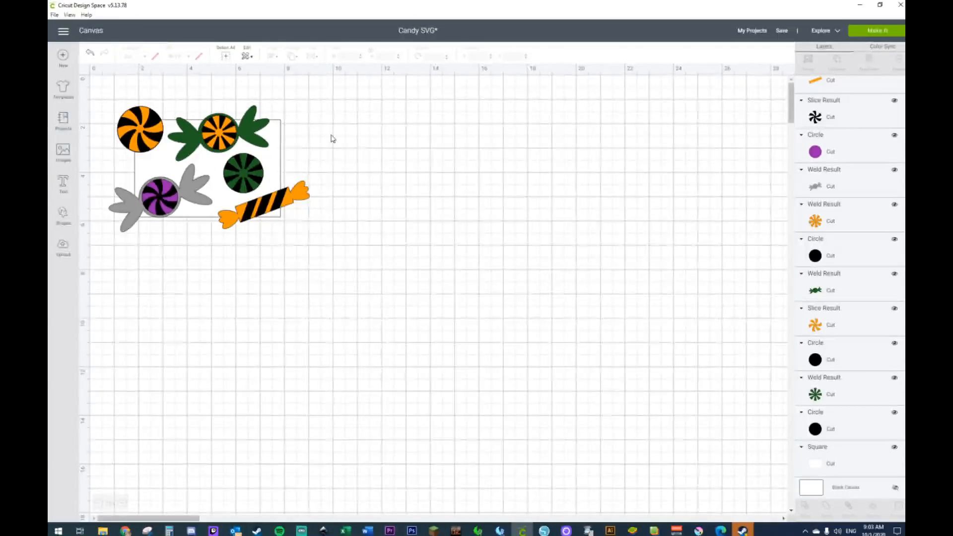
Copy the white rectangle and place the duplicate on the empty canvas to the right of the candies, at about X 12.5, Y 2.5
{"action": "left_click", "coordinate": [277, 165]}
{"action": "key", "text": "ctrl+c"}
{"action": "key", "text": "ctrl+v"}
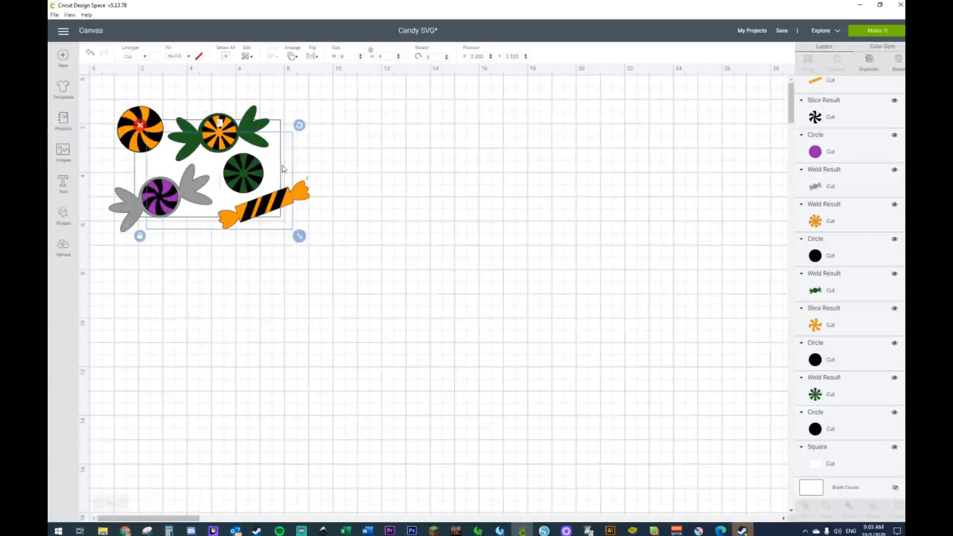
{"action": "left_click_drag", "start_coordinate": [285, 186], "coordinate": [530, 189]}
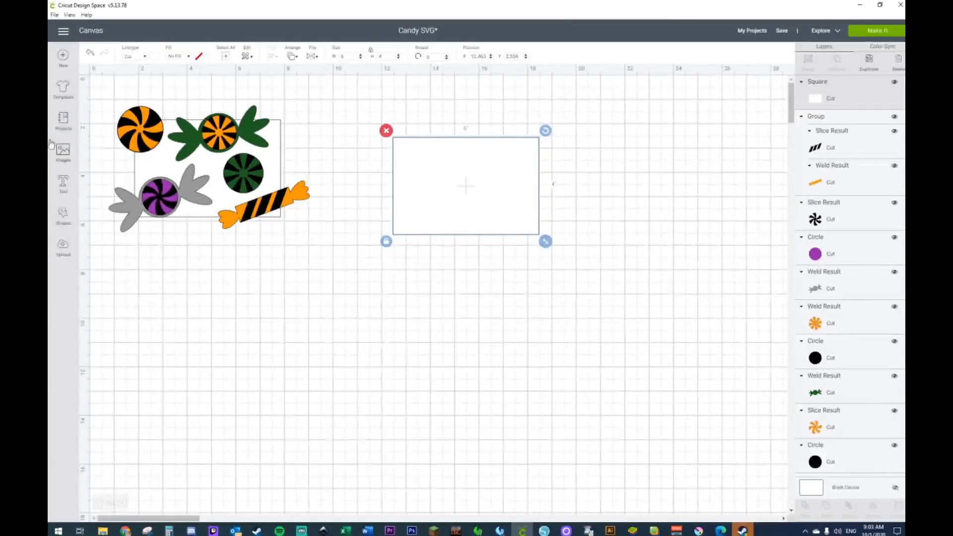
{"action": "left_click", "coordinate": [113, 96]}
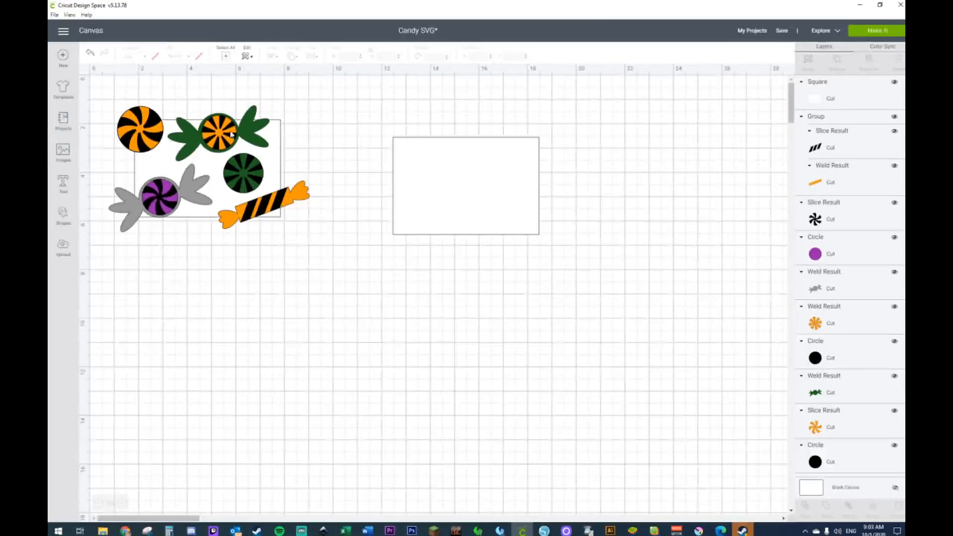
Try to attach the orange swirl, the orange centre stripes and the striped bar candy to each other
{"action": "left_click", "coordinate": [157, 121]}
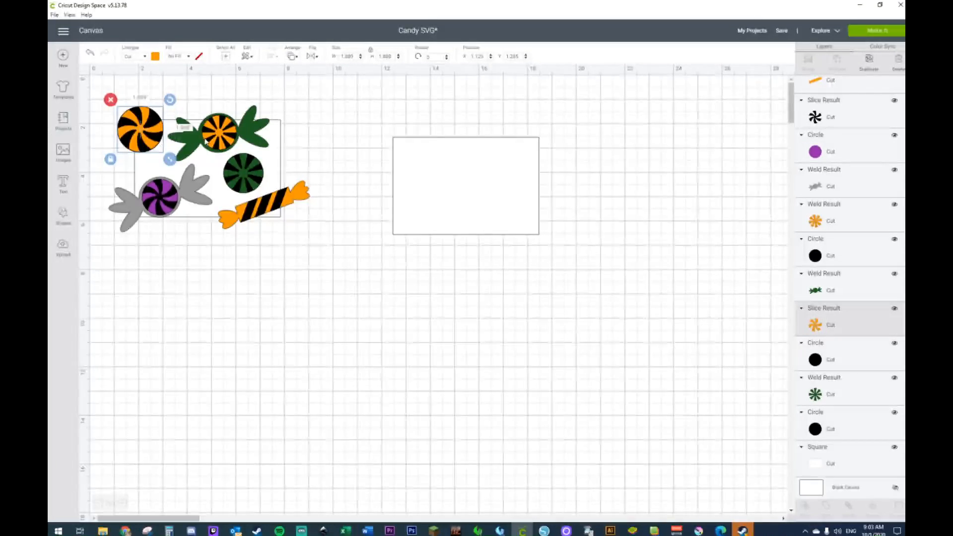
{"action": "left_click", "coordinate": [231, 133], "text": "shift"}
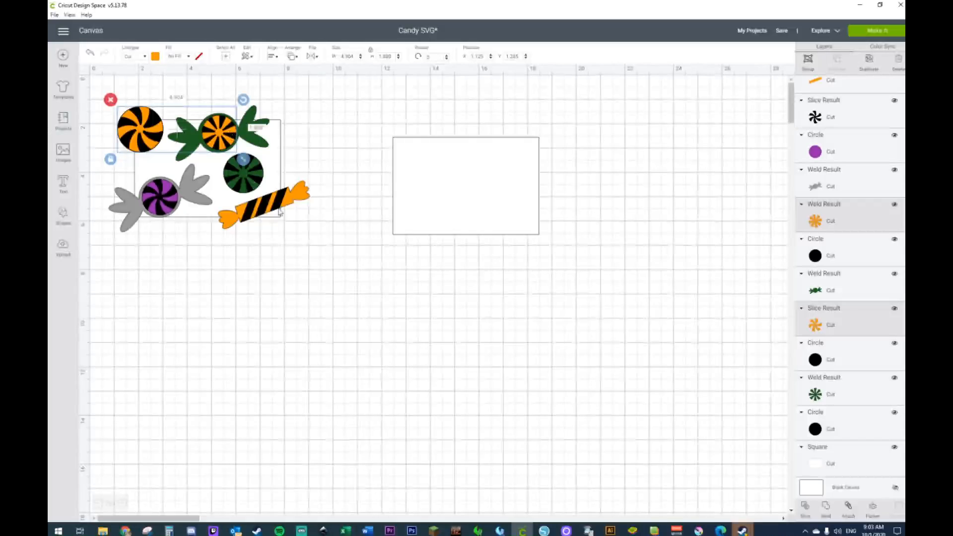
{"action": "left_click", "coordinate": [306, 193], "text": "shift"}
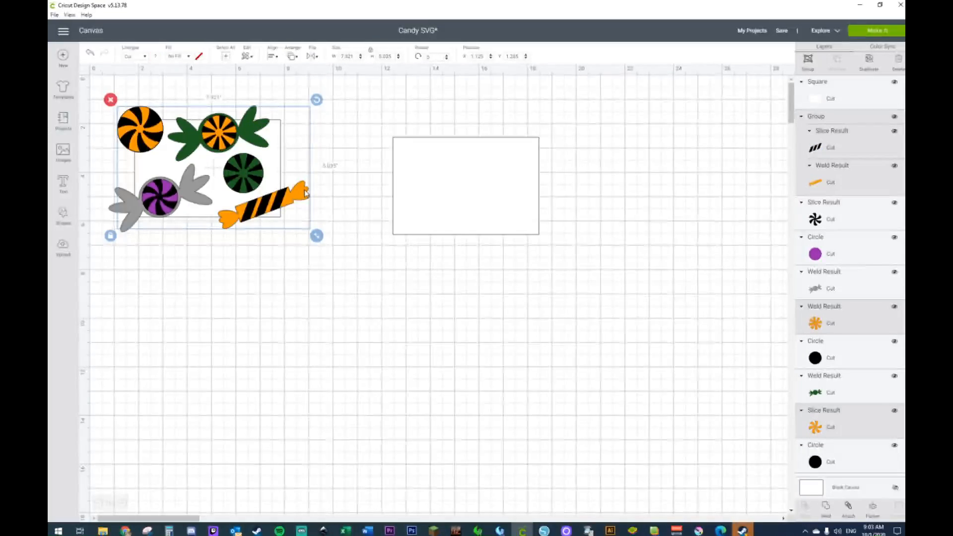
{"action": "right_click", "coordinate": [306, 193]}
{"action": "left_click", "coordinate": [339, 362]}
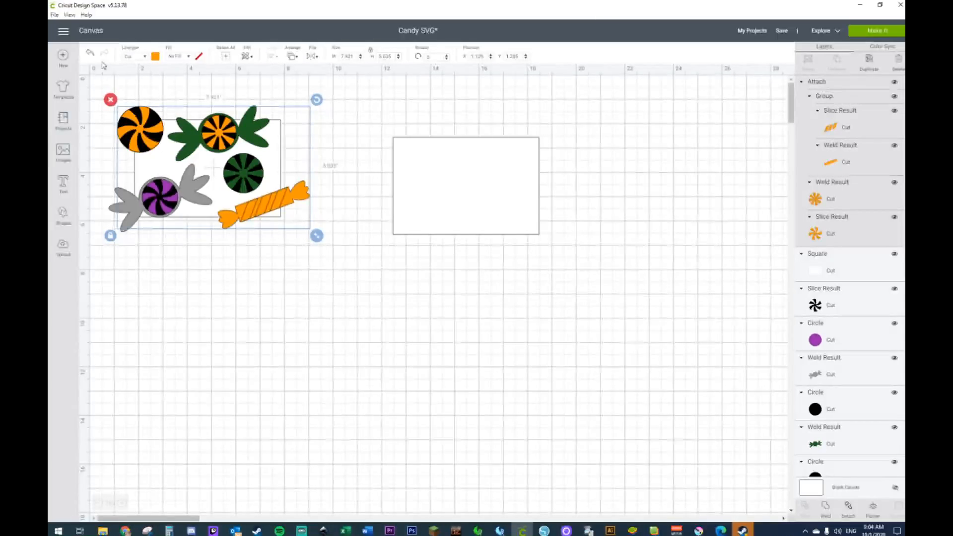
{"action": "left_click", "coordinate": [90, 53]}
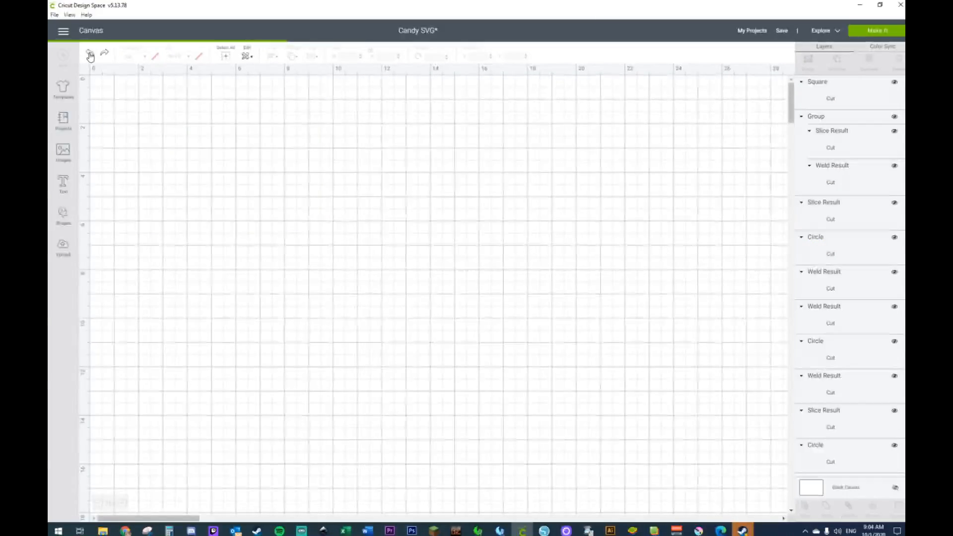
Ungroup the striped bar candy and weld its orange wrapper with the orange stripes of the two other candies
{"action": "right_click", "coordinate": [289, 206]}
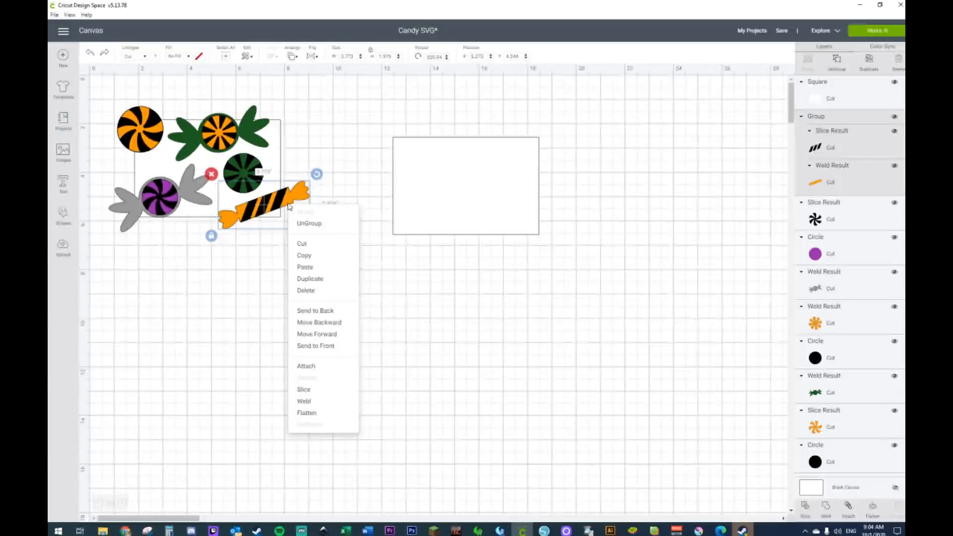
{"action": "left_click", "coordinate": [334, 225]}
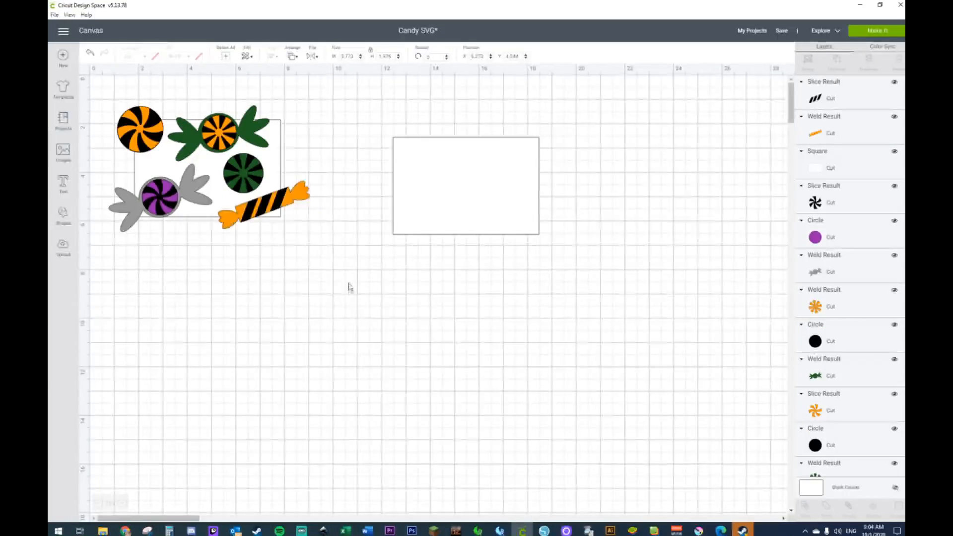
{"action": "left_click", "coordinate": [306, 195]}
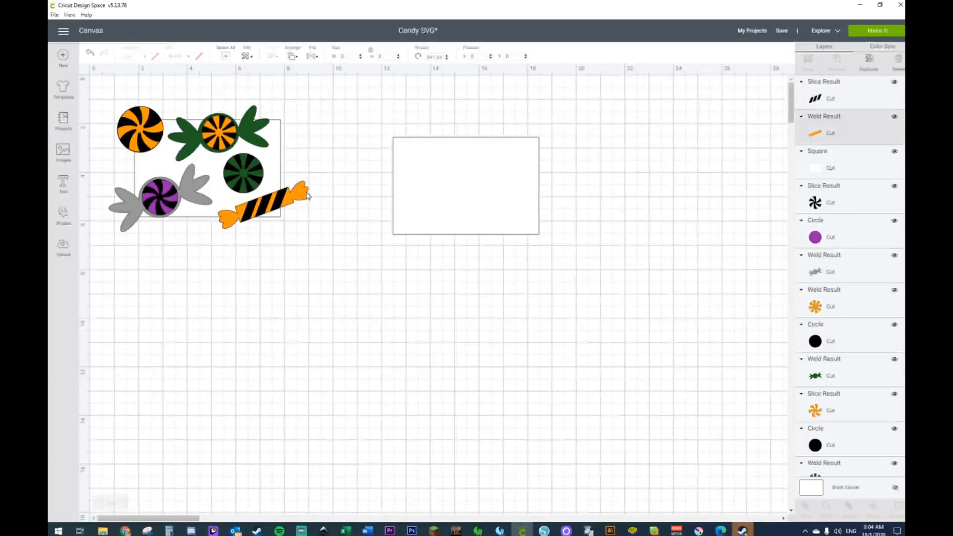
{"action": "left_click", "coordinate": [236, 134], "text": "shift"}
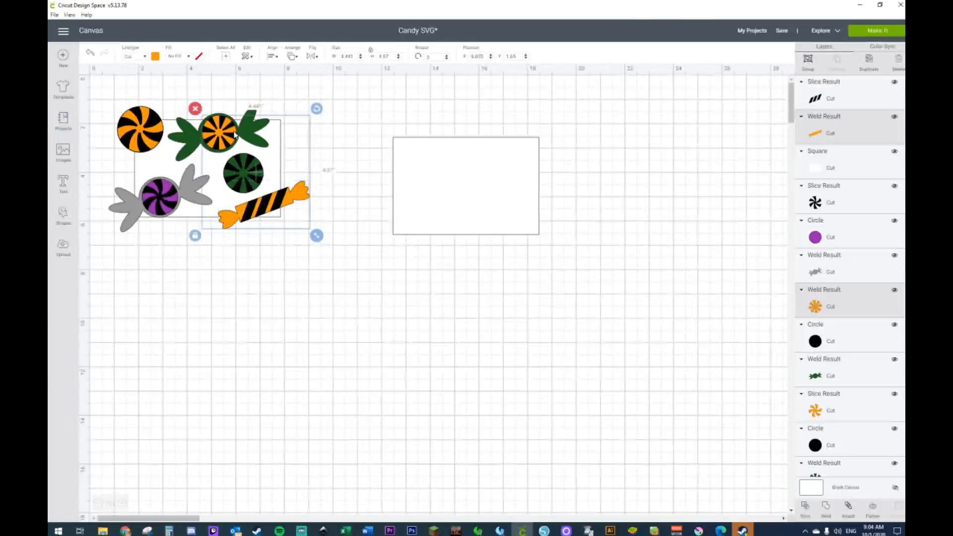
{"action": "left_click", "coordinate": [146, 117], "text": "shift"}
{"action": "right_click", "coordinate": [146, 117]}
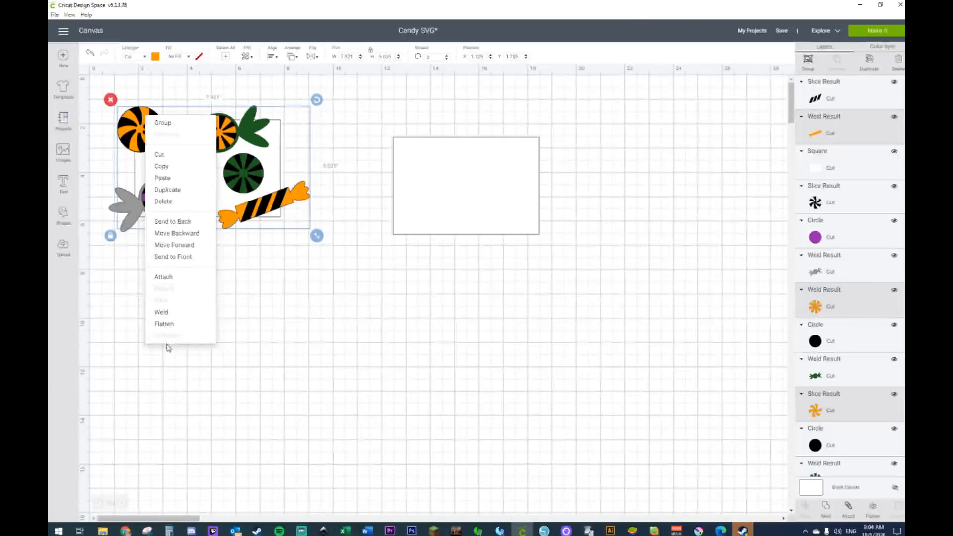
{"action": "left_click", "coordinate": [168, 312]}
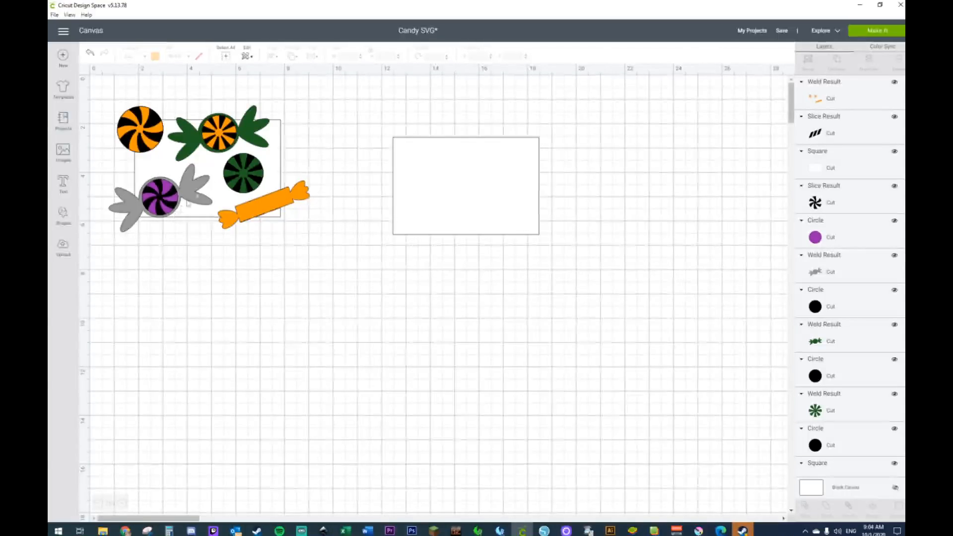
{"action": "left_click", "coordinate": [281, 208]}
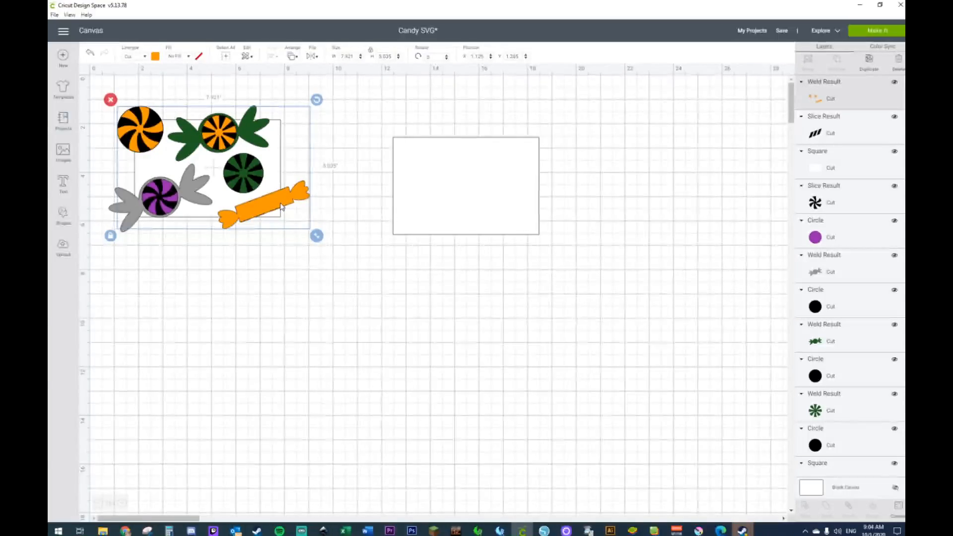
{"action": "scroll", "coordinate": [817, 377], "scroll_direction": "down", "scroll_amount": 1}
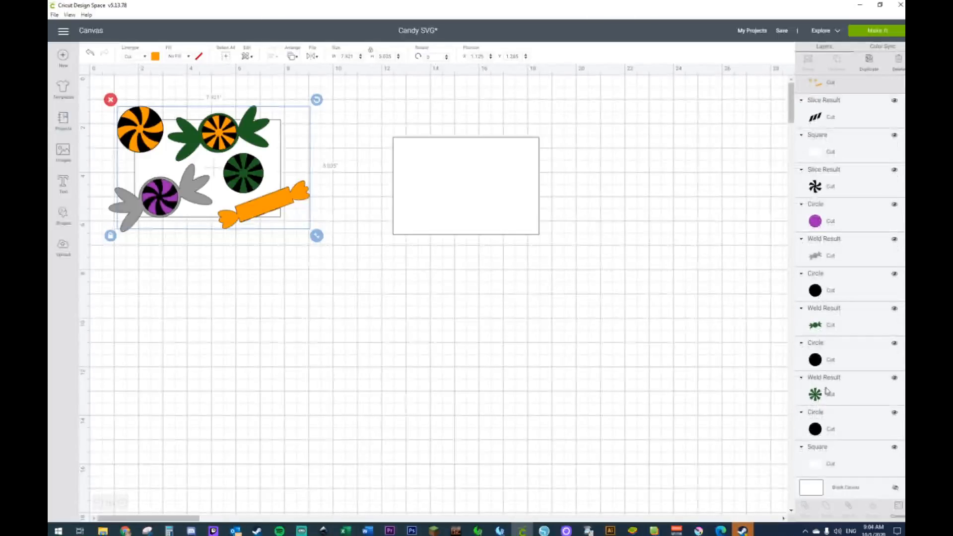
{"action": "left_click", "coordinate": [837, 432]}
{"action": "left_click", "coordinate": [840, 358], "text": "shift"}
{"action": "left_click", "coordinate": [836, 290], "text": "shift"}
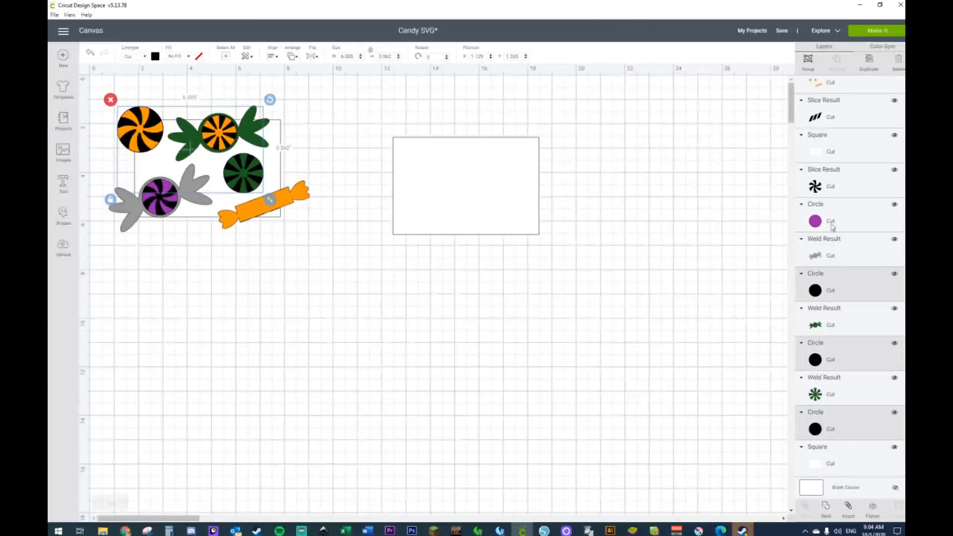
{"action": "scroll", "coordinate": [838, 233], "scroll_direction": "up", "scroll_amount": 1}
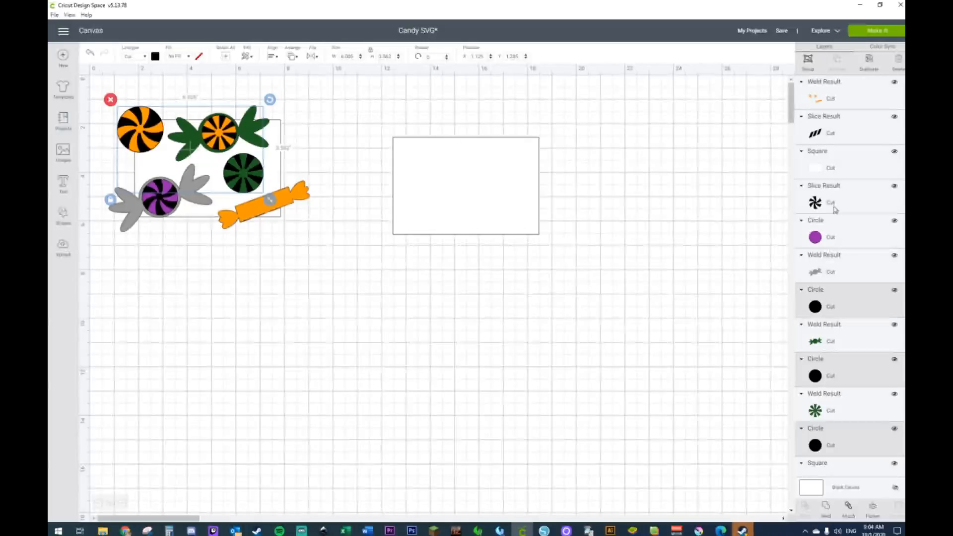
{"action": "left_click", "coordinate": [833, 205], "text": "shift"}
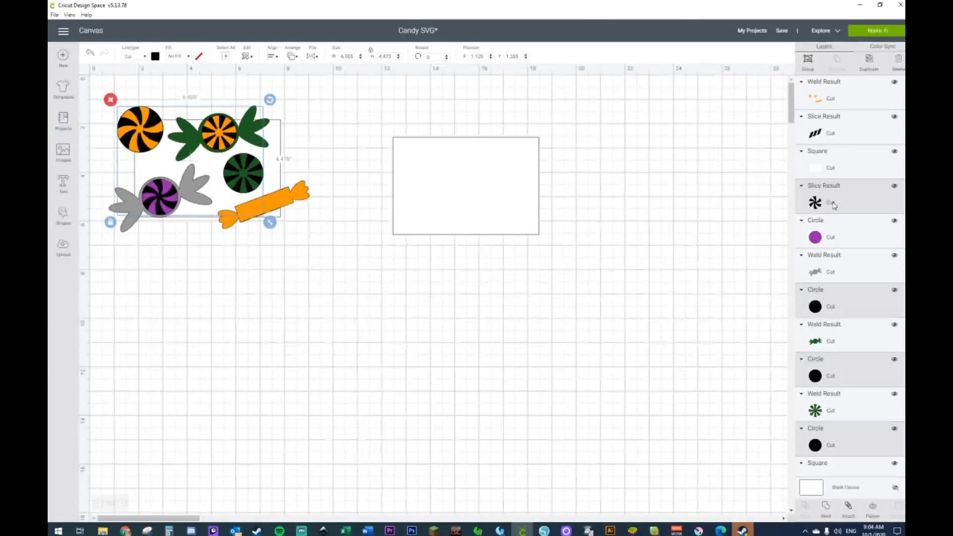
{"action": "left_click", "coordinate": [840, 135], "text": "shift"}
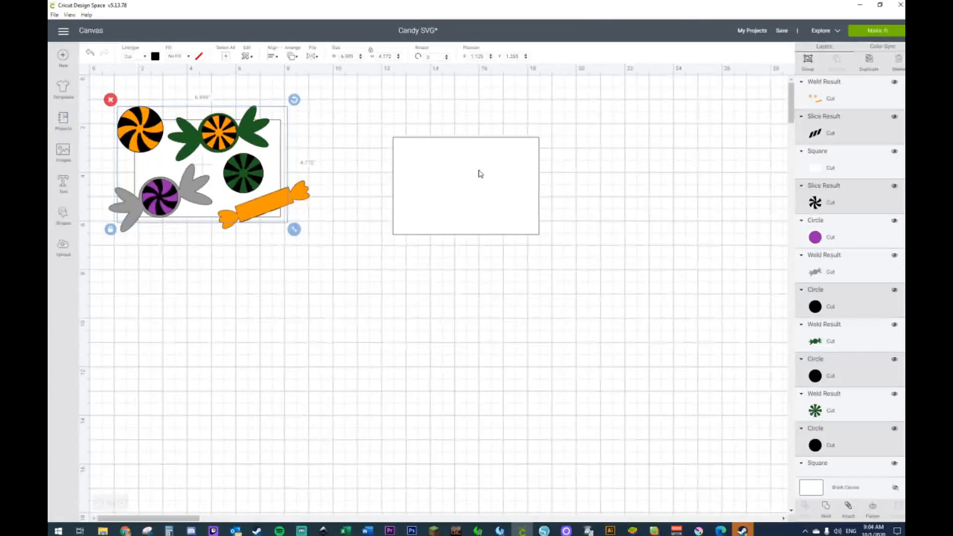
Move the welded orange pieces off the candies to the empty canvas below them
{"action": "left_click", "coordinate": [156, 120], "text": "shift"}
{"action": "right_click", "coordinate": [156, 120]}
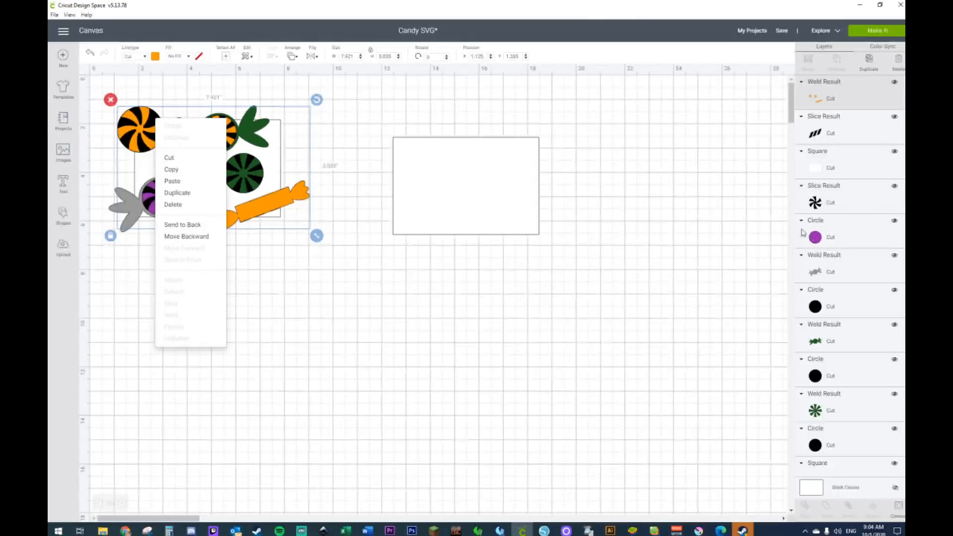
{"action": "left_click", "coordinate": [410, 324]}
{"action": "left_click_drag", "start_coordinate": [283, 206], "coordinate": [346, 408]}
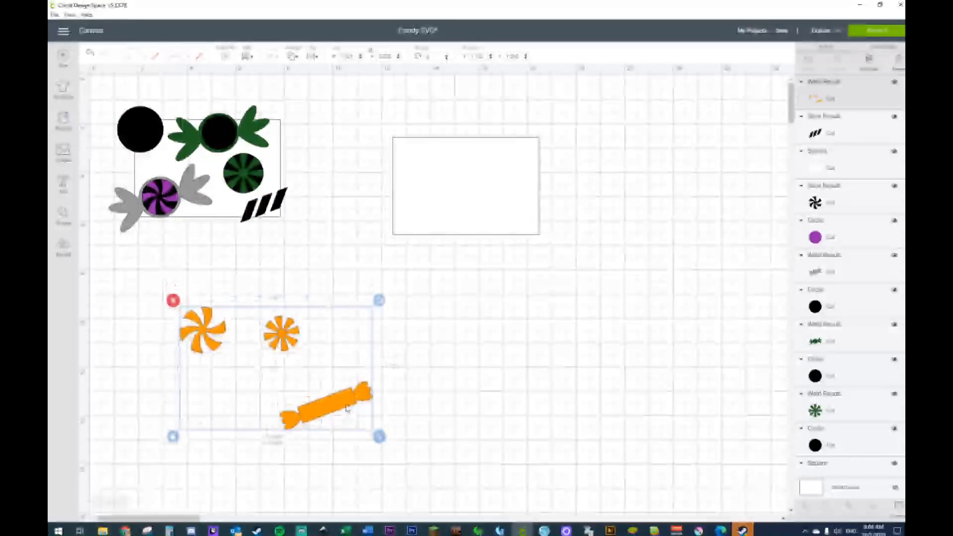
Weld the three black circles, the black swirl and the black diagonal stripes, and move the result below the empty rectangle
{"action": "left_click", "coordinate": [847, 132]}
{"action": "left_click", "coordinate": [843, 206], "text": "shift"}
{"action": "left_click", "coordinate": [839, 308], "text": "shift"}
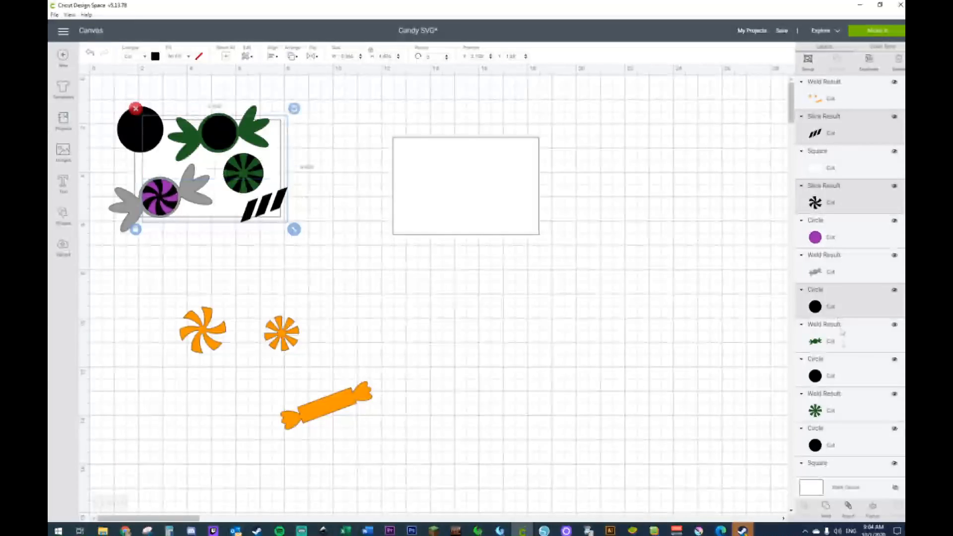
{"action": "left_click", "coordinate": [842, 378], "text": "shift"}
{"action": "left_click", "coordinate": [839, 445], "text": "shift"}
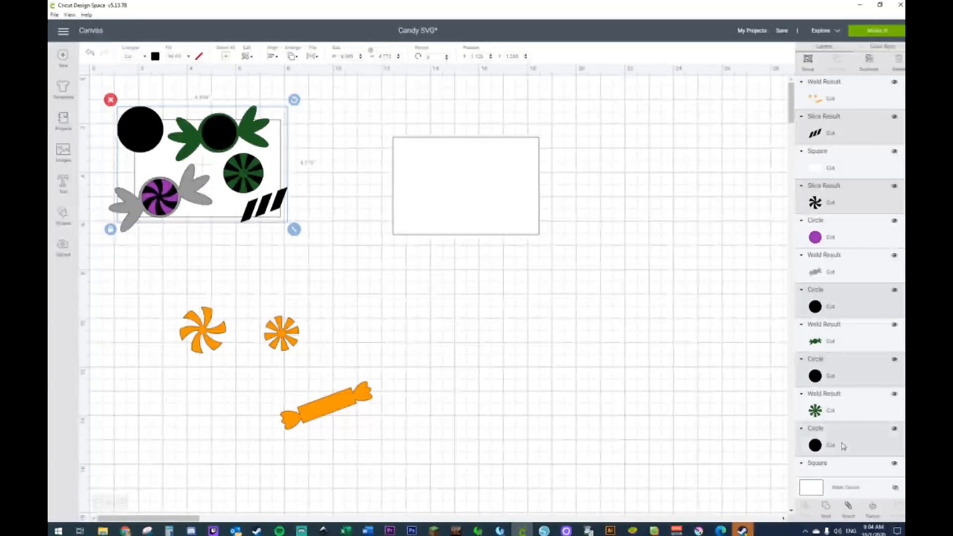
{"action": "right_click", "coordinate": [230, 138]}
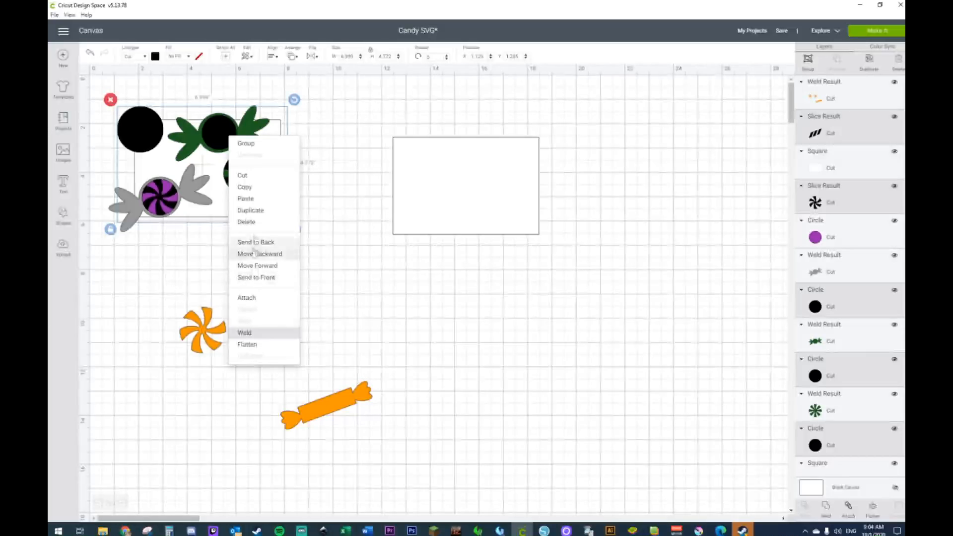
{"action": "left_click", "coordinate": [254, 333]}
{"action": "left_click_drag", "start_coordinate": [247, 175], "coordinate": [570, 357]}
Weld the green candy wrapper with the green stripes of the round candy
{"action": "left_click", "coordinate": [224, 148]}
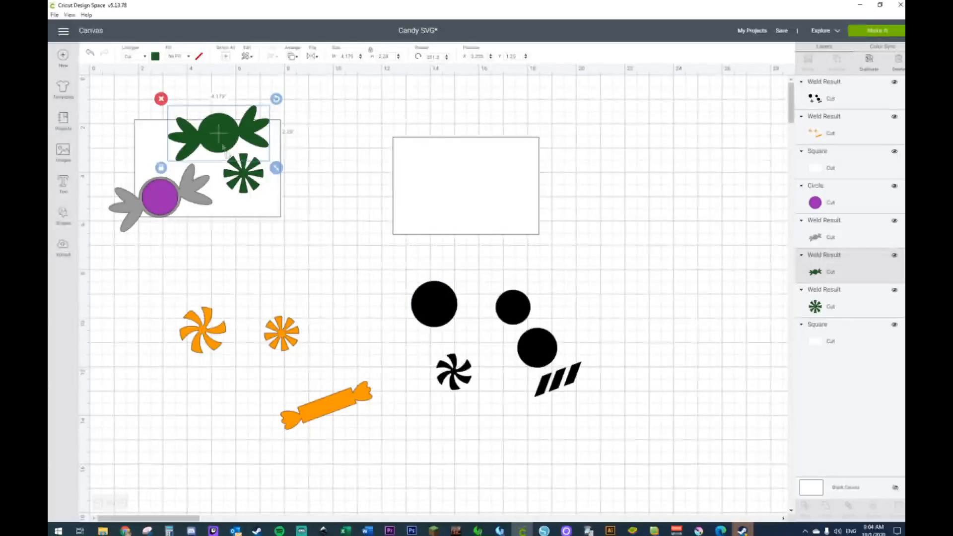
{"action": "left_click", "coordinate": [243, 179], "text": "shift"}
{"action": "right_click", "coordinate": [244, 177]}
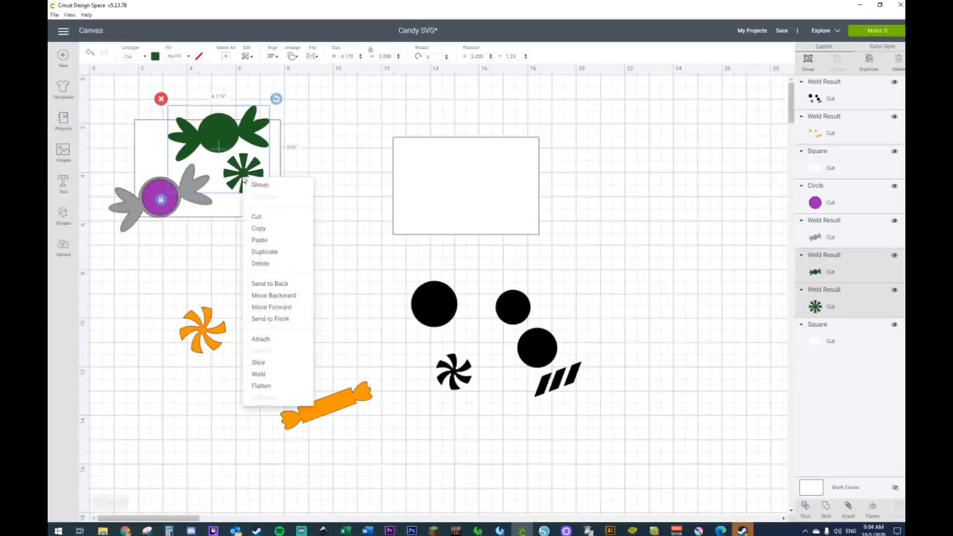
{"action": "left_click", "coordinate": [284, 375]}
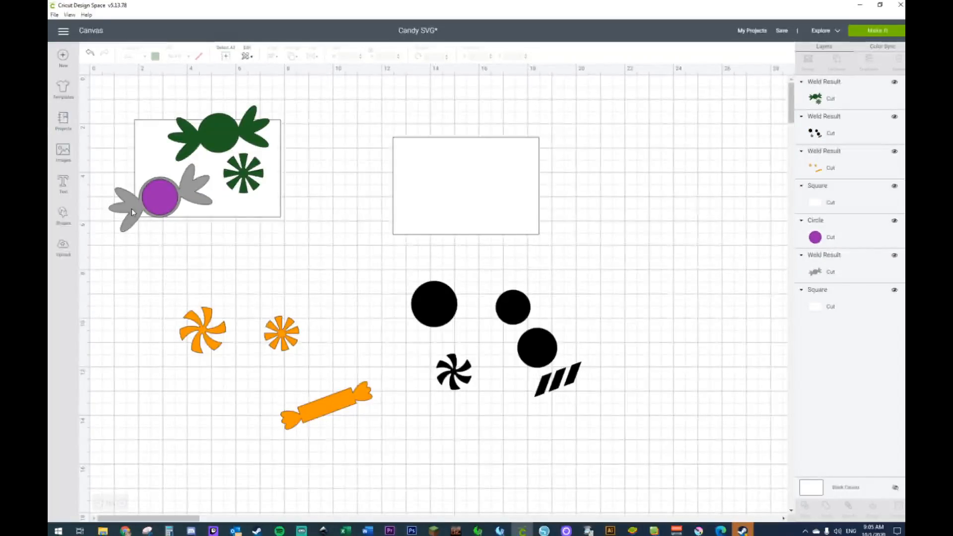
Undo the colour welds and moves until all the separate candy pieces are back around the filled rectangle
{"action": "left_click", "coordinate": [128, 225]}
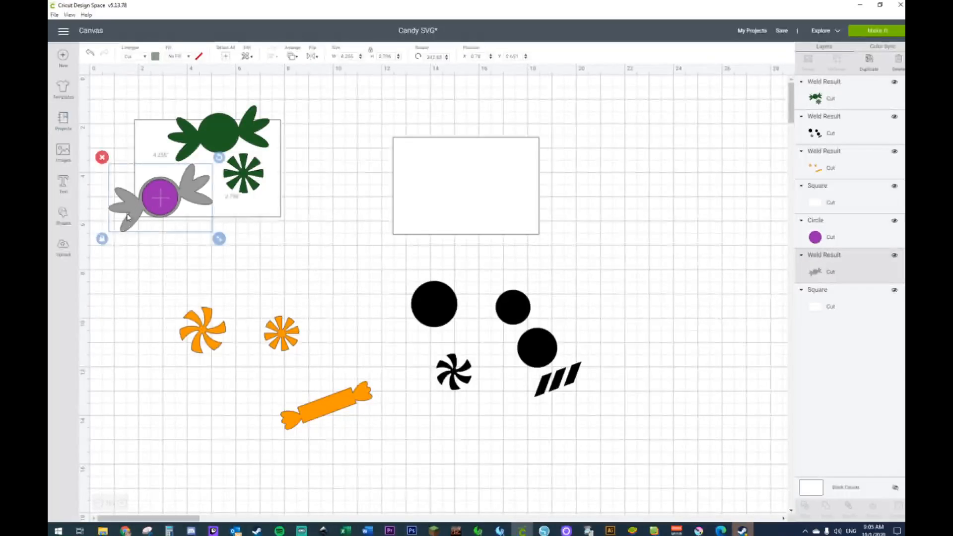
{"action": "left_click_drag", "start_coordinate": [430, 310], "coordinate": [135, 134]}
{"action": "left_click", "coordinate": [89, 58]}
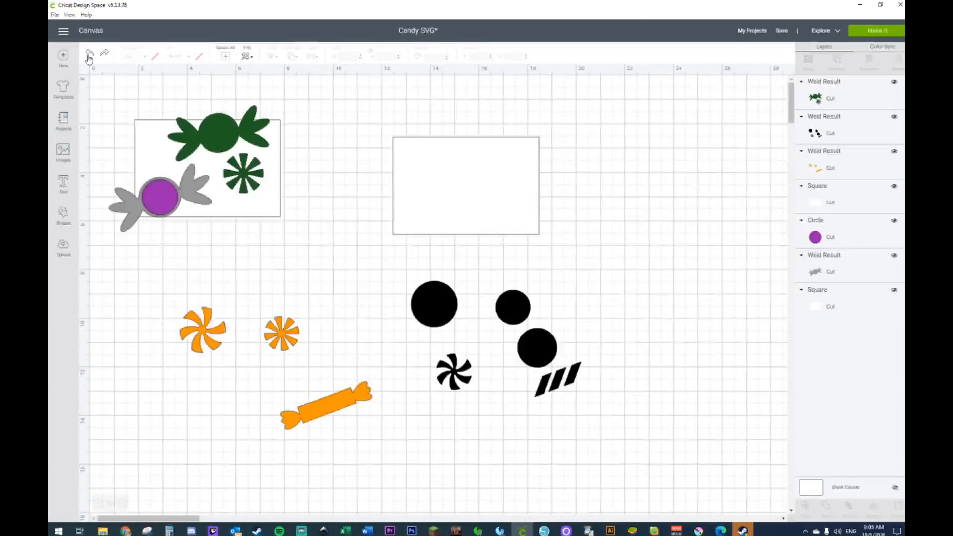
{"action": "left_click", "coordinate": [90, 58]}
{"action": "left_click", "coordinate": [89, 58]}
{"action": "left_click", "coordinate": [89, 59]}
{"action": "left_click", "coordinate": [89, 58]}
{"action": "left_click", "coordinate": [89, 58]}
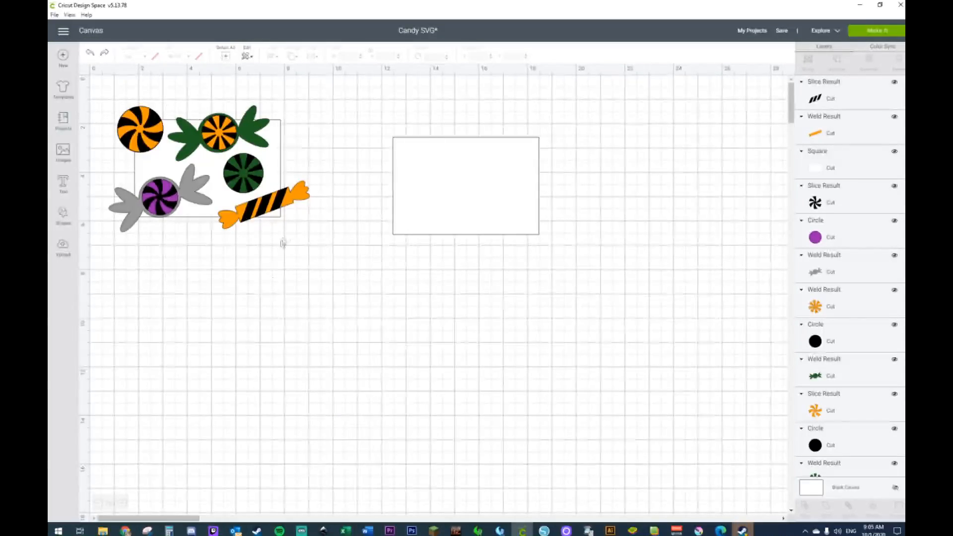
{"action": "left_click", "coordinate": [155, 120]}
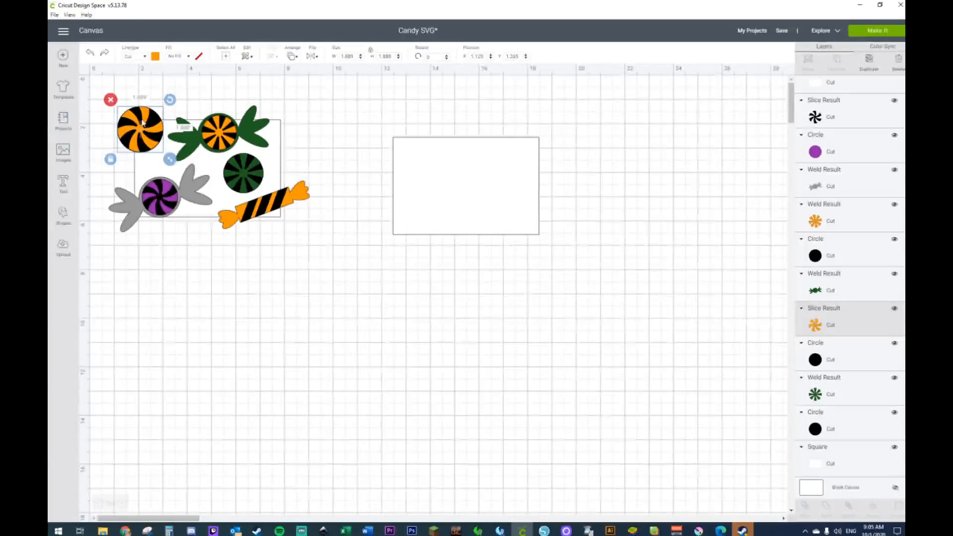
{"action": "left_click", "coordinate": [268, 153], "text": "shift"}
{"action": "left_click", "coordinate": [306, 151]}
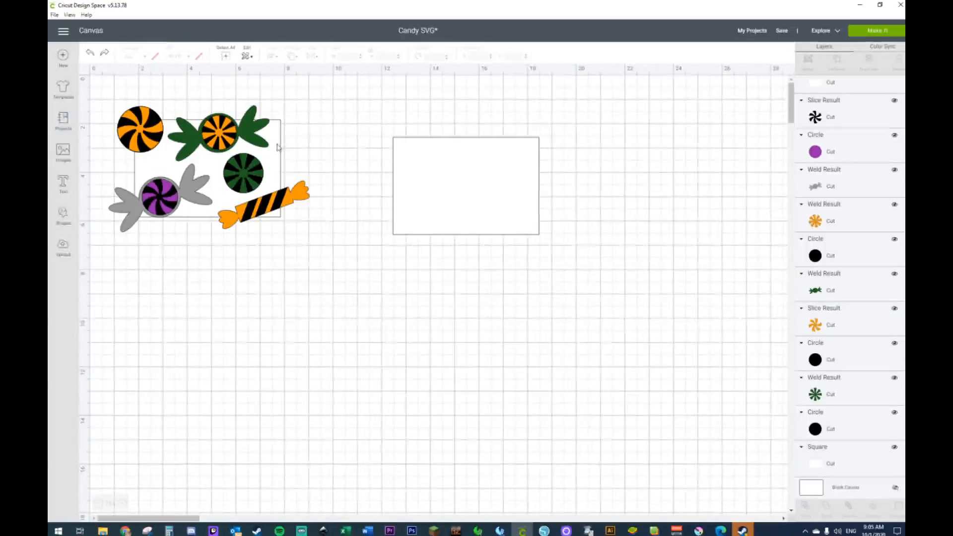
{"action": "left_click", "coordinate": [278, 126]}
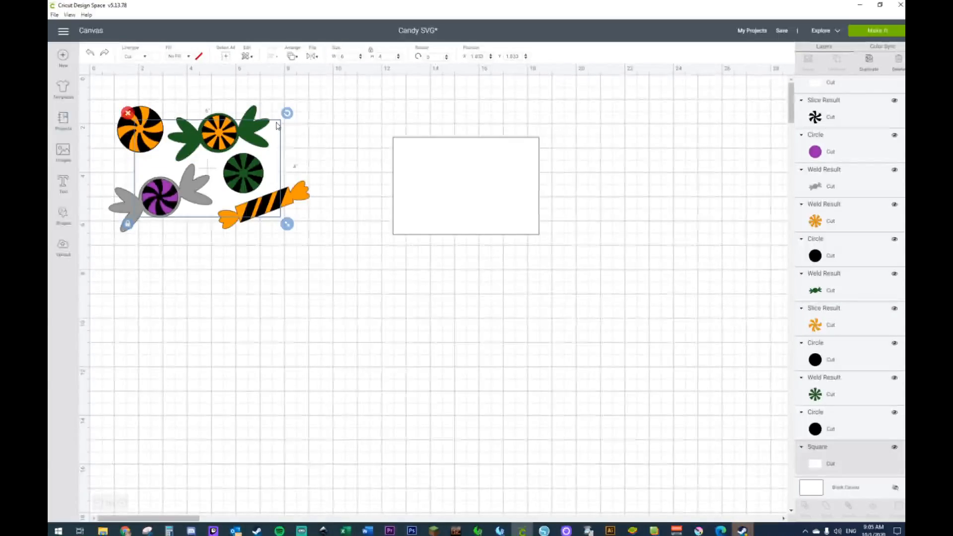
{"action": "left_click_drag", "start_coordinate": [107, 100], "coordinate": [139, 147]}
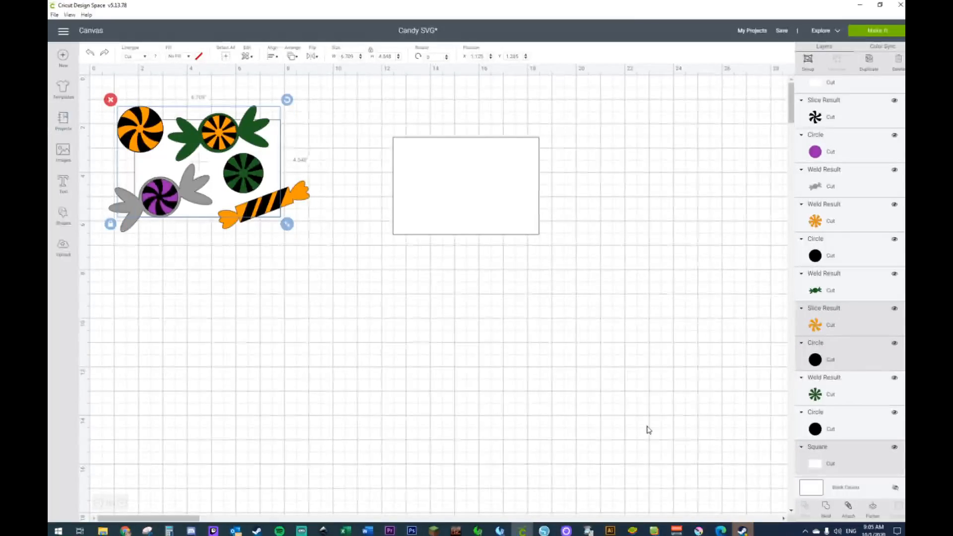
{"action": "right_click", "coordinate": [143, 132]}
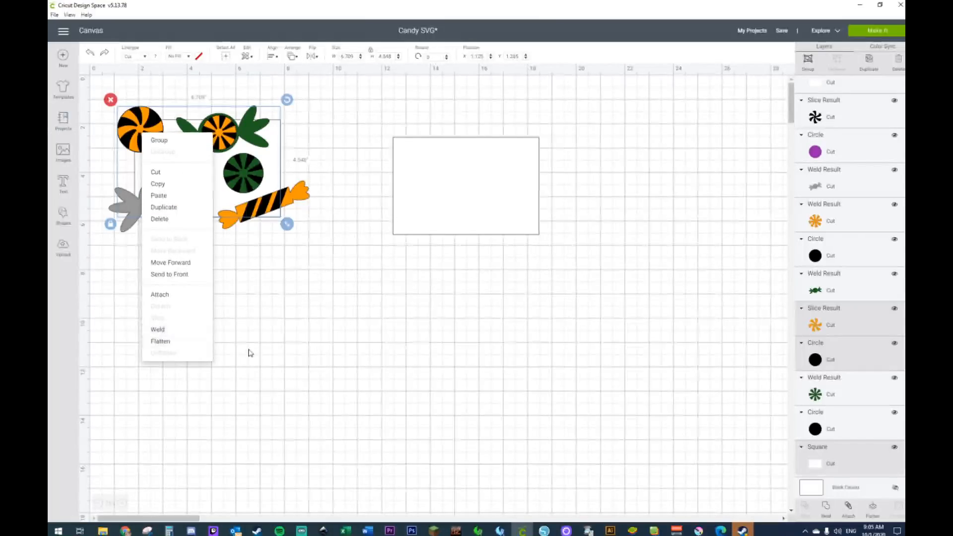
{"action": "left_click", "coordinate": [267, 317]}
Slice the orange swirl of the round candy at the rectangle's corner with the white rectangle
{"action": "left_click", "coordinate": [278, 161]}
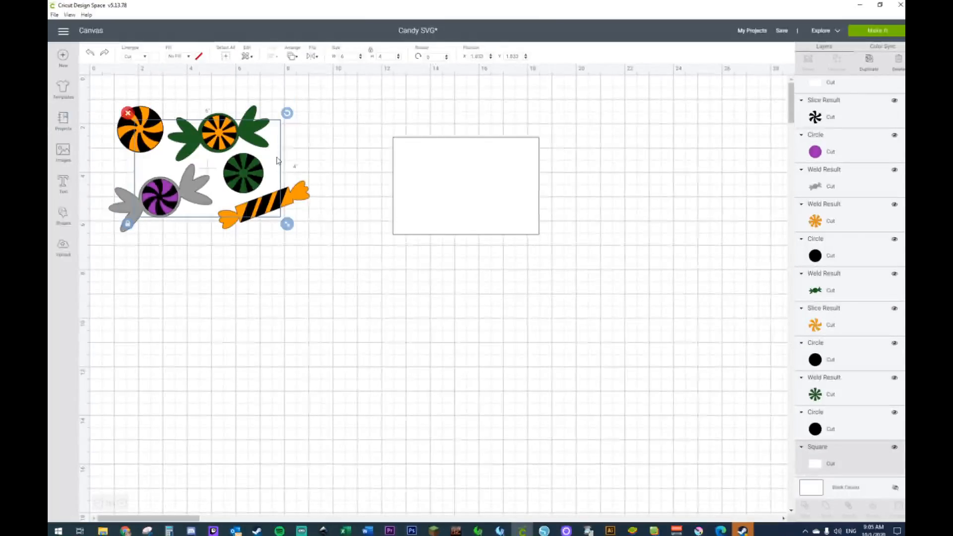
{"action": "left_click", "coordinate": [156, 116], "text": "shift"}
{"action": "right_click", "coordinate": [156, 116]}
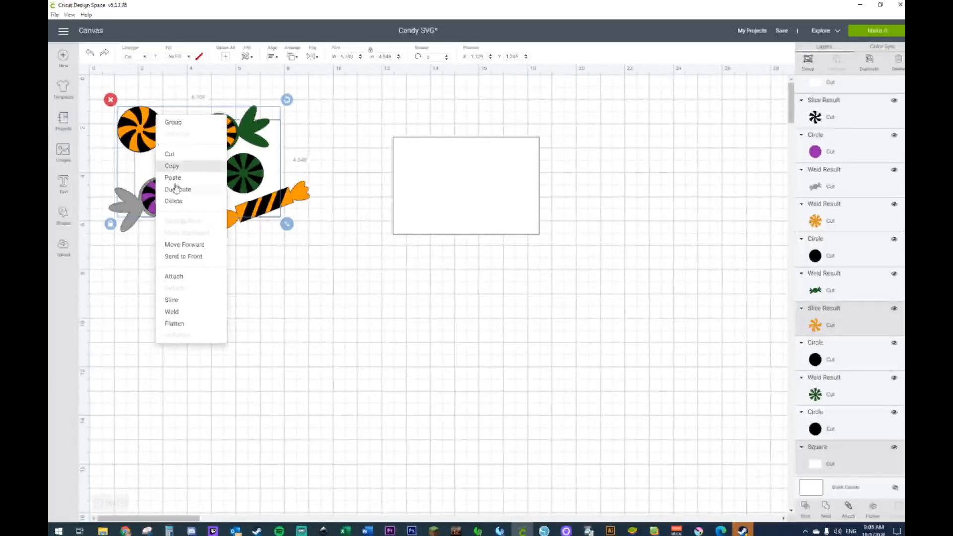
{"action": "left_click", "coordinate": [184, 306]}
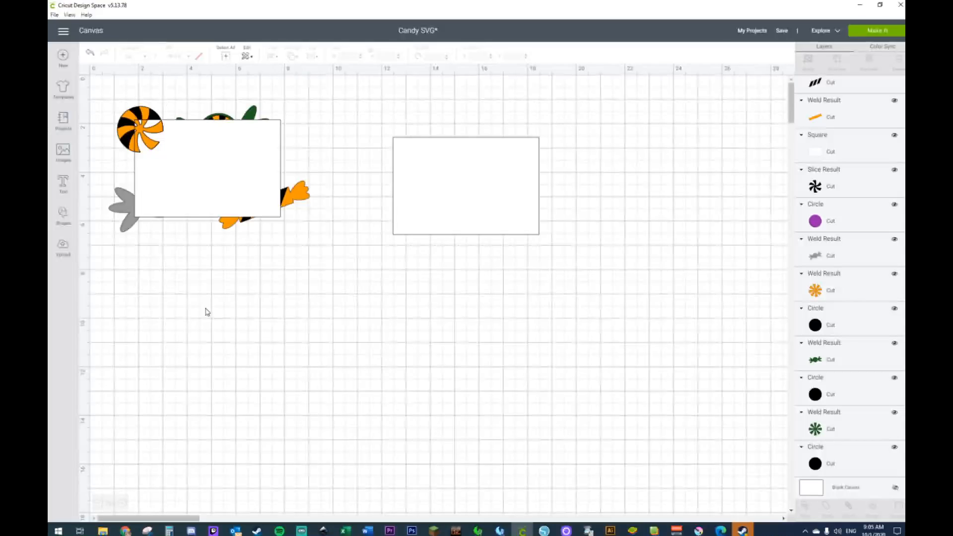
Slice the swirl candy's black circle with the white rectangle
{"action": "left_click", "coordinate": [273, 167]}
{"action": "left_click", "coordinate": [156, 115], "text": "shift"}
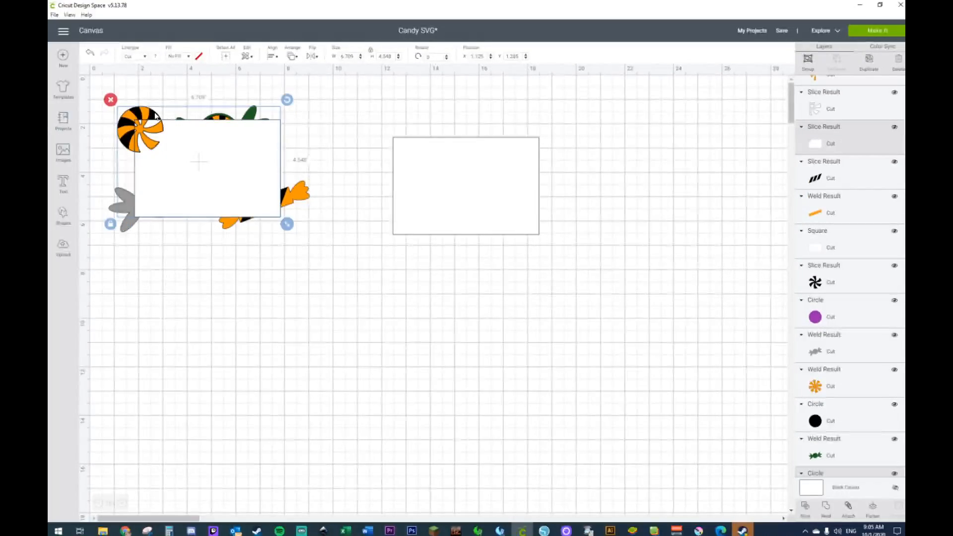
{"action": "right_click", "coordinate": [155, 115]}
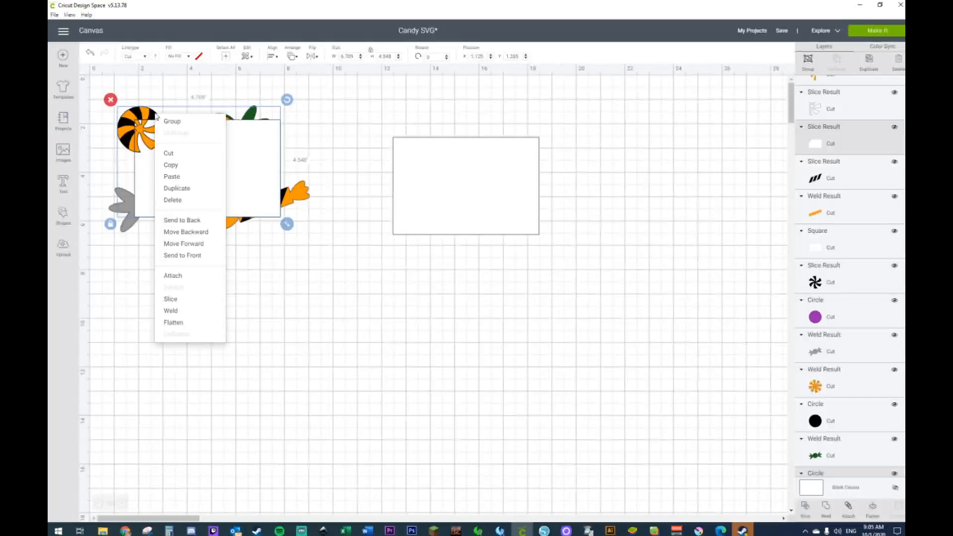
{"action": "left_click", "coordinate": [184, 304]}
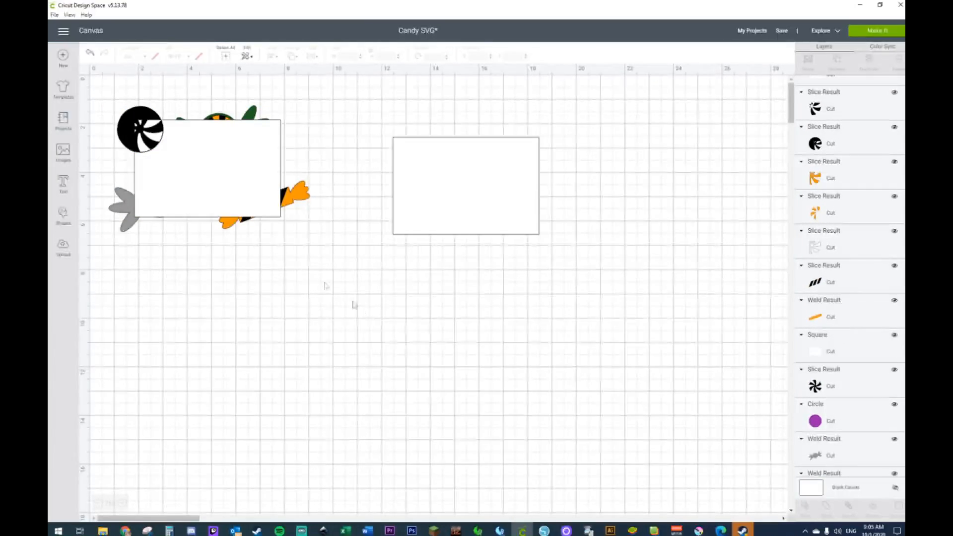
Delete the swirl candy's black and orange slices outside the rectangle and its white leftover, and send the sliced rectangle to the back
{"action": "left_click", "coordinate": [138, 110]}
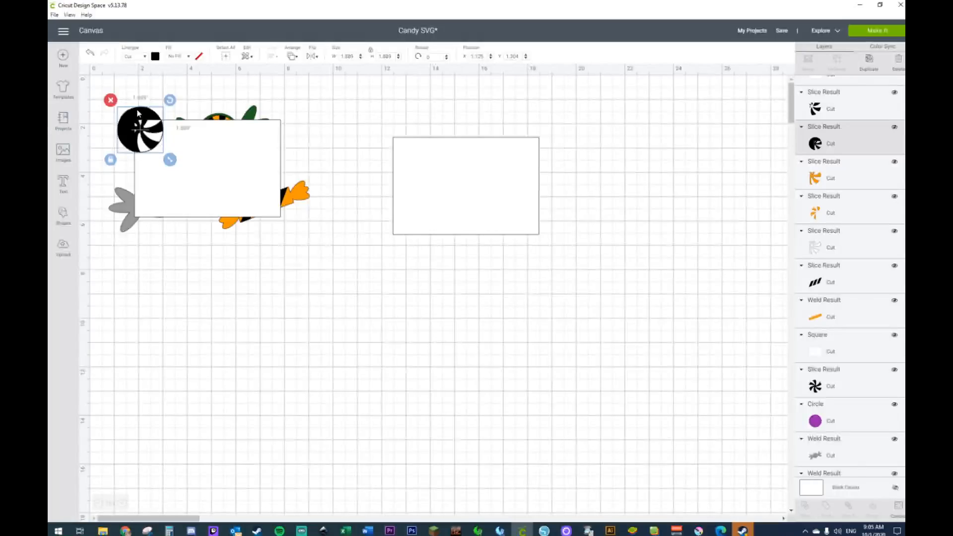
{"action": "key", "text": "Delete"}
{"action": "left_click", "coordinate": [139, 114]}
{"action": "key", "text": "Delete"}
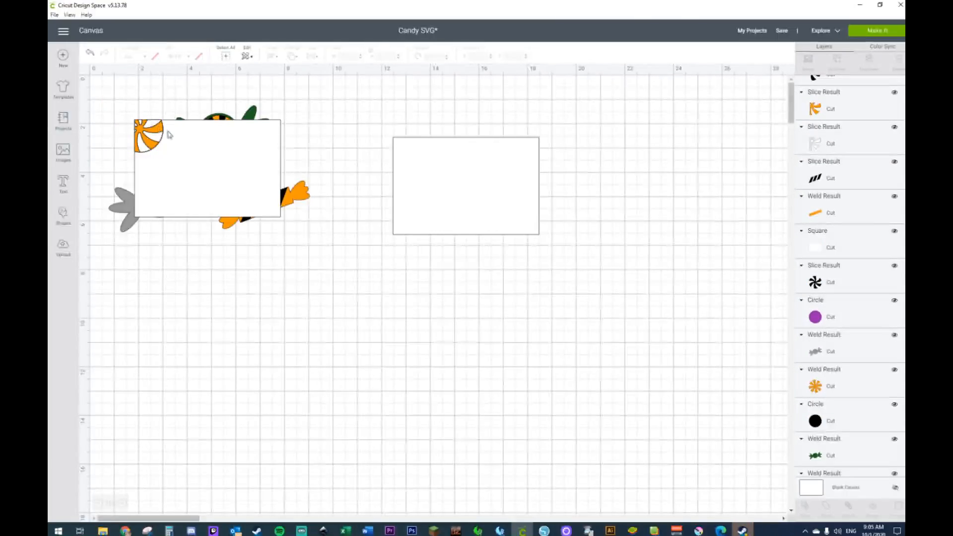
{"action": "left_click", "coordinate": [153, 126]}
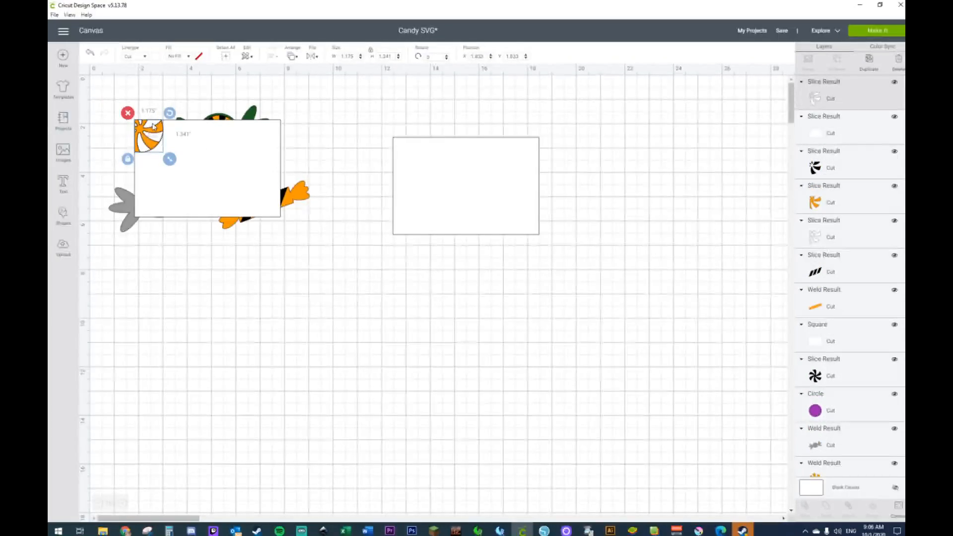
{"action": "key", "text": "Delete"}
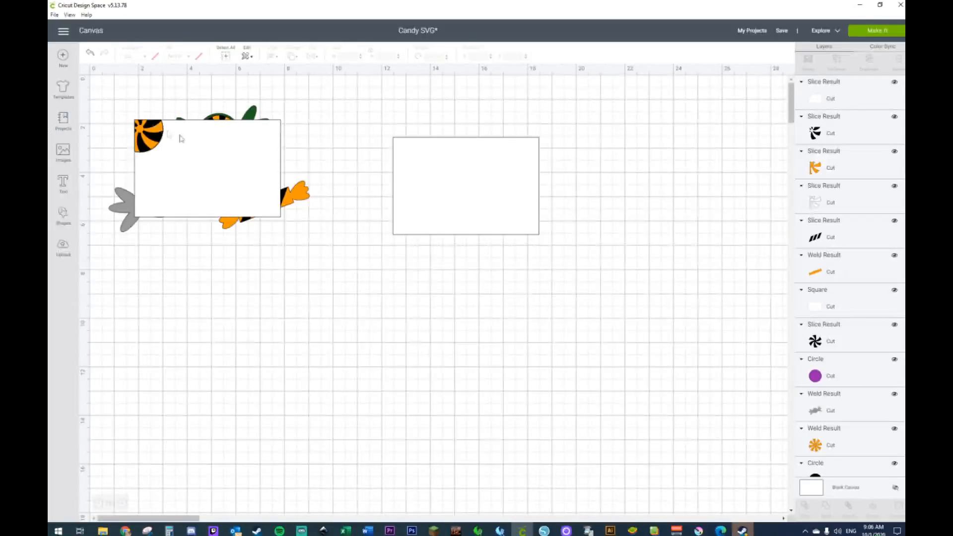
{"action": "right_click", "coordinate": [234, 149]}
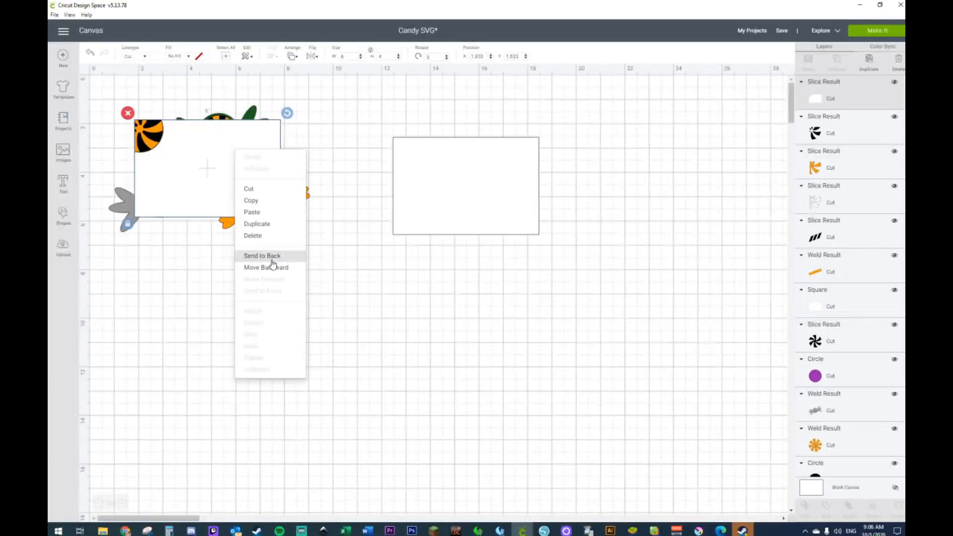
{"action": "left_click", "coordinate": [271, 260]}
Slice the green candy wrapper with the rectangle and delete the green slice extending beyond the rectangle's edge
{"action": "left_click", "coordinate": [256, 114]}
{"action": "left_click", "coordinate": [279, 132], "text": "shift"}
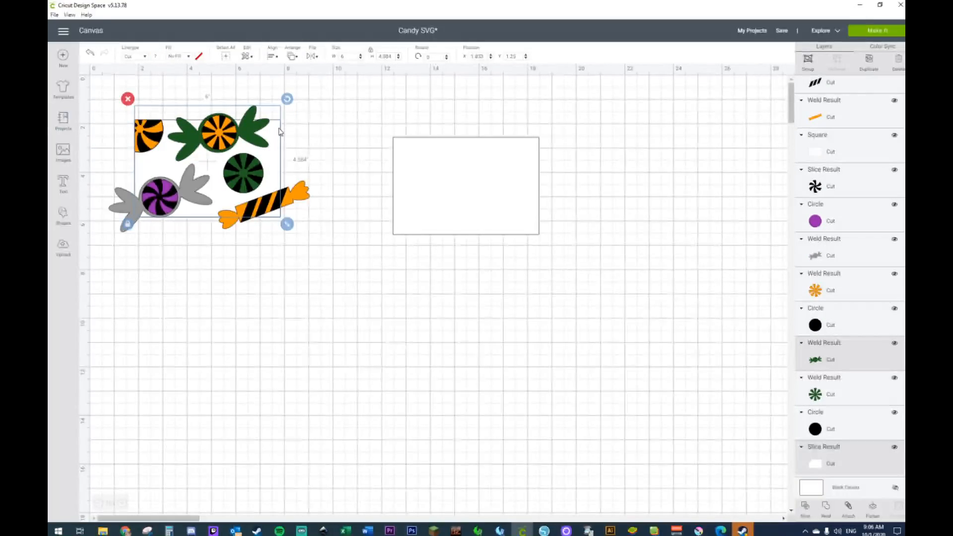
{"action": "right_click", "coordinate": [280, 132]}
{"action": "left_click", "coordinate": [318, 316]}
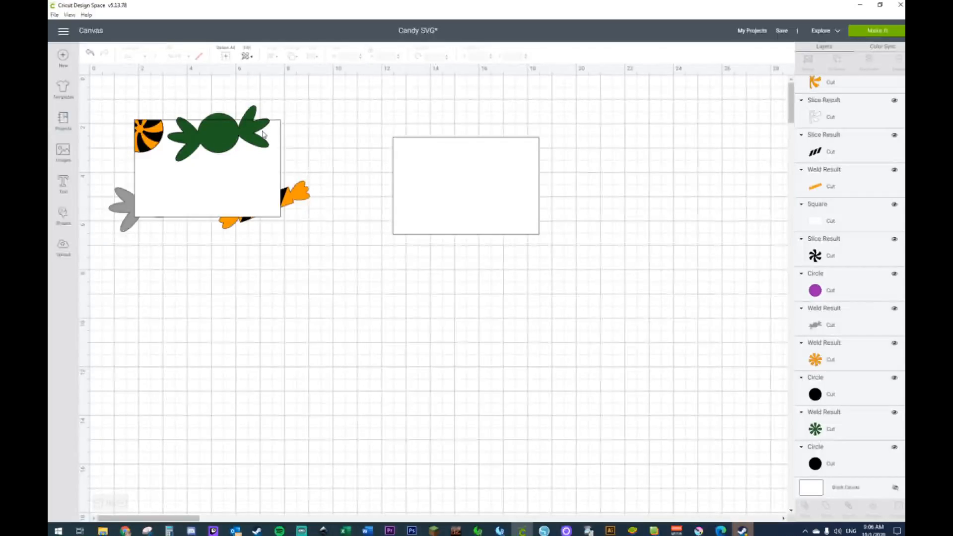
{"action": "left_click", "coordinate": [252, 109]}
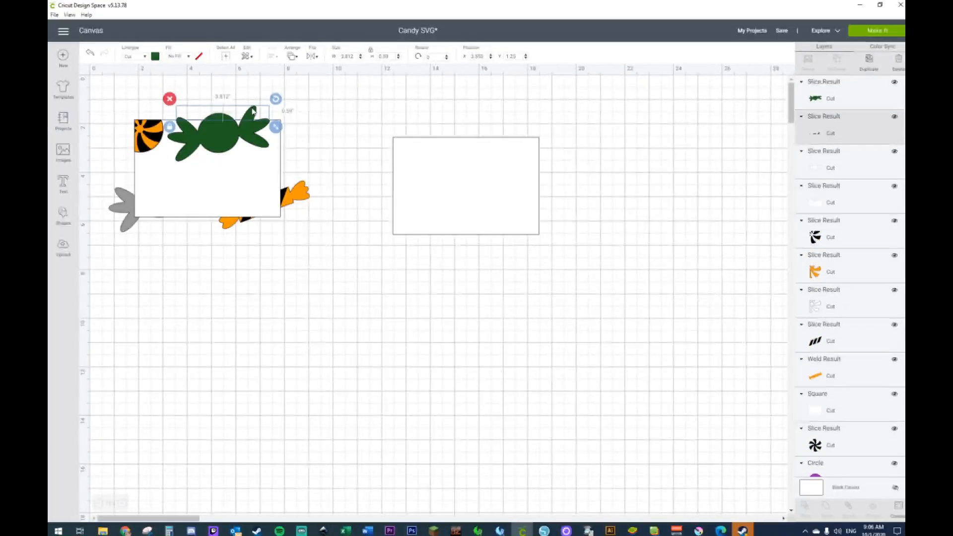
{"action": "key", "text": "Delete"}
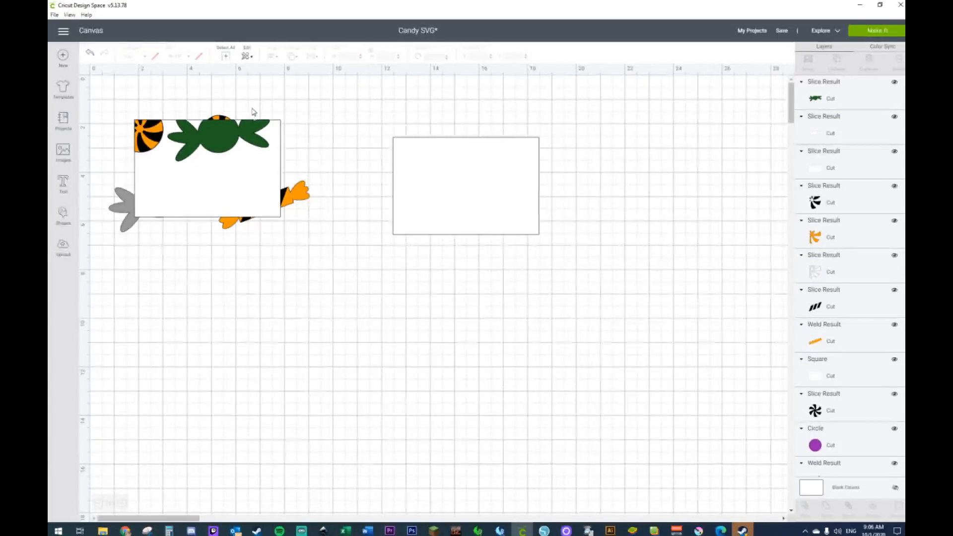
Send the sliced rectangle and the trimmed green wrapper to the back of the layer order
{"action": "right_click", "coordinate": [263, 184]}
{"action": "left_click", "coordinate": [299, 285]}
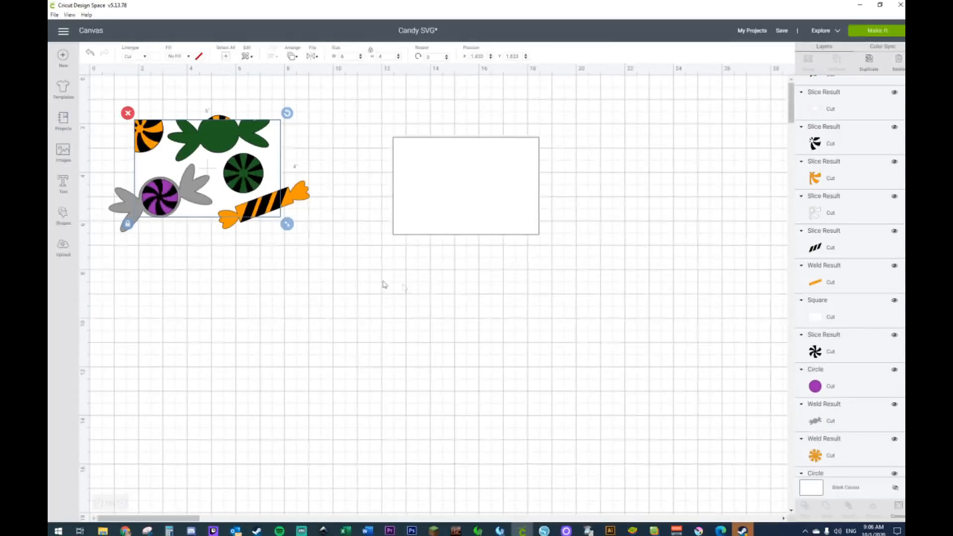
{"action": "right_click", "coordinate": [221, 148]}
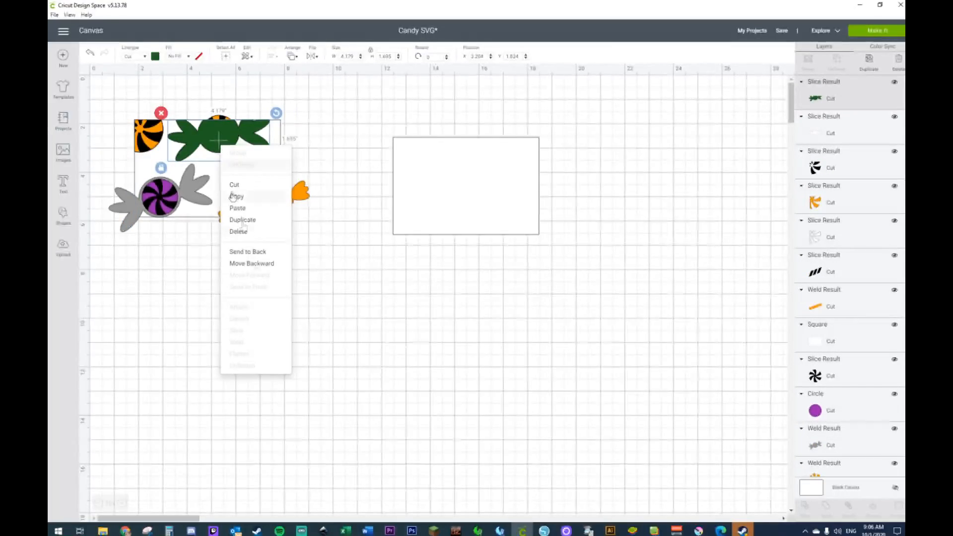
{"action": "left_click", "coordinate": [264, 253]}
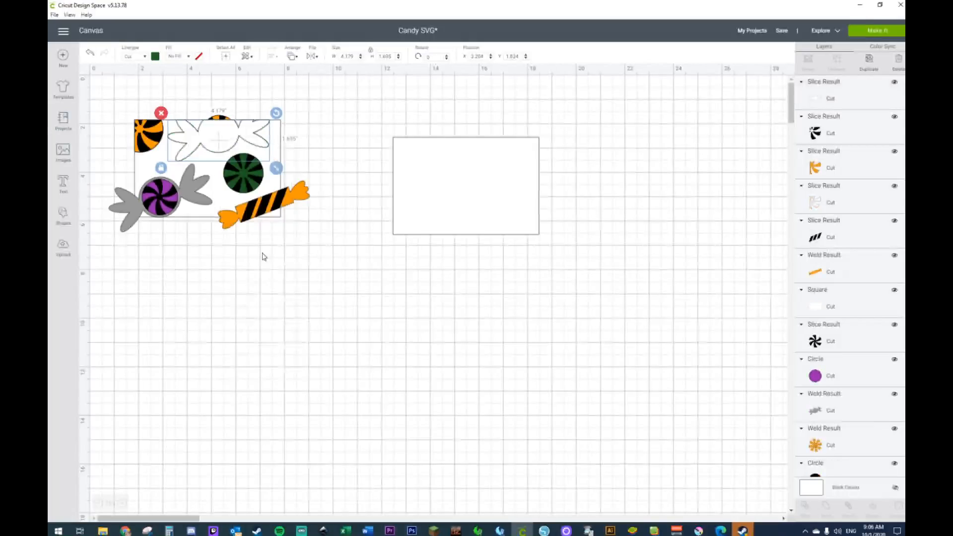
Try deleting the white candy-shaped slice piece covering the green candy, and undo the deletion
{"action": "left_click", "coordinate": [213, 152]}
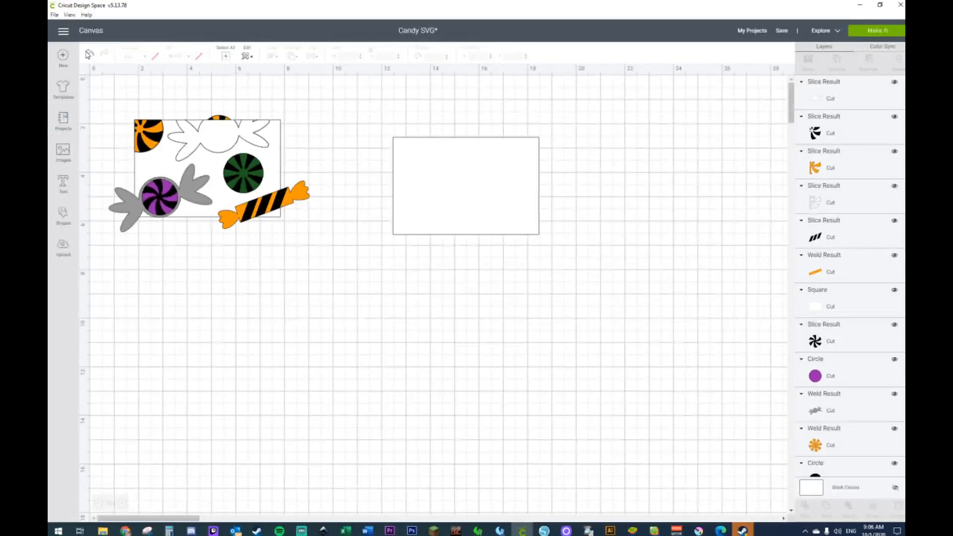
{"action": "left_click", "coordinate": [89, 54]}
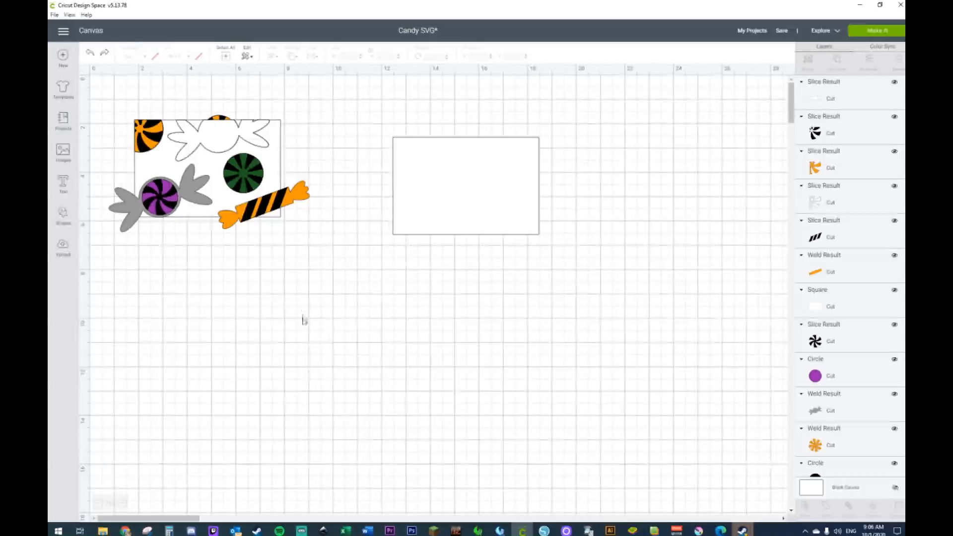
{"action": "left_click", "coordinate": [231, 133]}
{"action": "key", "text": "Delete"}
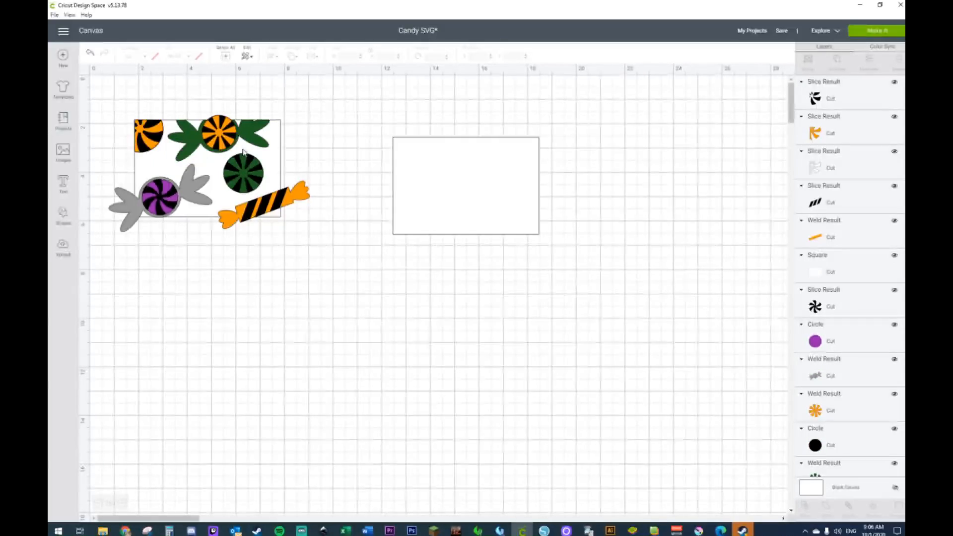
{"action": "left_click", "coordinate": [220, 120]}
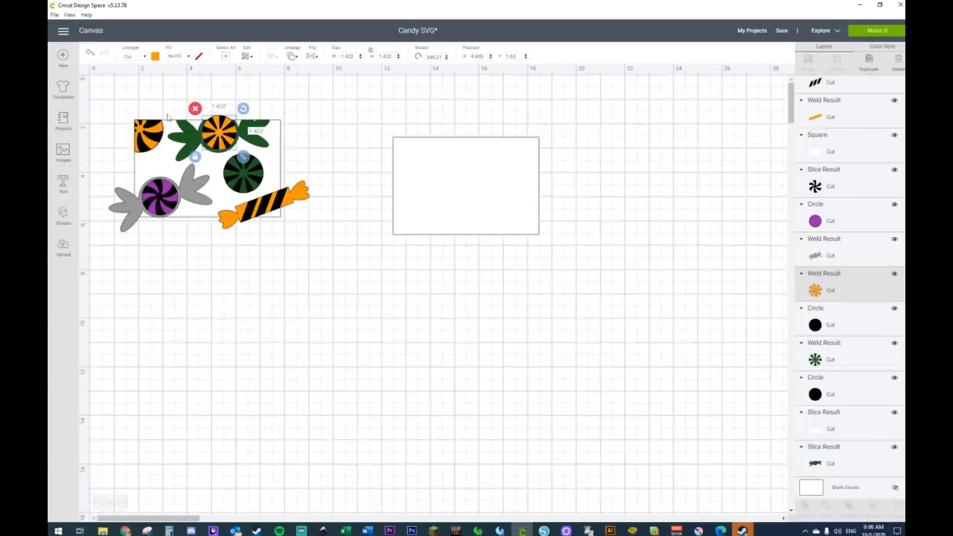
{"action": "left_click", "coordinate": [90, 54]}
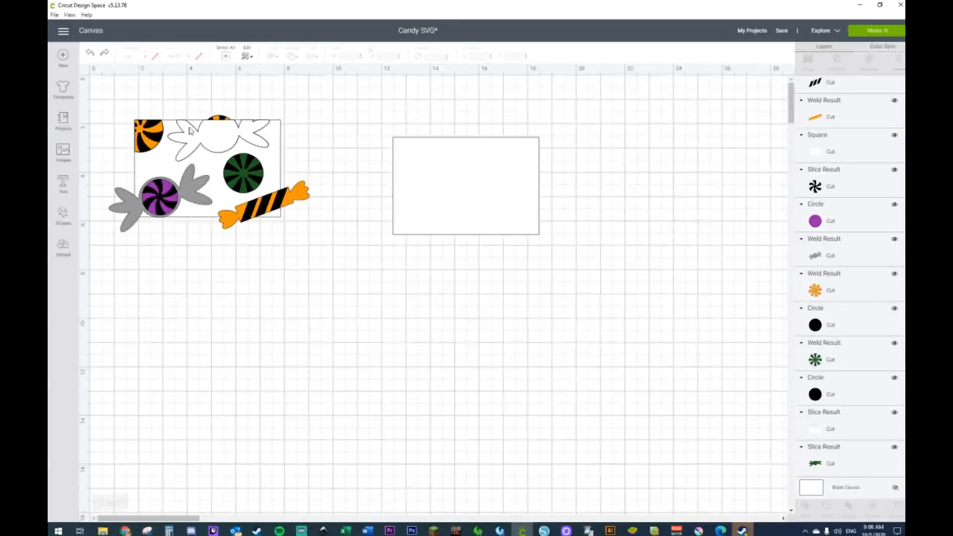
{"action": "left_click", "coordinate": [213, 148]}
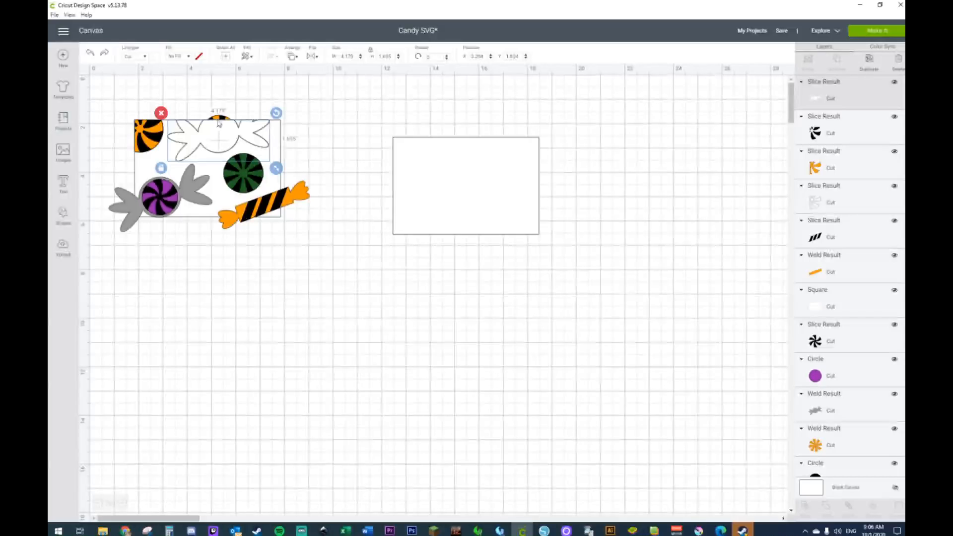
{"action": "left_click", "coordinate": [844, 133], "text": "shift"}
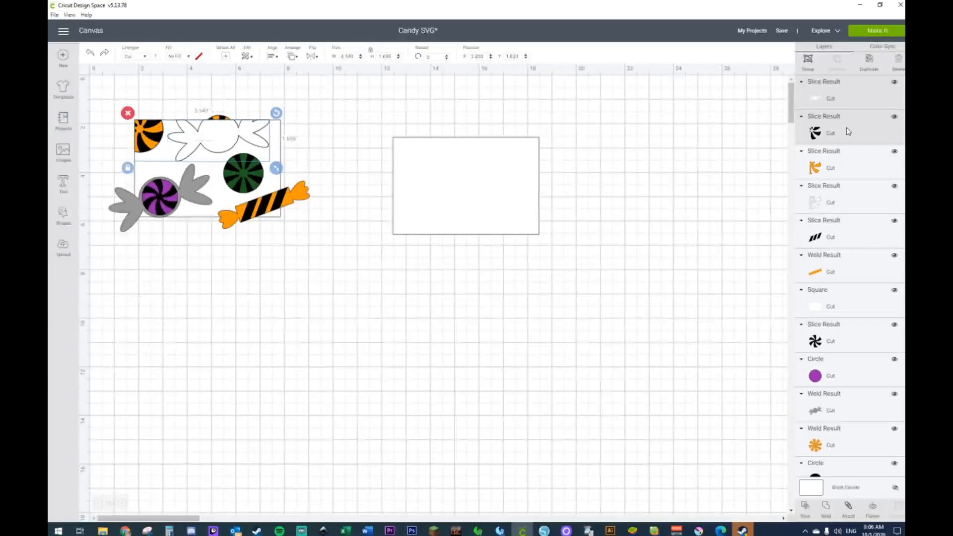
{"action": "left_click", "coordinate": [437, 102]}
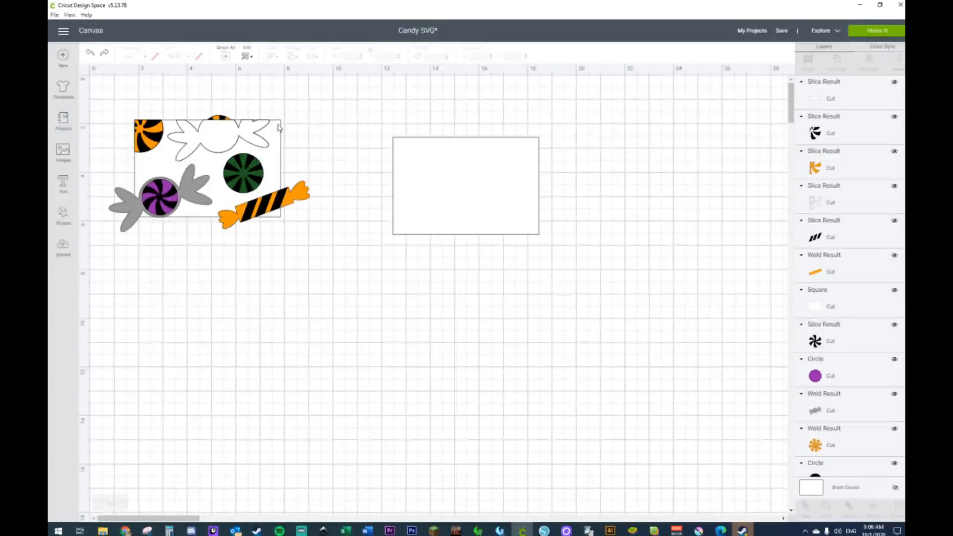
{"action": "left_click", "coordinate": [213, 135]}
{"action": "right_click", "coordinate": [214, 134]}
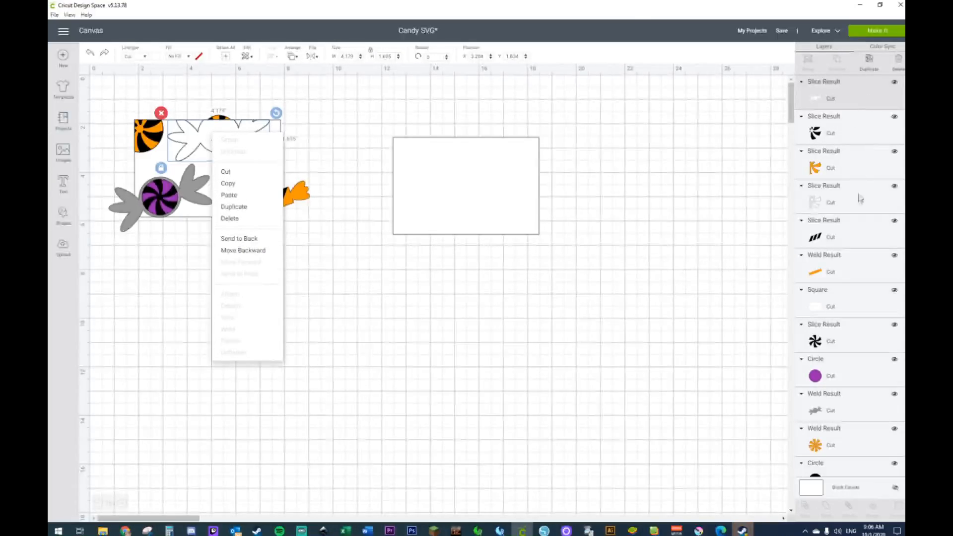
{"action": "left_click", "coordinate": [853, 343], "text": "shift"}
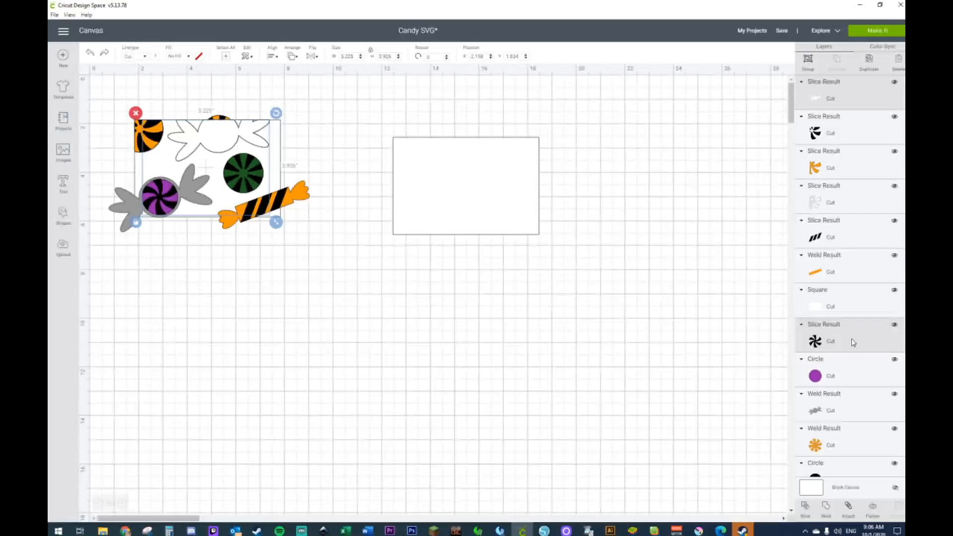
{"action": "left_click", "coordinate": [700, 301]}
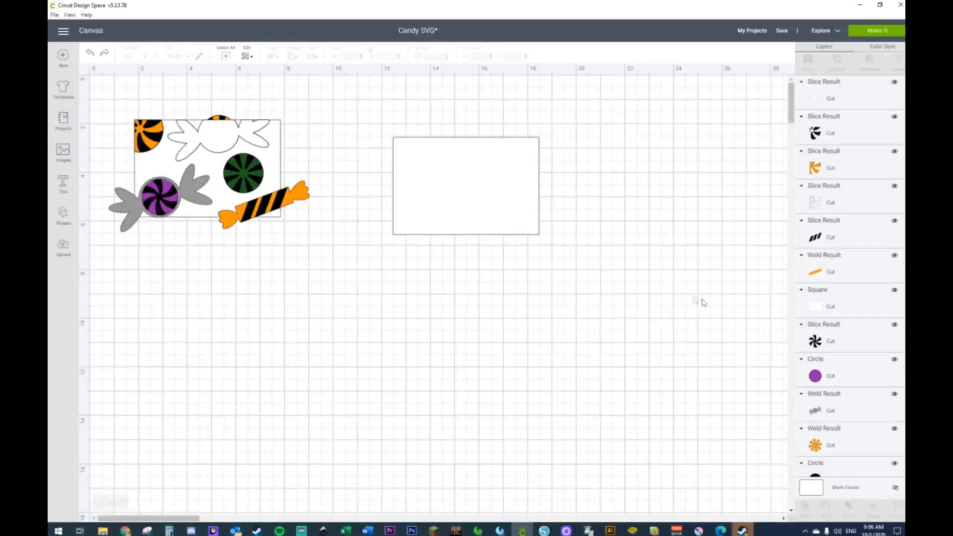
Slice the orange pinwheel of the green-wrapped candy with the white candy-shaped piece and delete the white pinwheel leftover
{"action": "left_click", "coordinate": [229, 138]}
{"action": "left_click", "coordinate": [849, 445], "text": "shift"}
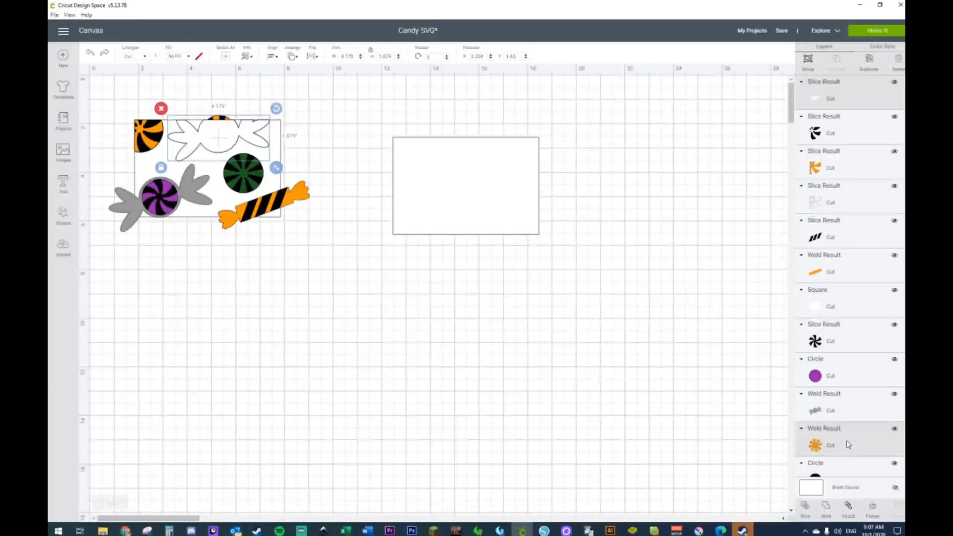
{"action": "right_click", "coordinate": [218, 137]}
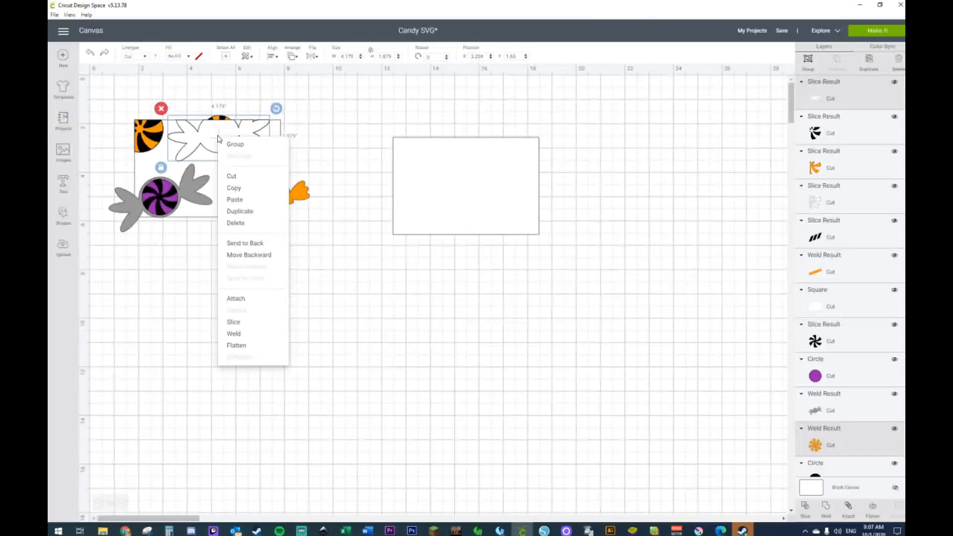
{"action": "left_click", "coordinate": [234, 324]}
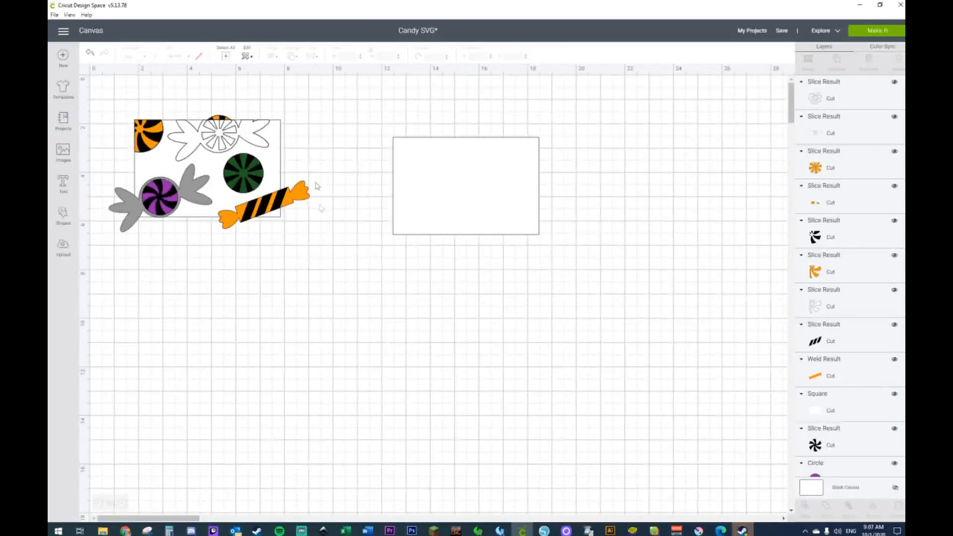
{"action": "left_click", "coordinate": [220, 140]}
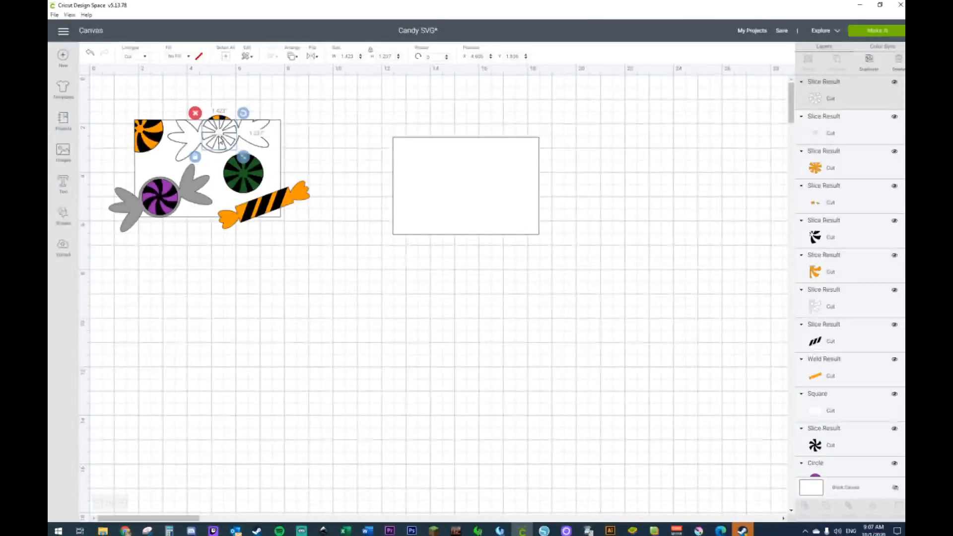
{"action": "key", "text": "Delete"}
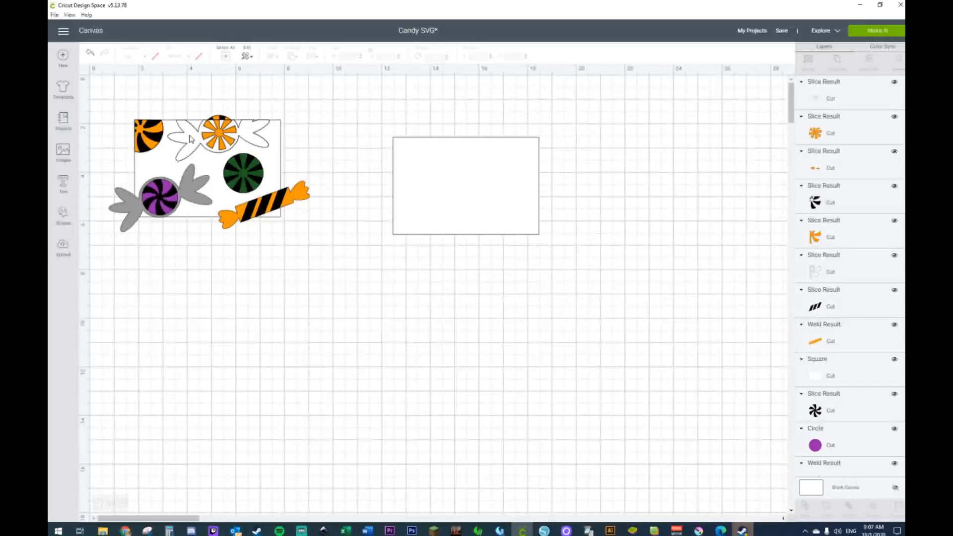
{"action": "left_click", "coordinate": [192, 138]}
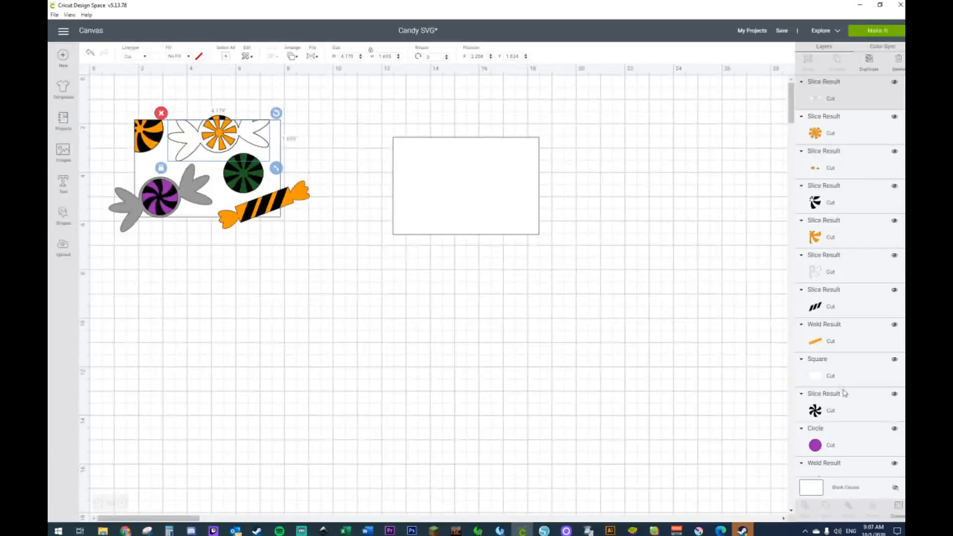
{"action": "left_click", "coordinate": [845, 412], "text": "shift"}
{"action": "left_click", "coordinate": [550, 366]}
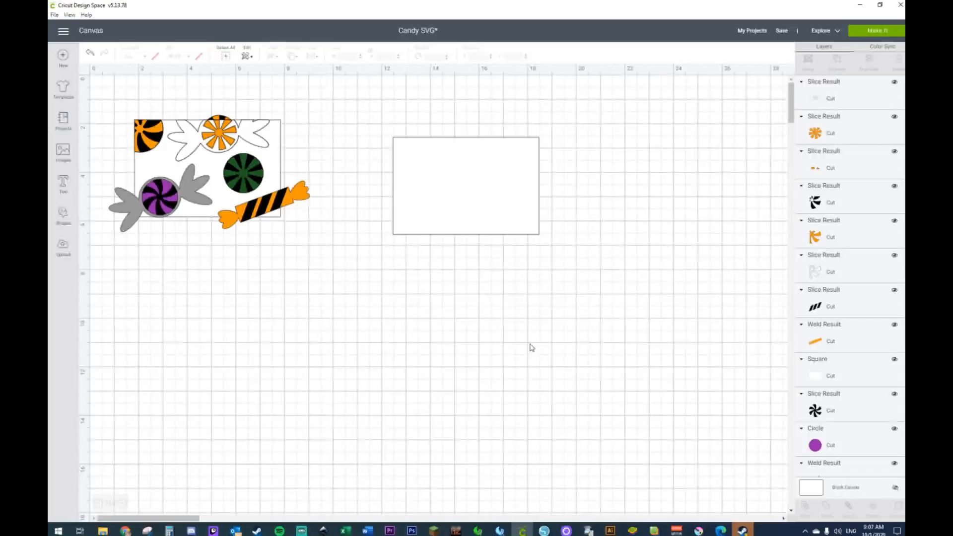
Slice the black circle behind the orange pinwheel with the white candy-shaped piece
{"action": "scroll", "coordinate": [849, 283], "scroll_direction": "down", "scroll_amount": 4}
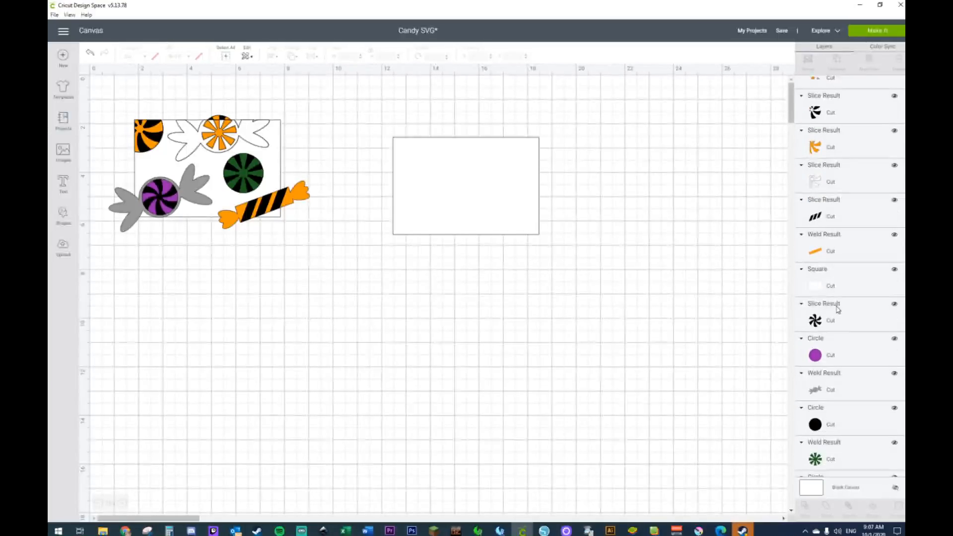
{"action": "left_click", "coordinate": [845, 387]}
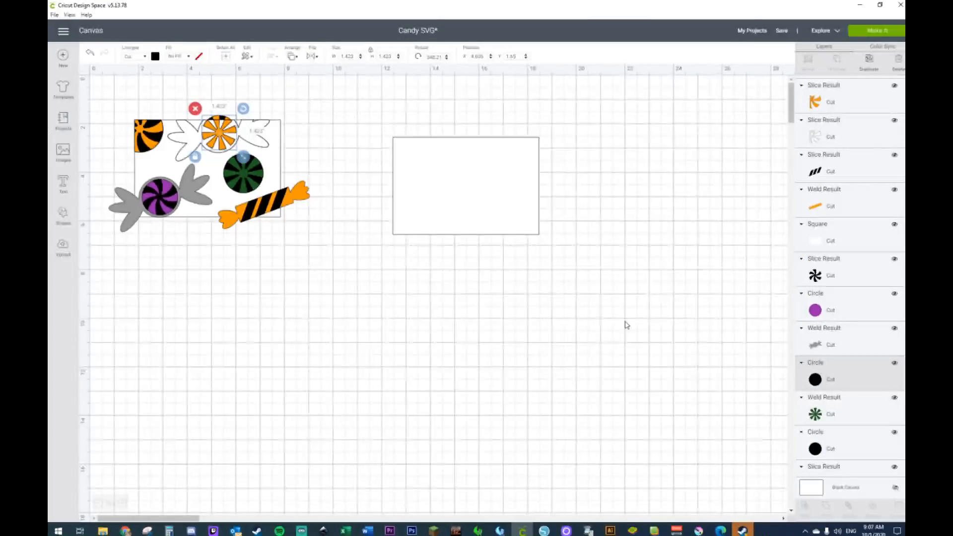
{"action": "left_click", "coordinate": [185, 140], "text": "shift"}
{"action": "right_click", "coordinate": [185, 140]}
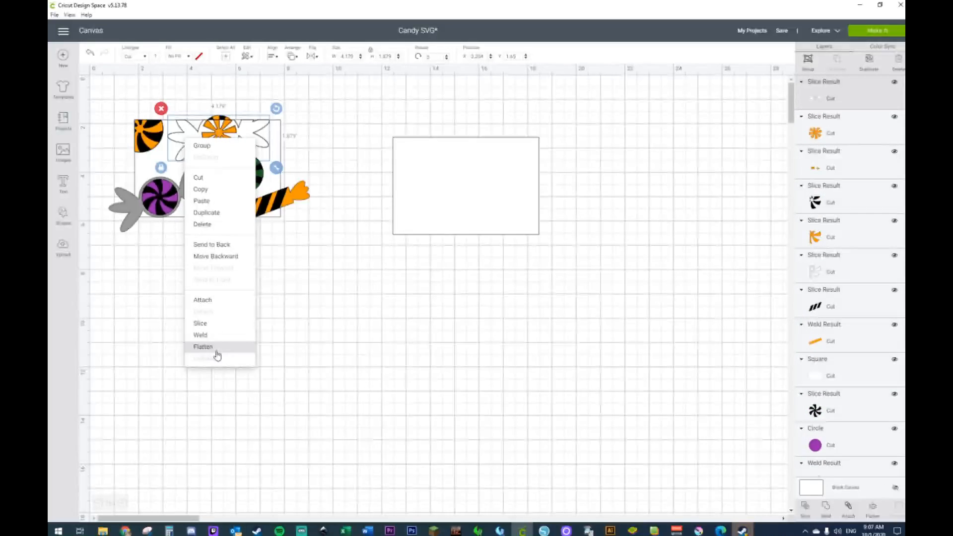
{"action": "left_click", "coordinate": [210, 325]}
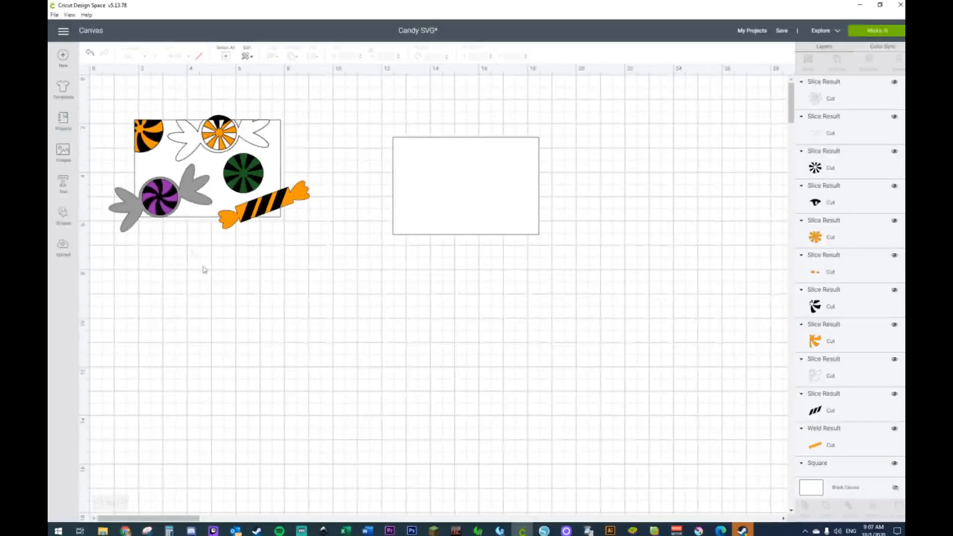
Delete the two white slice leftovers covering the green wrapper and its orange-and-black pinwheel
{"action": "left_click", "coordinate": [188, 141]}
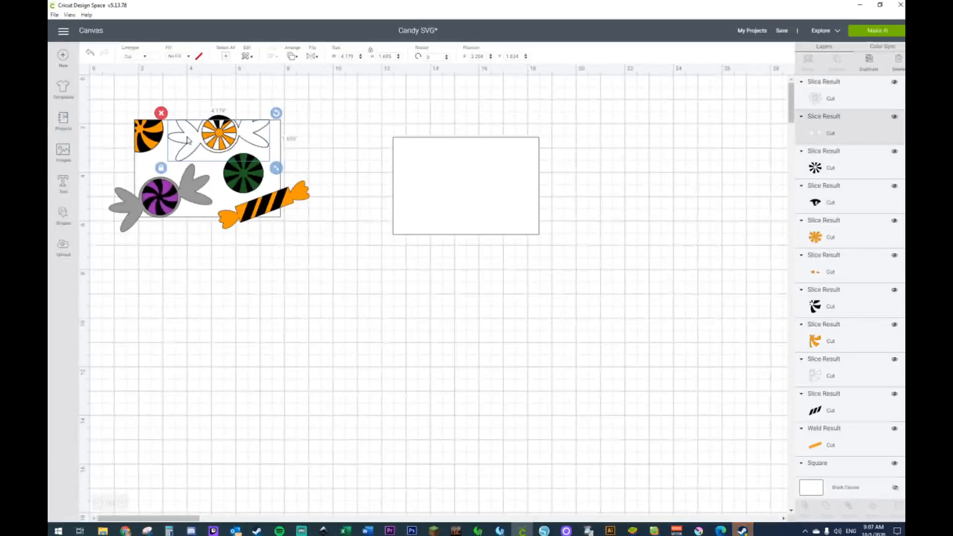
{"action": "key", "text": "Delete"}
{"action": "left_click", "coordinate": [208, 143]}
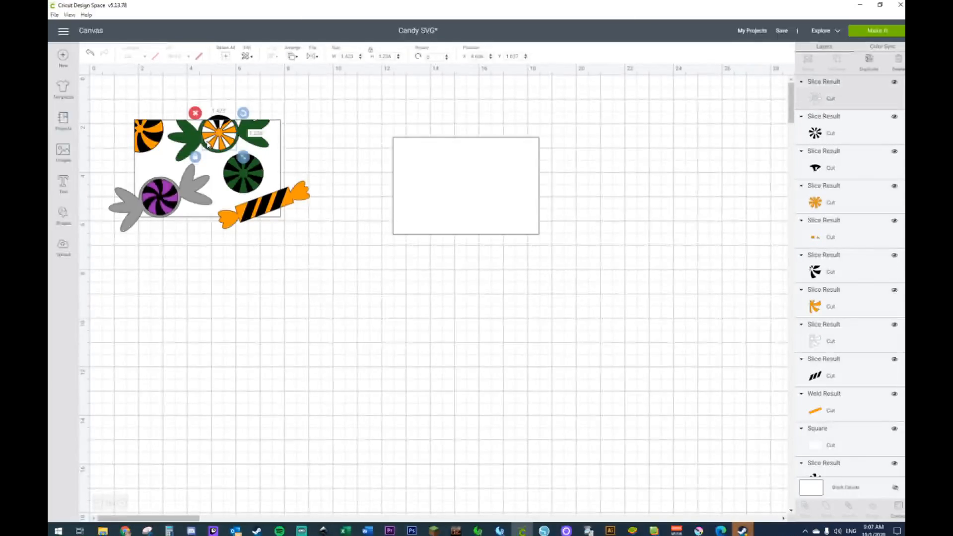
{"action": "key", "text": "Delete"}
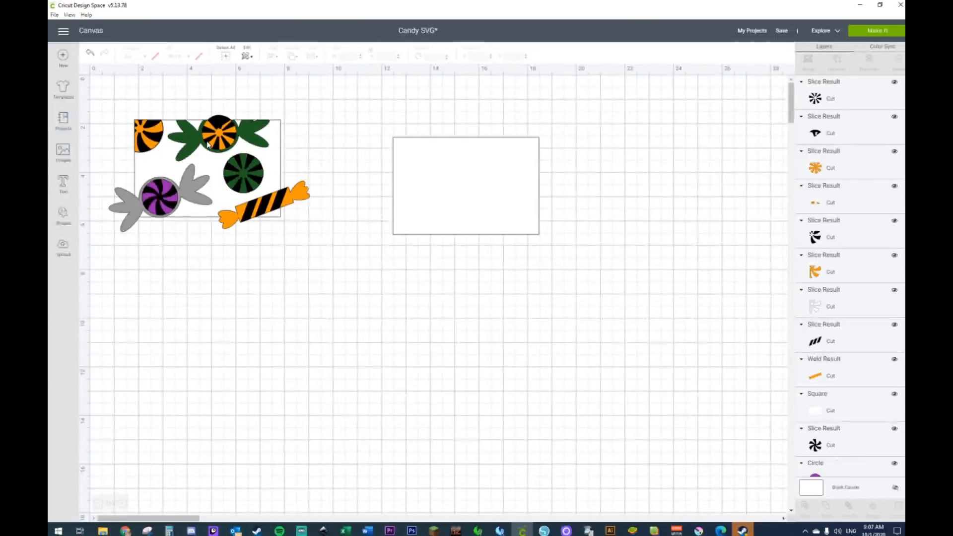
Delete the pinwheel's black and orange slices extending beyond the rectangle's upper edge
{"action": "left_click", "coordinate": [220, 118]}
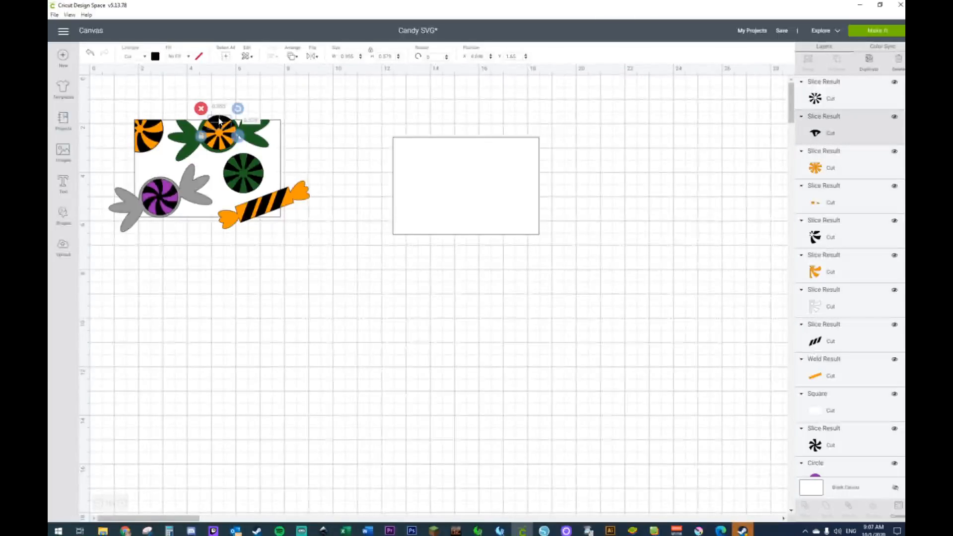
{"action": "key", "text": "Delete"}
{"action": "left_click", "coordinate": [214, 118]}
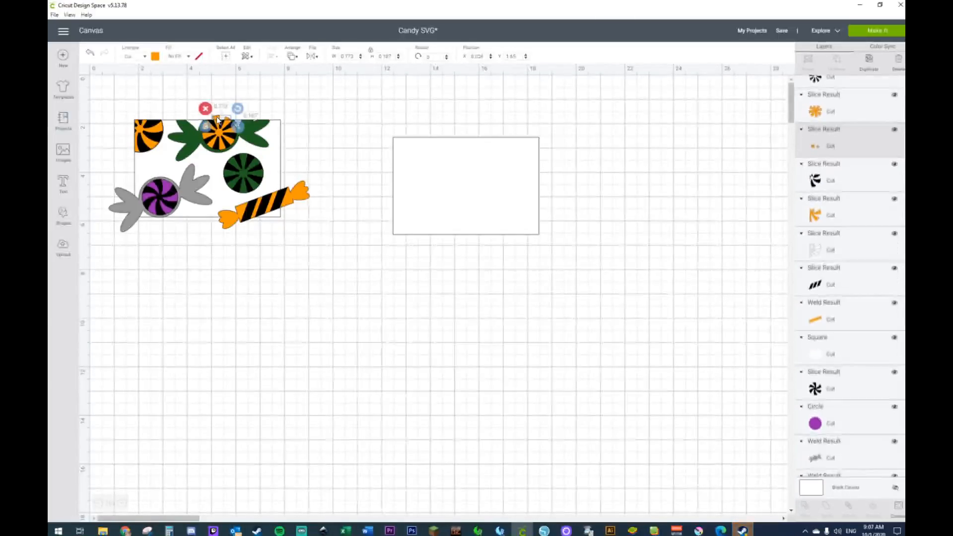
{"action": "key", "text": "Delete"}
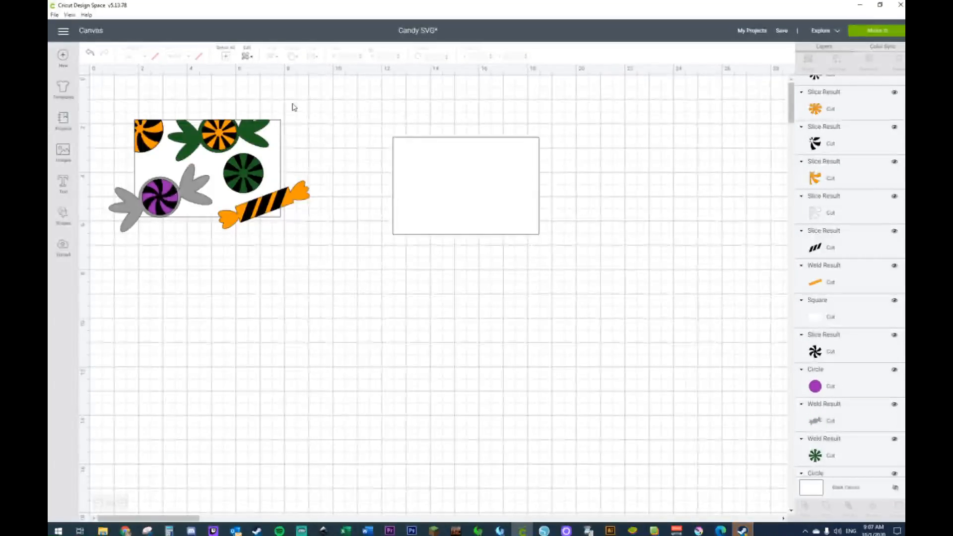
Slice the grey candy wrapper with the white rectangle and delete the grey slice extending beyond the rectangle
{"action": "left_click", "coordinate": [130, 211]}
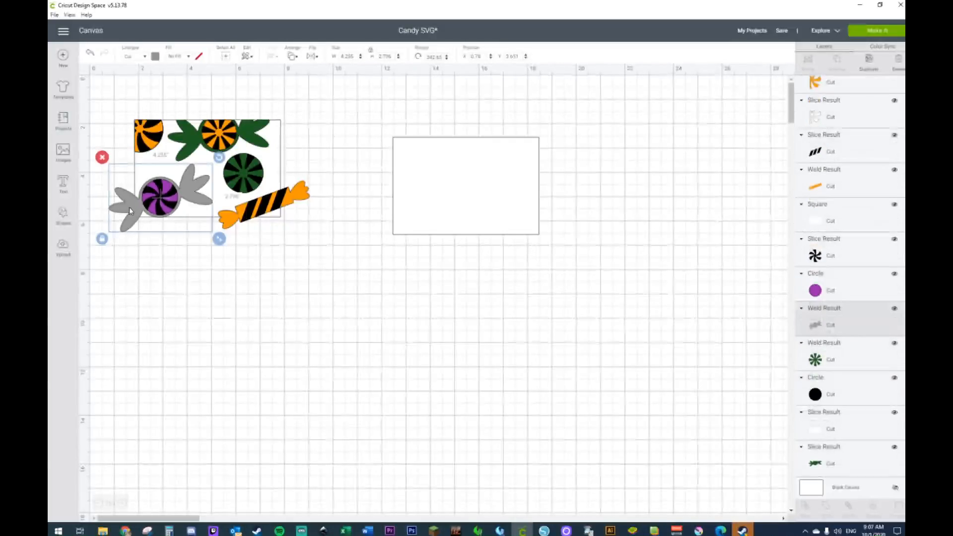
{"action": "left_click", "coordinate": [276, 153], "text": "shift"}
{"action": "right_click", "coordinate": [277, 152]}
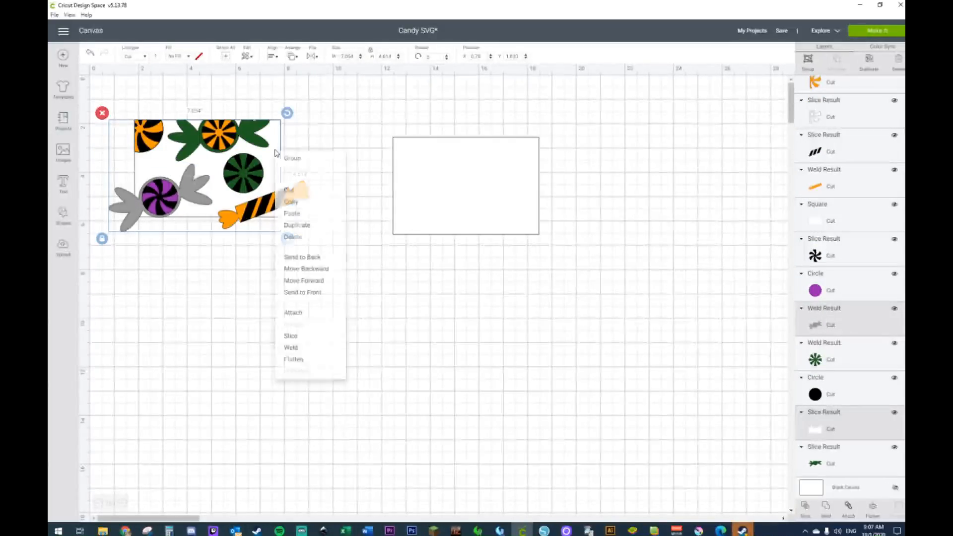
{"action": "left_click", "coordinate": [305, 341]}
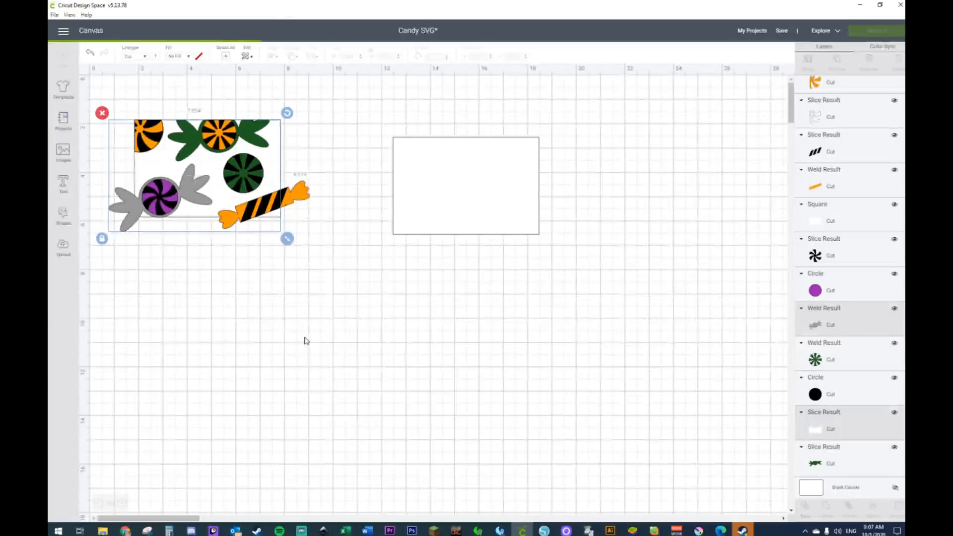
{"action": "left_click", "coordinate": [128, 222]}
{"action": "key", "text": "Delete"}
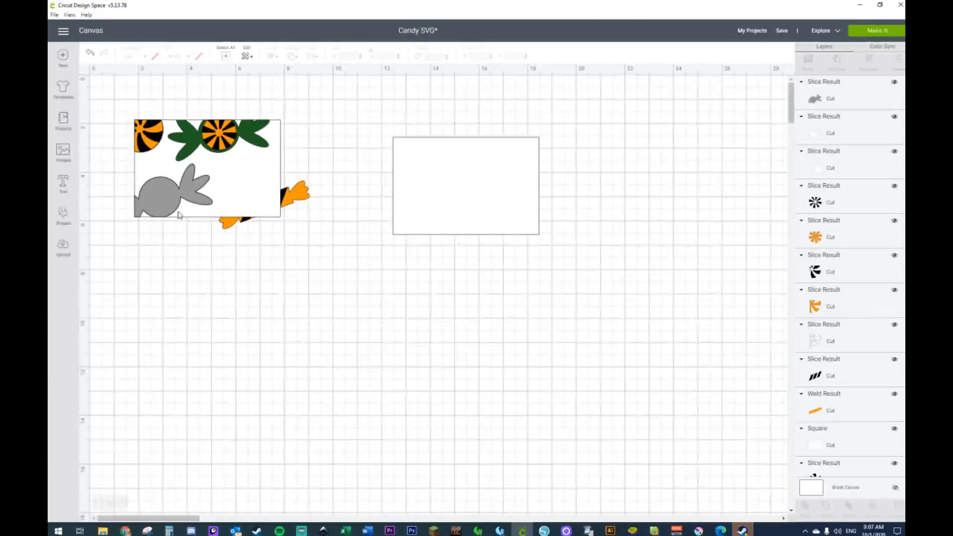
Send the trimmed grey wrapper to the back of the layer order
{"action": "left_click", "coordinate": [149, 213]}
{"action": "right_click", "coordinate": [147, 213]}
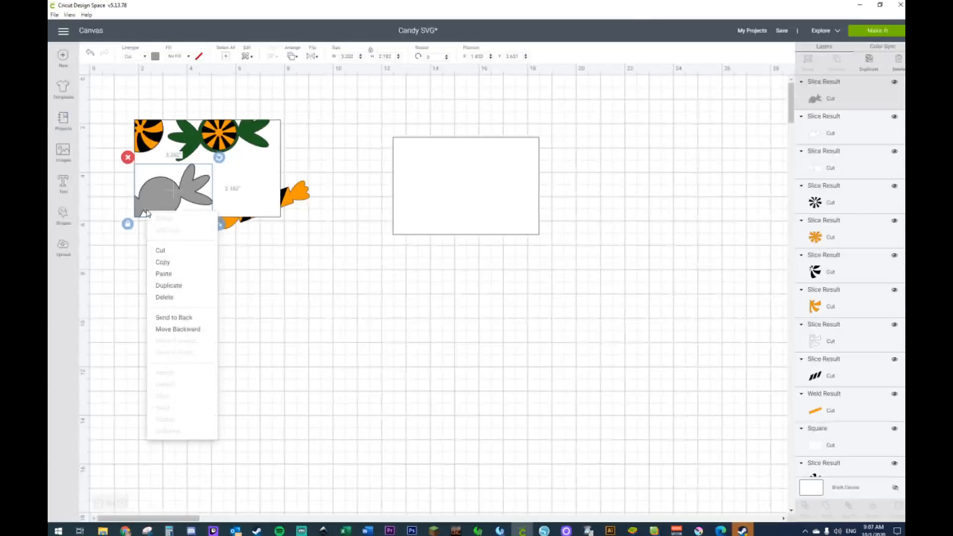
{"action": "left_click", "coordinate": [164, 317]}
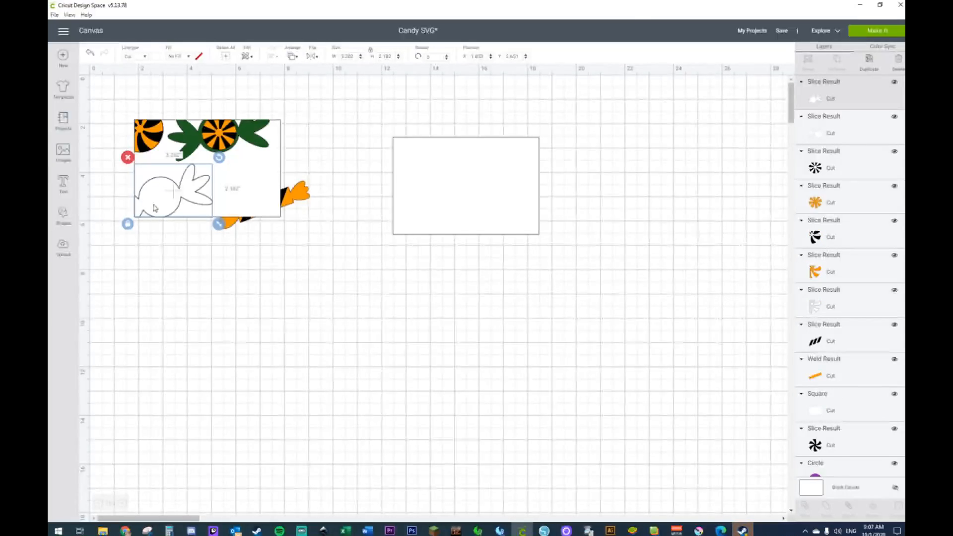
Delete the white wrapper-shaped leftover covering the purple candy and send the sliced rectangle to the back
{"action": "left_click", "coordinate": [174, 302]}
{"action": "left_click", "coordinate": [159, 197]}
{"action": "key", "text": "Delete"}
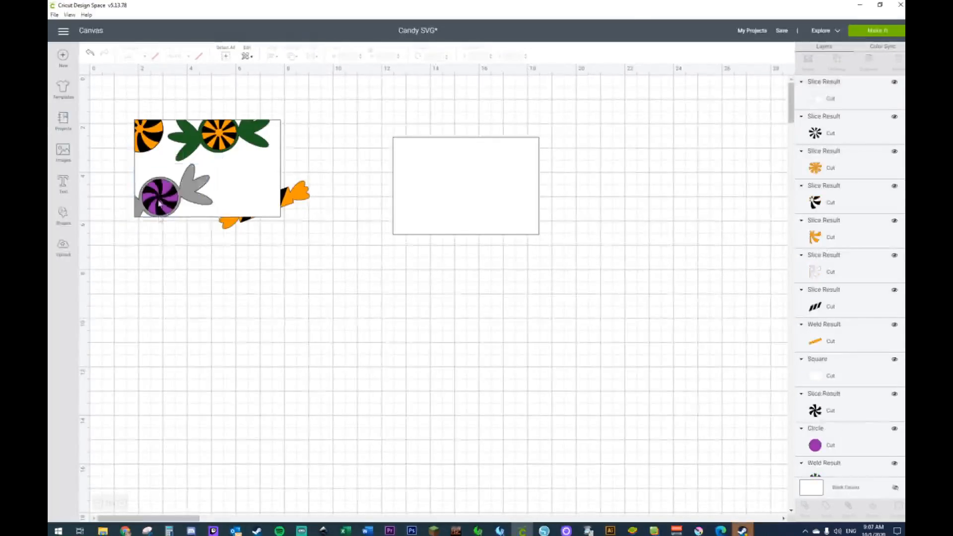
{"action": "right_click", "coordinate": [272, 195]}
{"action": "left_click", "coordinate": [308, 298]}
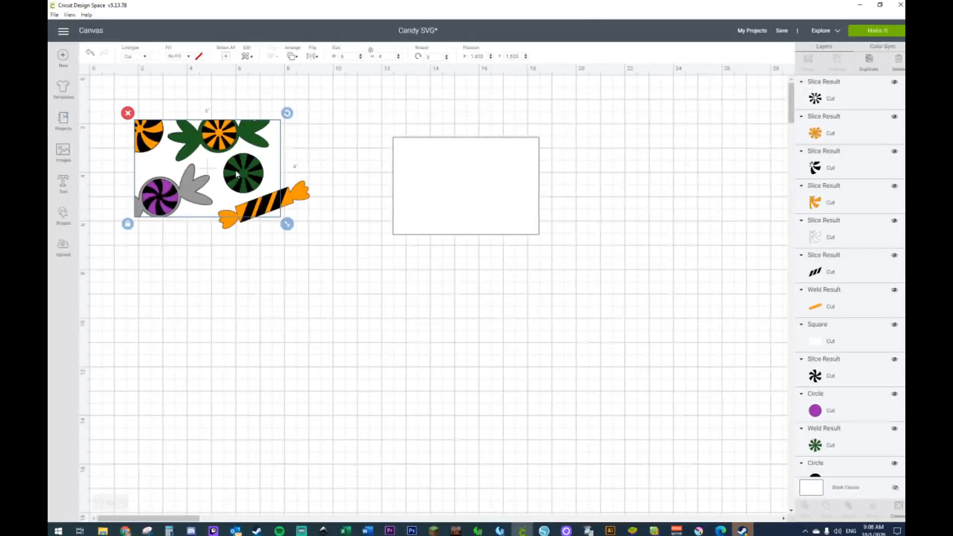
Slice the orange candy wrapper with the rectangle and delete the orange slice extending beyond the rectangle's edges
{"action": "left_click", "coordinate": [305, 198]}
{"action": "left_click", "coordinate": [281, 158], "text": "shift"}
{"action": "right_click", "coordinate": [279, 158]}
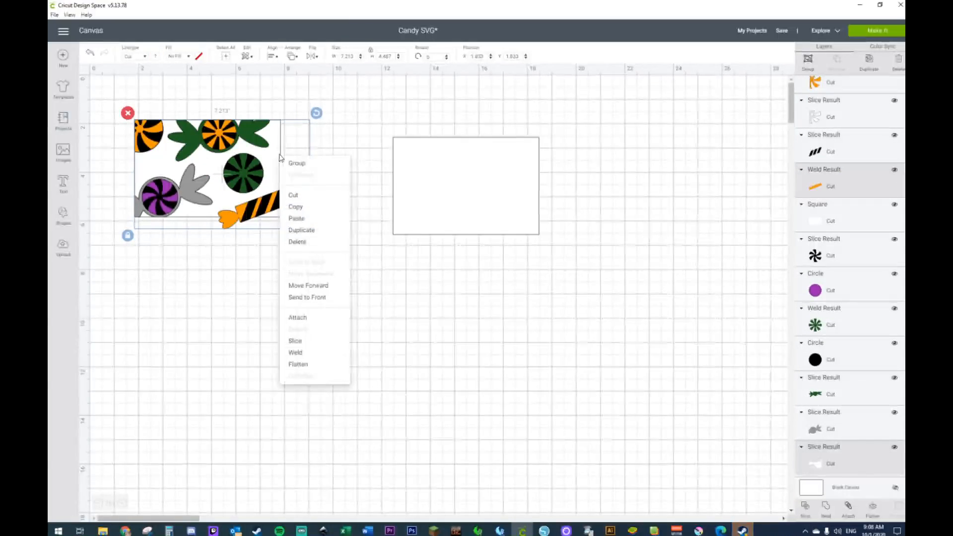
{"action": "left_click", "coordinate": [307, 340]}
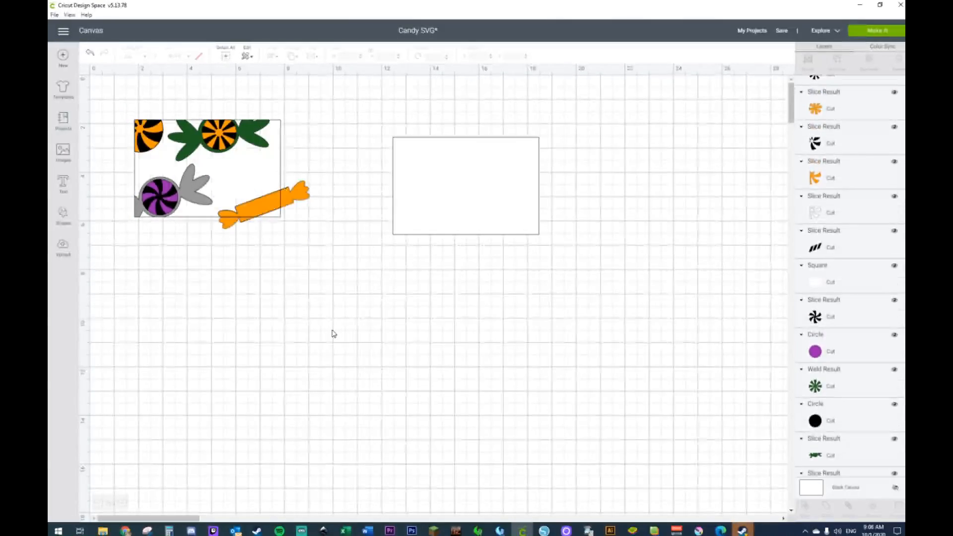
{"action": "left_click", "coordinate": [301, 197]}
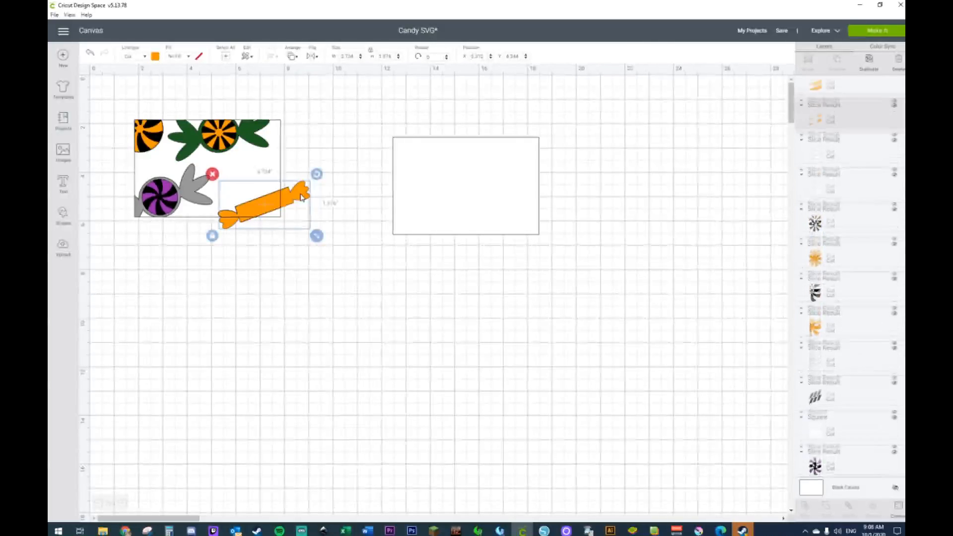
{"action": "key", "text": "Delete"}
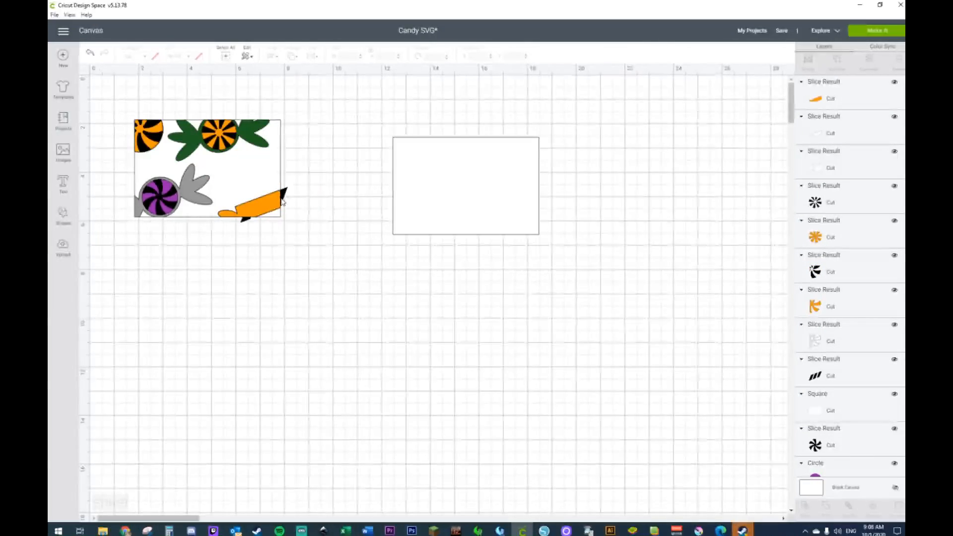
Send the trimmed orange wrapper to the back and slice its black stripes with the white wrapper-shaped leftover
{"action": "right_click", "coordinate": [278, 205]}
{"action": "left_click", "coordinate": [298, 314]}
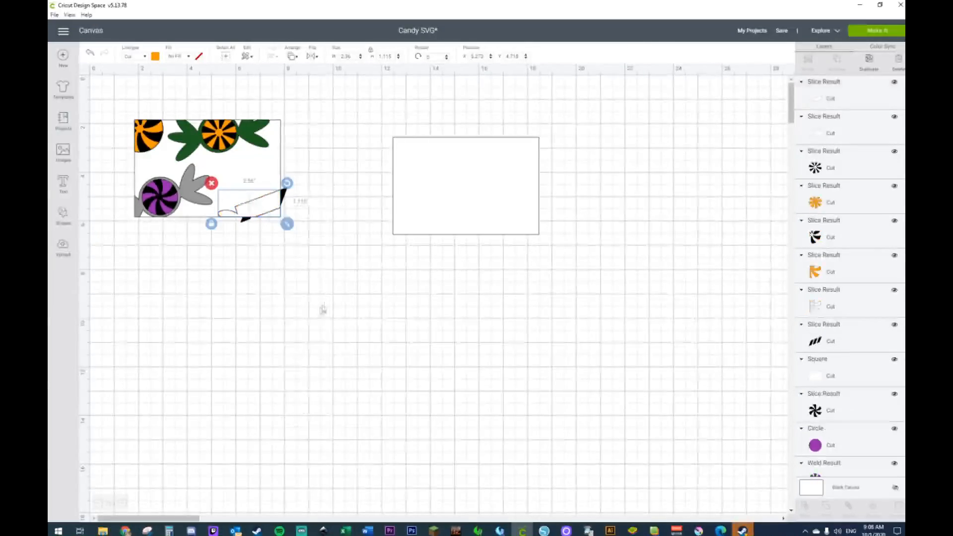
{"action": "left_click", "coordinate": [278, 204]}
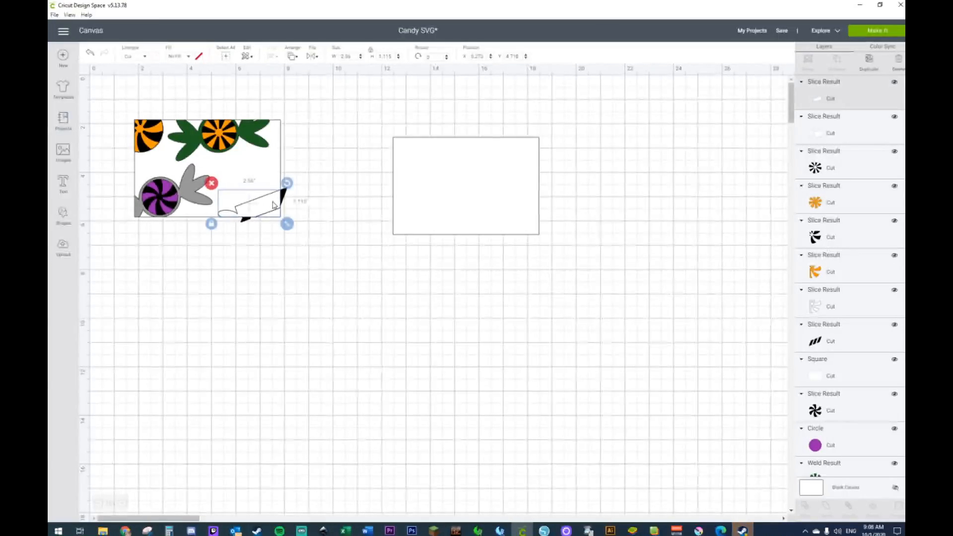
{"action": "left_click", "coordinate": [285, 197], "text": "shift"}
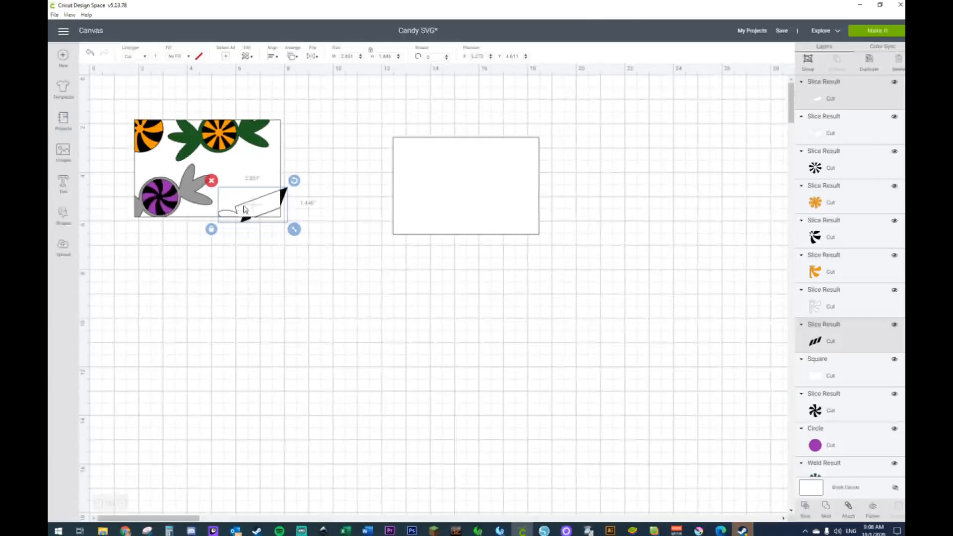
{"action": "right_click", "coordinate": [244, 208]}
{"action": "left_click", "coordinate": [274, 395]}
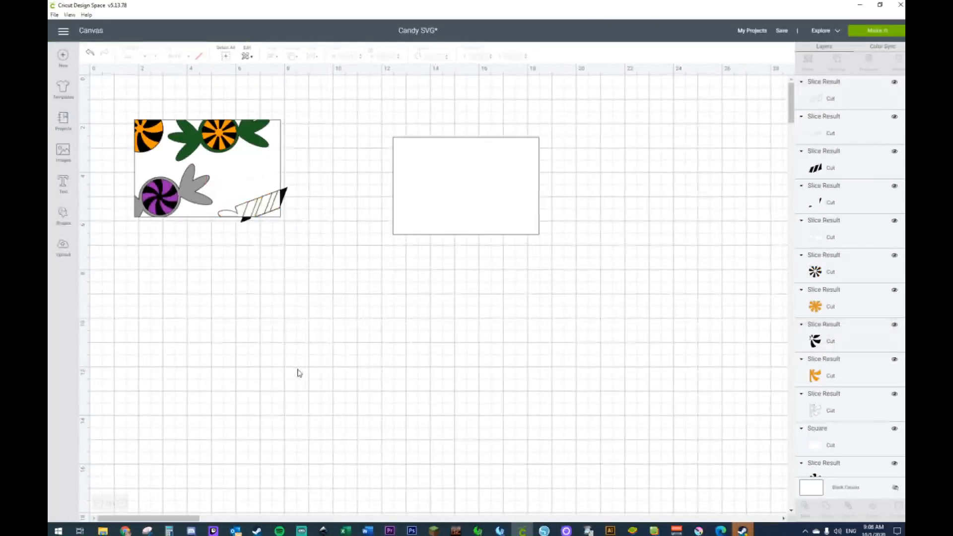
Delete the black stripe ends extending past the rectangle and the white leftover pieces covering the orange wrapper
{"action": "left_click", "coordinate": [287, 194]}
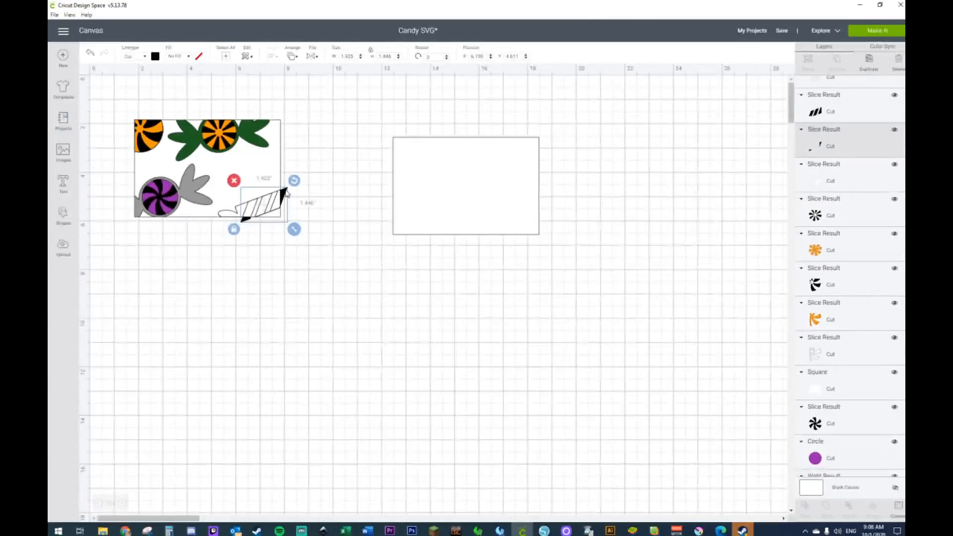
{"action": "key", "text": "Delete"}
{"action": "left_click", "coordinate": [279, 204]}
{"action": "key", "text": "Delete"}
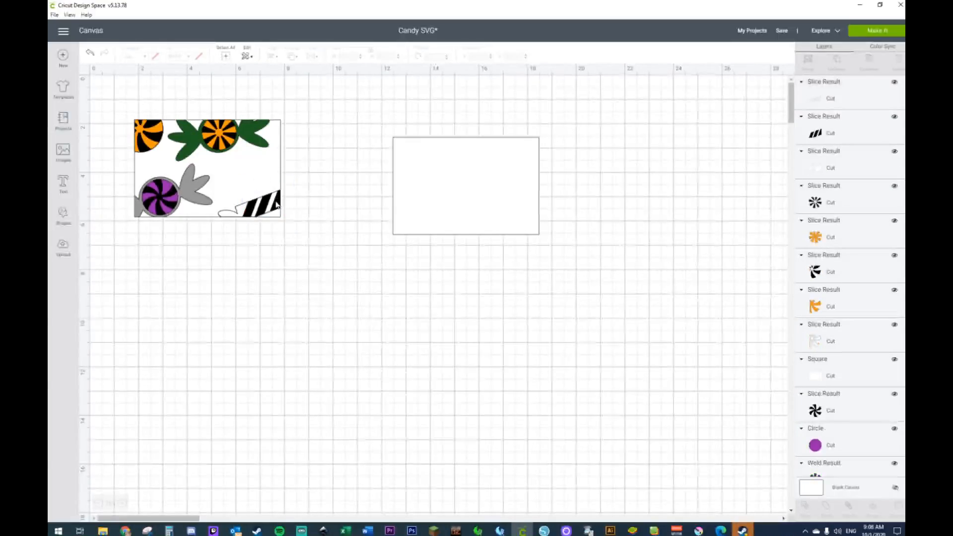
{"action": "left_click", "coordinate": [275, 204]}
{"action": "key", "text": "Delete"}
Remove the sliced-up rectangle from the candies and place the intact white rectangle behind them at the back of the layer order
{"action": "left_click_drag", "start_coordinate": [266, 177], "coordinate": [423, 356]}
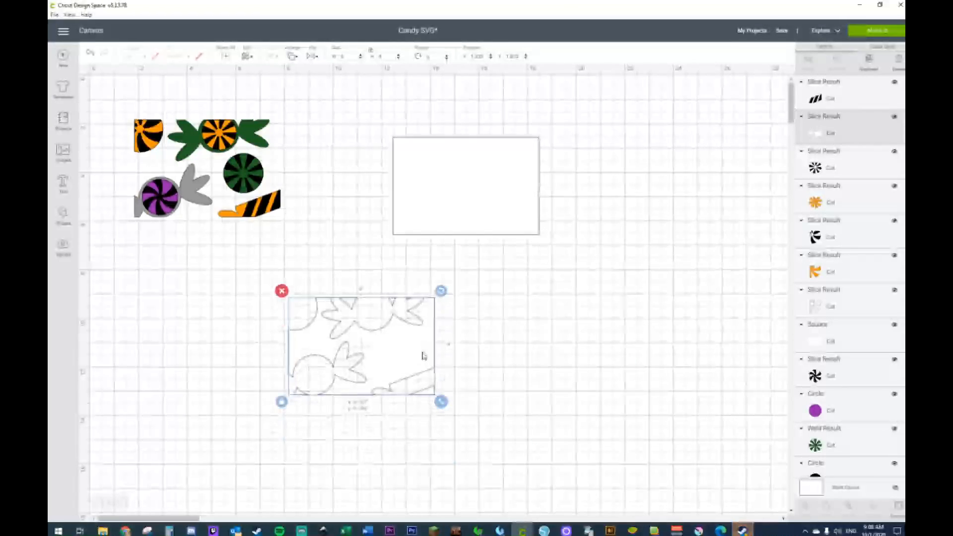
{"action": "left_click", "coordinate": [235, 333]}
{"action": "left_click_drag", "start_coordinate": [457, 209], "coordinate": [204, 196]}
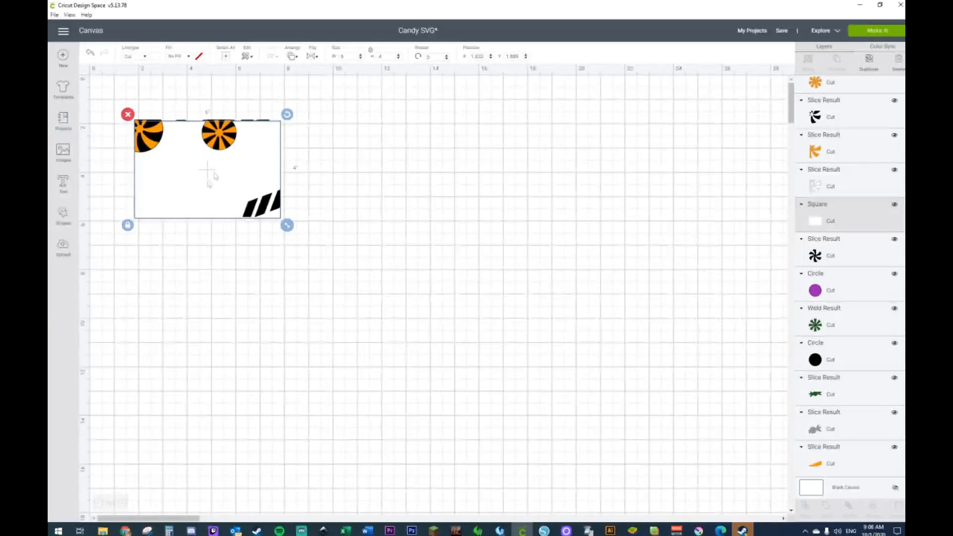
{"action": "right_click", "coordinate": [259, 175]}
{"action": "left_click", "coordinate": [388, 228]}
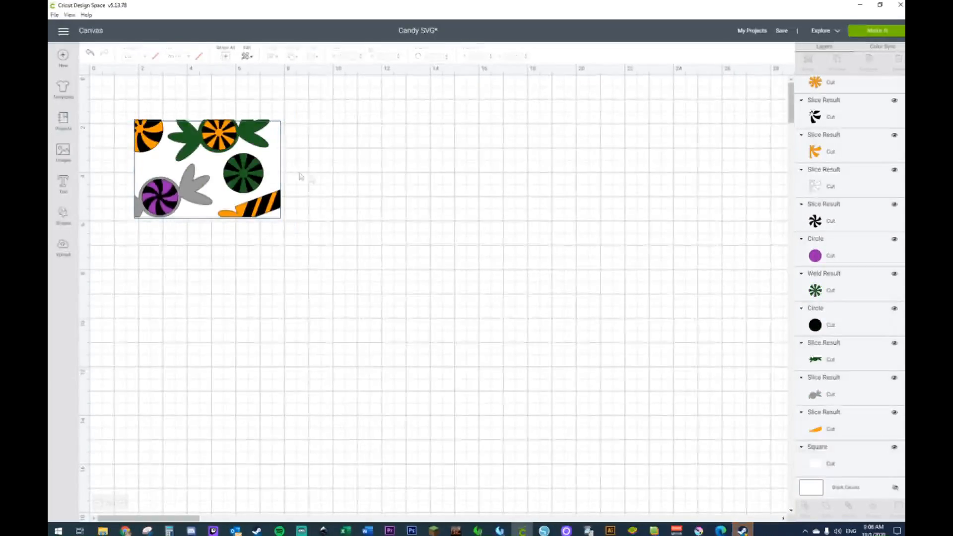
Fine-position the white background rectangle so its edges line up with the trimmed candy edges
{"action": "left_click", "coordinate": [280, 168]}
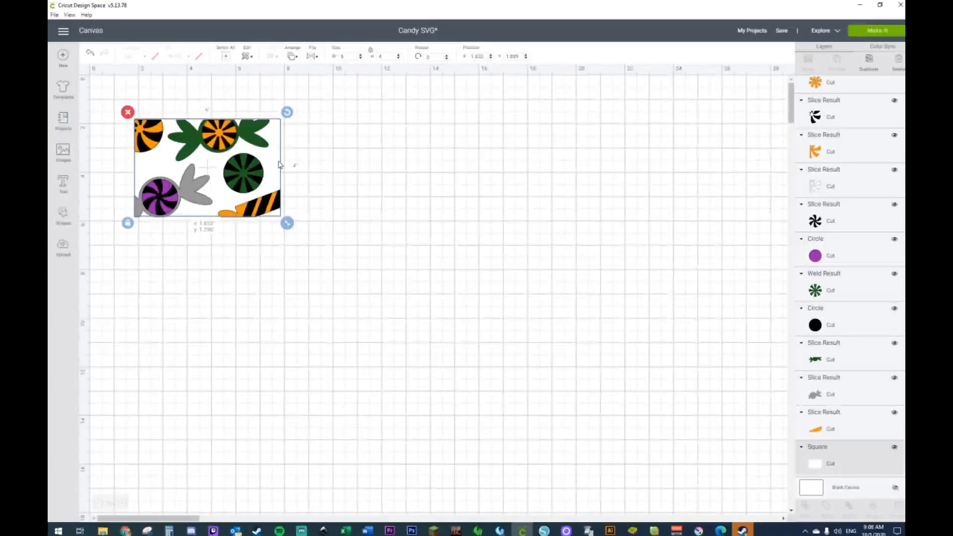
{"action": "left_click_drag", "start_coordinate": [280, 166], "coordinate": [281, 163]}
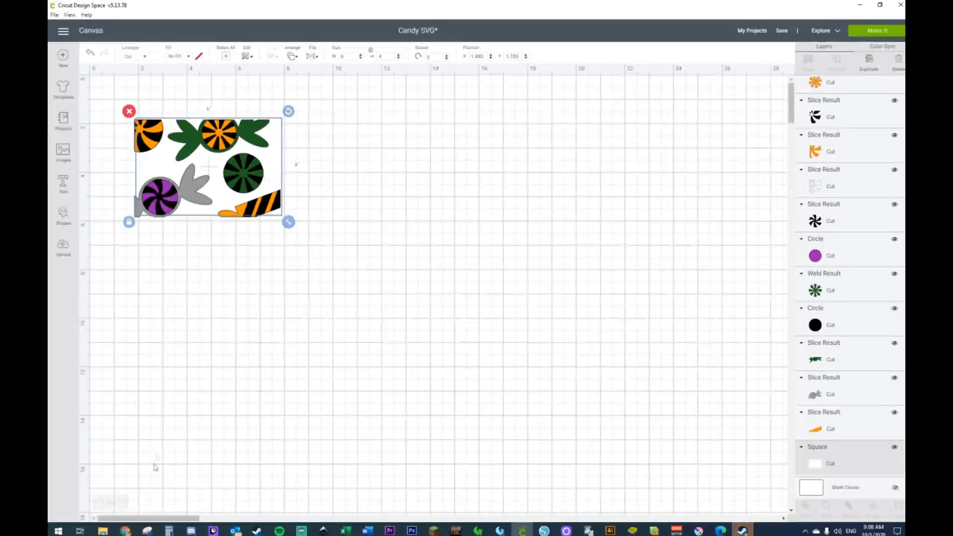
{"action": "left_click", "coordinate": [124, 505]}
{"action": "left_click", "coordinate": [124, 505]}
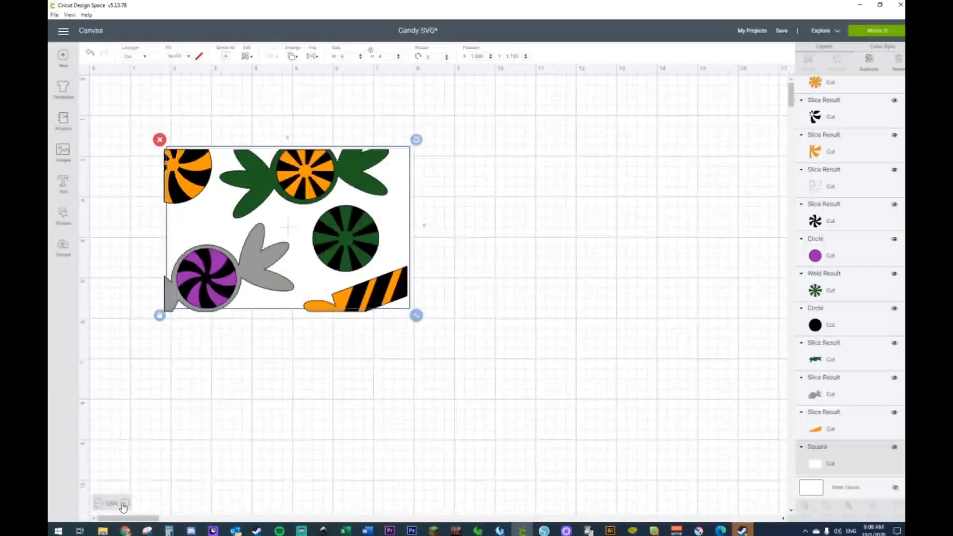
{"action": "left_click", "coordinate": [123, 504]}
{"action": "left_click_drag", "start_coordinate": [469, 204], "coordinate": [465, 213]}
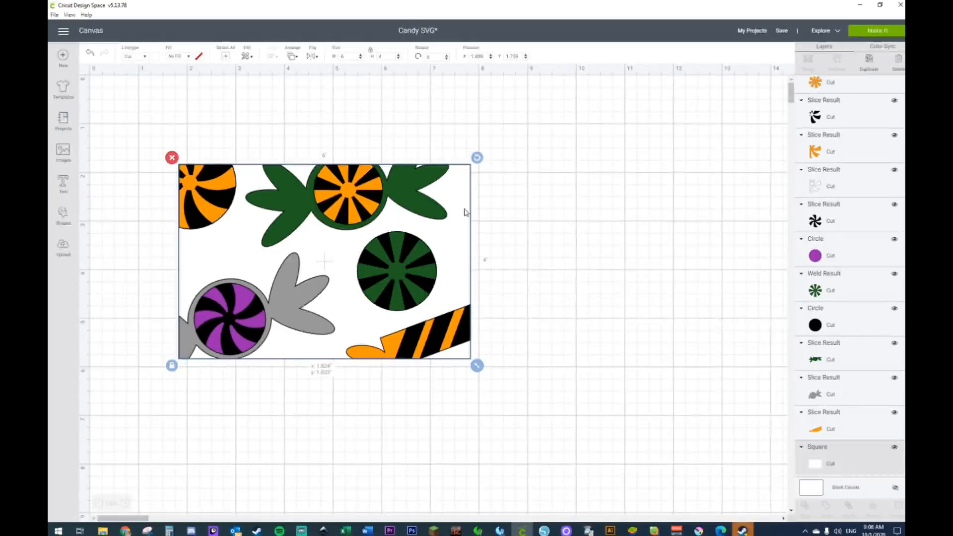
{"action": "left_click", "coordinate": [556, 240]}
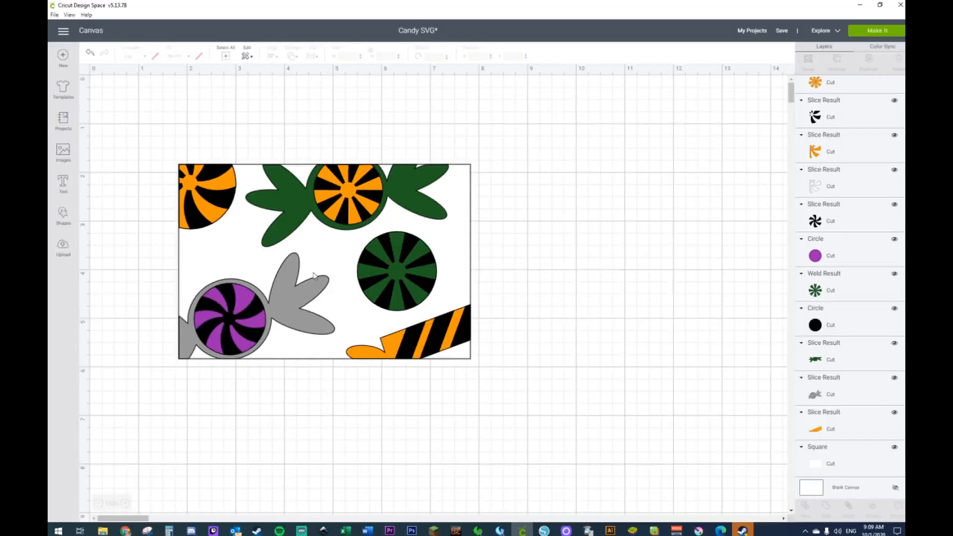
Group all candies with the white rectangle, duplicate the group and place the copy beside the original
{"action": "left_click_drag", "start_coordinate": [133, 143], "coordinate": [558, 437]}
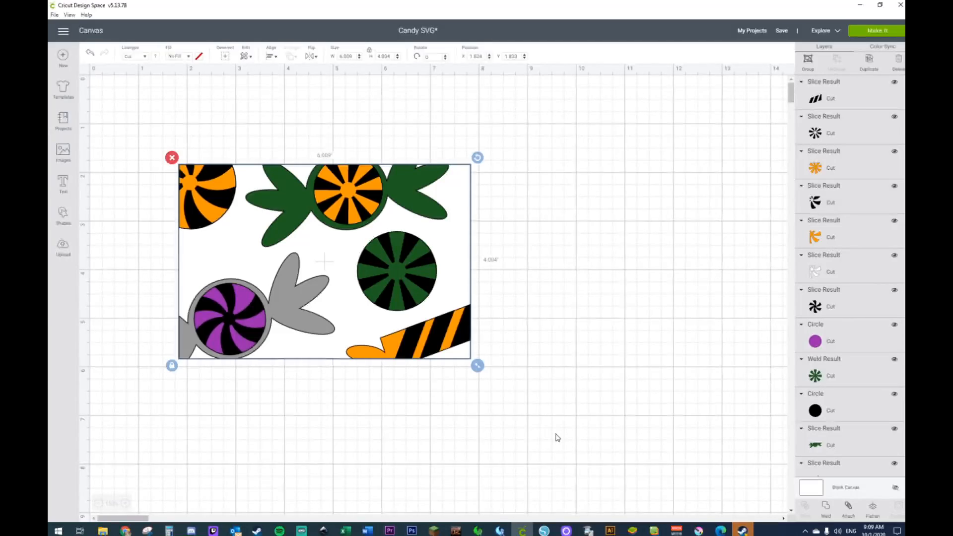
{"action": "right_click", "coordinate": [382, 281]}
{"action": "left_click", "coordinate": [402, 288]}
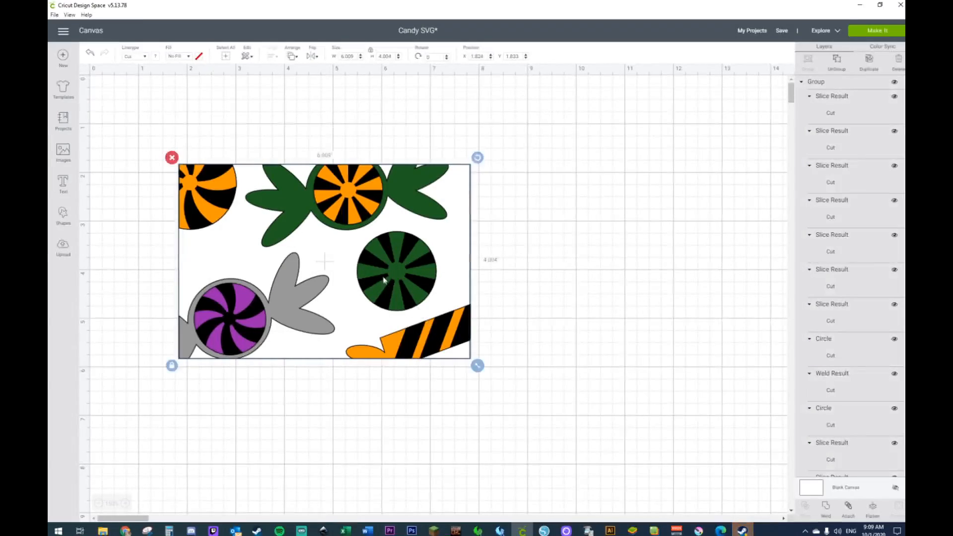
{"action": "key", "text": "ctrl+d"}
{"action": "left_click_drag", "start_coordinate": [381, 259], "coordinate": [717, 262]}
{"action": "left_click_drag", "start_coordinate": [457, 263], "coordinate": [480, 262]}
Flip the left candy group horizontally, move it near the canvas origin and place the other group directly beneath it
{"action": "right_click", "coordinate": [450, 261]}
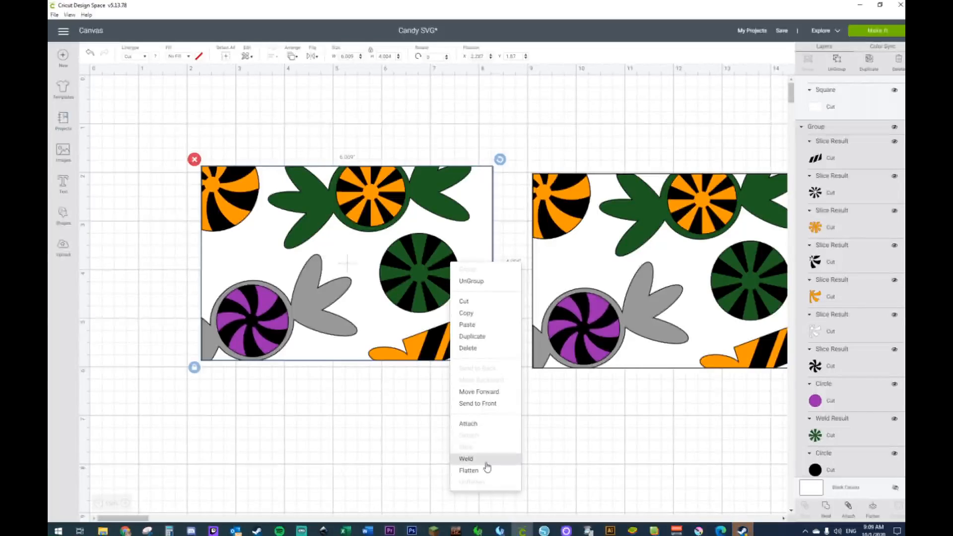
{"action": "left_click", "coordinate": [313, 56]}
{"action": "left_click", "coordinate": [323, 70]}
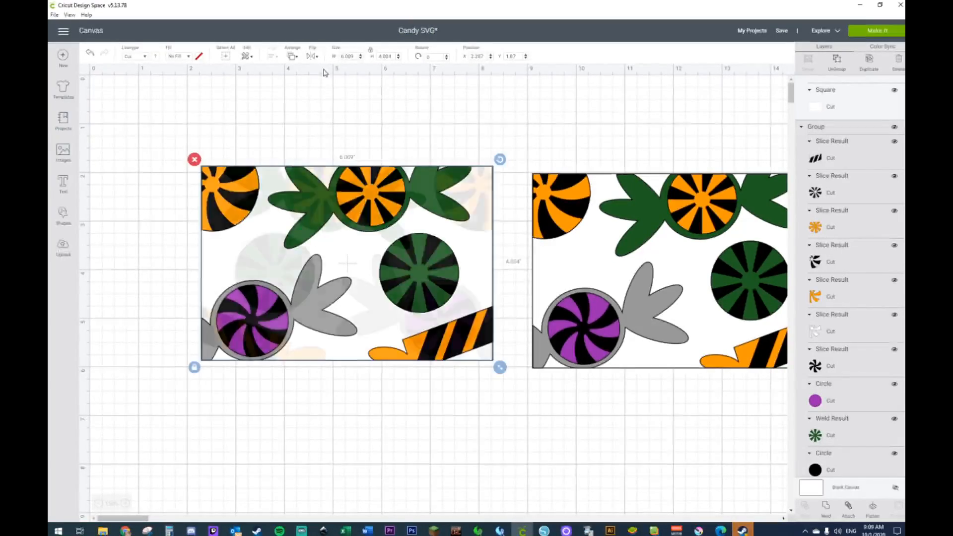
{"action": "left_click_drag", "start_coordinate": [410, 242], "coordinate": [348, 200]}
{"action": "left_click_drag", "start_coordinate": [660, 241], "coordinate": [271, 383]}
Centre the two candy groups horizontally on each other and nudge the lower one down to leave a narrow gap
{"action": "left_click", "coordinate": [339, 93]}
{"action": "key", "text": "ctrl+a"}
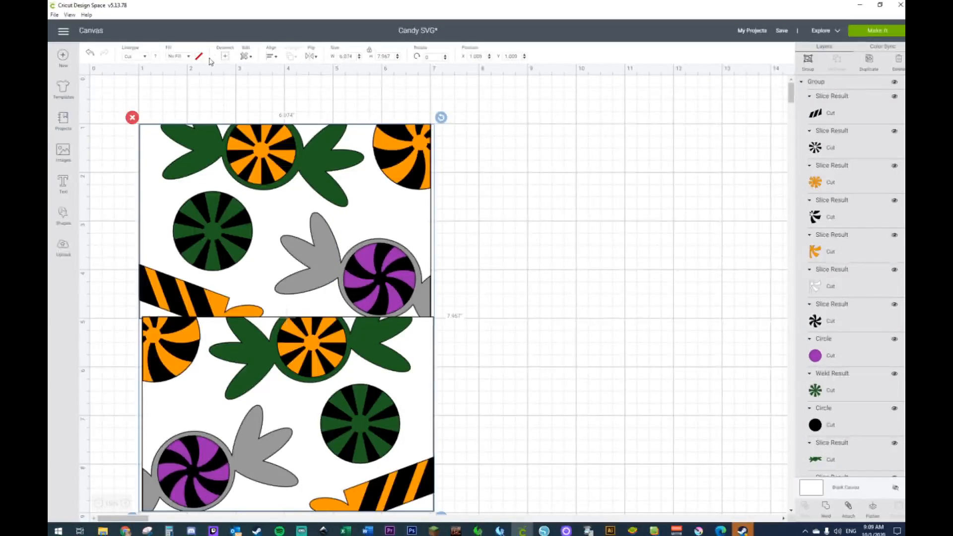
{"action": "left_click", "coordinate": [271, 57]}
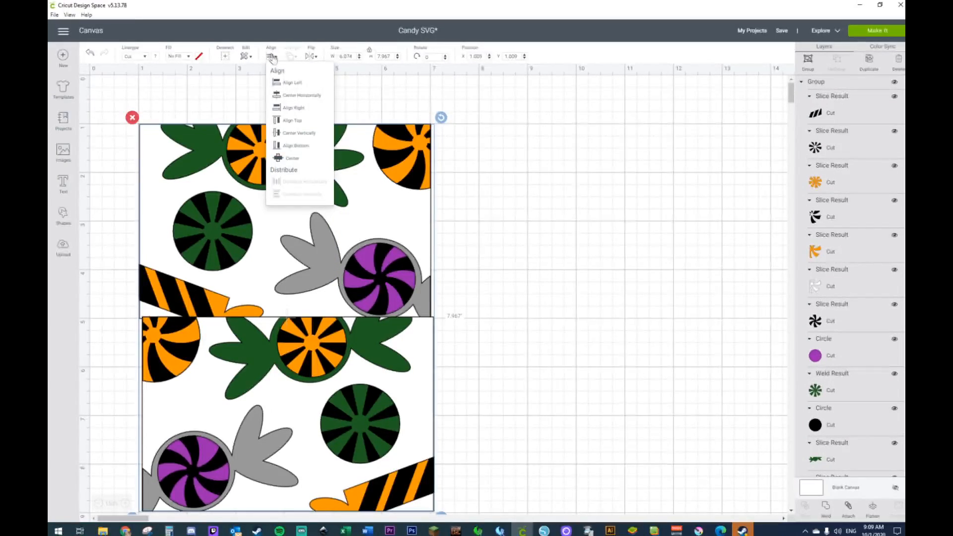
{"action": "left_click", "coordinate": [286, 96]}
{"action": "left_click", "coordinate": [528, 297]}
{"action": "left_click", "coordinate": [393, 375]}
{"action": "key", "text": "Down"}
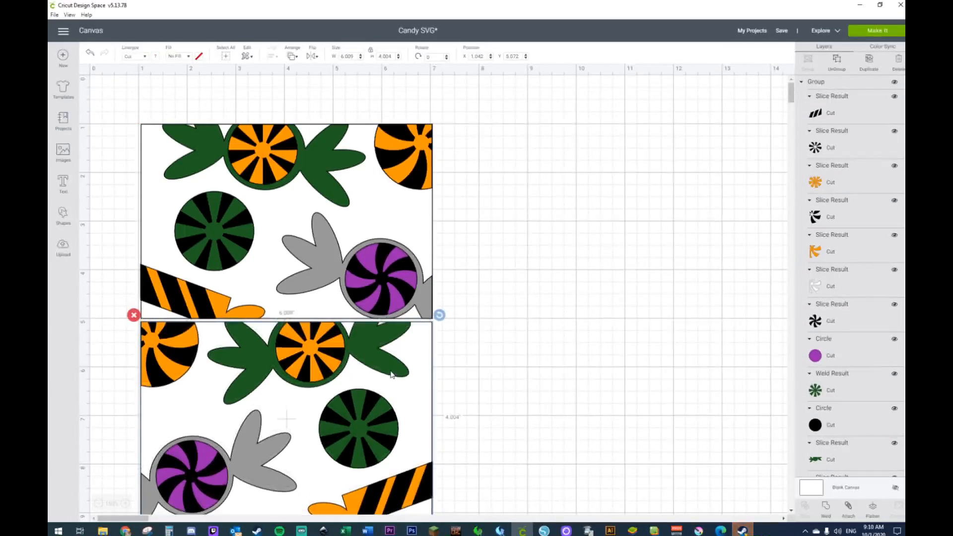
{"action": "left_click", "coordinate": [611, 322]}
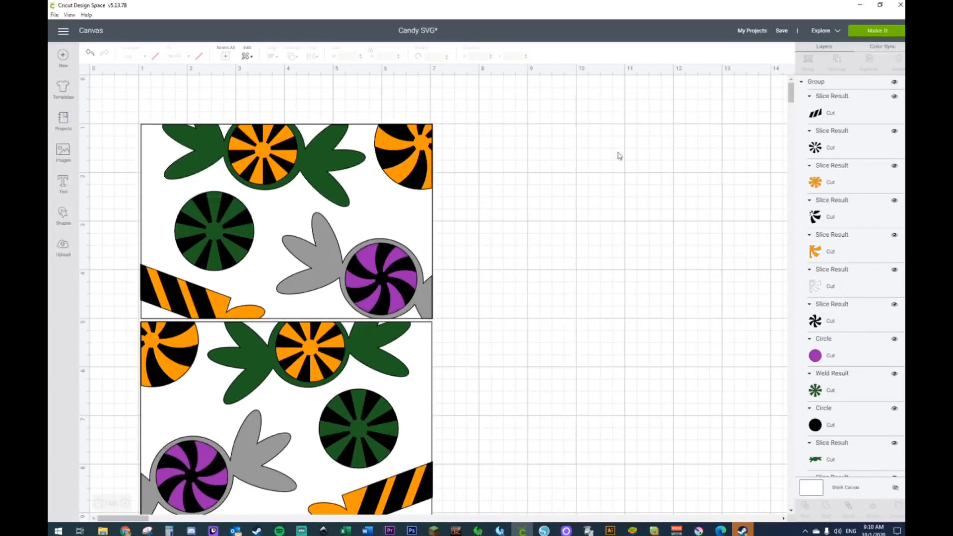
Preview how the project is sorted onto cutting mats and return to the canvas
{"action": "left_click", "coordinate": [98, 504]}
{"action": "left_click", "coordinate": [98, 504]}
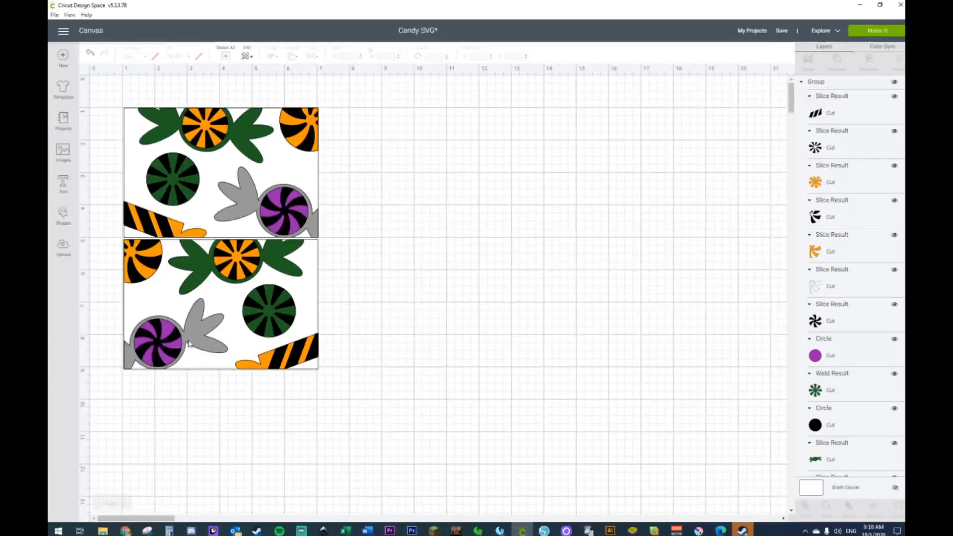
{"action": "left_click", "coordinate": [873, 31]}
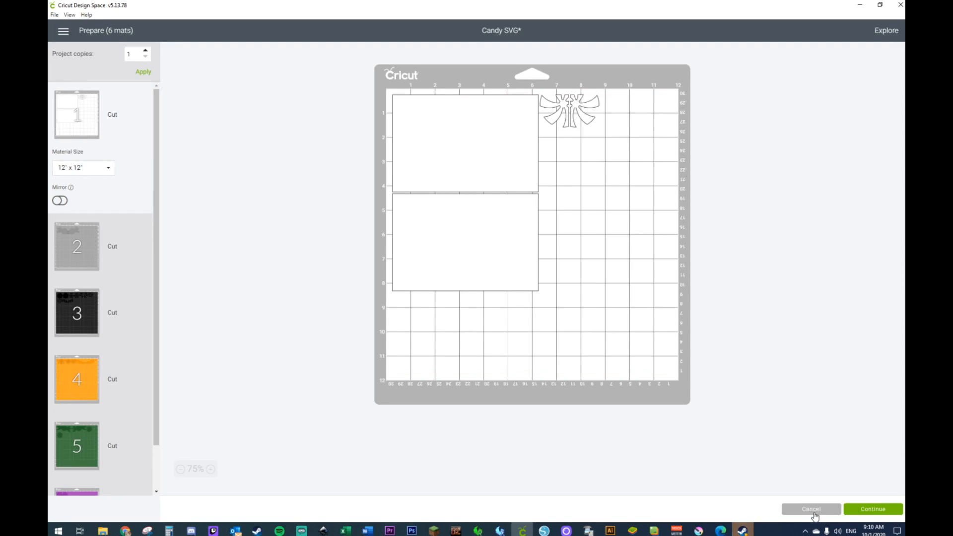
{"action": "left_click", "coordinate": [814, 514]}
Flatten both candy groups into a single printable layer and send the project to mat preparation
{"action": "left_click_drag", "start_coordinate": [92, 103], "coordinate": [355, 383]}
{"action": "right_click", "coordinate": [232, 279]}
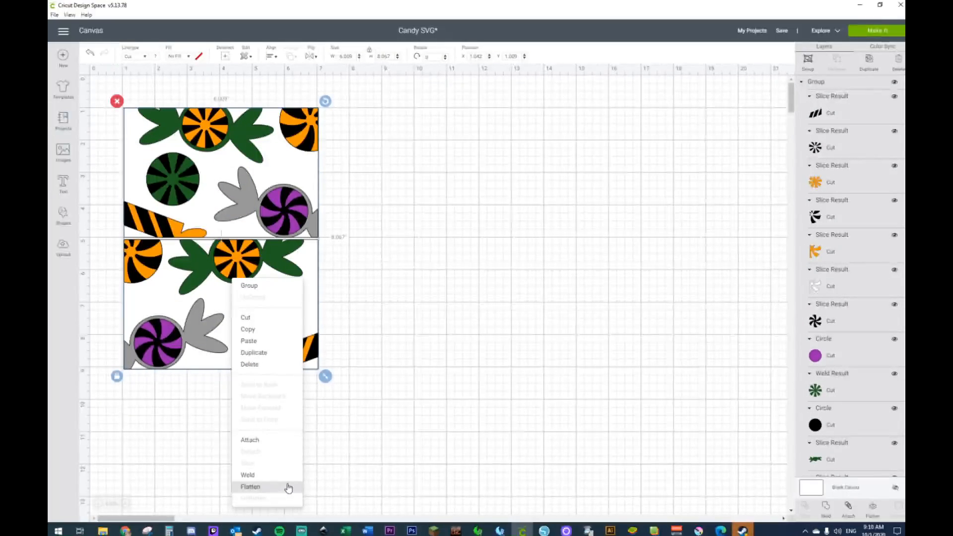
{"action": "left_click", "coordinate": [289, 488]}
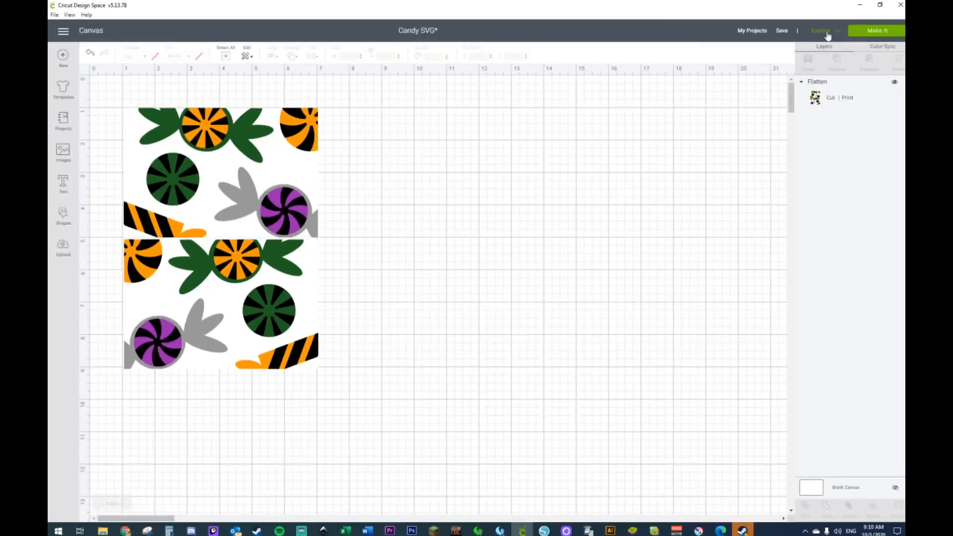
{"action": "left_click", "coordinate": [865, 34]}
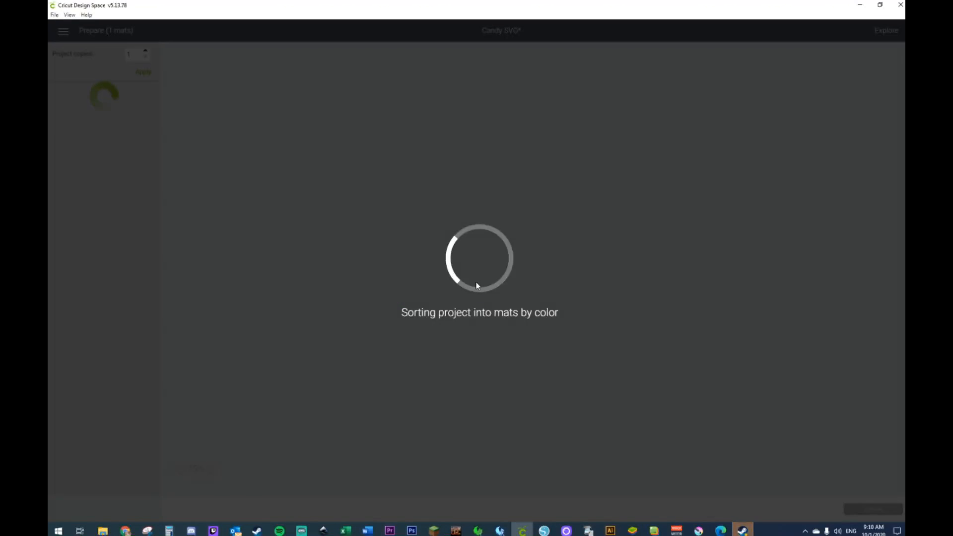